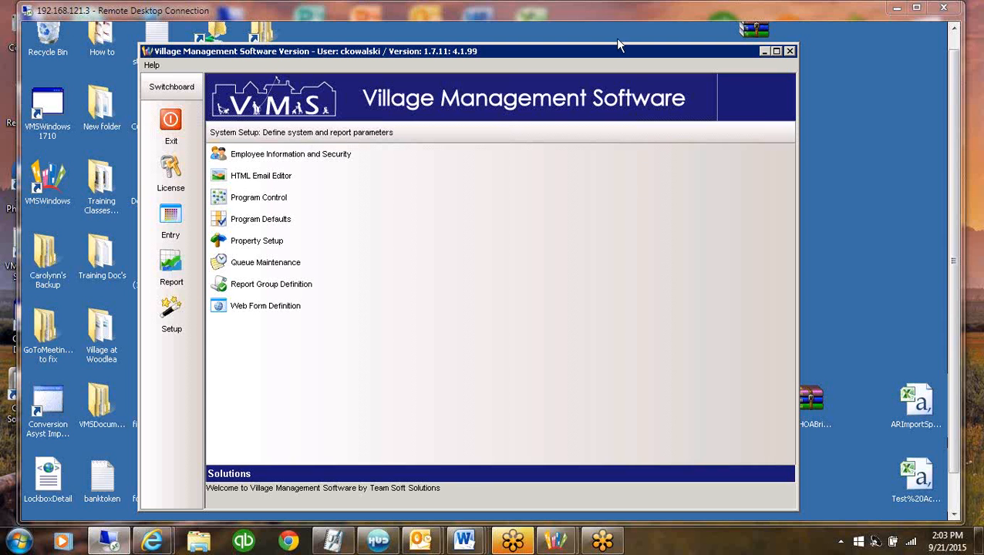
# Open Report Group Definition from the System Setup list
pyautogui.moveTo(645, 56); pyautogui.dragTo(692, 56)
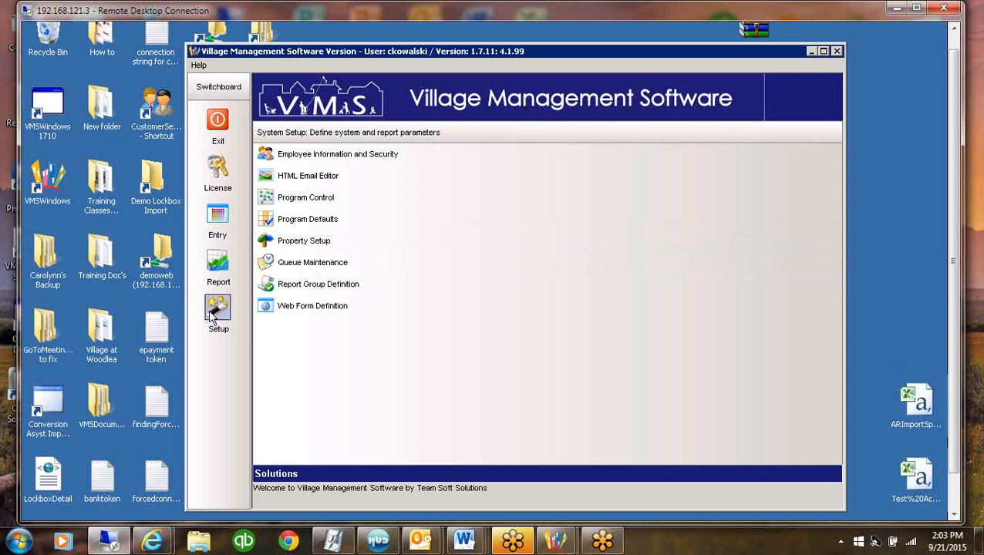
pyautogui.click(367, 285)
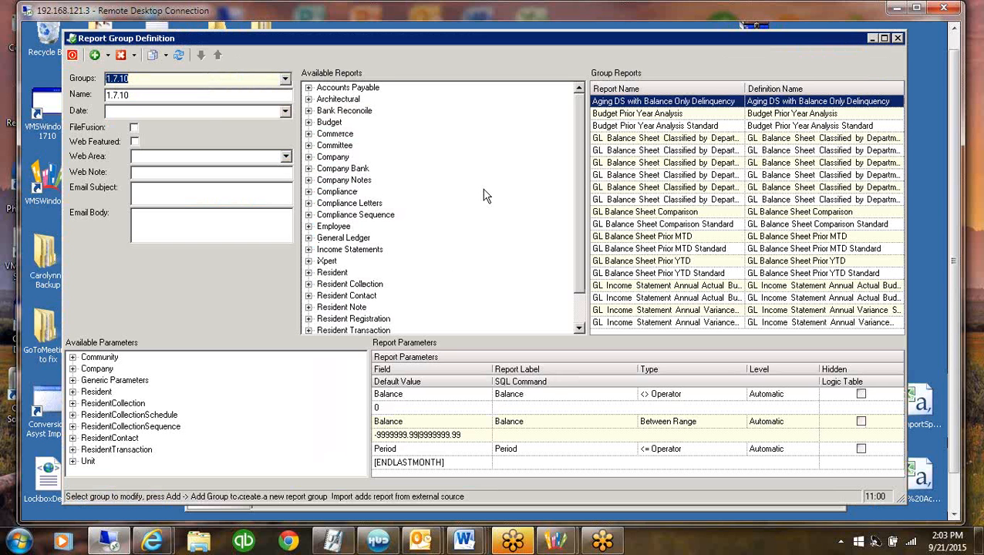
# Look through the list of report groups, keep group 1.7.10 and select its GL Balance Sheet Comparison report
pyautogui.click(138, 78)
pyautogui.moveTo(138, 78); pyautogui.dragTo(65, 80)
pyautogui.click(278, 80)
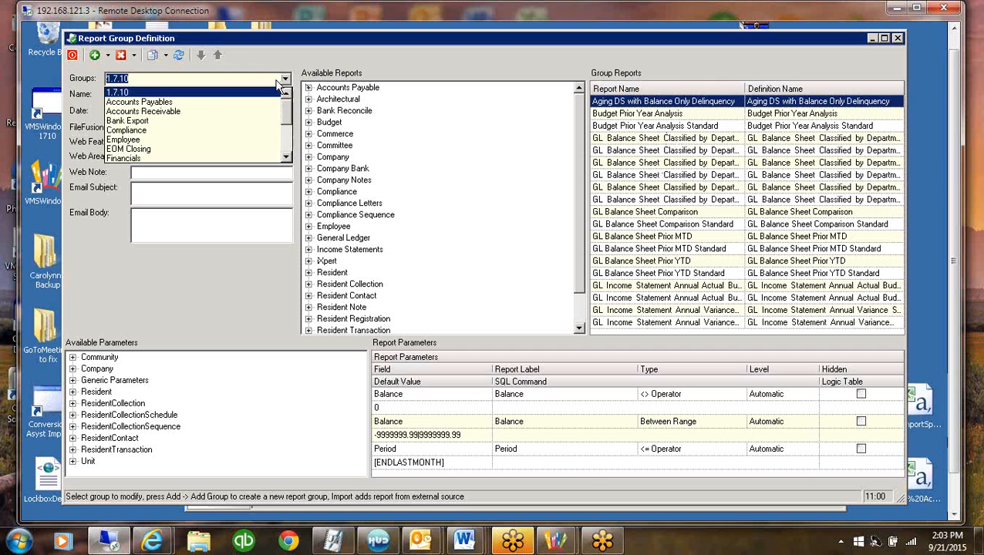
pyautogui.scroll(-1, 288, 148)
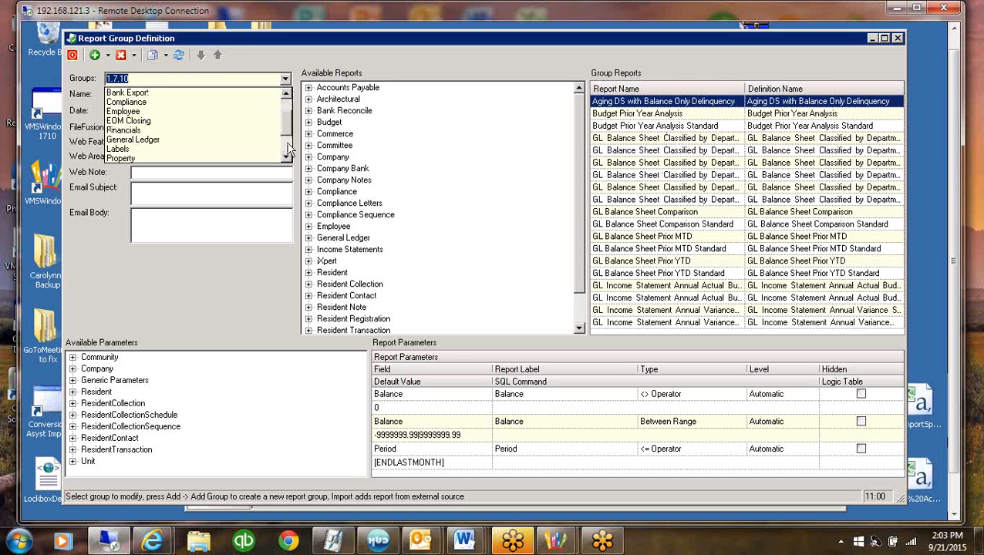
pyautogui.scroll(-2, 289, 148)
pyautogui.scroll(3, 285, 116)
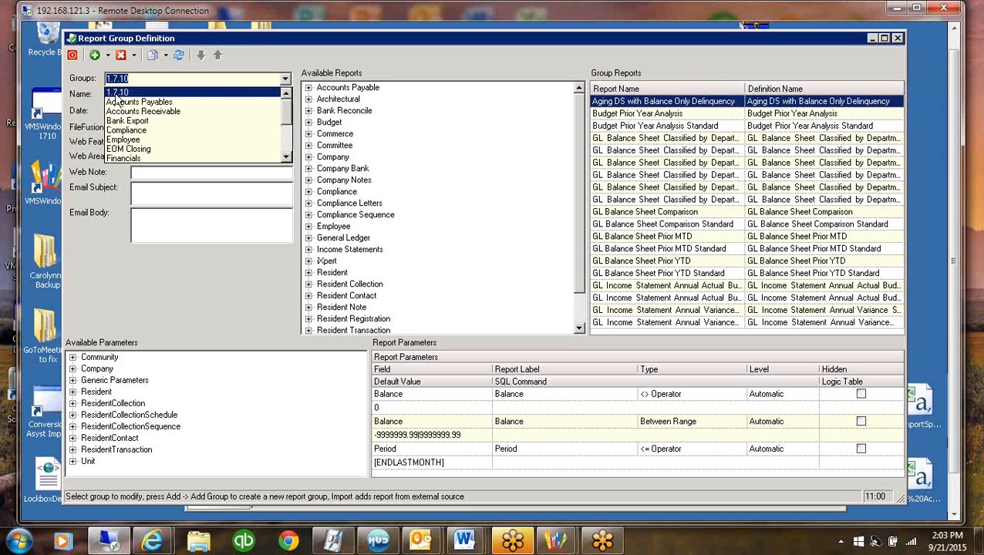
pyautogui.click(116, 95)
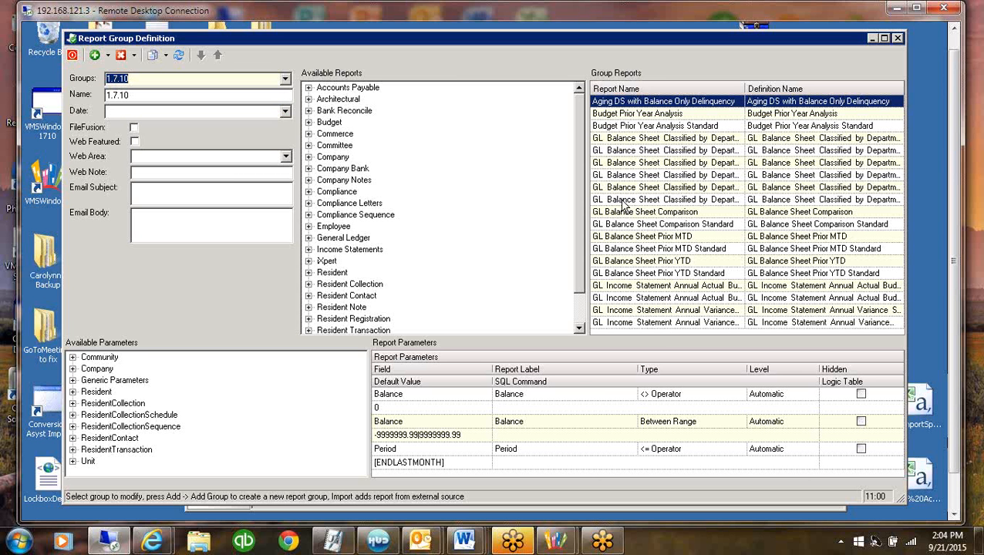
pyautogui.click(699, 213)
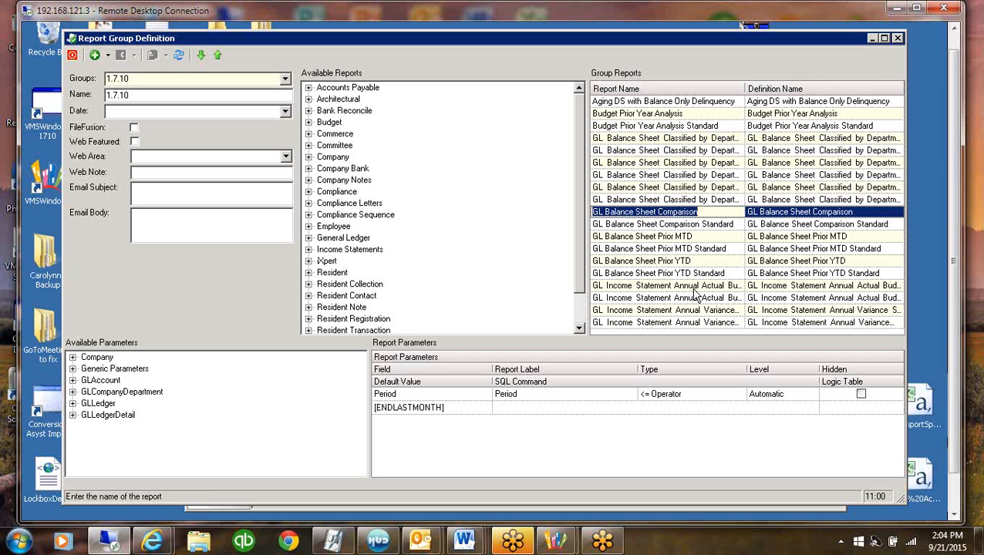
# Load the Financials report group and widen the Group Reports list to show the full definition names
pyautogui.click(286, 82)
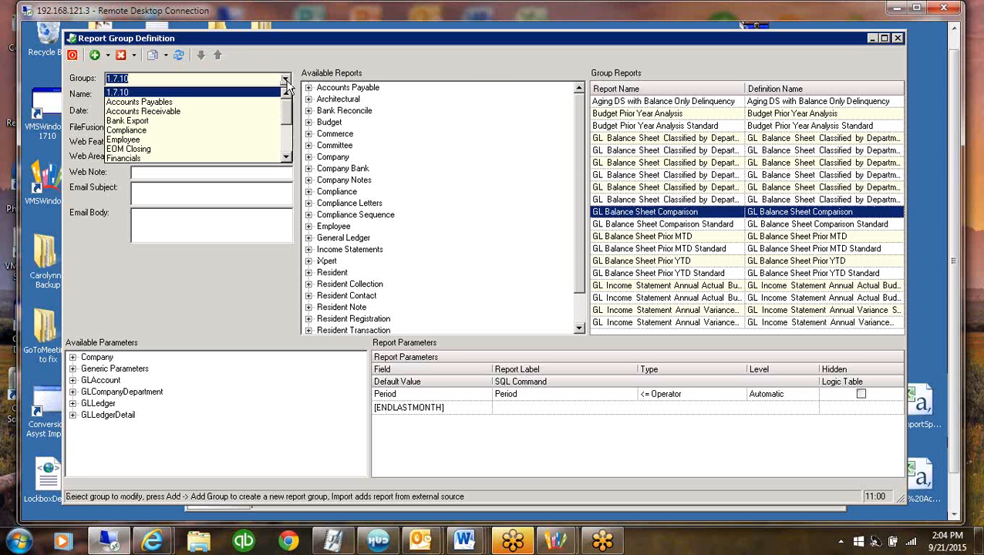
pyautogui.click(286, 149)
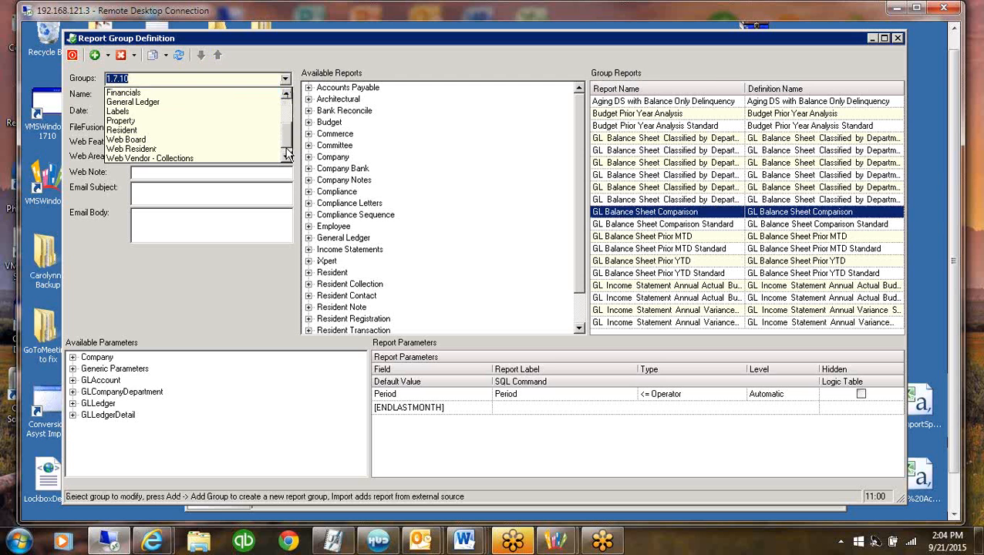
pyautogui.click(120, 91)
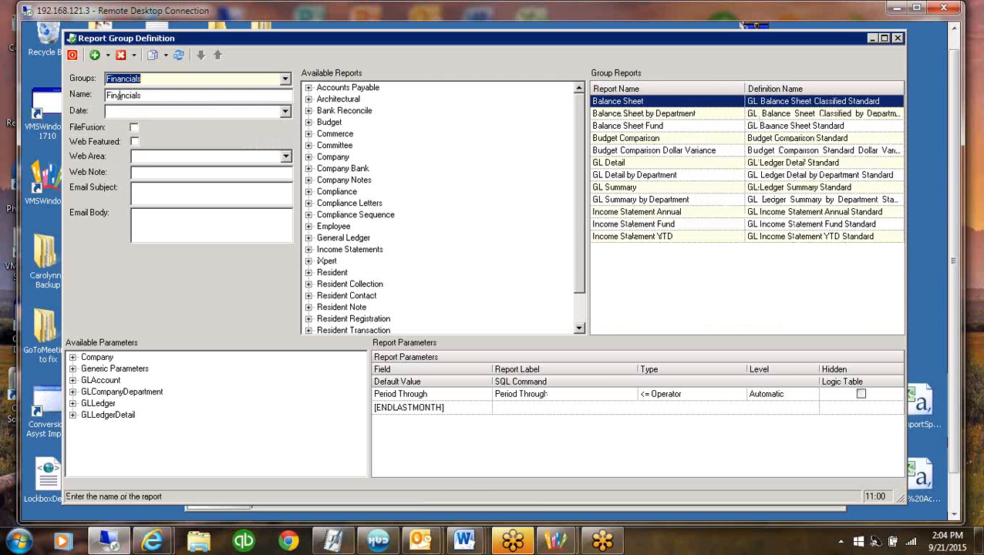
pyautogui.click(589, 93)
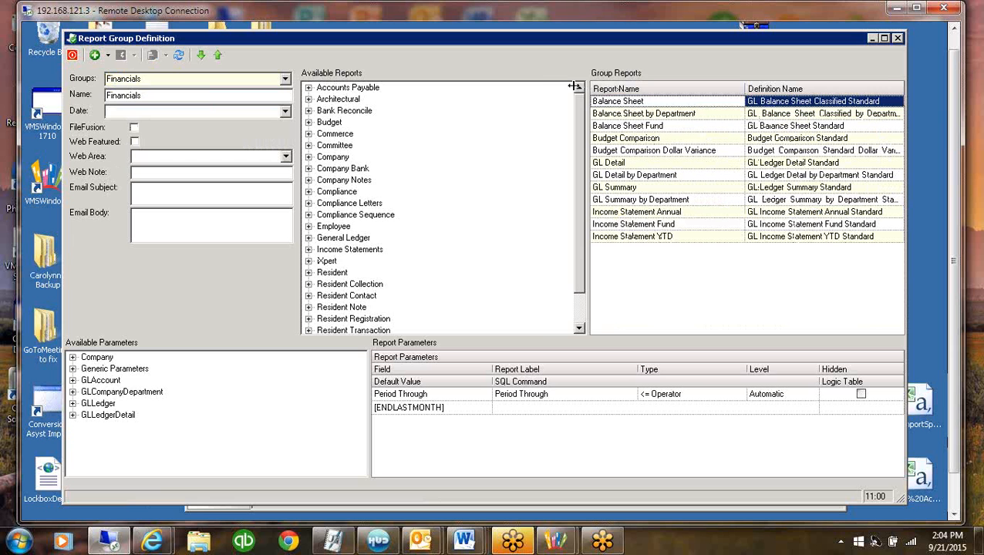
pyautogui.moveTo(585, 89); pyautogui.dragTo(452, 89)
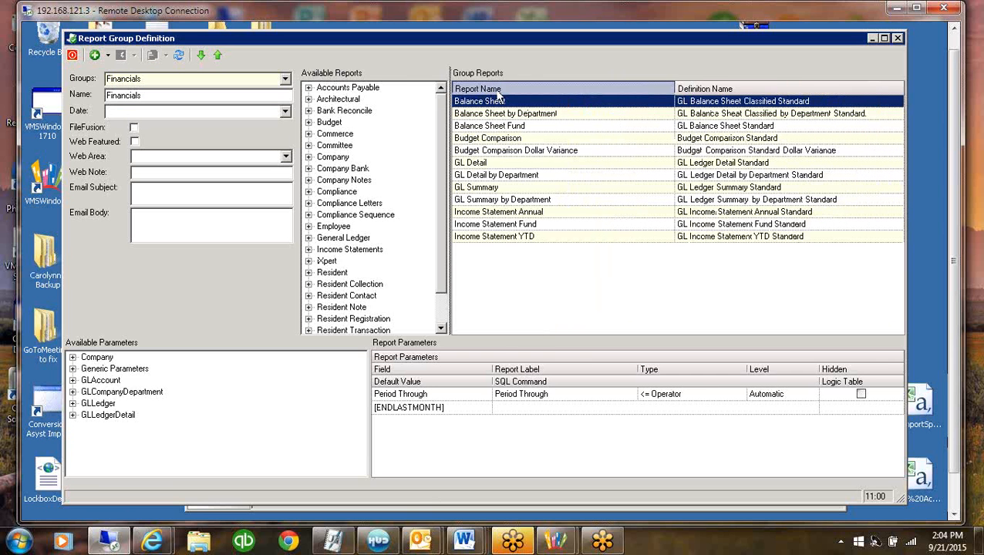
# Compare the report names with the definition names for the Balance Sheet, Budget Comparison and Budget Comparison Dollar Variance reports
pyautogui.click(721, 91)
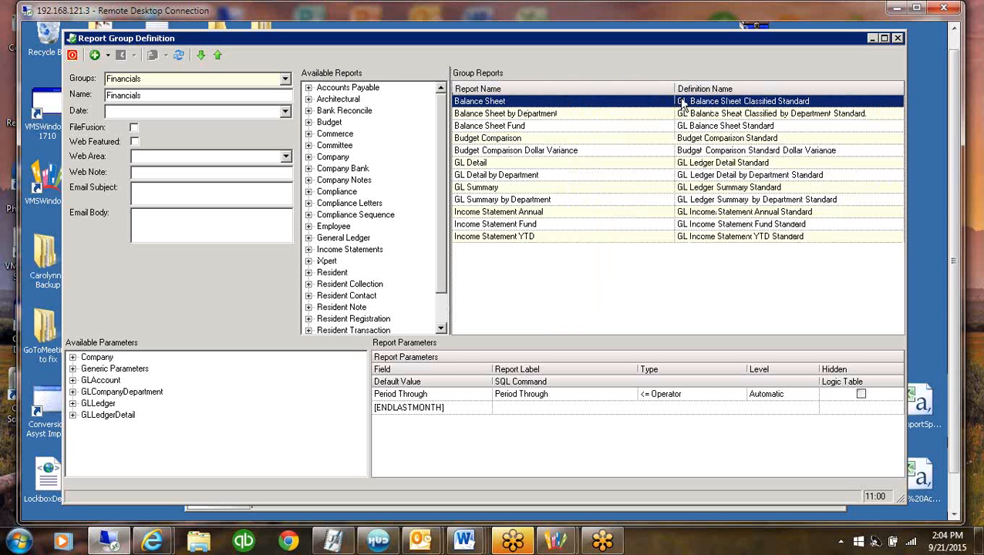
pyautogui.click(531, 101)
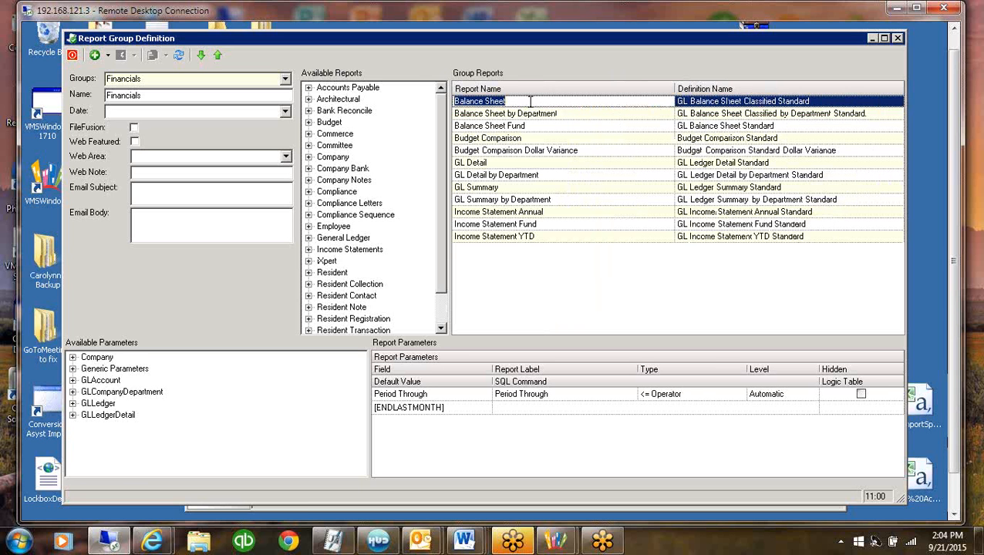
pyautogui.click(839, 105)
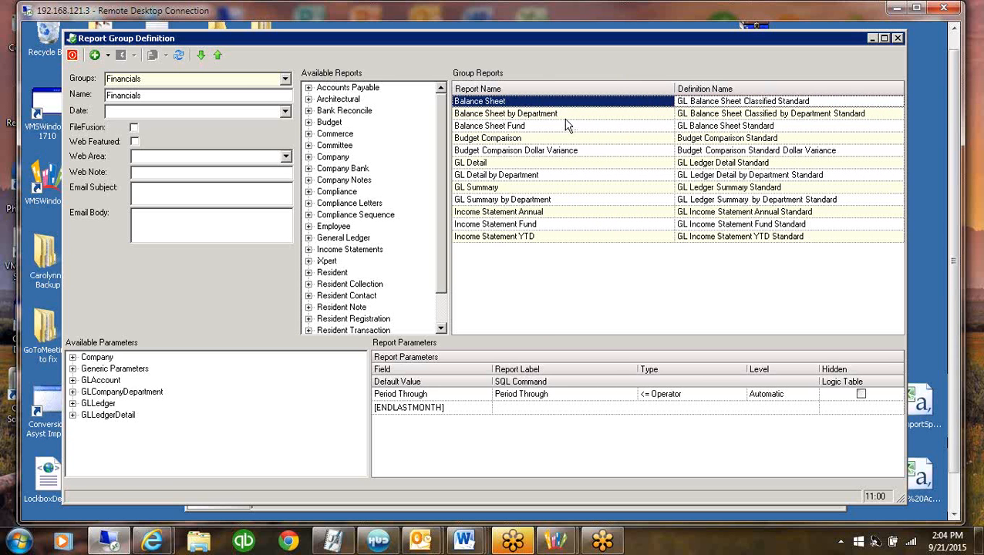
pyautogui.click(516, 100)
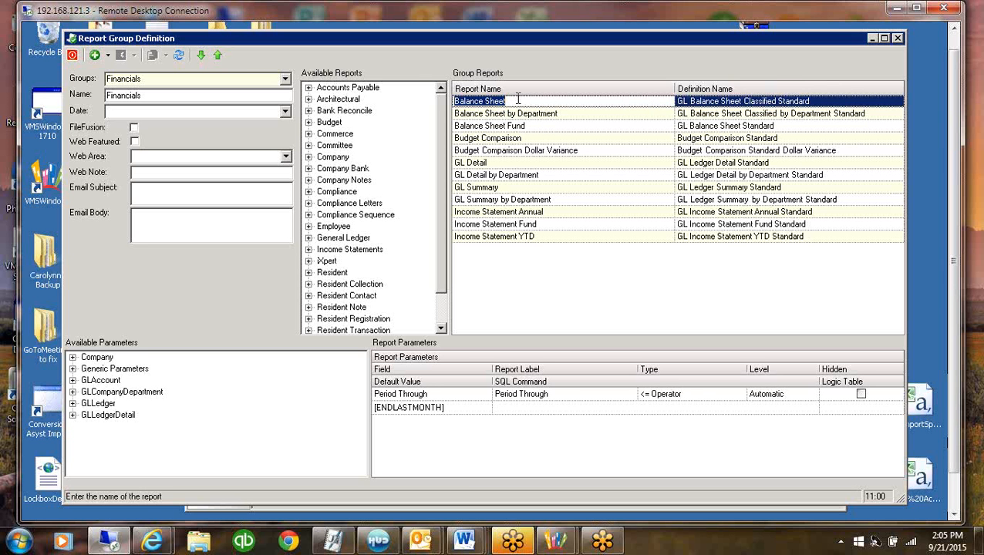
pyautogui.click(751, 140)
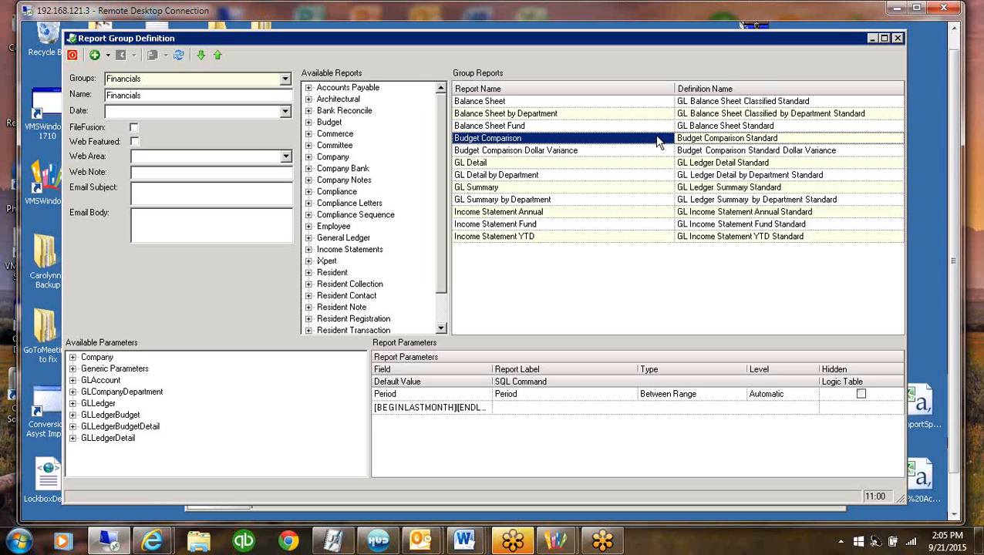
pyautogui.click(631, 149)
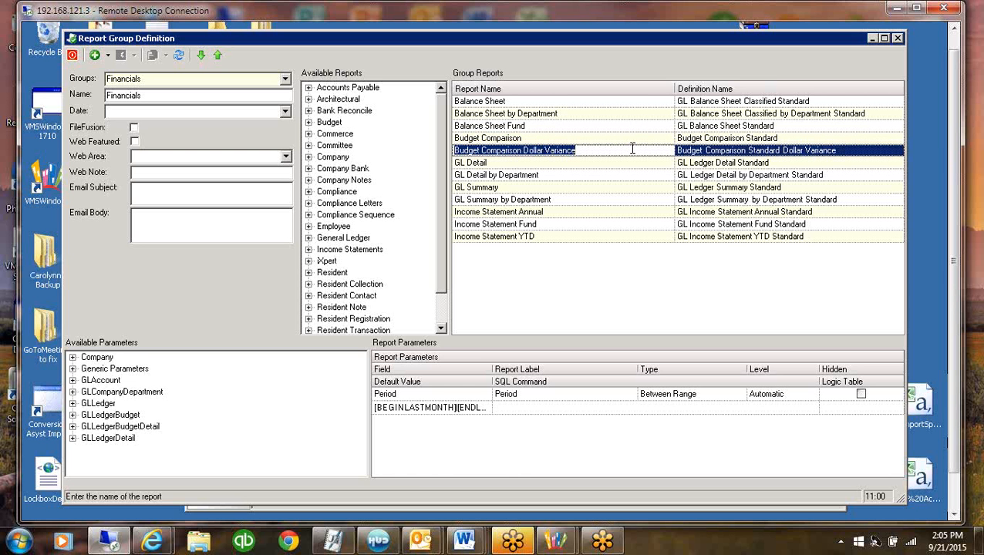
# Rename the Budget Comparison report in the Financials group as Income Statement
pyautogui.click(546, 138)
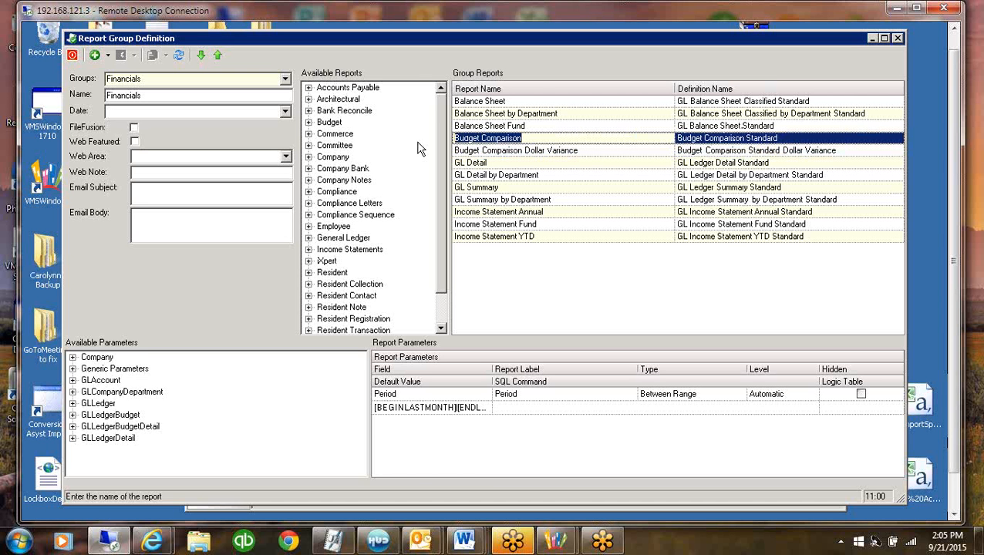
pyautogui.write('In')
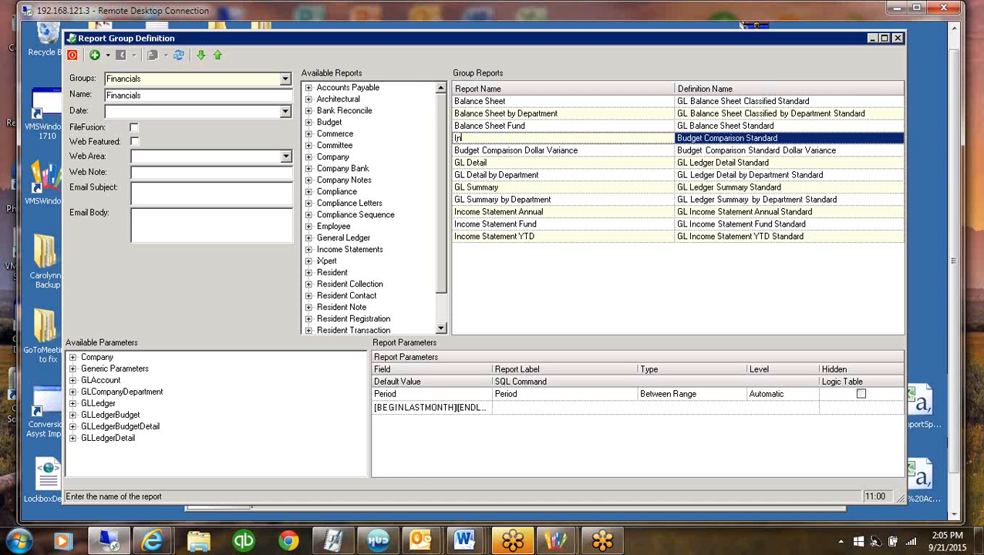
pyautogui.write('come Statement')
pyautogui.click(543, 152)
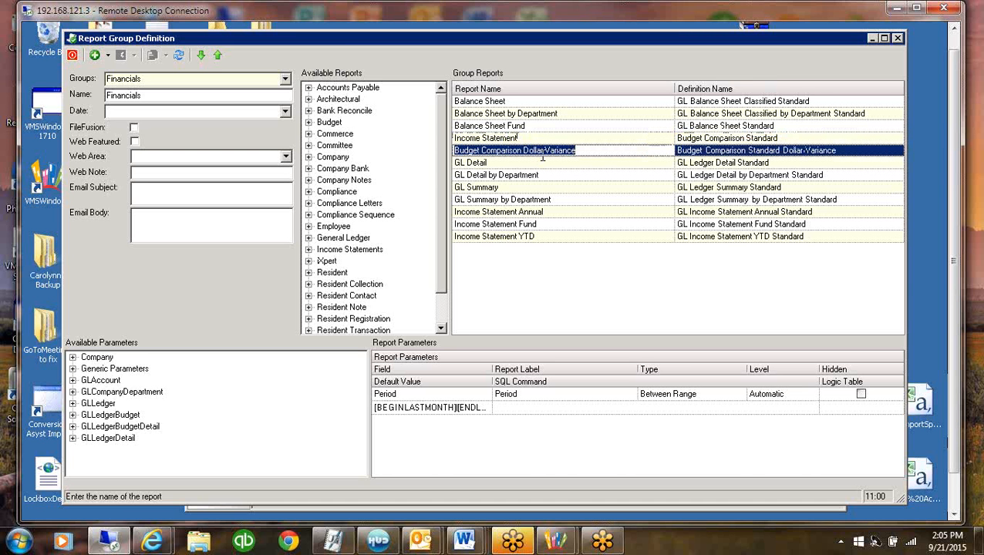
# Check the Income Statement and Balance Sheet entries and their report parameters in the Financials group
pyautogui.click(499, 141)
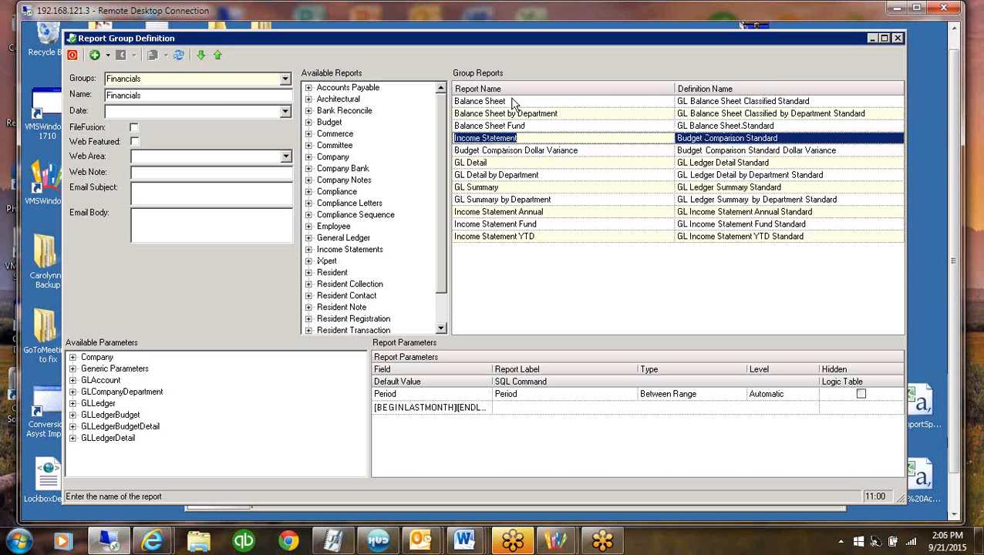
pyautogui.click(514, 101)
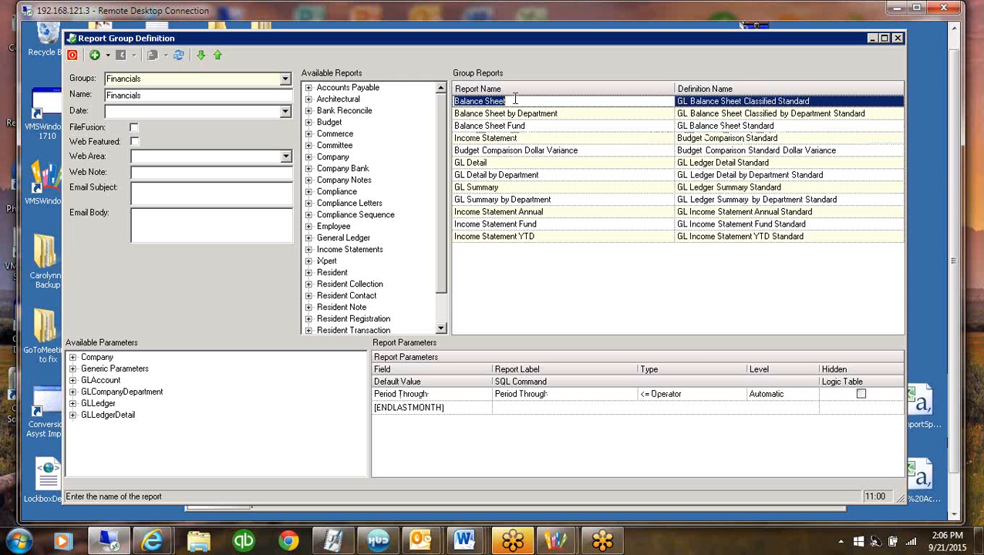
pyautogui.click(528, 138)
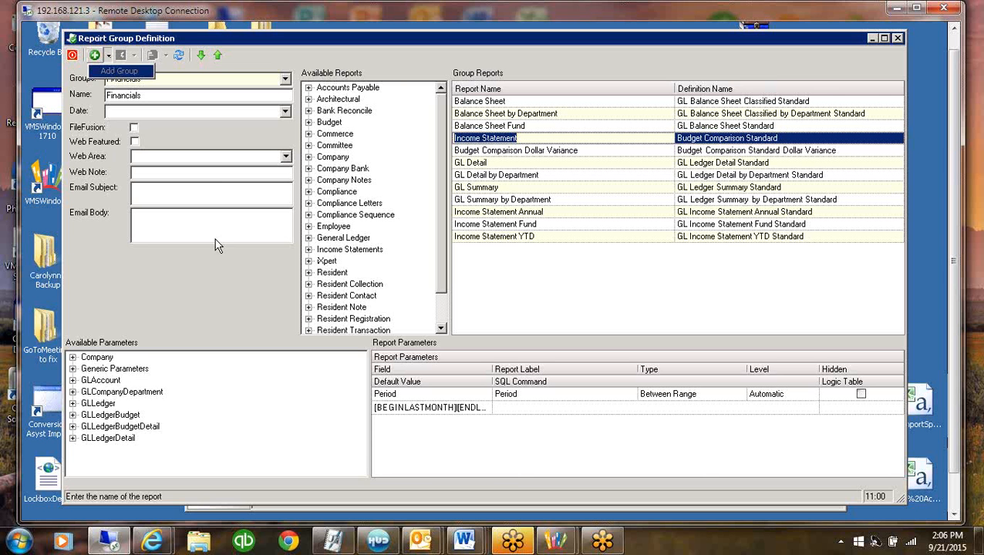
# Add a new report group
pyautogui.click(210, 111)
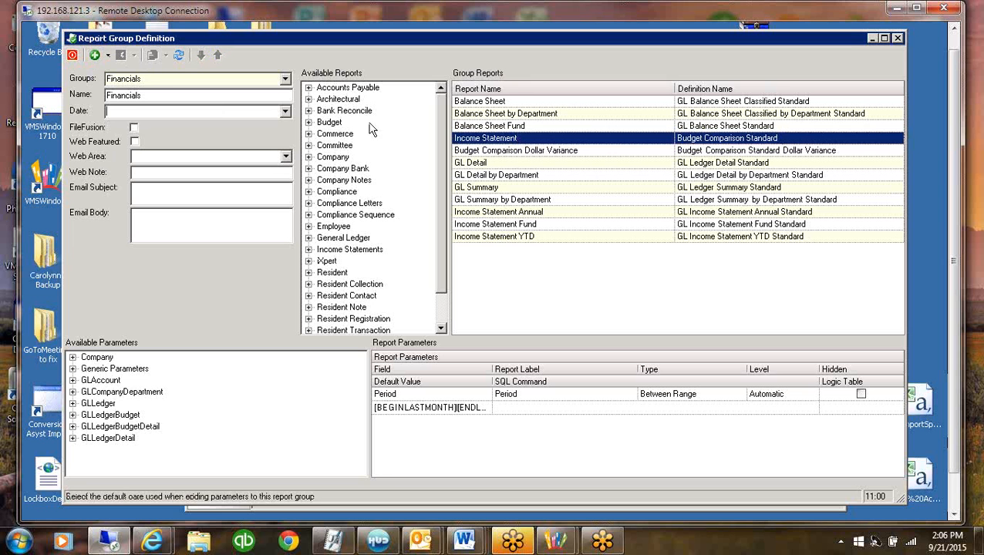
pyautogui.click(160, 95)
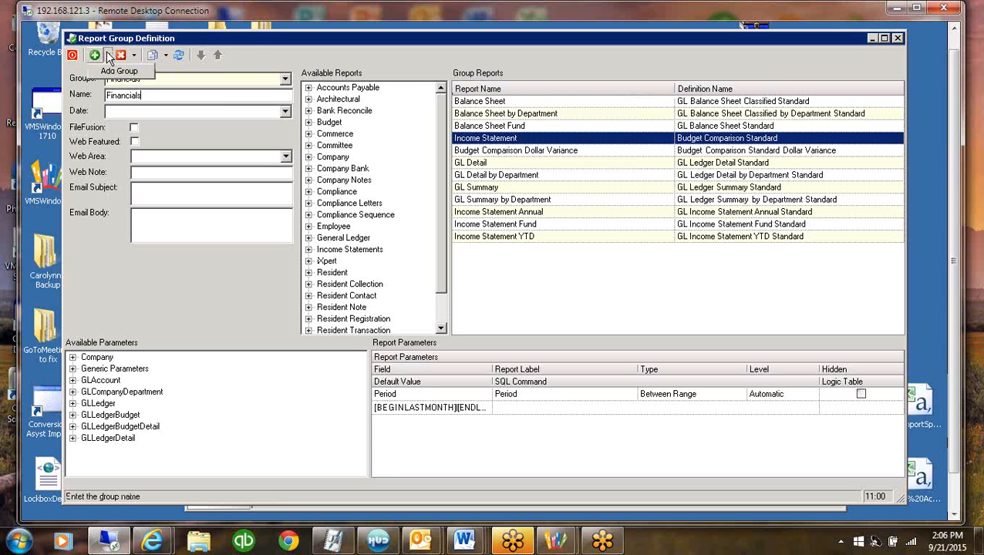
pyautogui.click(127, 76)
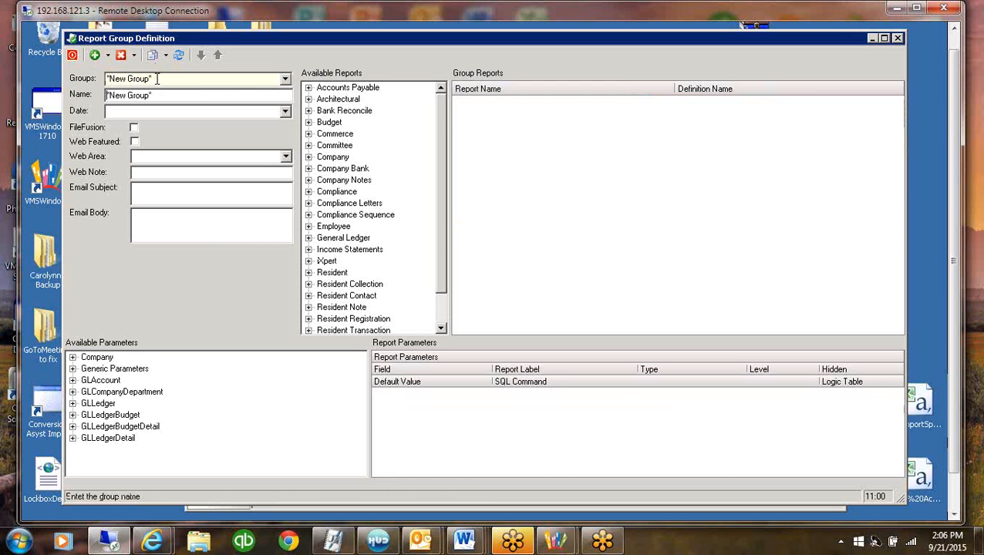
# Replace the new report group's default name with "Test Financial Group, keeping the leading quotation mark
pyautogui.click(158, 77)
pyautogui.moveTo(156, 96); pyautogui.dragTo(61, 94)
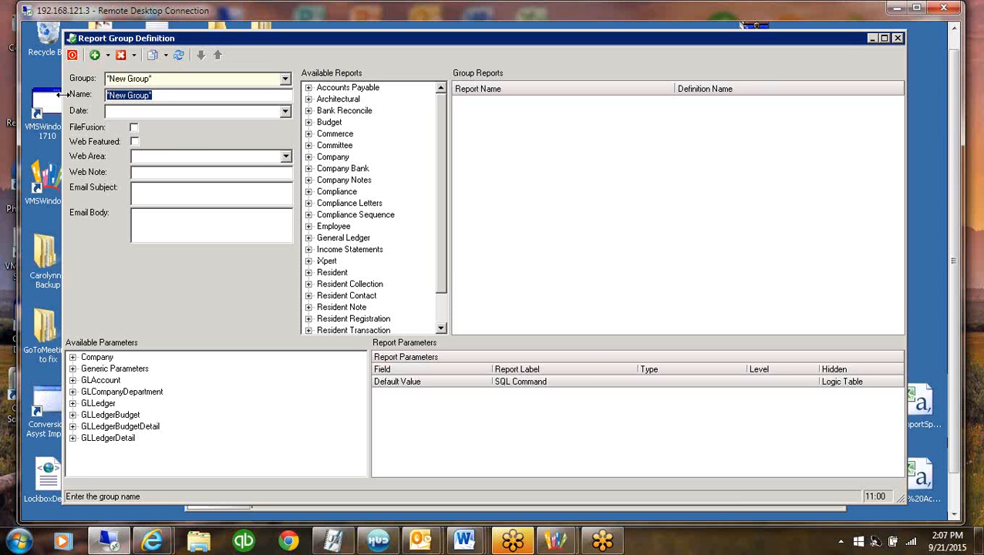
pyautogui.write('"')
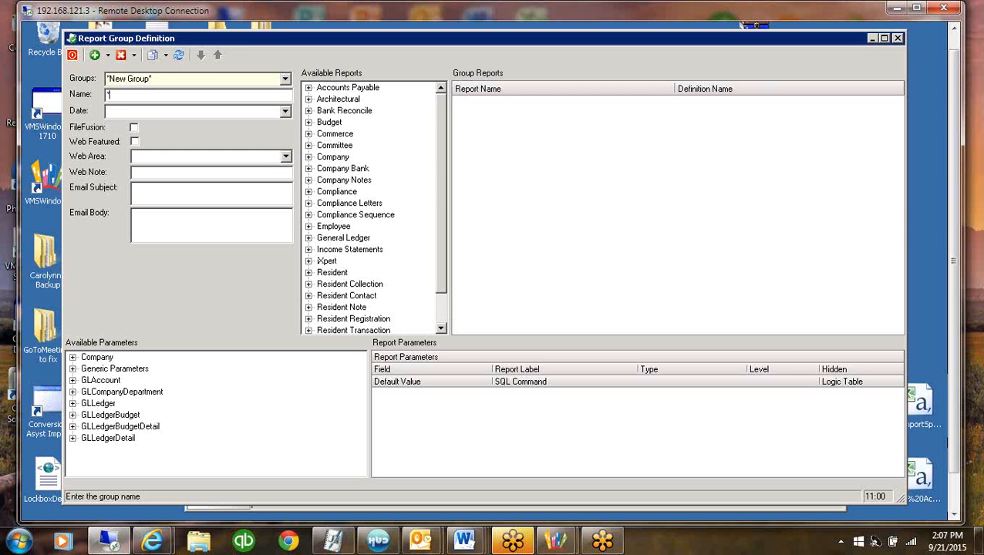
pyautogui.write('Test Financial Group')
# Set the new group's default date to [BEGINLASTMONTH][ENDLASTMONTH]
pyautogui.click(184, 115)
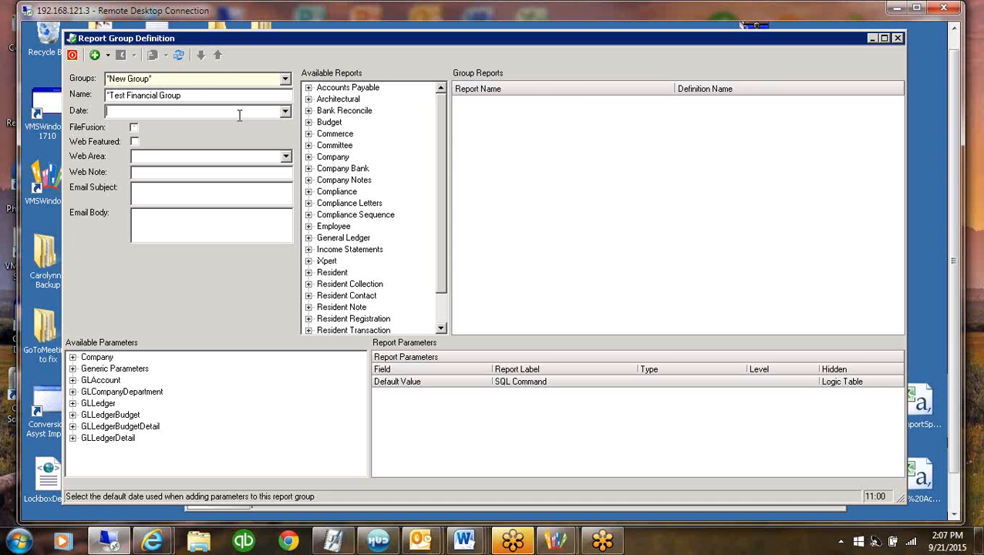
pyautogui.click(285, 112)
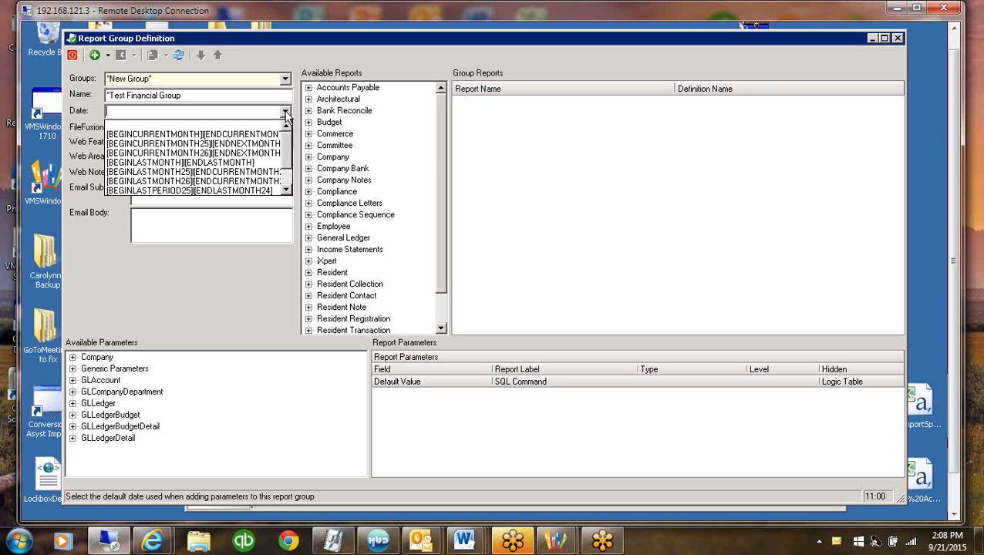
pyautogui.click(139, 162)
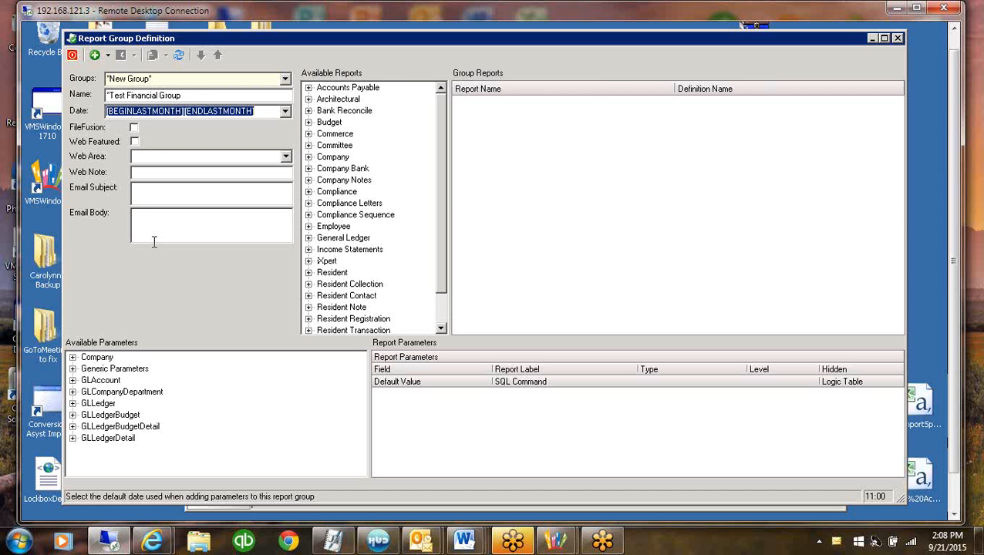
# Load the Accounts Payables report group and select AP Expense Register to examine its parameters
pyautogui.click(288, 80)
pyautogui.click(287, 80)
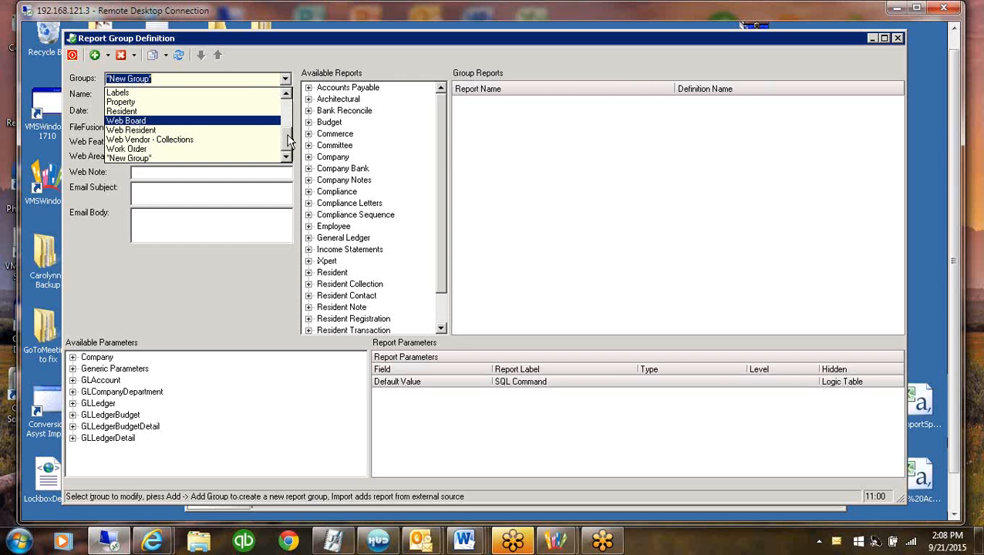
pyautogui.click(287, 95)
pyautogui.click(154, 102)
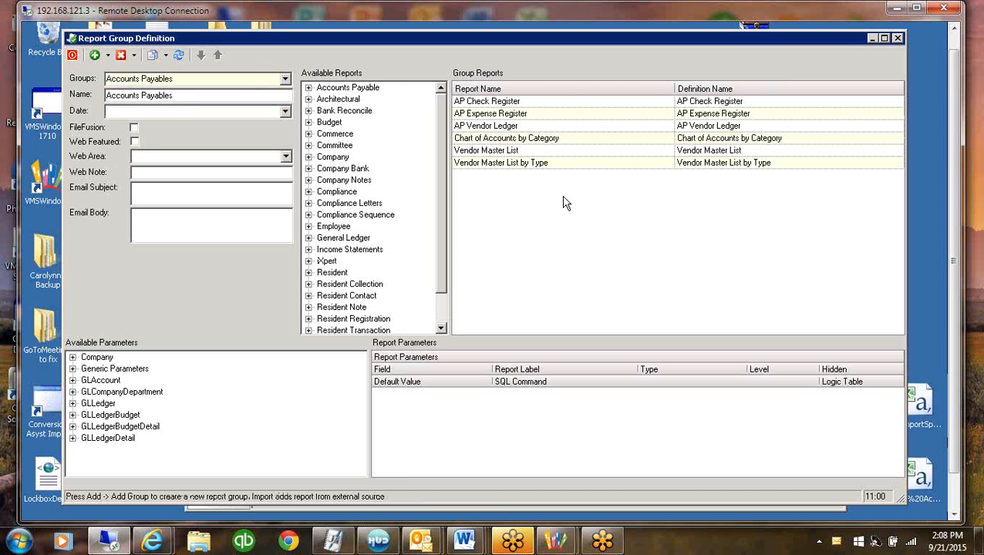
pyautogui.click(507, 110)
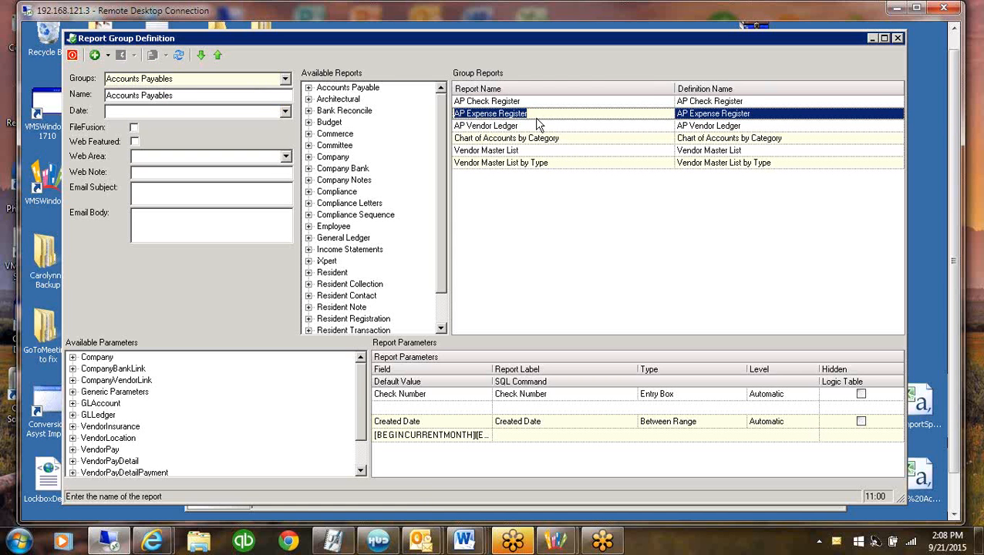
# Widen the first column of the report parameters grid to read the Created Date parameter's default value
pyautogui.click(442, 436)
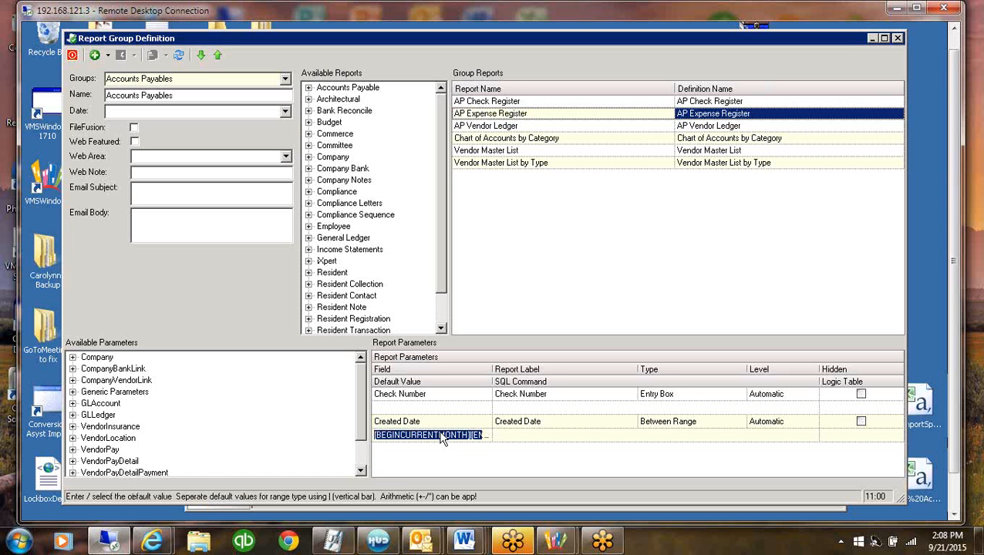
pyautogui.moveTo(494, 366); pyautogui.dragTo(536, 370)
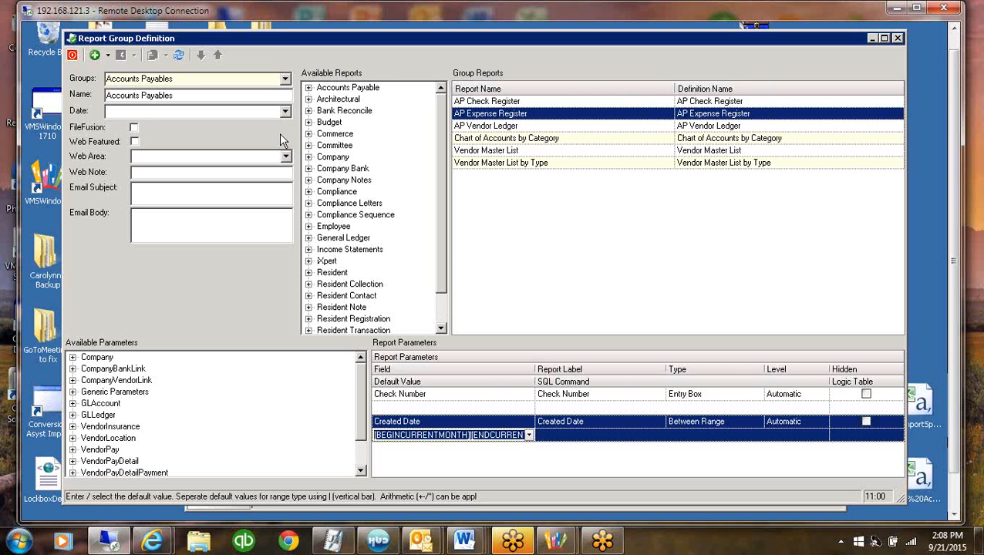
# Load the "Test Financial Group report group and select its default date range
pyautogui.click(286, 79)
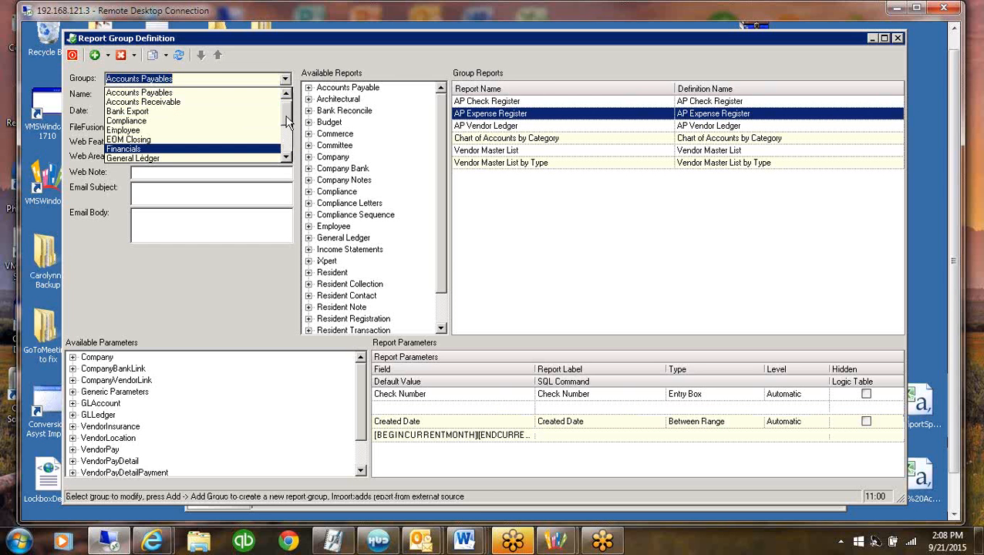
pyautogui.moveTo(286, 117); pyautogui.dragTo(282, 156)
pyautogui.click(168, 159)
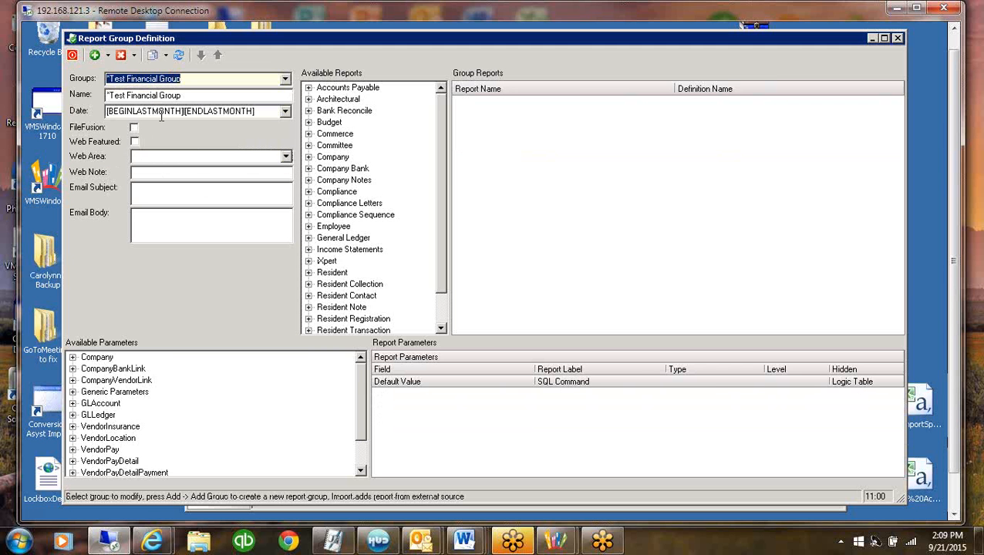
pyautogui.click(239, 117)
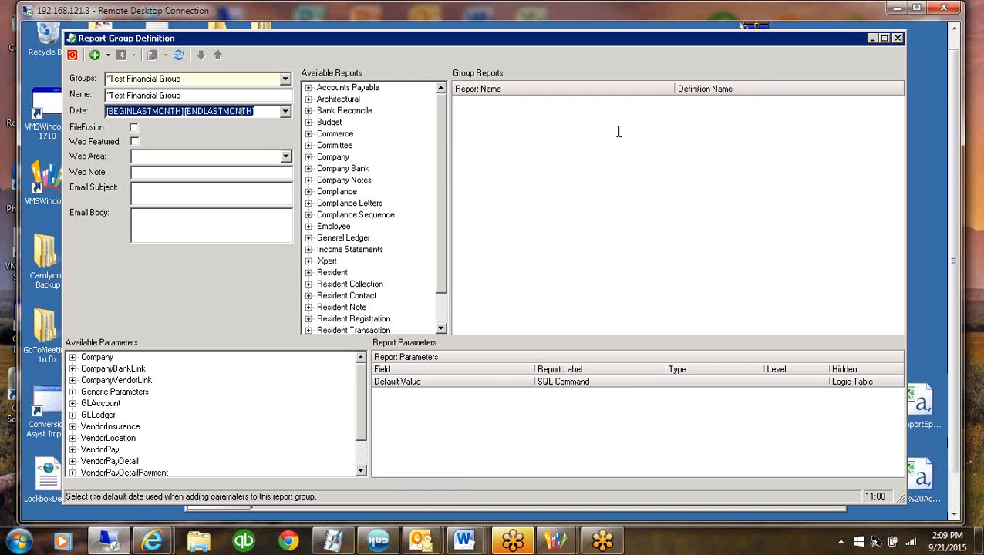
# Switch the group's FileFusion option on and back off, accepting the deletion of linked iXpert areas
pyautogui.click(135, 129)
pyautogui.click(135, 129)
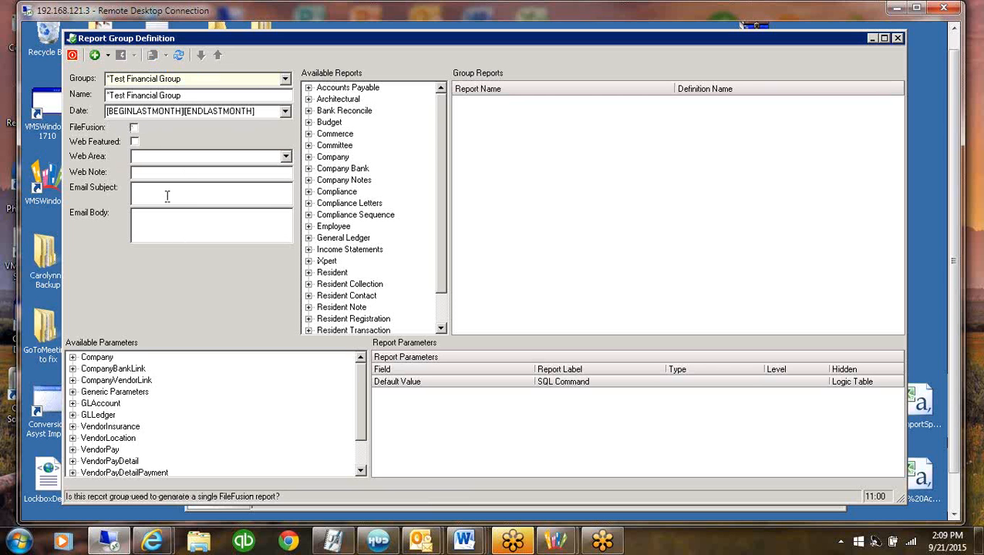
pyautogui.click(135, 144)
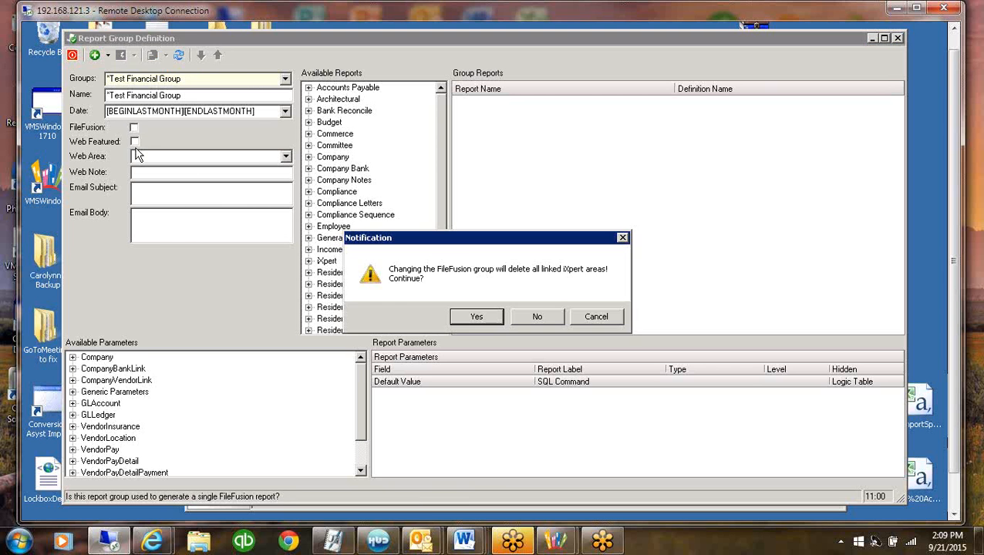
pyautogui.click(490, 319)
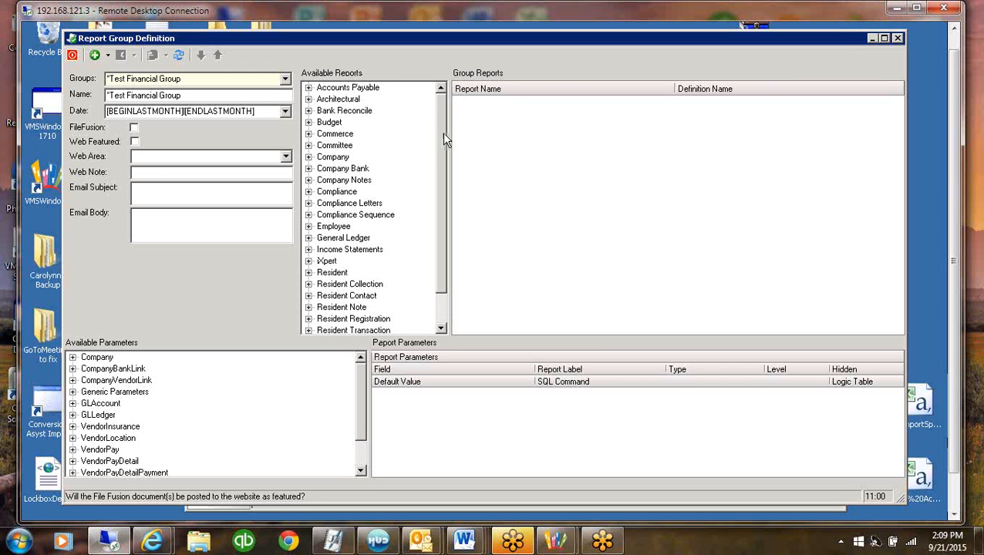
pyautogui.click(550, 137)
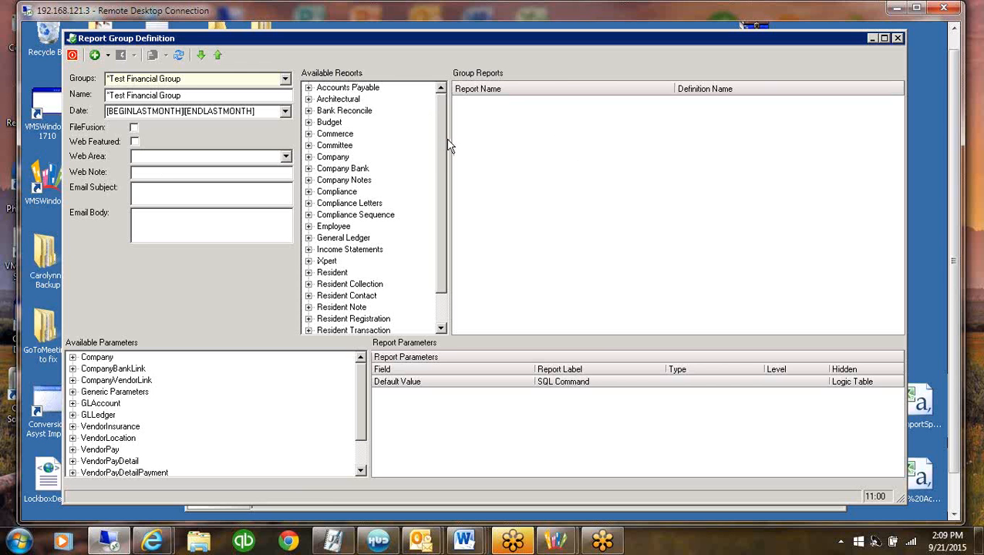
# Expand the General Ledger category of available reports and widen the list to show the full report names
pyautogui.moveTo(450, 139); pyautogui.dragTo(496, 141)
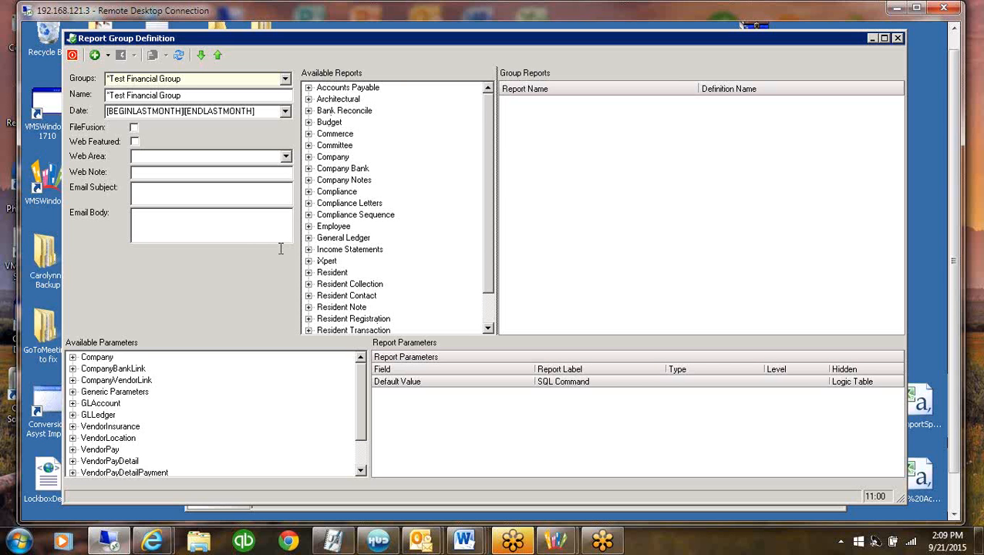
pyautogui.click(307, 240)
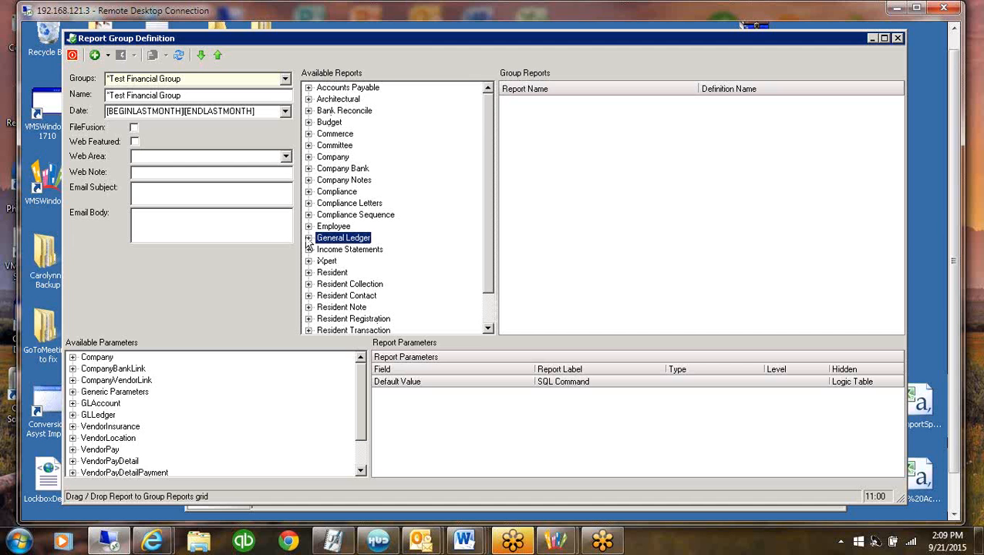
pyautogui.click(308, 239)
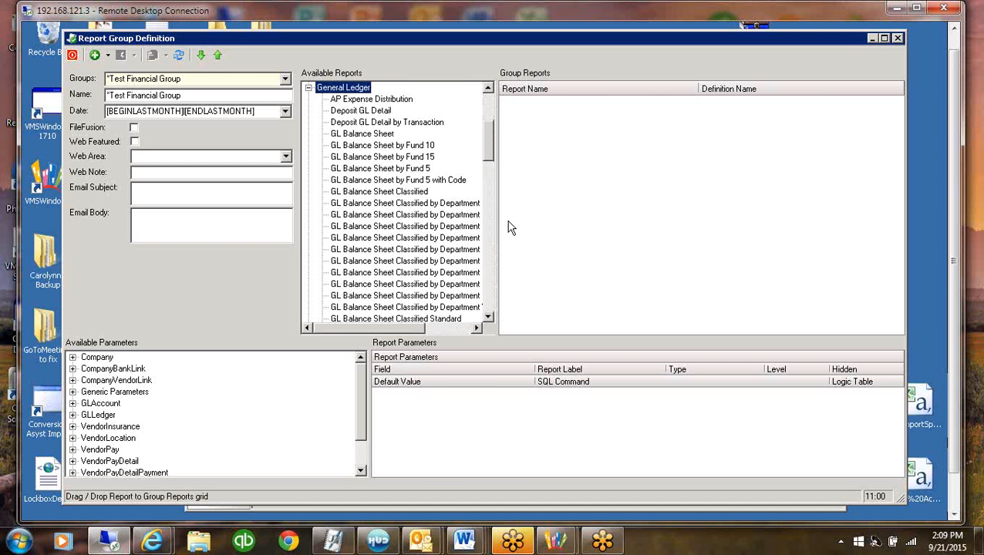
pyautogui.moveTo(497, 223); pyautogui.dragTo(554, 224)
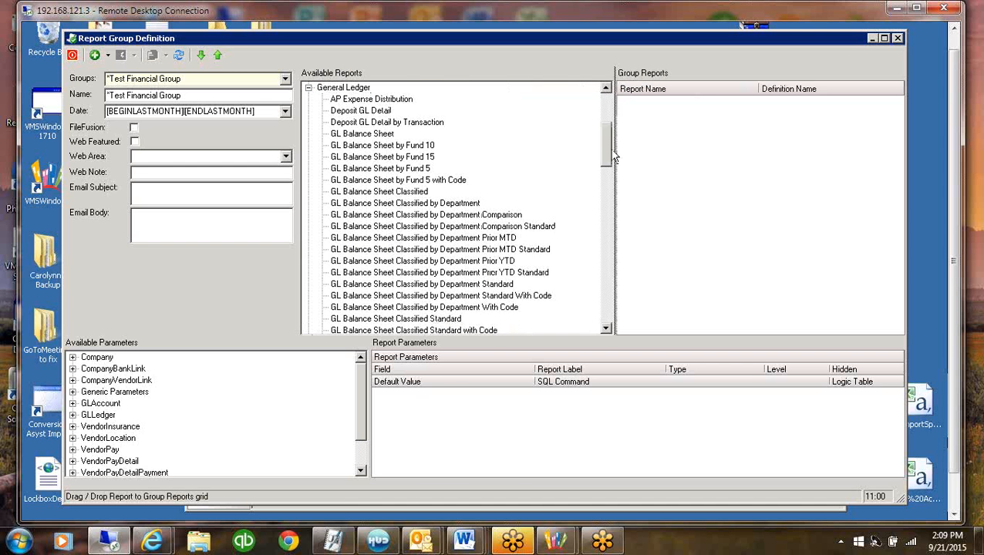
# Examine the GL Balance Sheet variants under General Ledger, including the by Fund, Classified and by Department Prior MTD reports
pyautogui.click(369, 136)
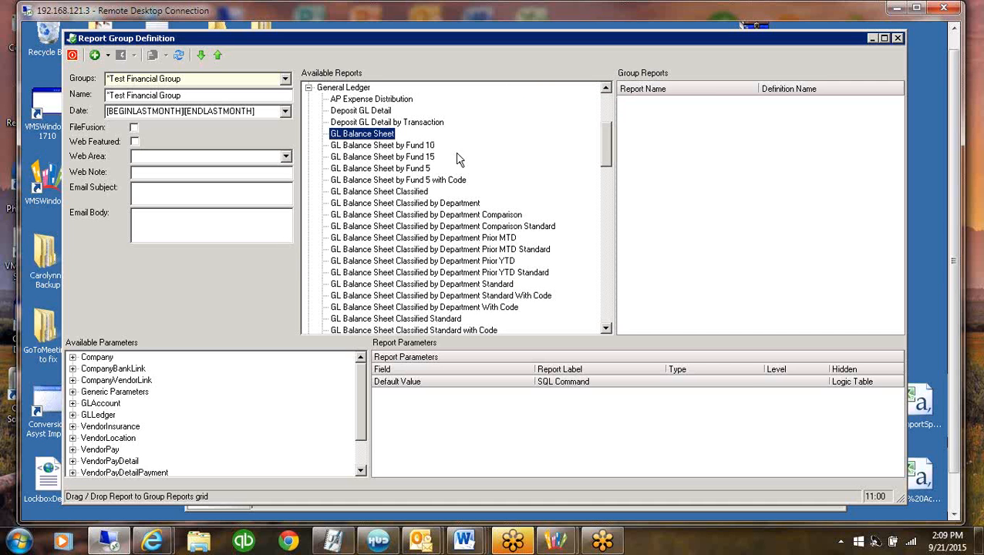
pyautogui.click(415, 147)
pyautogui.click(417, 157)
pyautogui.click(419, 169)
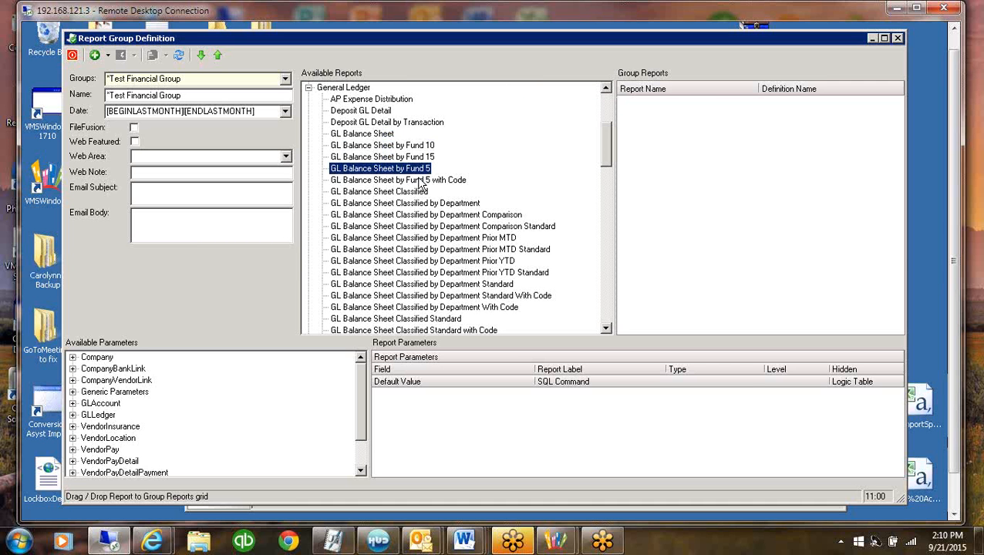
pyautogui.click(421, 181)
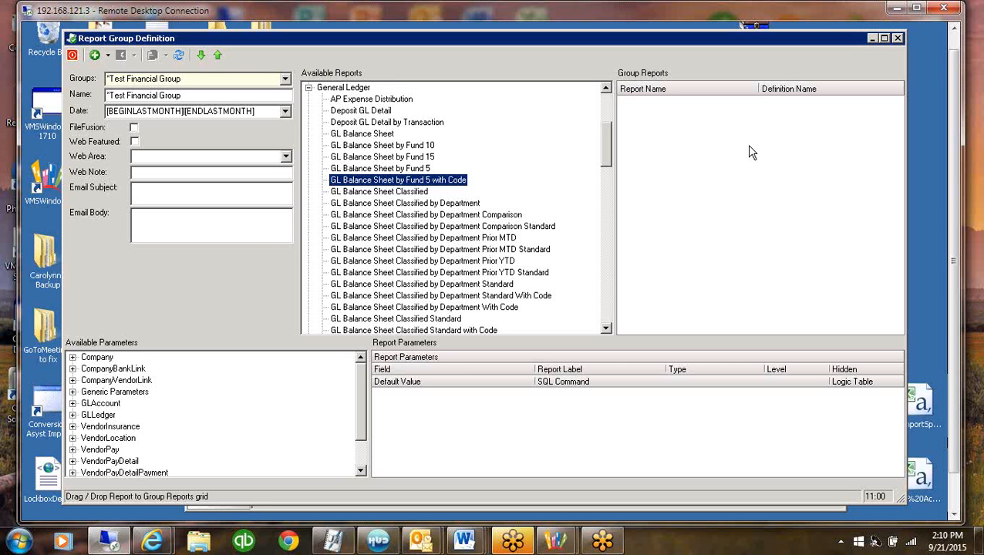
pyautogui.click(464, 240)
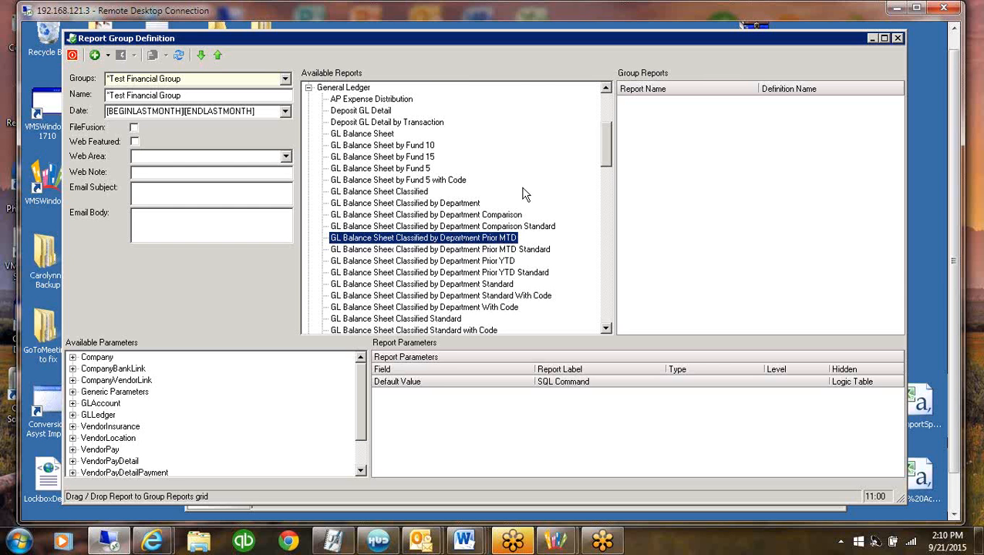
pyautogui.moveTo(608, 148); pyautogui.dragTo(607, 125)
pyautogui.click(364, 226)
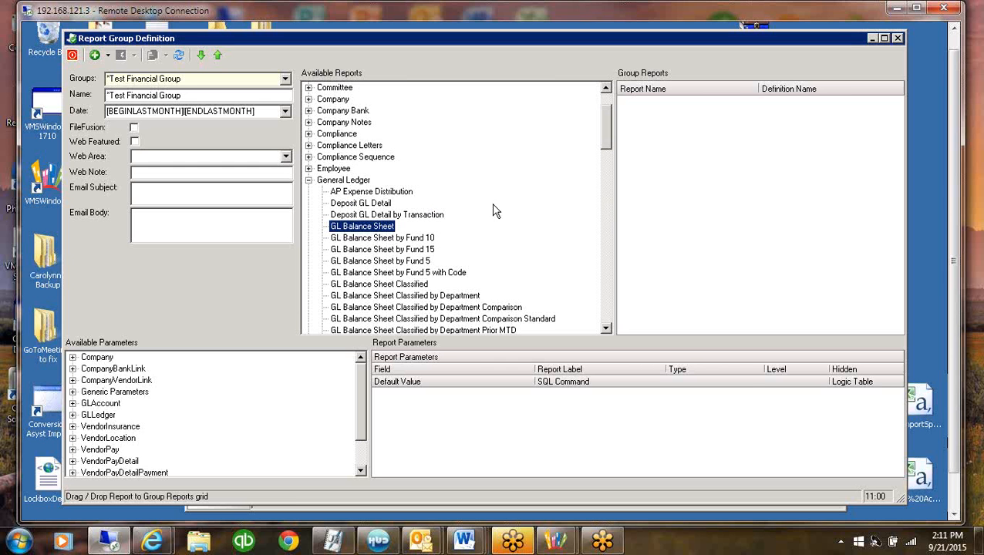
pyautogui.click(383, 285)
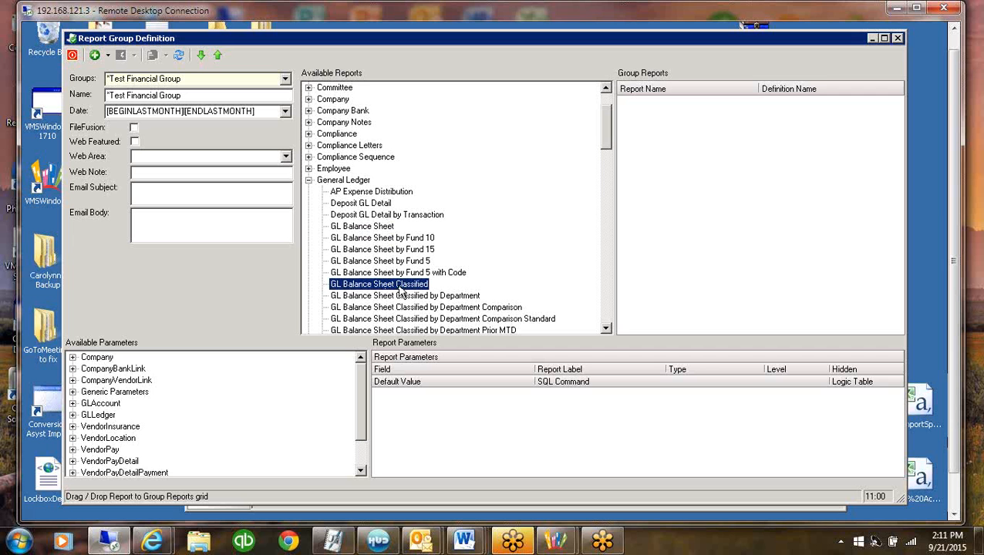
# Add the GL Balance Sheet report to the "Test Financial Group report group
pyautogui.click(375, 228)
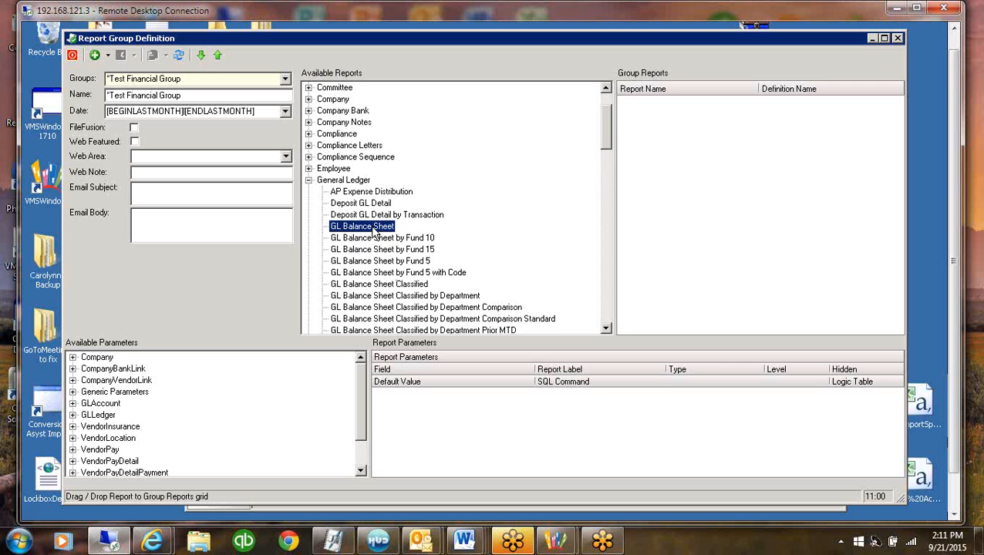
pyautogui.moveTo(375, 231); pyautogui.dragTo(657, 191)
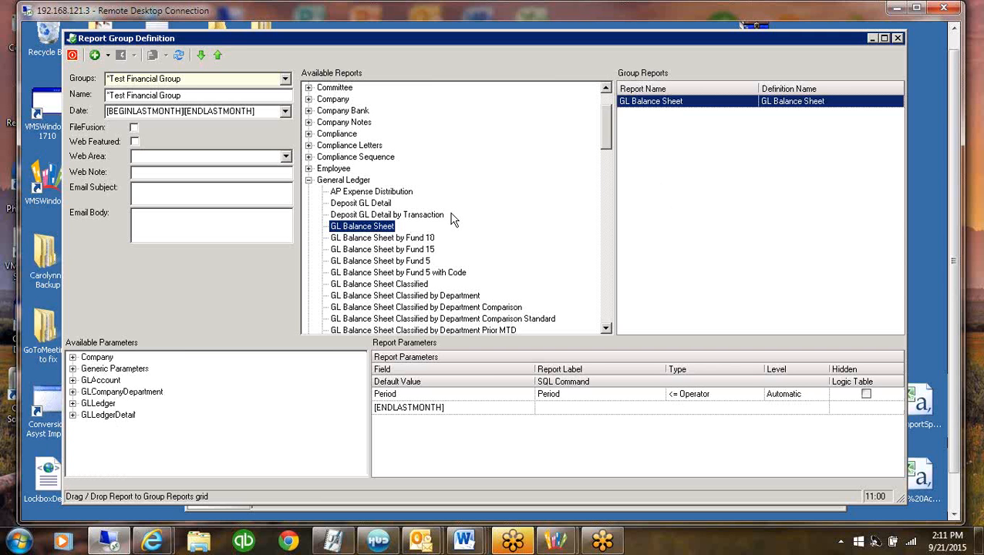
# Add the GL Balance Sheet to the group a second time and delete the duplicate entry
pyautogui.moveTo(453, 214); pyautogui.dragTo(672, 198)
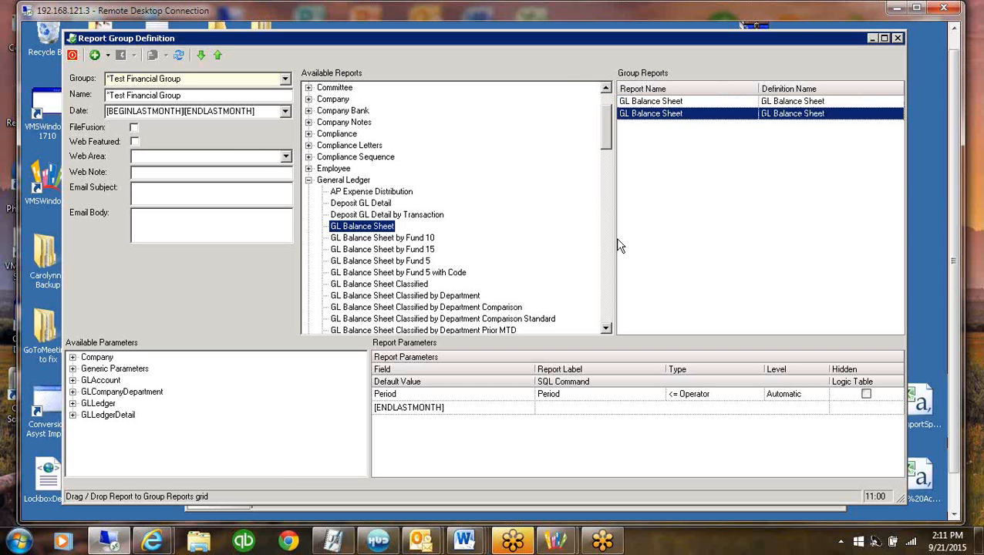
pyautogui.rightClick(695, 118)
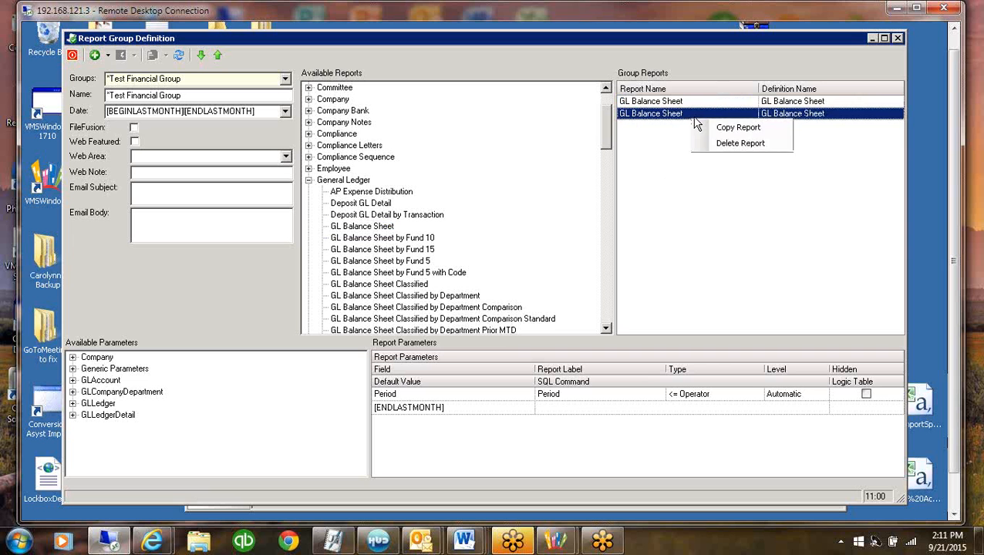
pyautogui.click(736, 143)
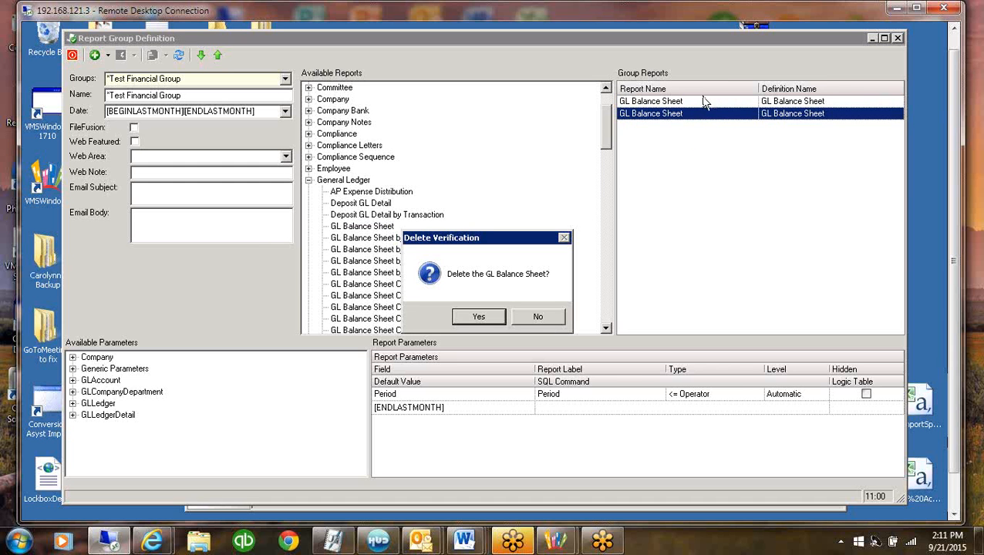
pyautogui.click(494, 316)
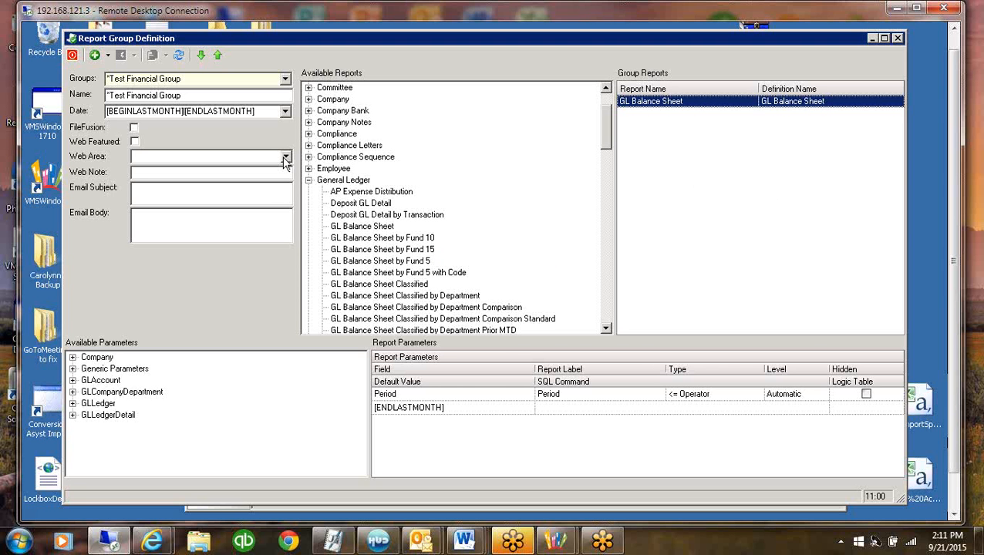
# Load the Accounts Receivable group, widen its report list and check the actions available for Resident Delinquency Detail
pyautogui.click(285, 80)
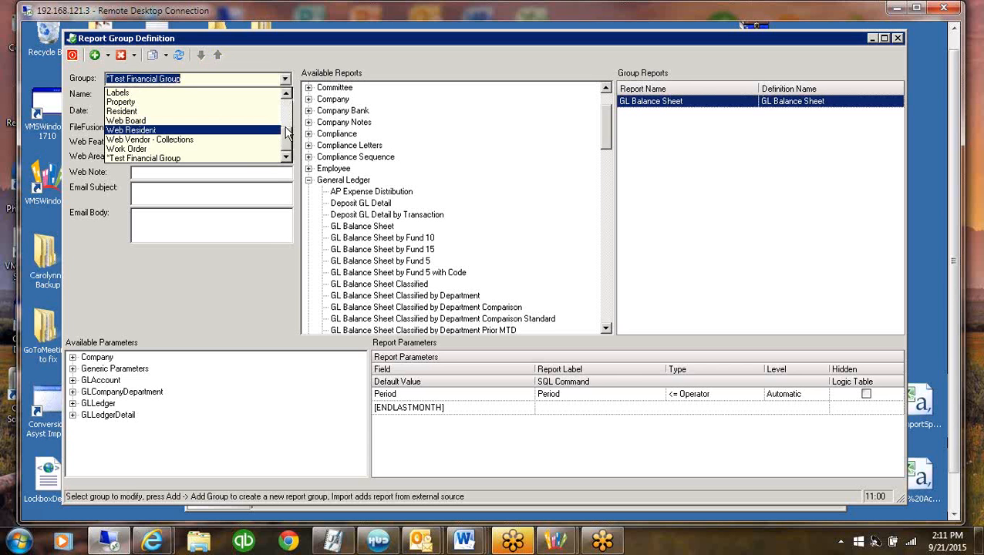
pyautogui.moveTo(286, 138); pyautogui.dragTo(285, 97)
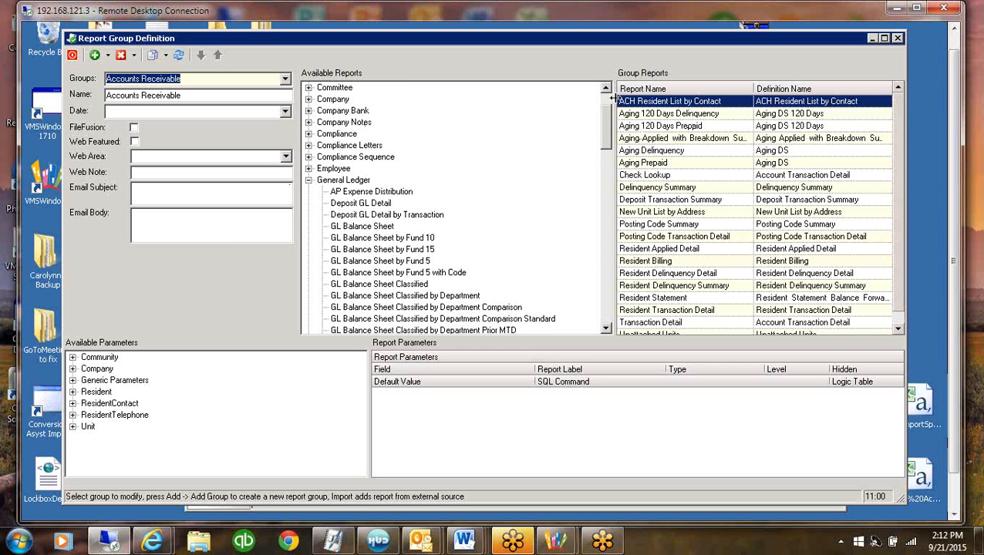
pyautogui.moveTo(615, 97); pyautogui.dragTo(509, 104)
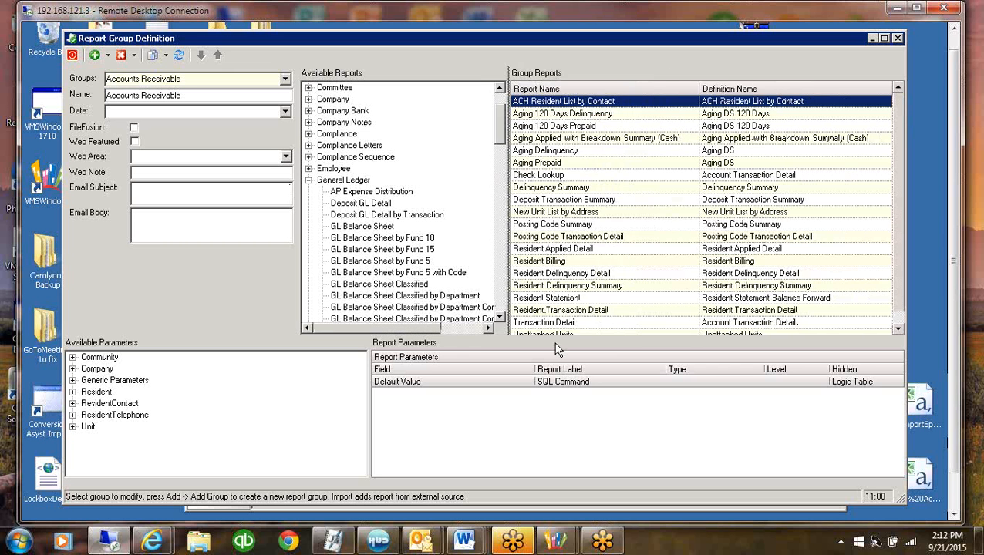
pyautogui.rightClick(555, 273)
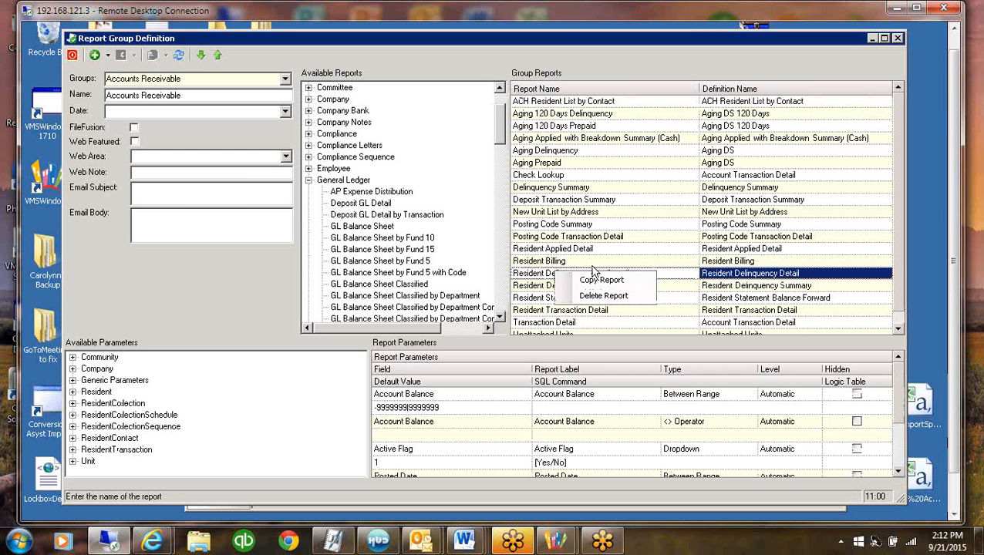
pyautogui.click(443, 168)
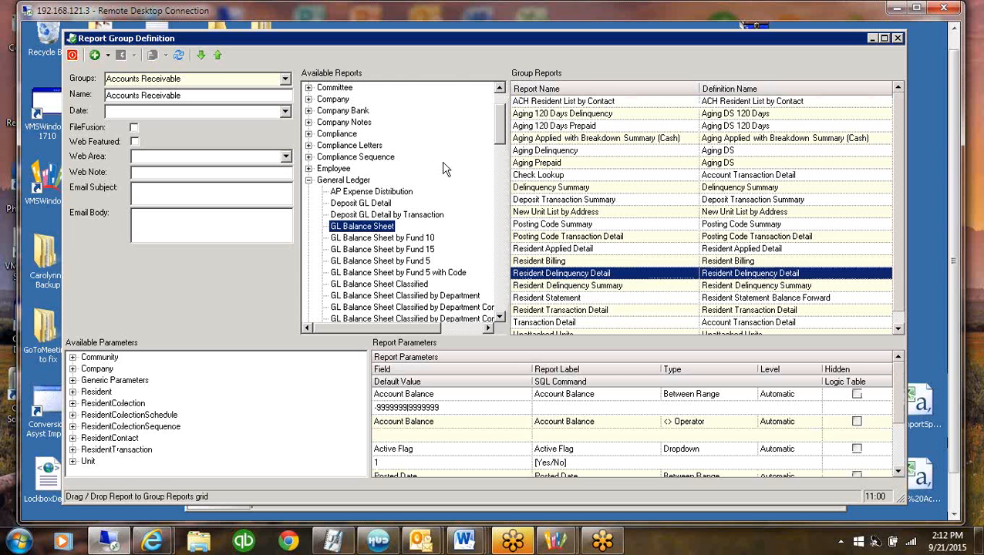
# Load the "Test Financial Group report group again
pyautogui.click(286, 80)
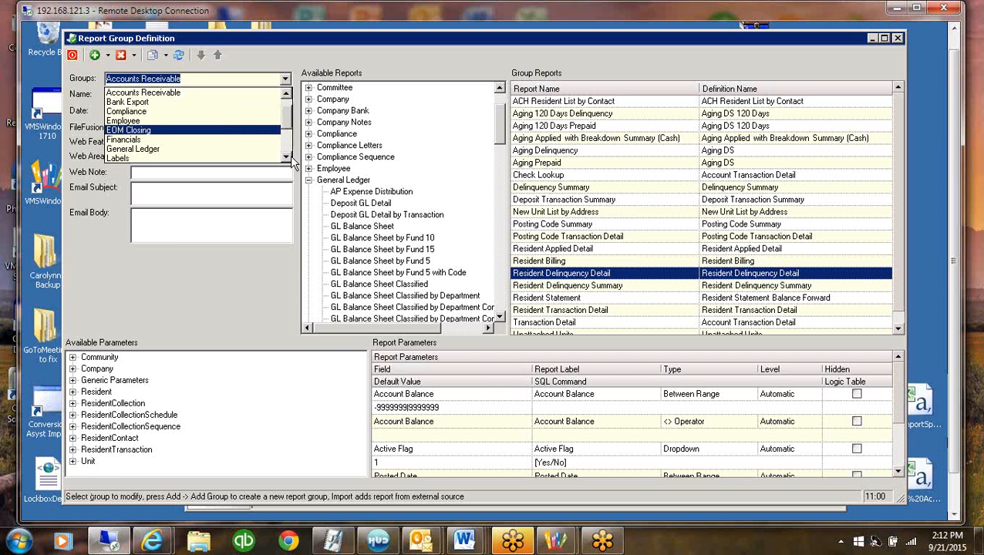
pyautogui.scroll(-3, 290, 155)
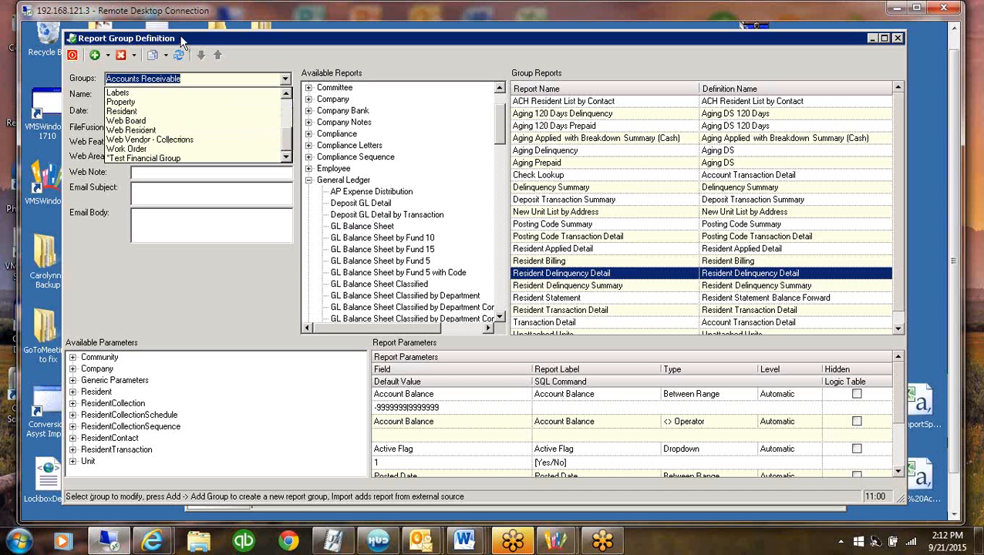
pyautogui.click(127, 158)
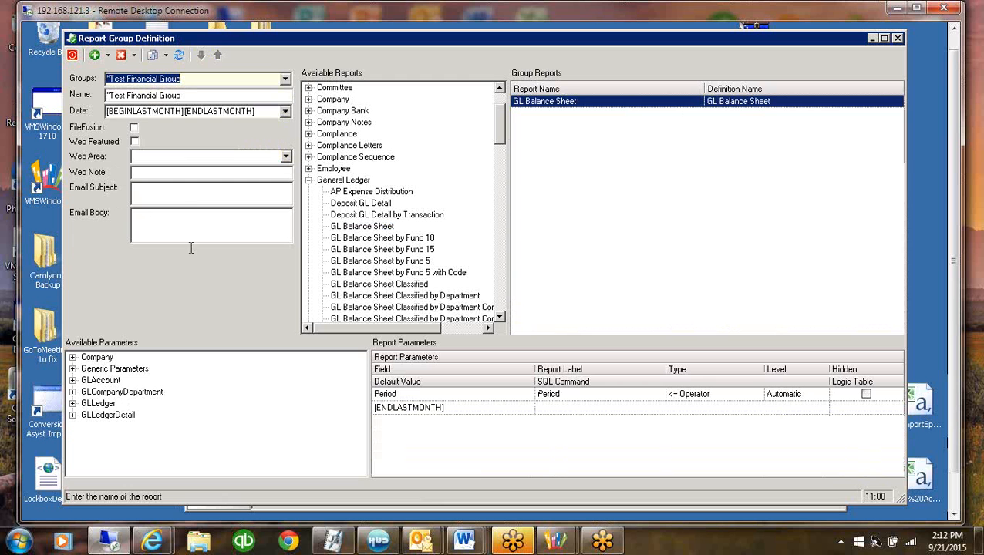
# Rename the group's GL Balance Sheet report to Balance Sheet by removing the GL prefix
pyautogui.click(580, 105)
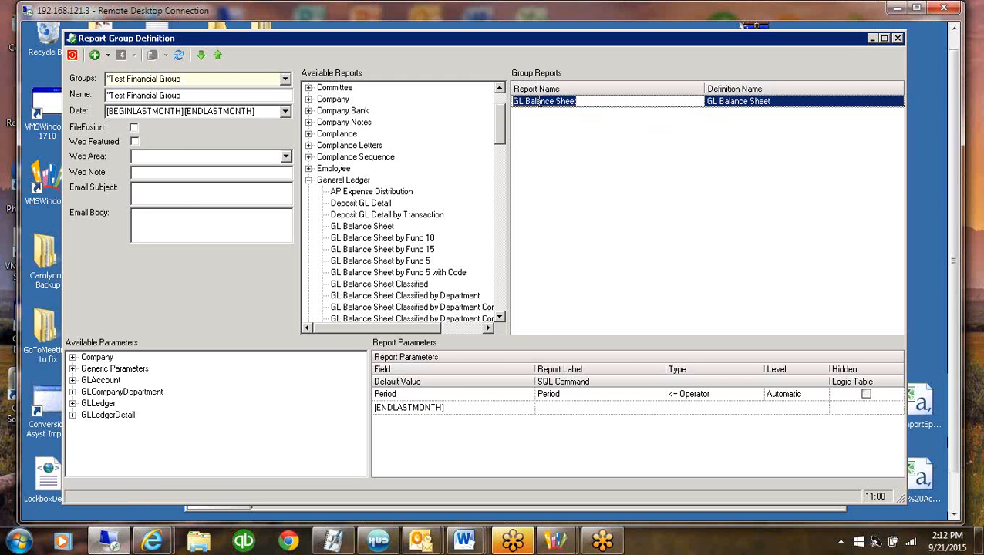
pyautogui.click(525, 101)
pyautogui.press('BackSpace')
pyautogui.press('BackSpace')
pyautogui.press('BackSpace')
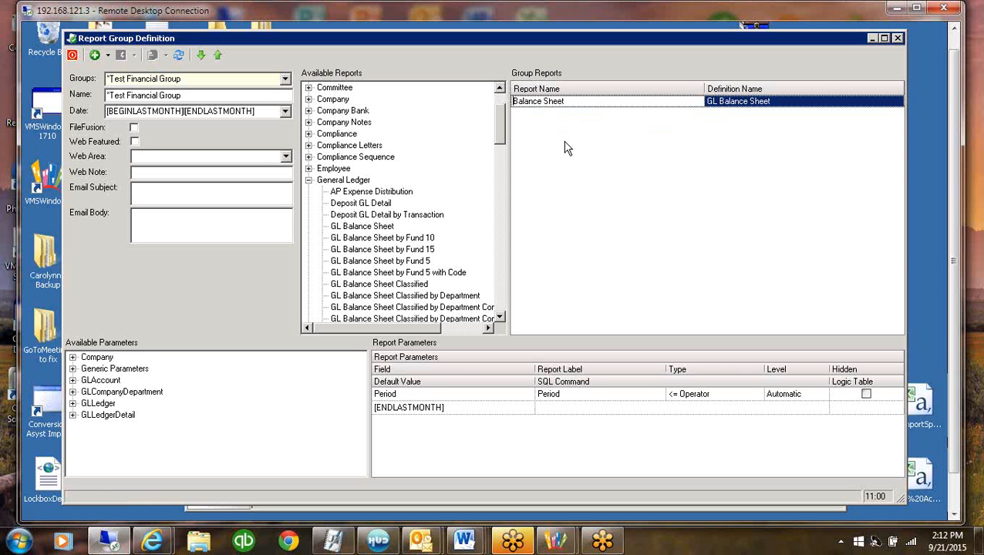
# Change the report label of the Balance Sheet's Period parameter to Period Ending
pyautogui.click(584, 101)
pyautogui.click(564, 394)
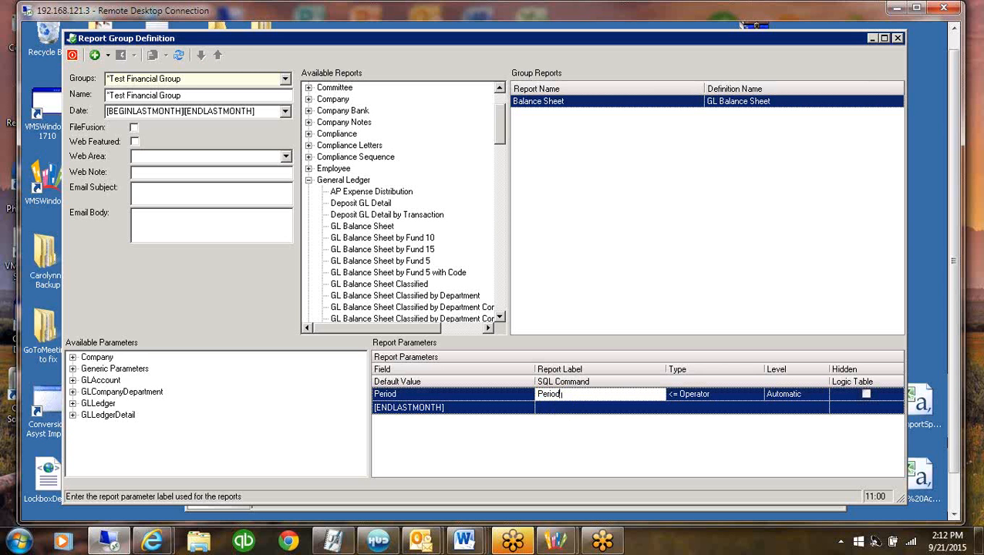
pyautogui.write('Ending')
# Collapse the General Ledger category in the available reports and expand Income Statements
pyautogui.click(309, 181)
pyautogui.click(328, 216)
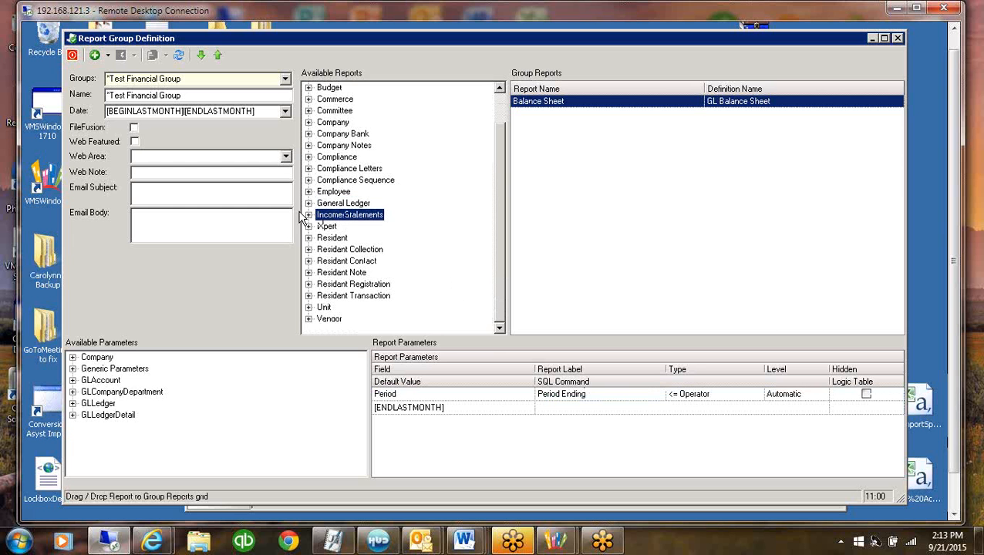
pyautogui.click(309, 214)
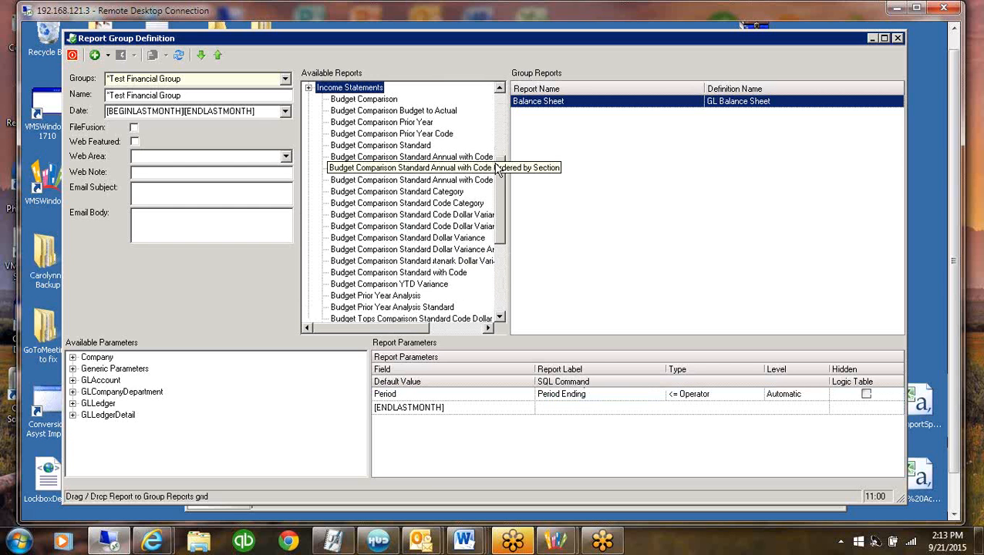
pyautogui.moveTo(498, 182); pyautogui.dragTo(510, 134)
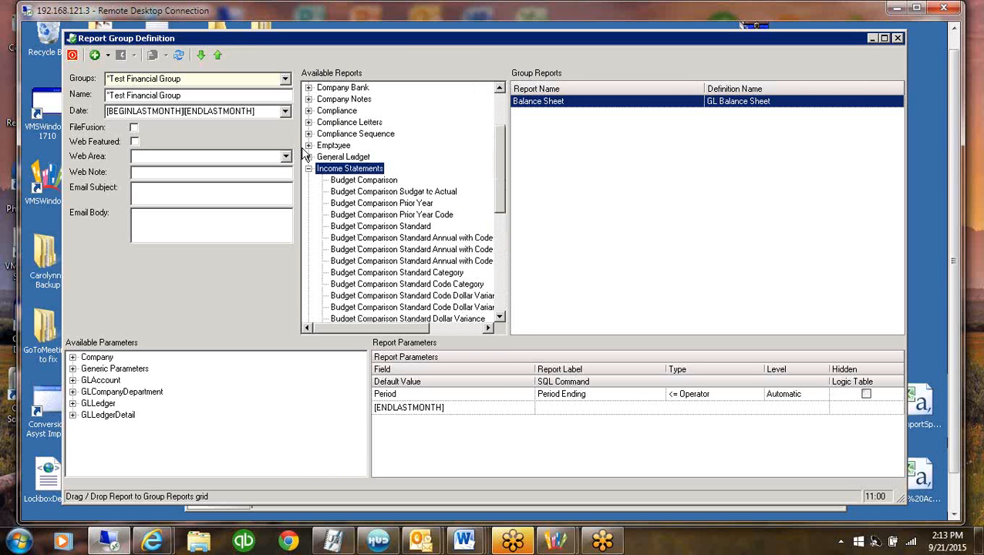
# Look through the General Ledger category for its income statement reports and collapse it again
pyautogui.click(308, 156)
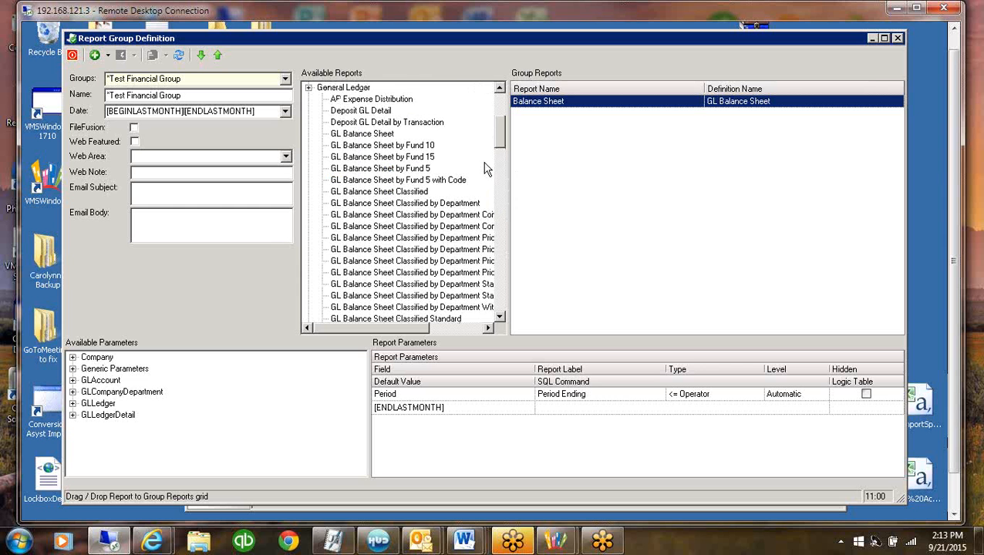
pyautogui.moveTo(500, 144); pyautogui.dragTo(502, 183)
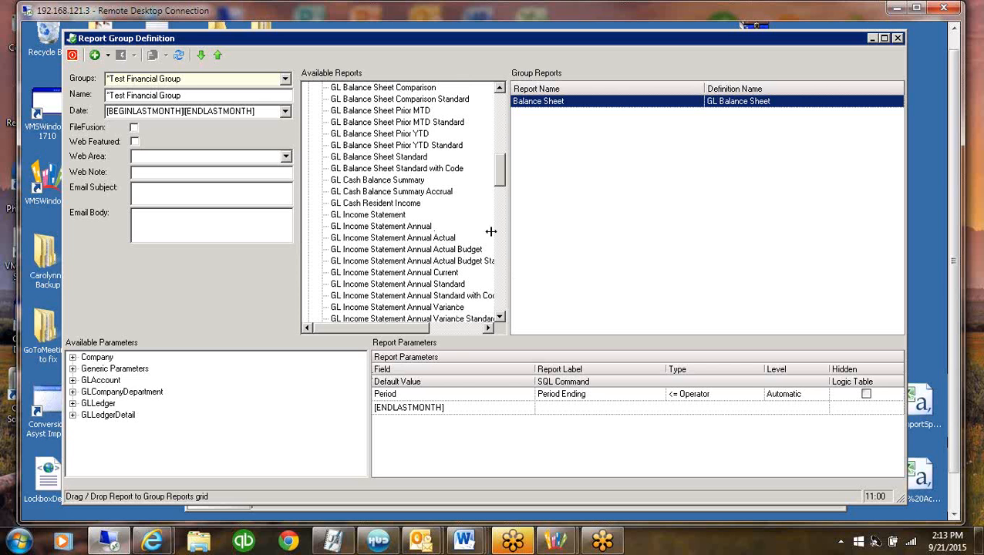
pyautogui.moveTo(502, 152); pyautogui.dragTo(501, 113)
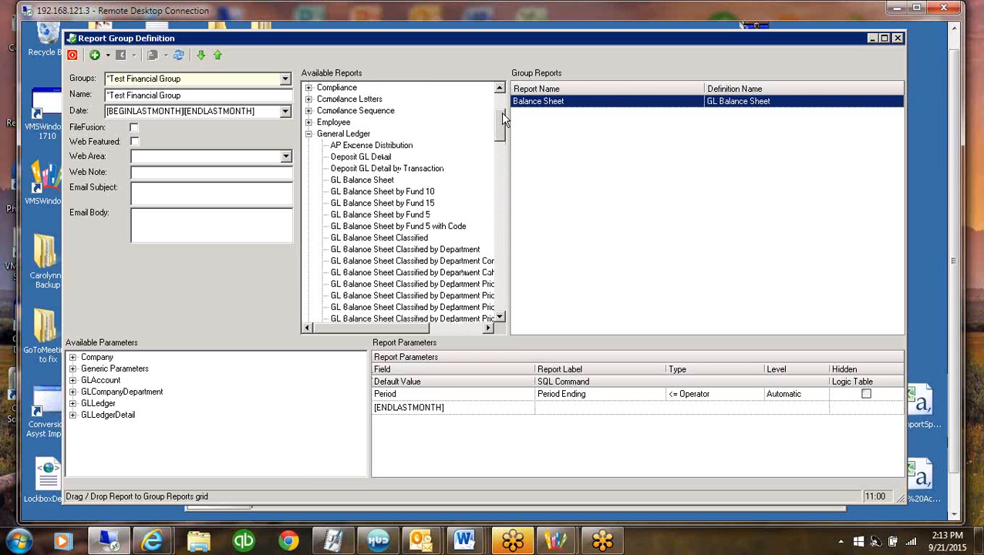
pyautogui.click(308, 134)
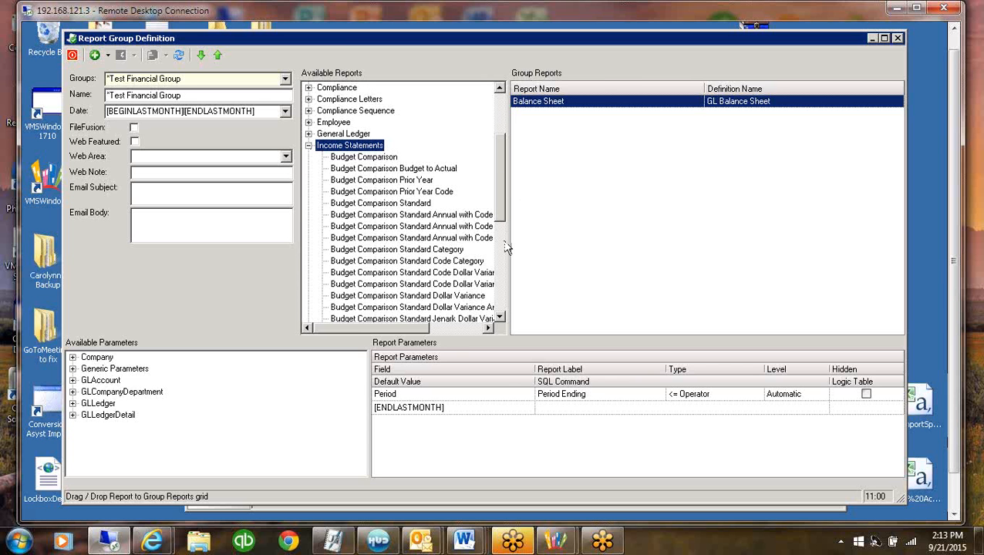
# Widen the available reports list and add Budget Comparison Standard Dollar Variance Annual to the group
pyautogui.moveTo(509, 242); pyautogui.dragTo(647, 266)
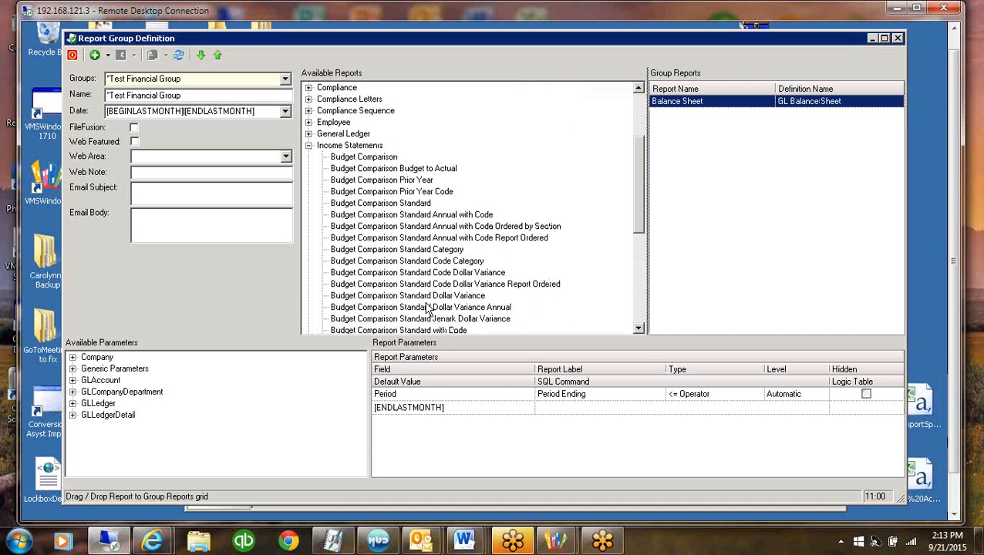
pyautogui.click(402, 309)
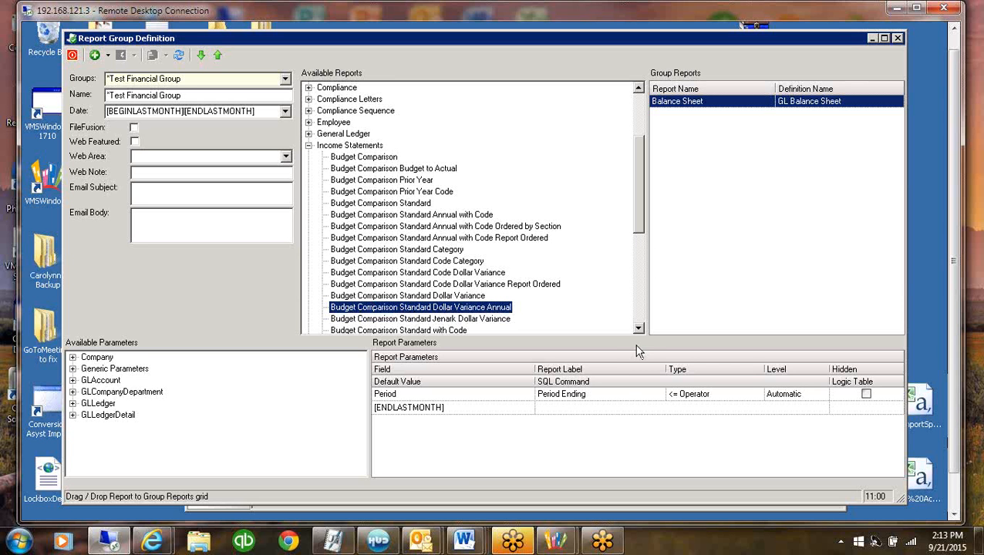
pyautogui.moveTo(437, 312); pyautogui.dragTo(830, 270)
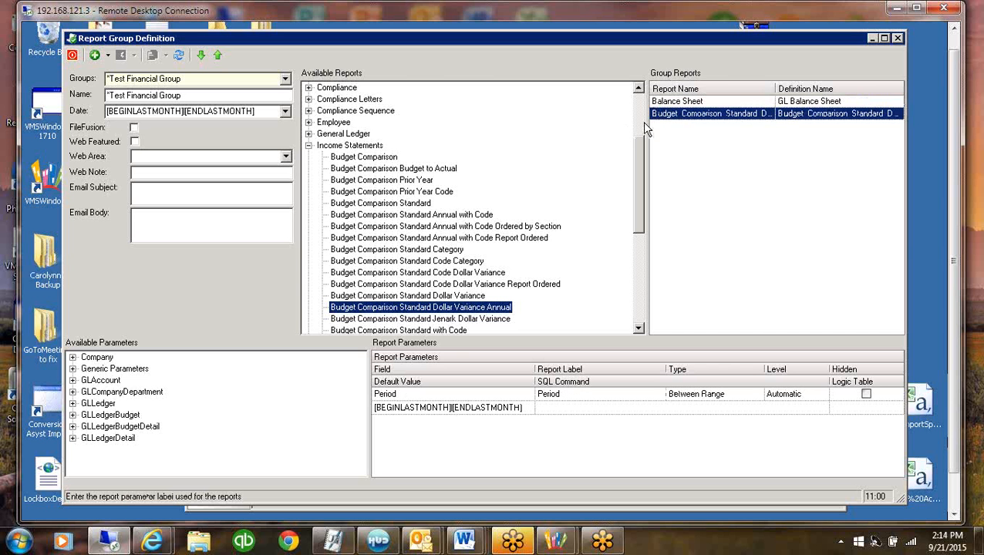
# Widen the group reports list and rename the budget comparison report to Income Statement
pyautogui.moveTo(648, 119); pyautogui.dragTo(465, 121)
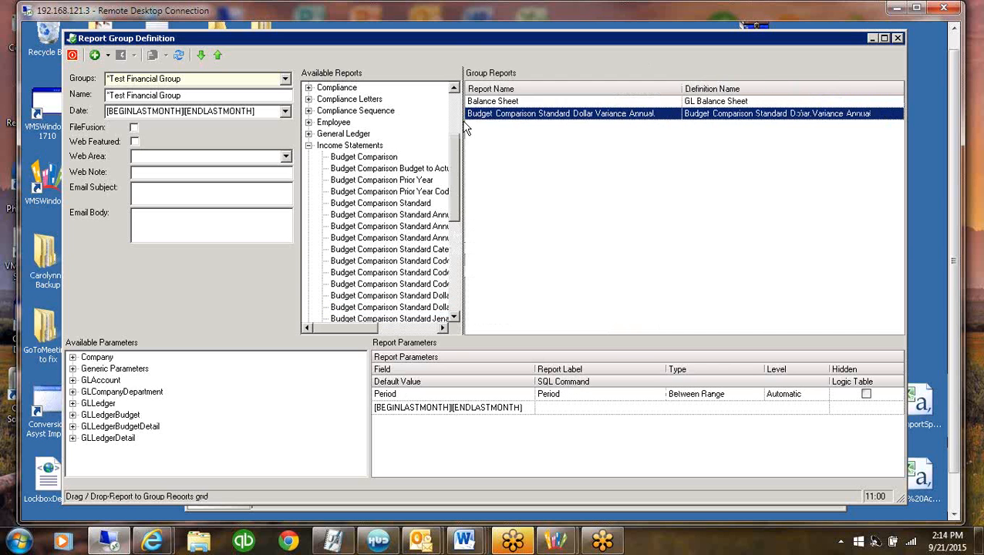
pyautogui.click(518, 113)
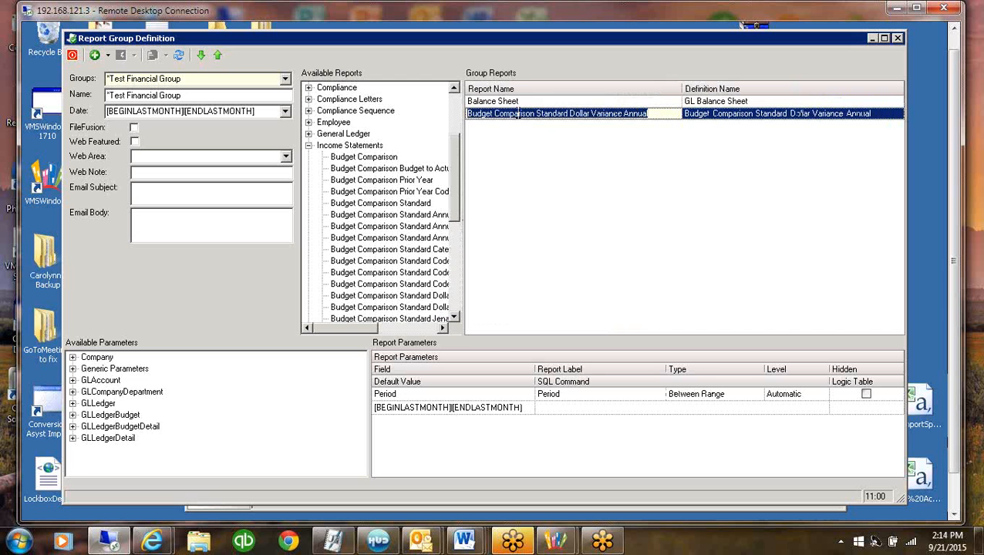
pyautogui.write('Incom')
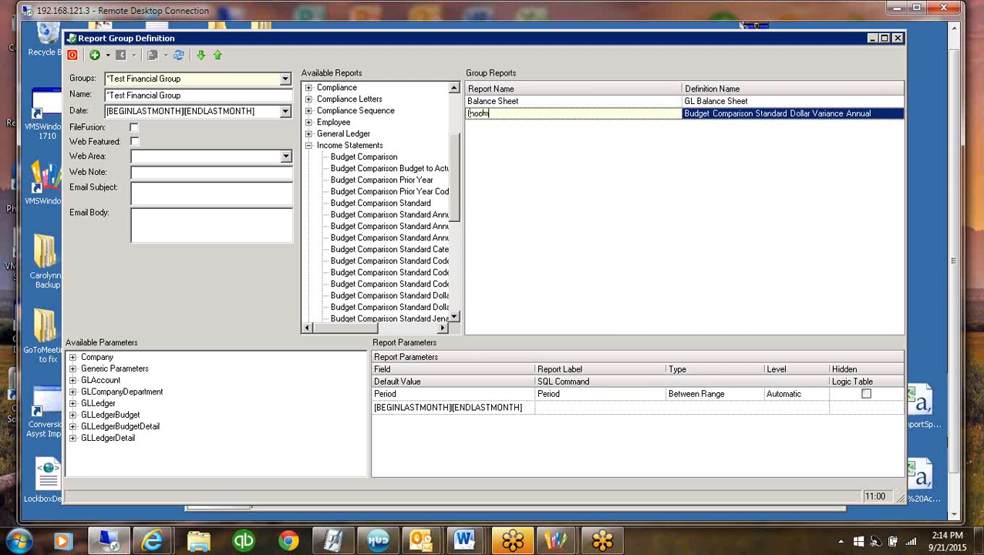
pyautogui.write('e Statement')
# Change the report label of the Income Statement's Period parameter to As of
pyautogui.click(572, 395)
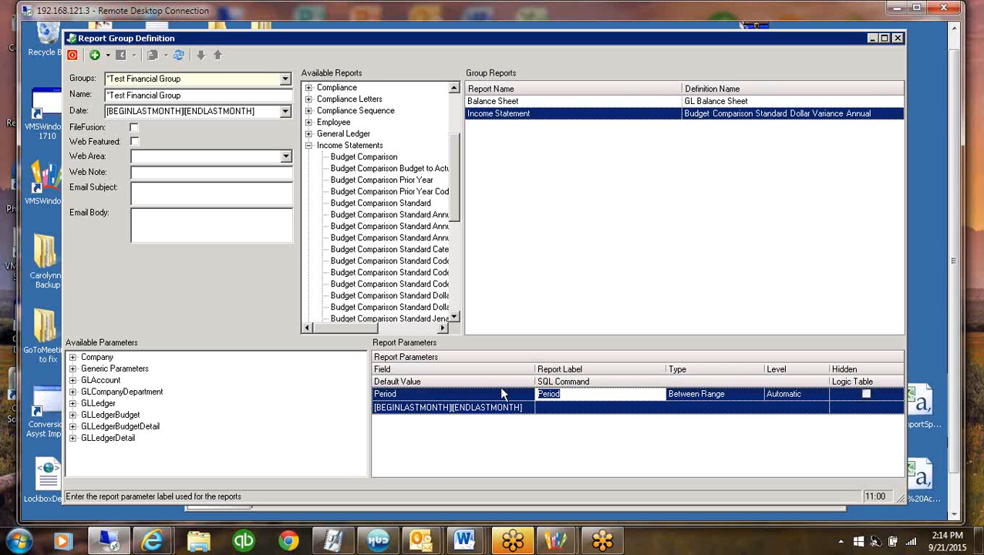
pyautogui.write('As of')
pyautogui.press('BackSpace')
pyautogui.press('BackSpace')
pyautogui.press('BackSpace')
pyautogui.write('of')
pyautogui.click(558, 411)
pyautogui.click(717, 244)
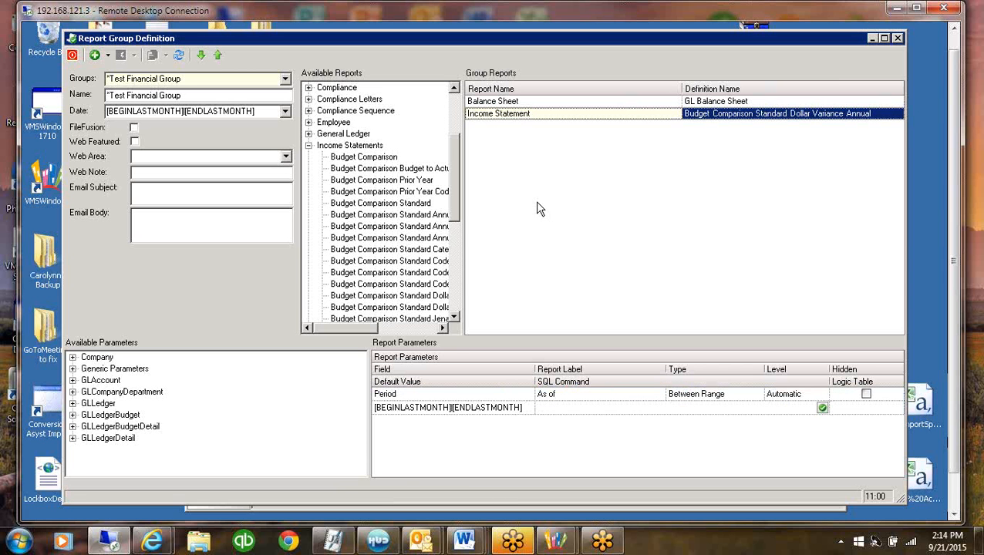
# Add Bank Reconciliation Expanded Detail Consolidated from the Bank Reconcile category to the group
pyautogui.click(309, 145)
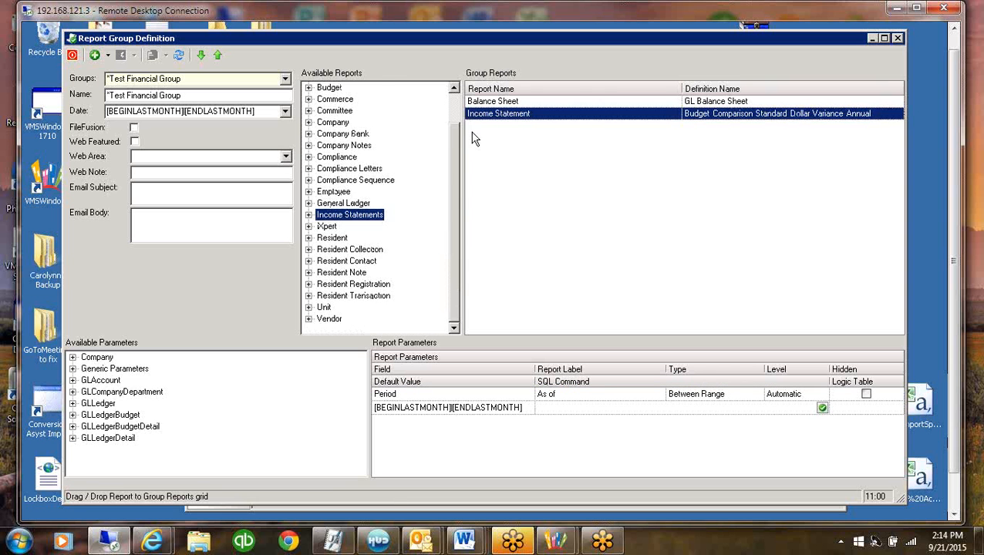
pyautogui.scroll(1, 455, 127)
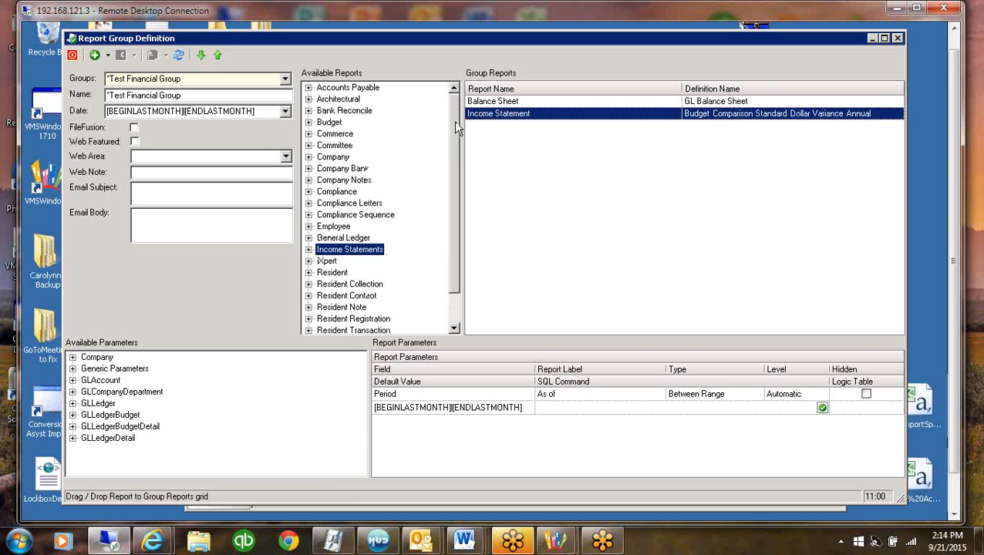
pyautogui.click(310, 111)
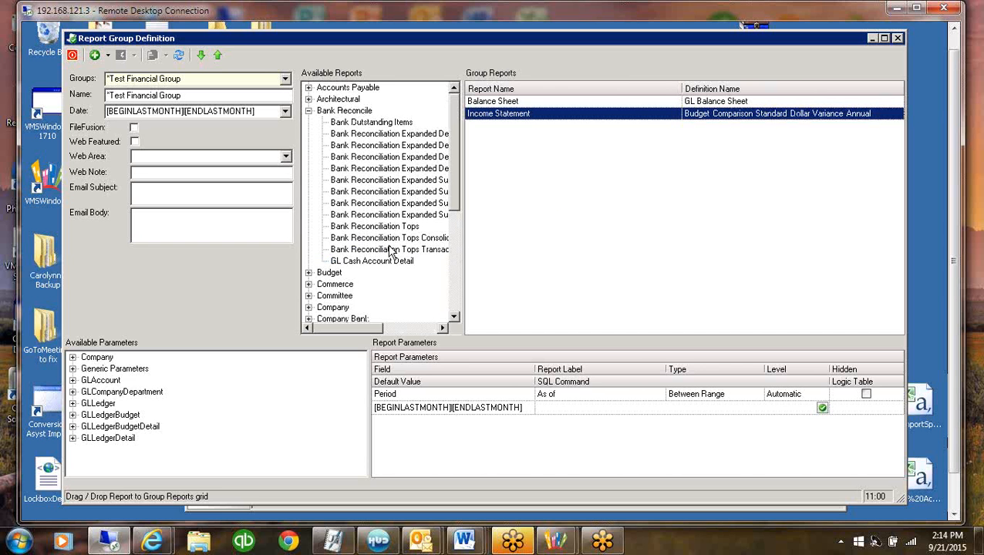
pyautogui.moveTo(463, 255); pyautogui.dragTo(603, 259)
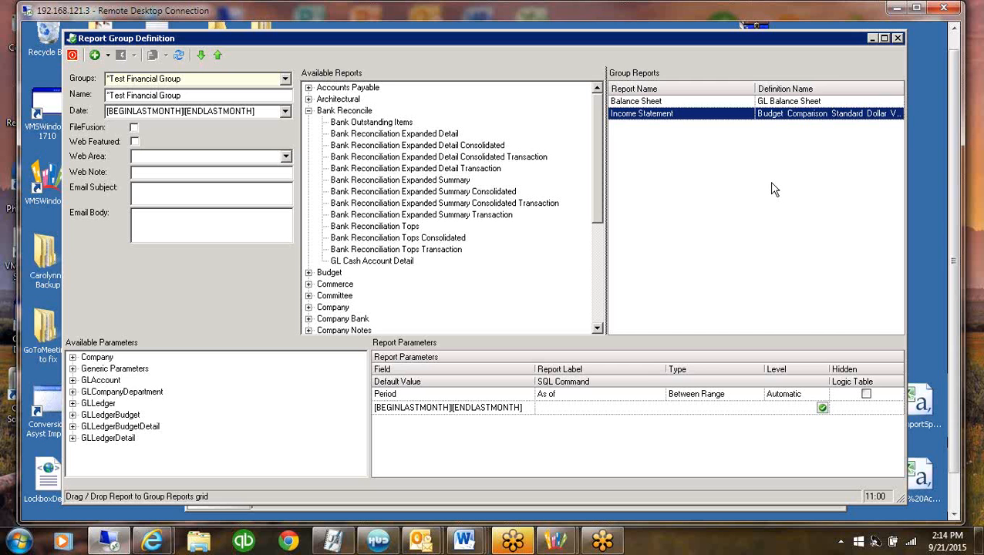
pyautogui.click(358, 147)
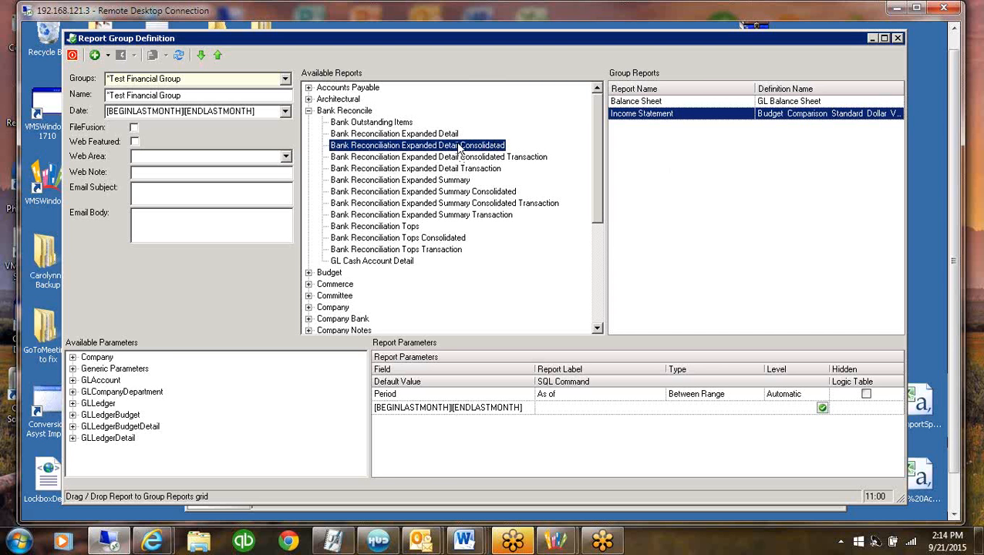
pyautogui.moveTo(484, 149); pyautogui.dragTo(683, 168)
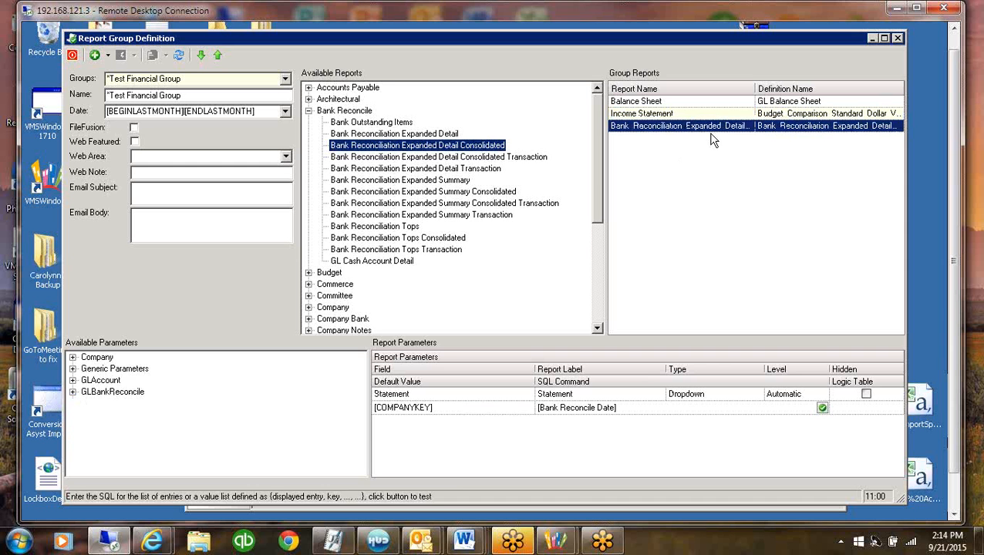
# Rename the added bank reconciliation report to Bank Reconciliation by removing the rest of its name
pyautogui.click(687, 127)
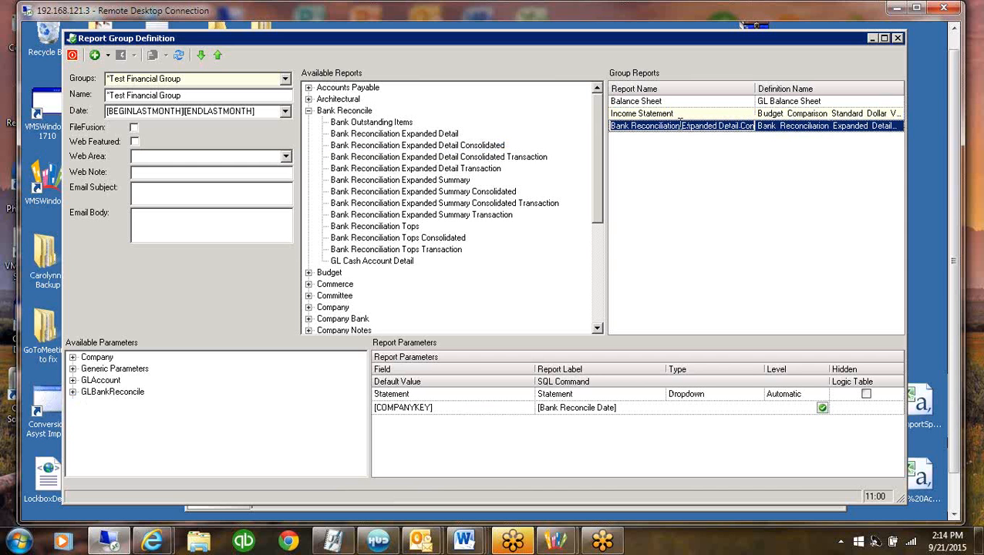
pyautogui.moveTo(720, 132); pyautogui.dragTo(808, 144)
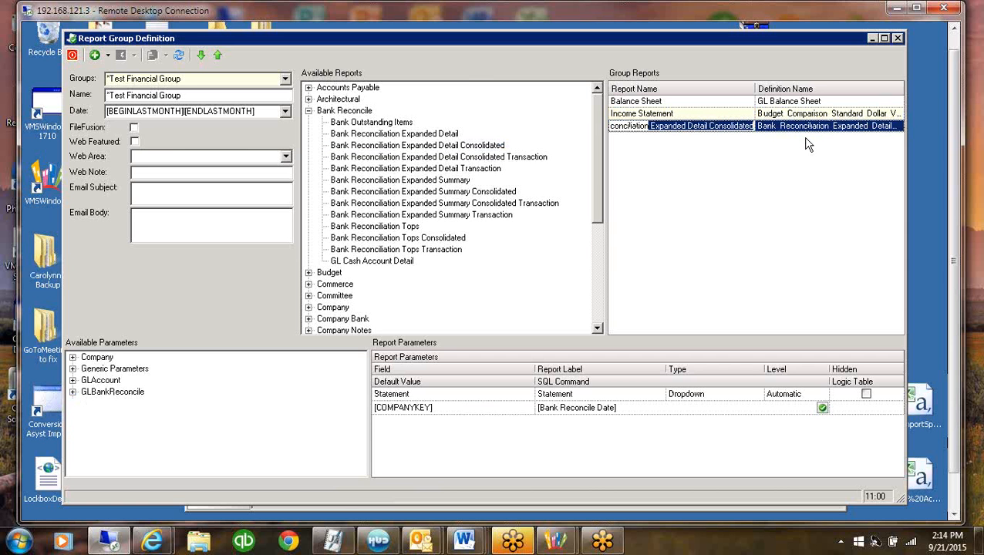
pyautogui.press('Delete')
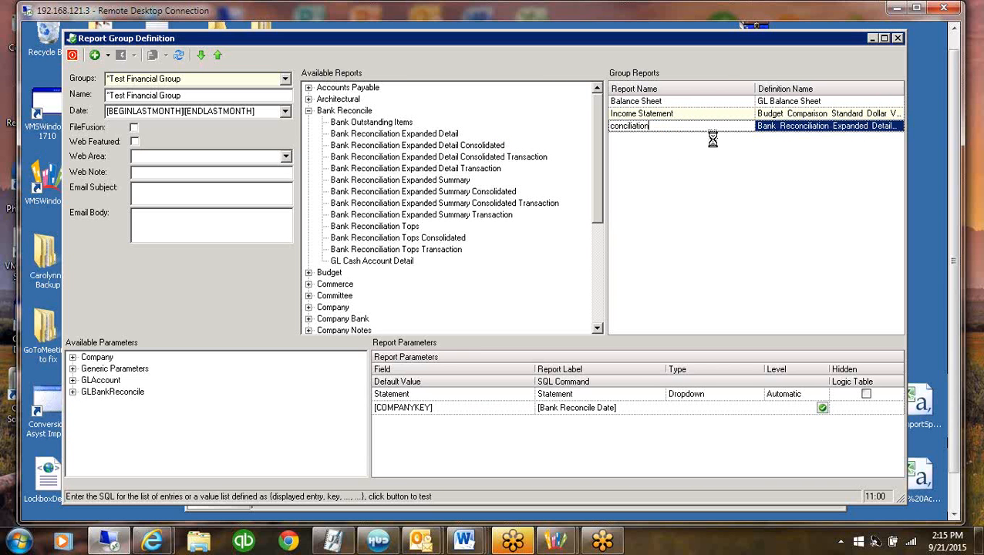
pyautogui.press('Up')
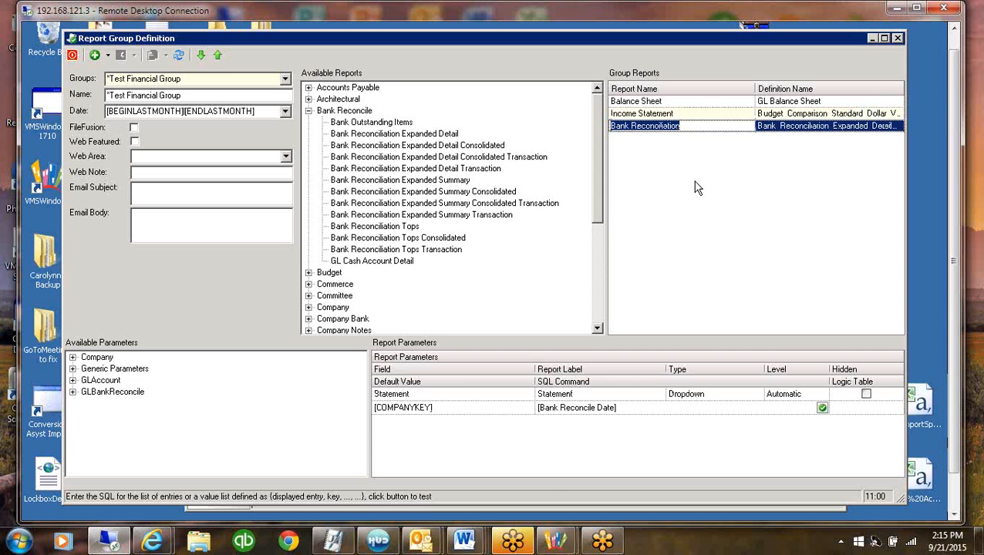
pyautogui.click(420, 135)
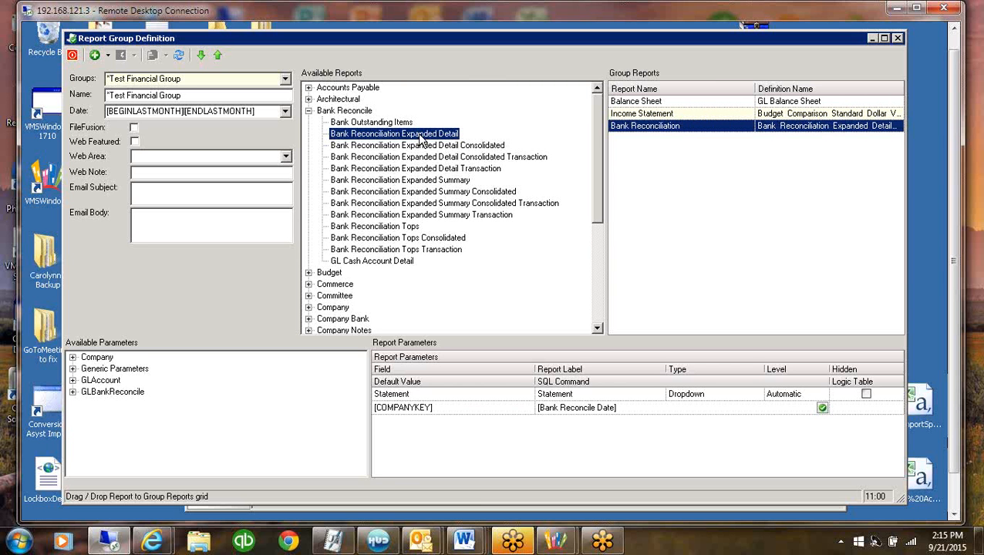
pyautogui.click(380, 146)
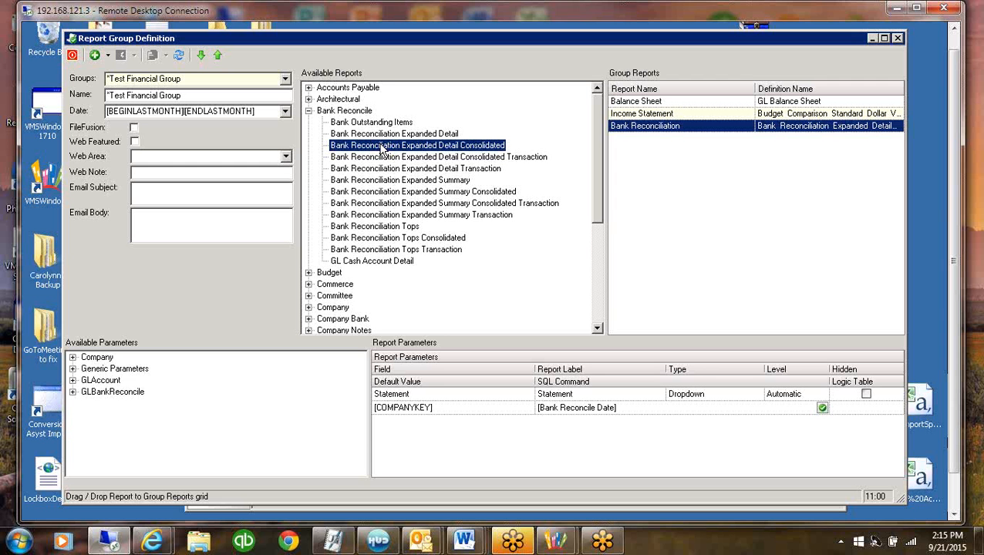
# Add the Aging Applied report from the Resident Transaction category to the group
pyautogui.click(309, 111)
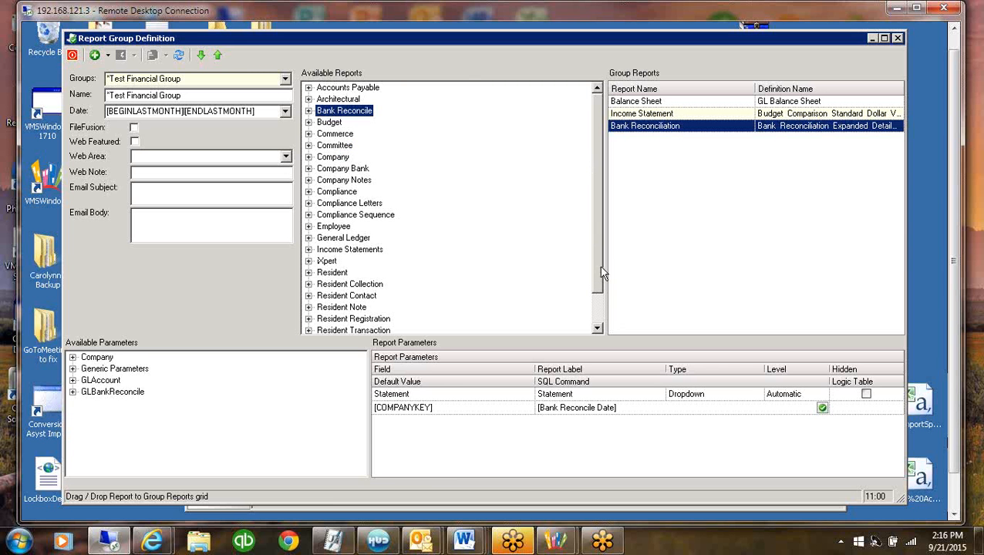
pyautogui.scroll(-1, 599, 127)
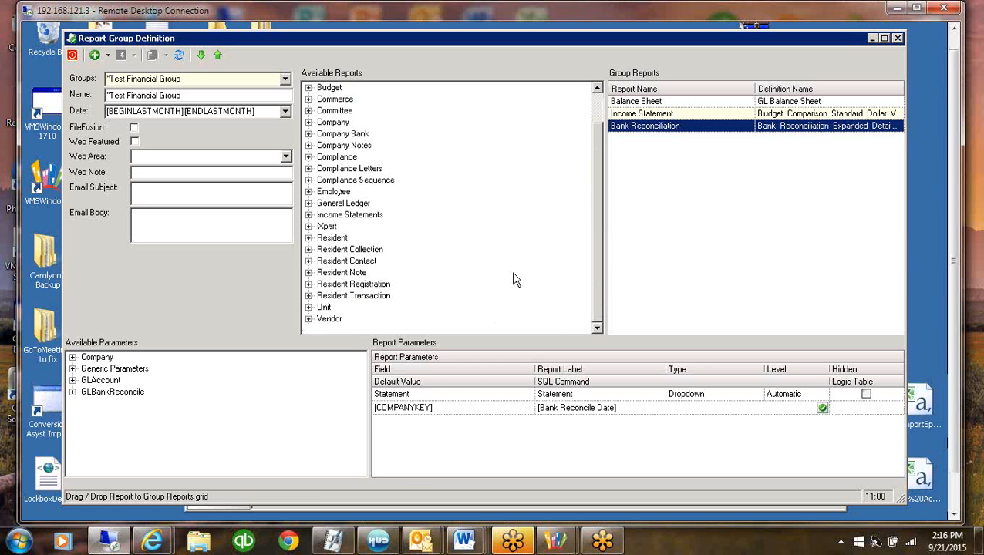
pyautogui.click(354, 297)
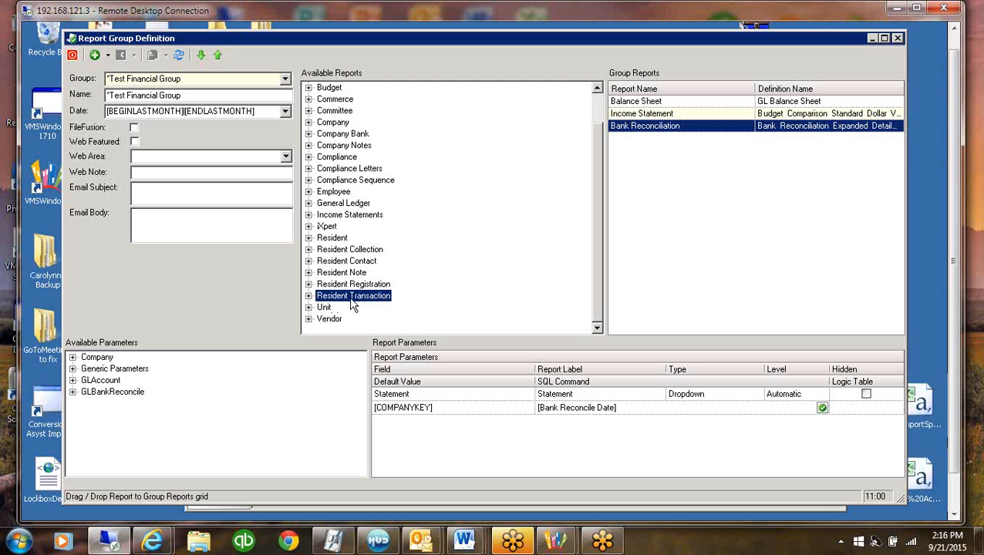
pyautogui.click(309, 296)
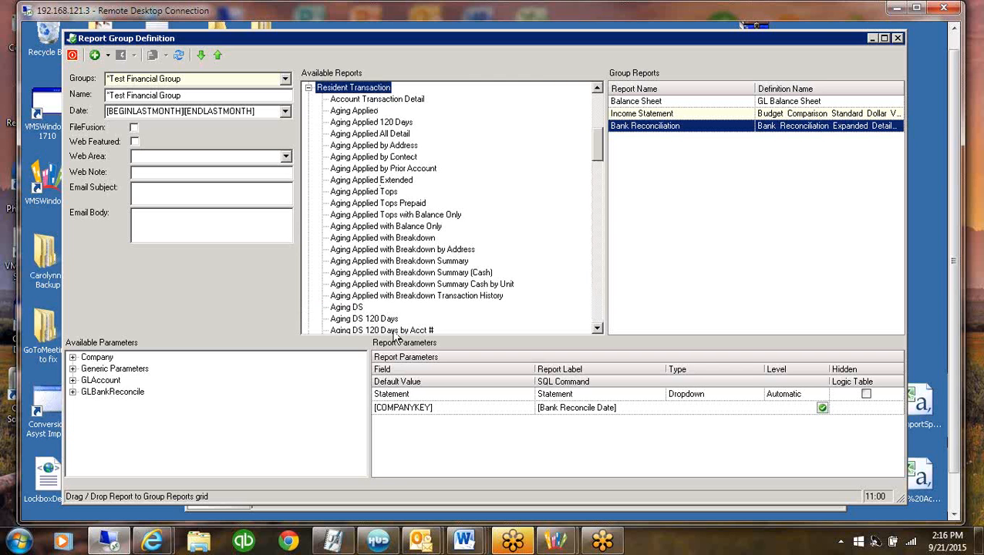
pyautogui.moveTo(598, 152)
pyautogui.mouseDown()
pyautogui.moveTo(596, 175)
pyautogui.moveTo(594, 156)
pyautogui.mouseUp()
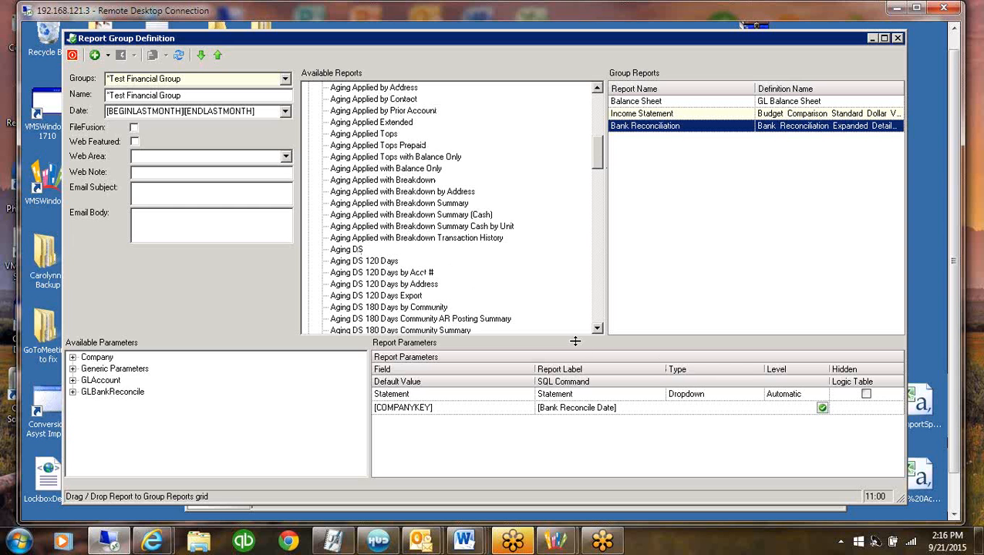
pyautogui.click(597, 329)
pyautogui.scroll(-4, 597, 329)
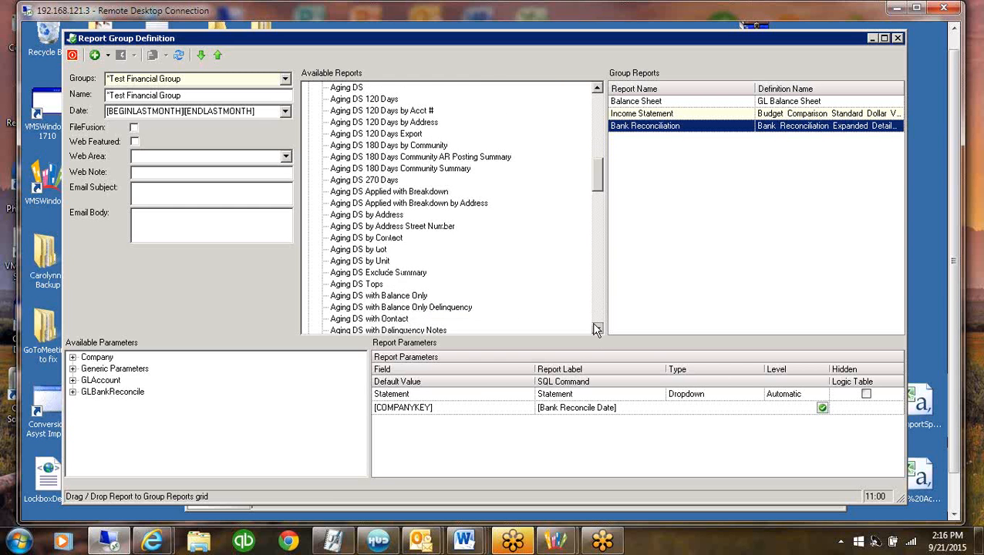
pyautogui.scroll(-2, 597, 329)
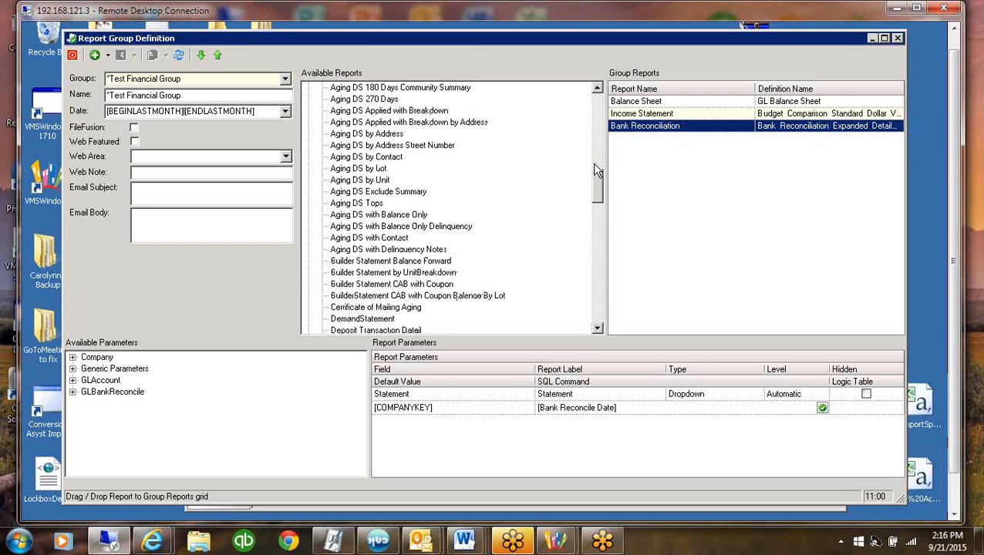
pyautogui.moveTo(594, 165); pyautogui.dragTo(595, 136)
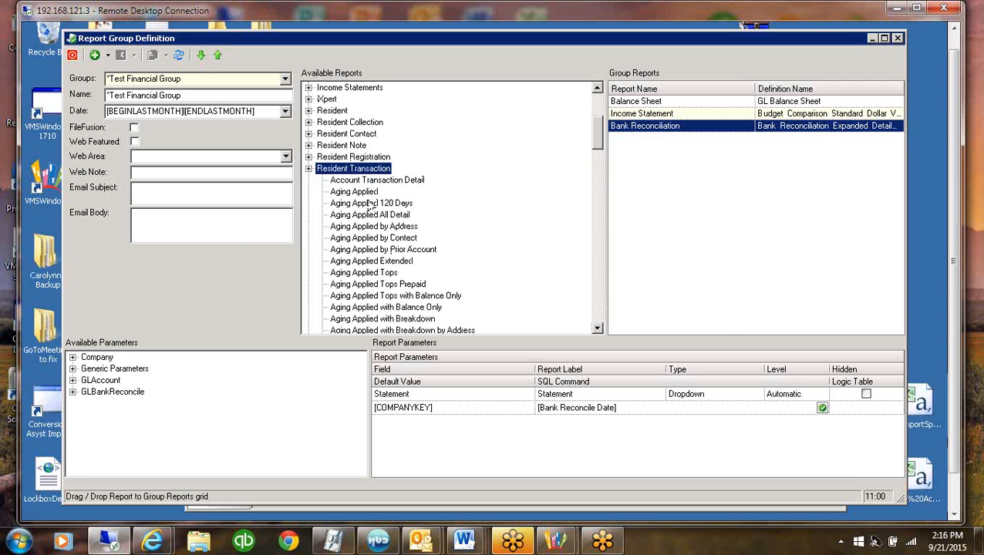
pyautogui.moveTo(373, 203); pyautogui.dragTo(683, 202)
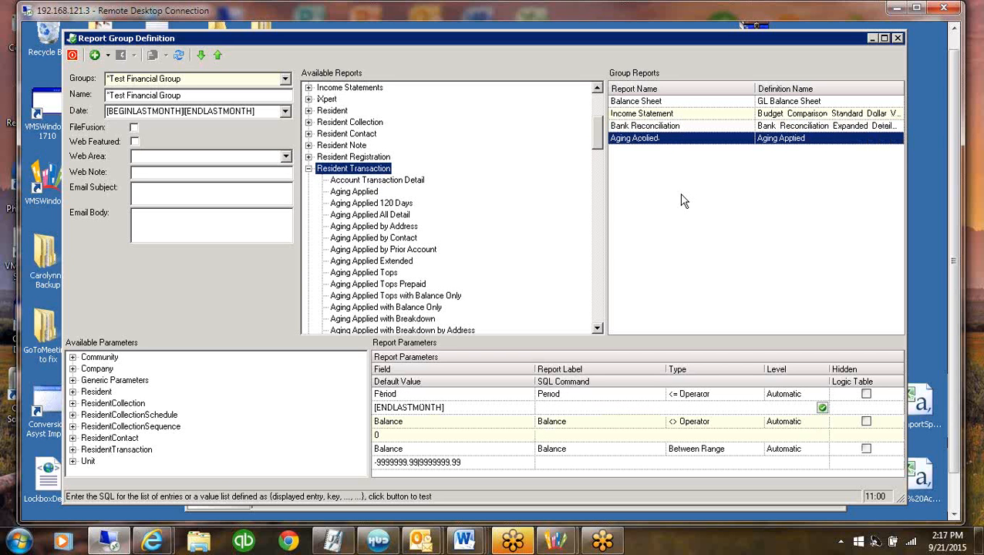
# Examine the Aging Applied report's Period and not-equal Balance parameters, including their operator types and default values
pyautogui.click(445, 408)
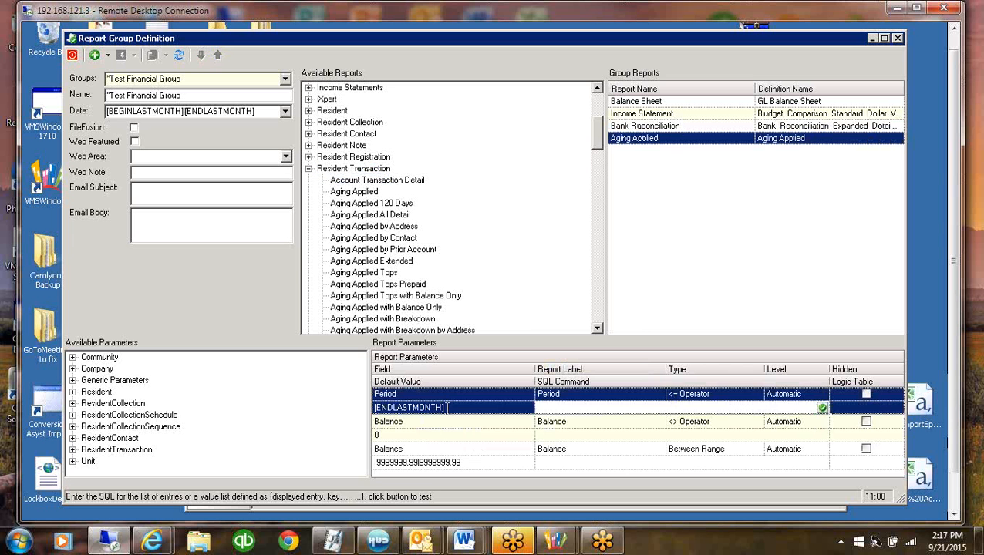
pyautogui.click(420, 439)
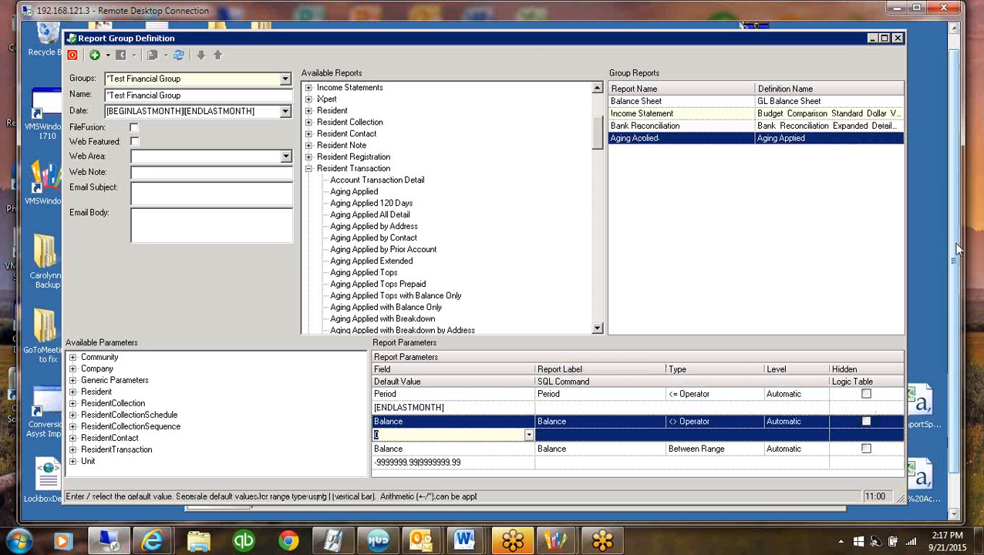
pyautogui.moveTo(957, 263); pyautogui.dragTo(956, 309)
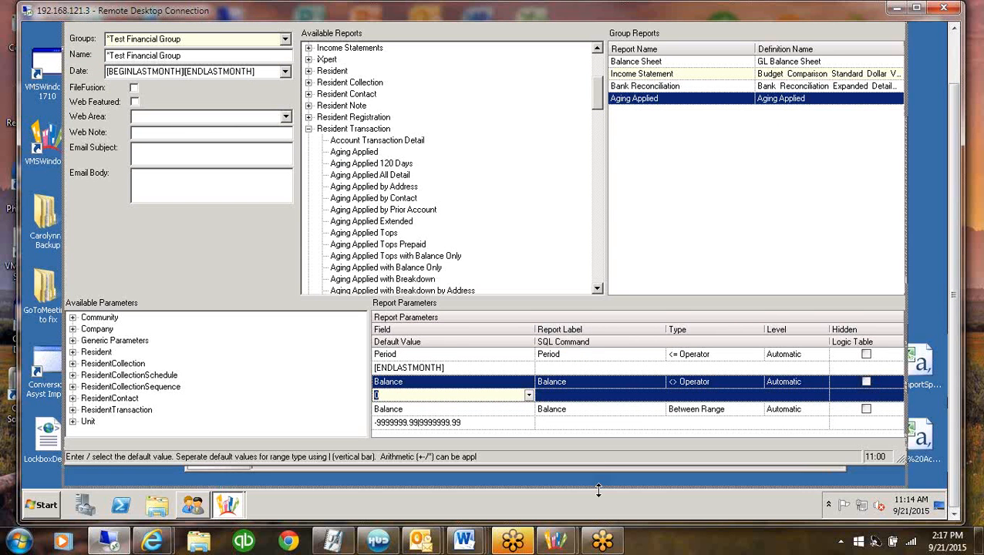
pyautogui.moveTo(598, 489); pyautogui.dragTo(599, 490)
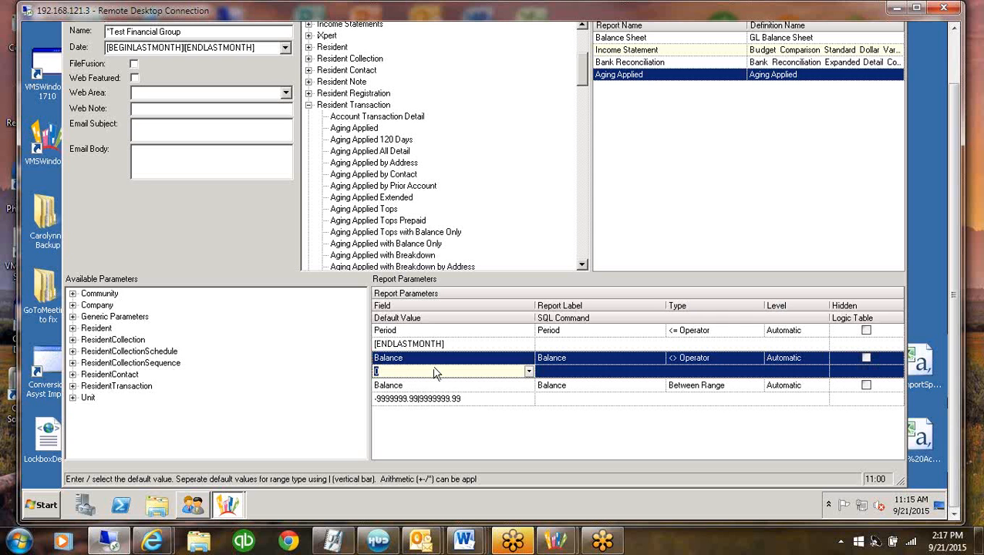
pyautogui.click(443, 330)
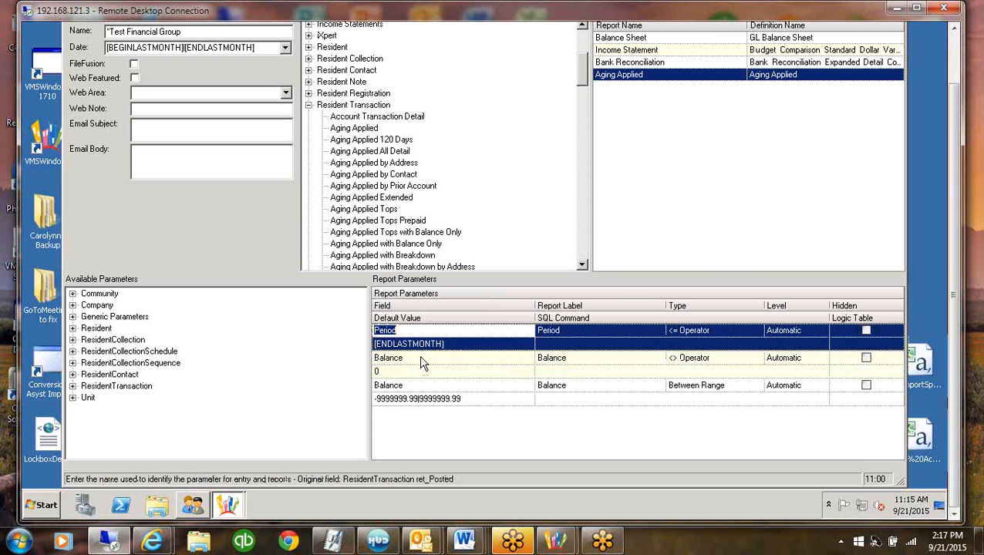
pyautogui.click(422, 358)
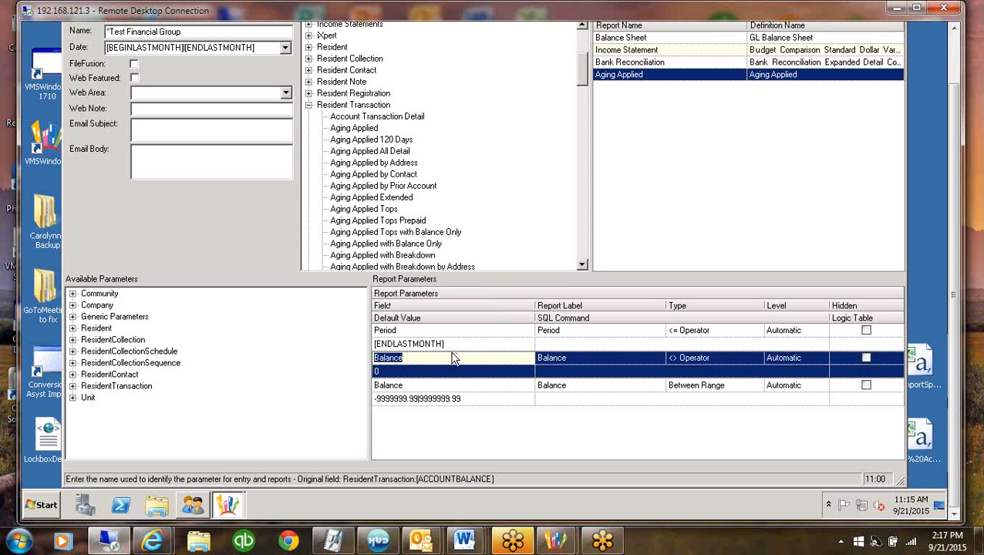
pyautogui.click(682, 361)
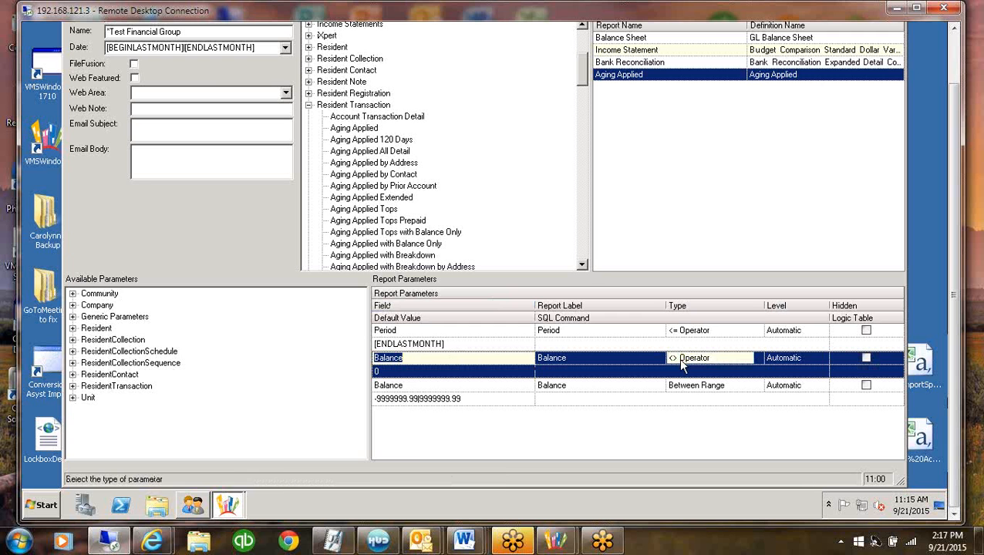
pyautogui.click(395, 373)
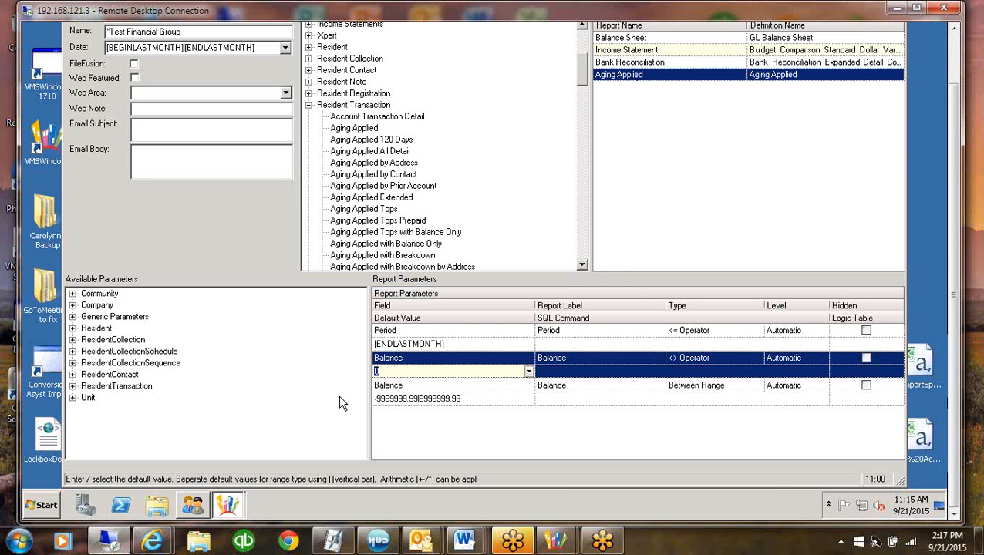
# Set the default value of Aging Applied's Between Range Balance parameter to 0|9999999
pyautogui.click(458, 395)
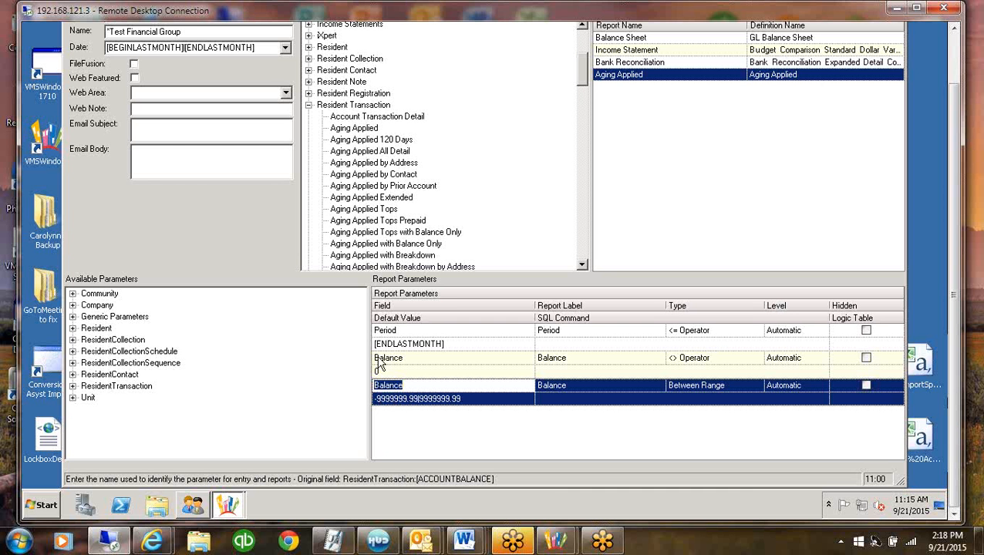
pyautogui.click(455, 401)
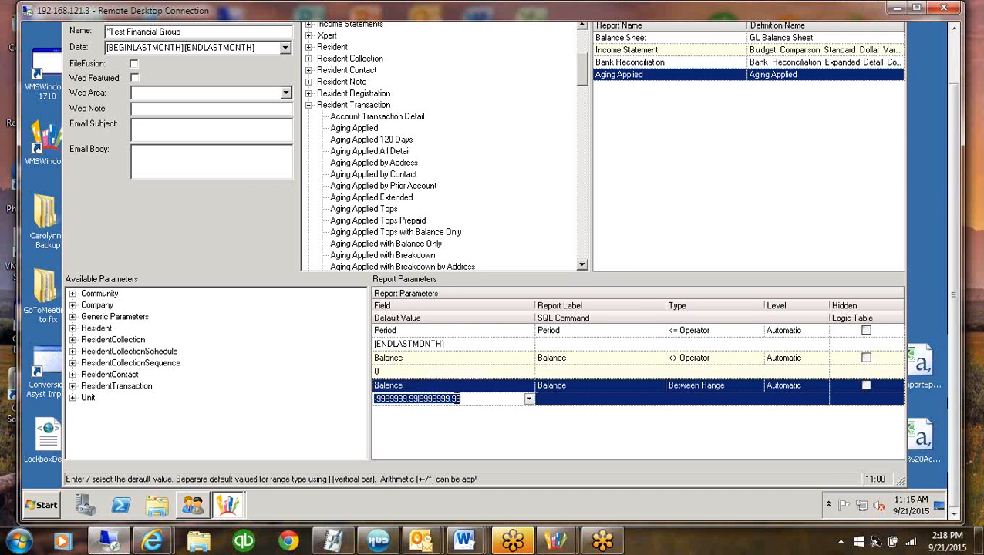
pyautogui.click(529, 399)
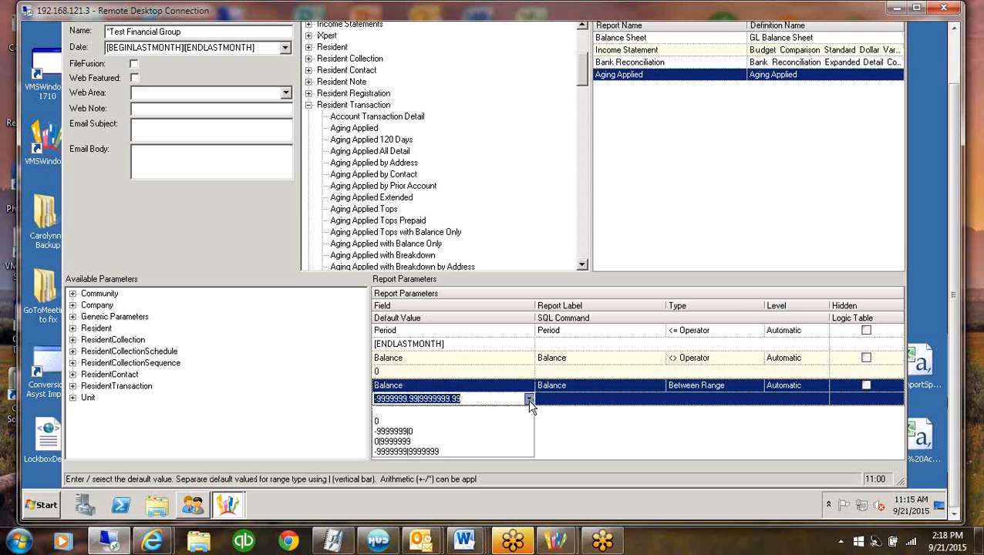
pyautogui.click(394, 441)
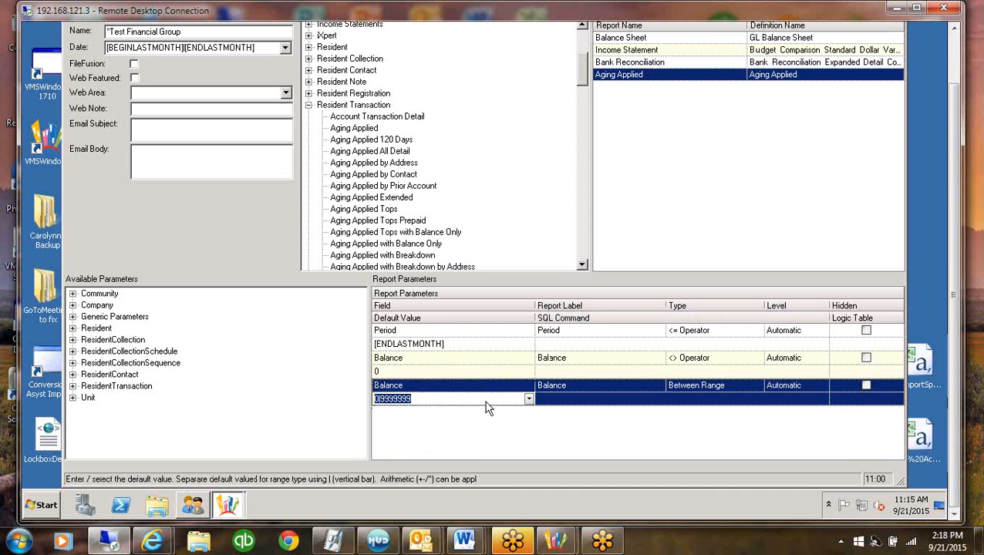
pyautogui.click(443, 372)
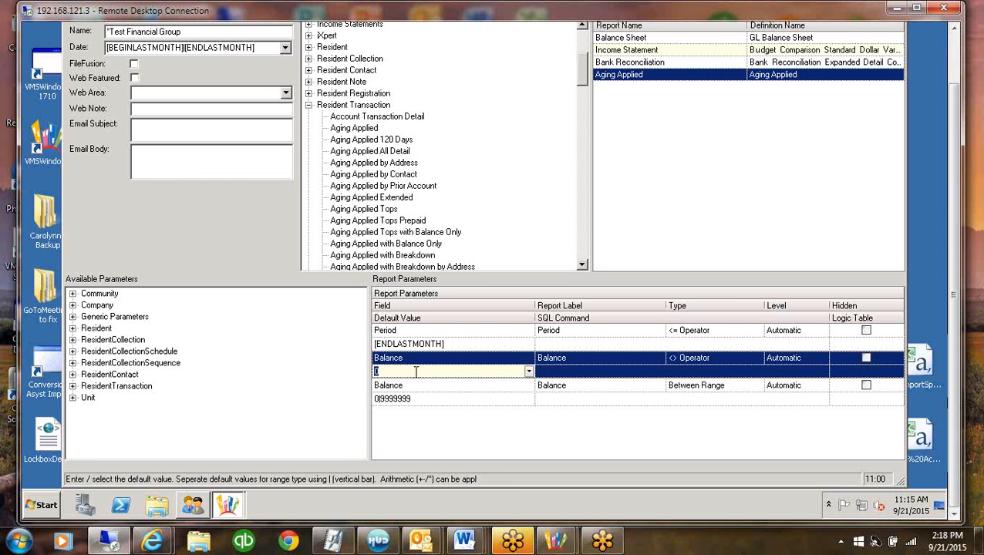
pyautogui.click(432, 400)
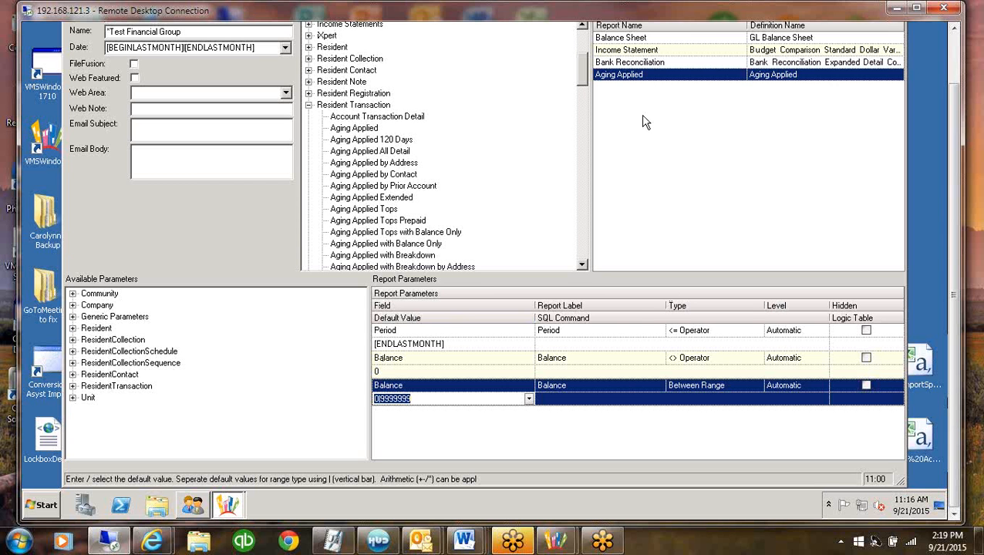
pyautogui.click(643, 80)
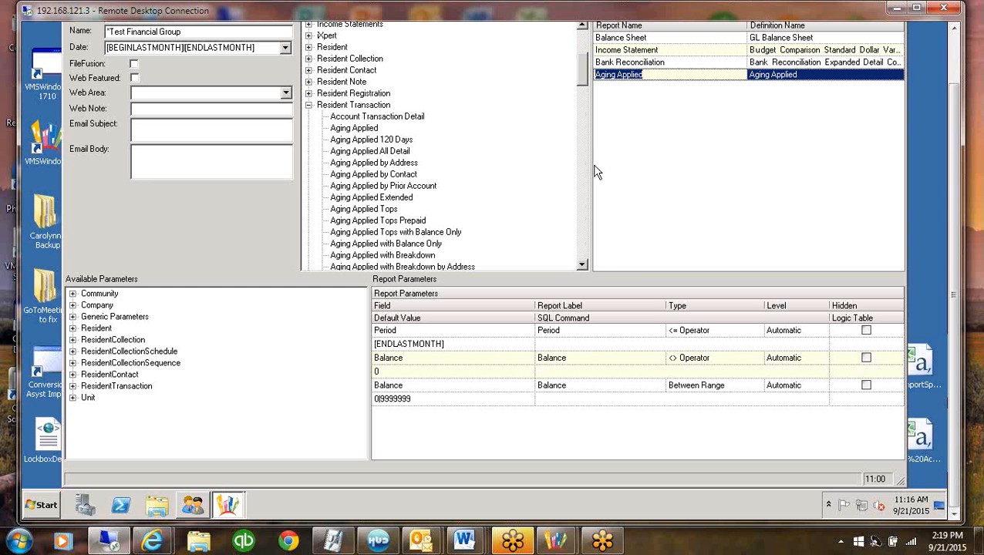
# Look through the Aging DS report variants by address, address street number, contact and lot
pyautogui.click(584, 256)
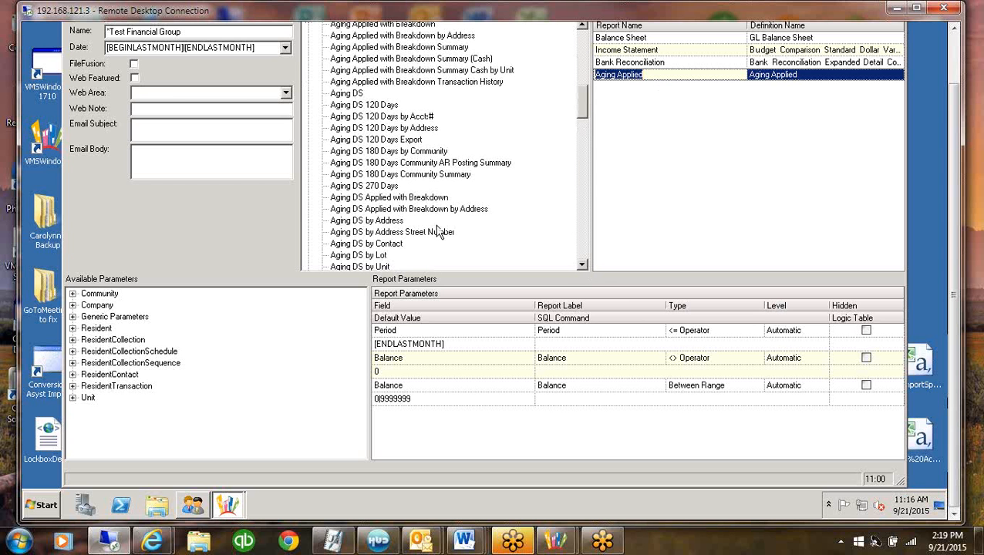
pyautogui.click(638, 248)
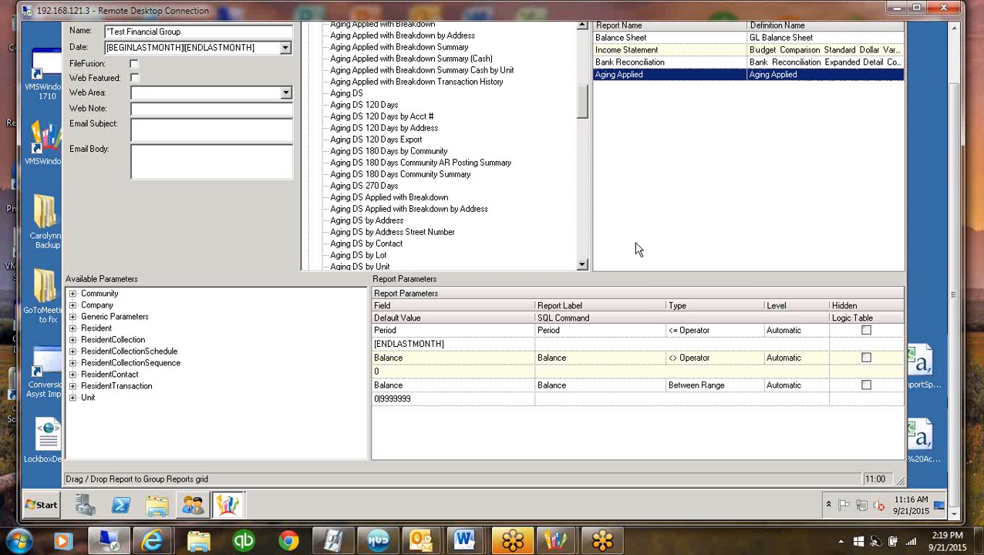
pyautogui.click(367, 221)
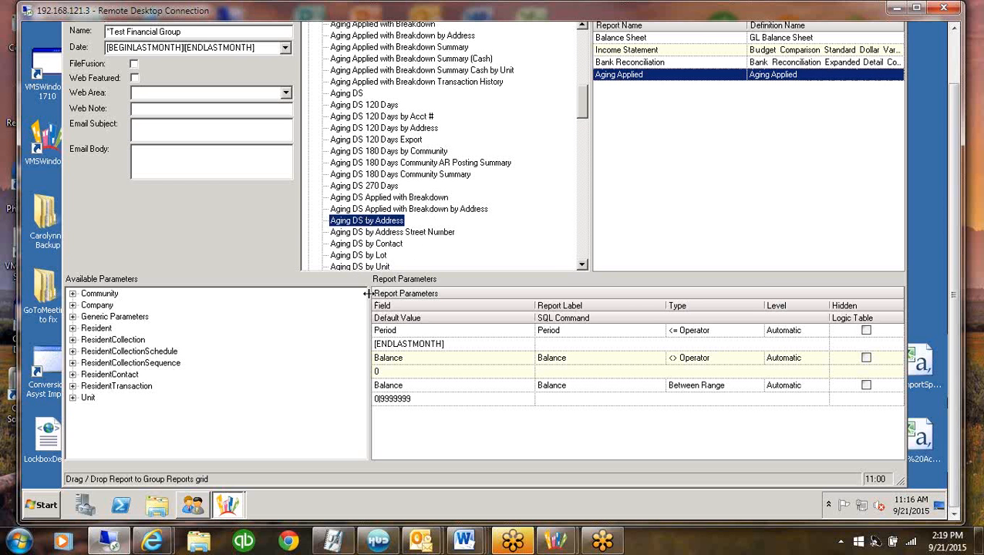
pyautogui.click(447, 233)
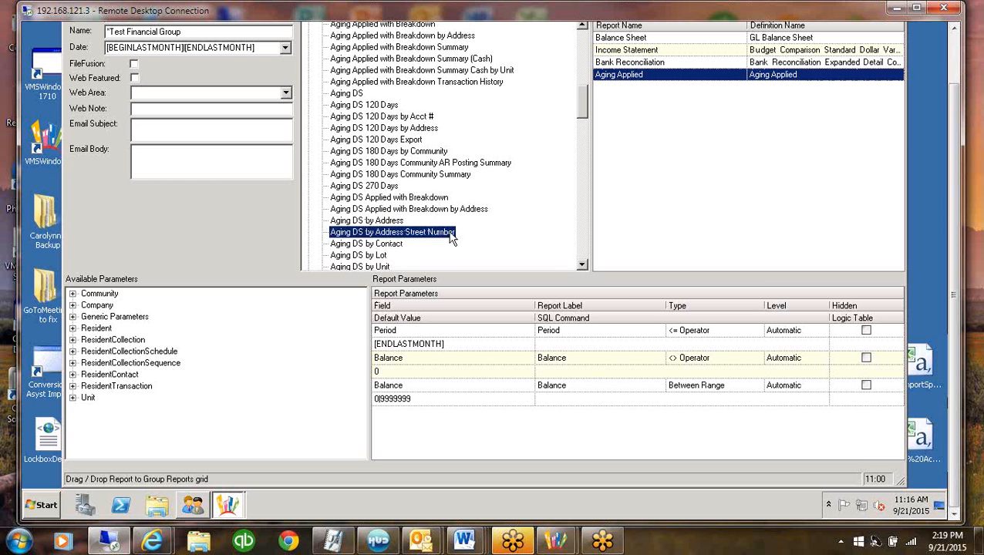
pyautogui.click(392, 243)
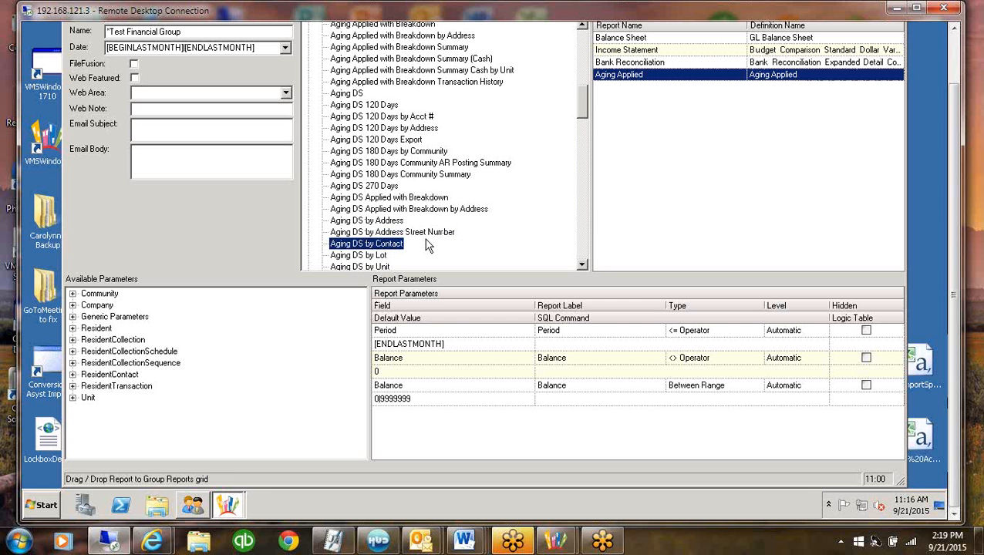
pyautogui.click(378, 255)
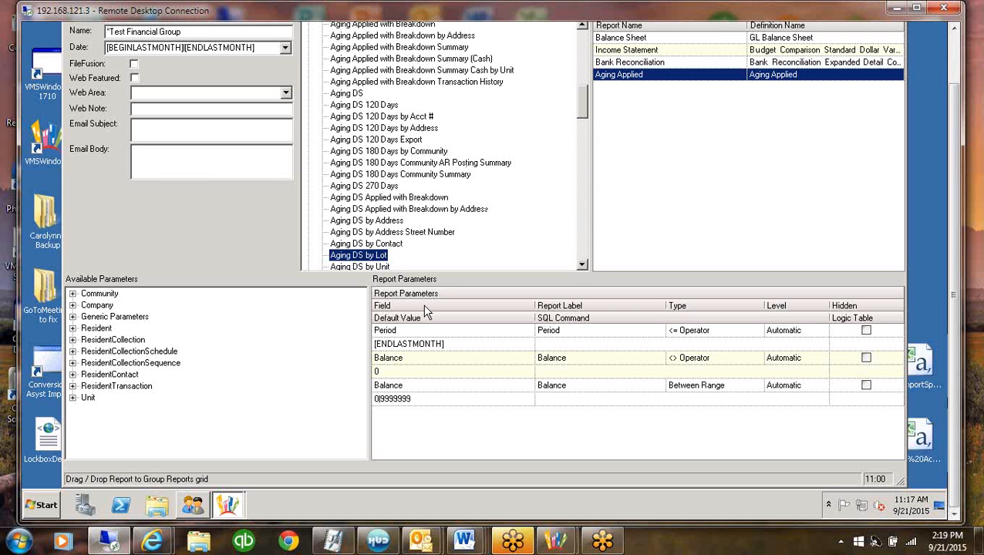
# Copy the Aging Applied report into the same *Test Financial Group
pyautogui.rightClick(699, 74)
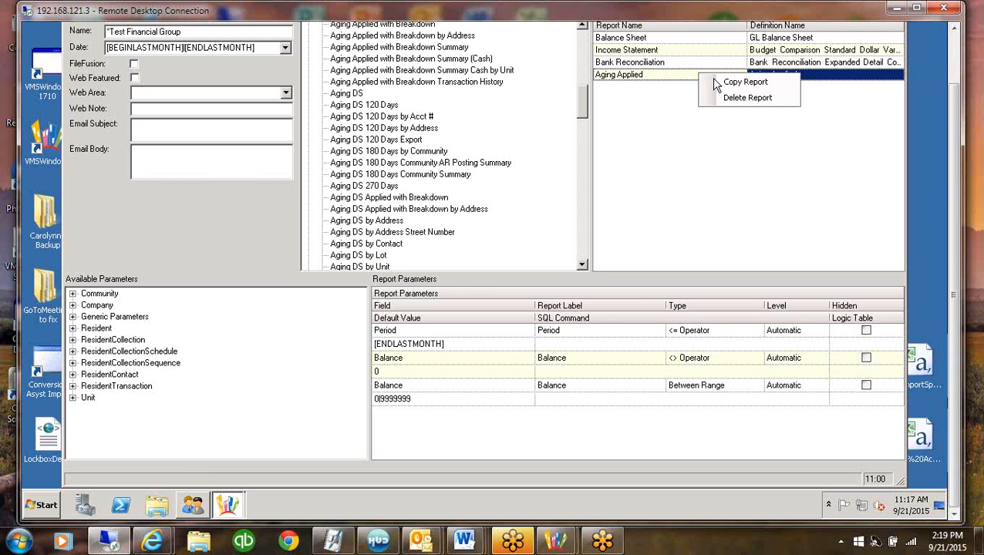
pyautogui.click(717, 83)
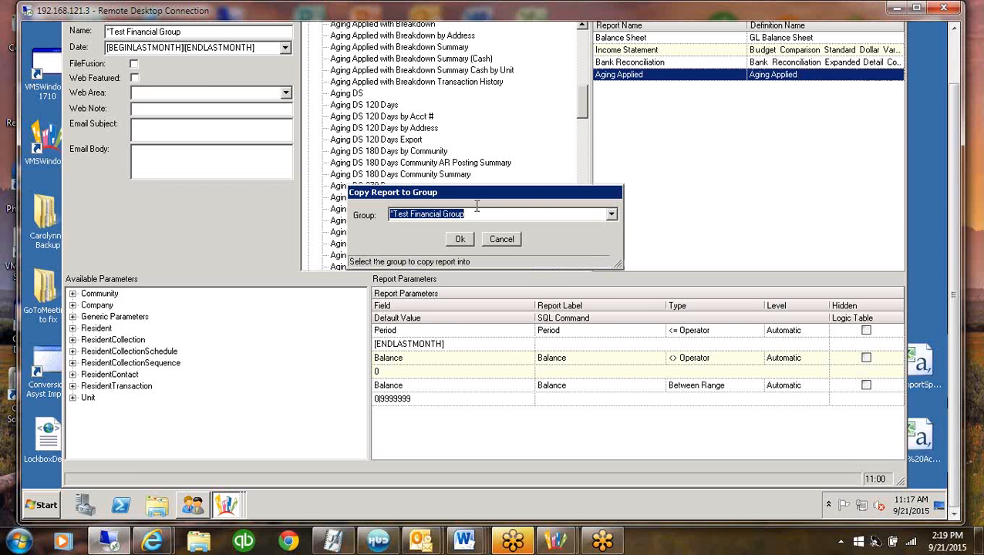
pyautogui.click(460, 240)
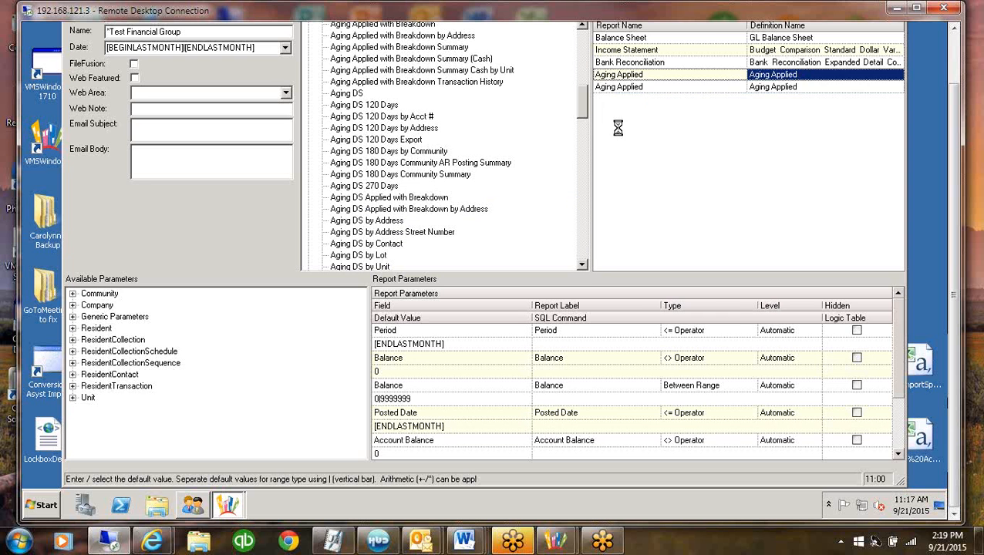
# Rename the second Aging Applied report in *Test Financial Group as Prepaid Aging
pyautogui.click(619, 88)
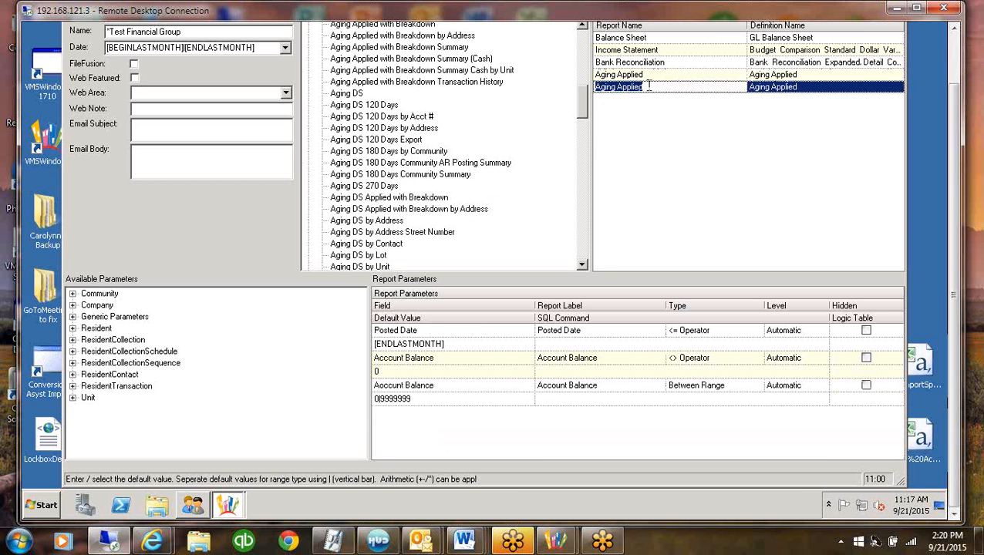
pyautogui.write('P')
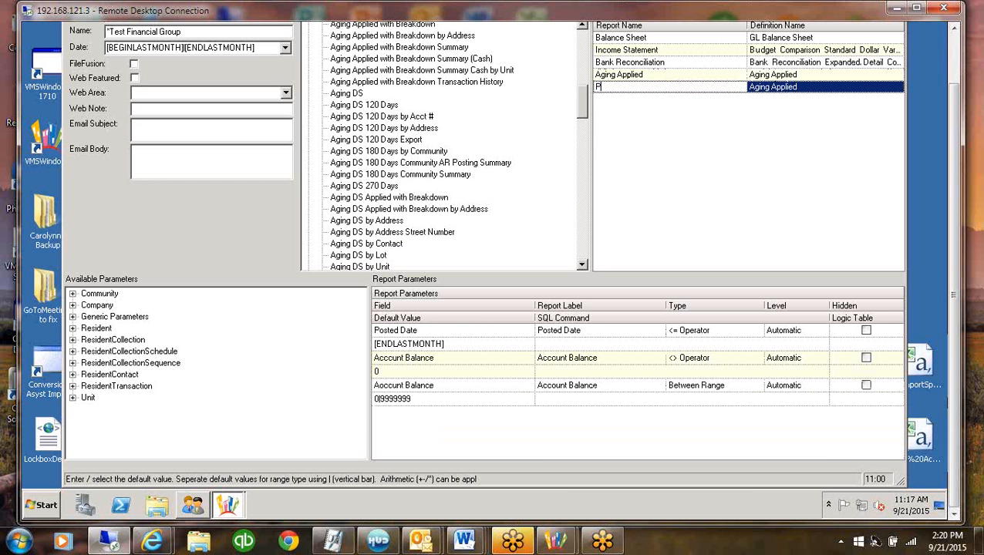
pyautogui.write('repaid Aging')
# Set the default value of the prepaid report's Between Range Account Balance parameter to -9999999|0
pyautogui.click(435, 399)
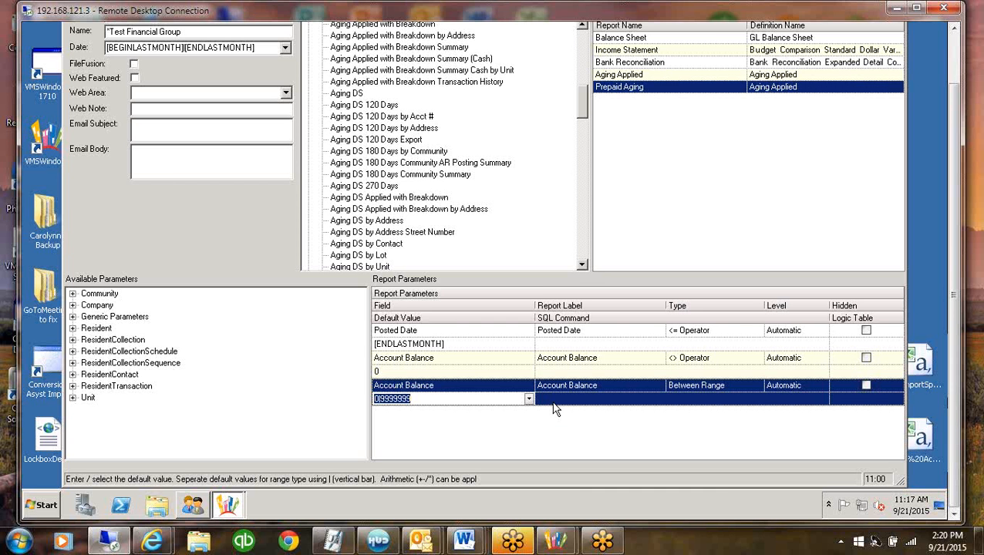
pyautogui.click(529, 398)
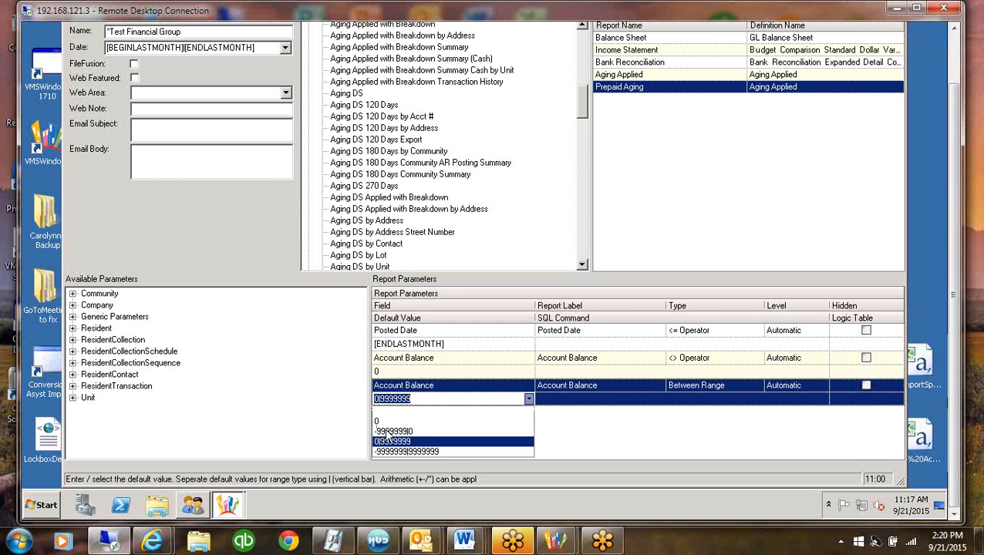
pyautogui.click(388, 432)
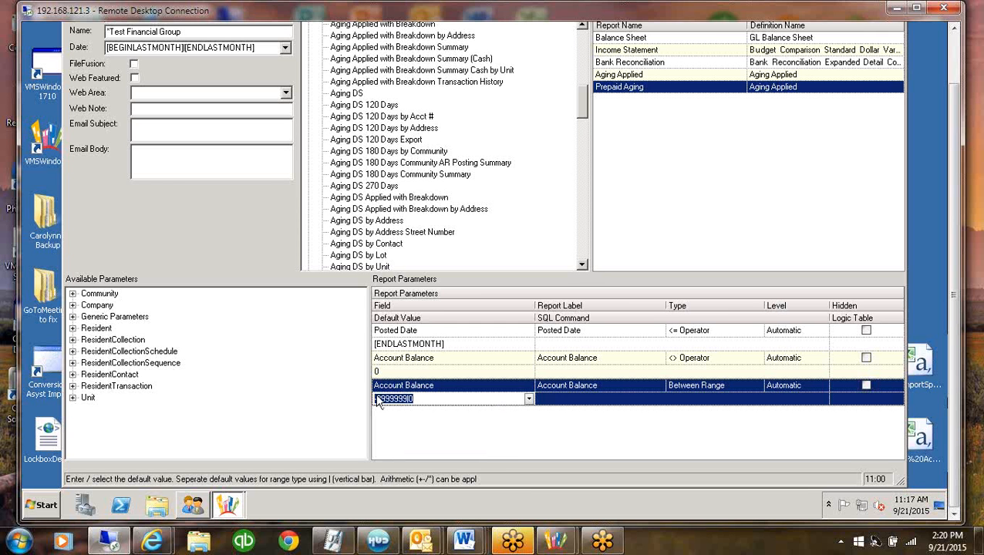
pyautogui.click(421, 371)
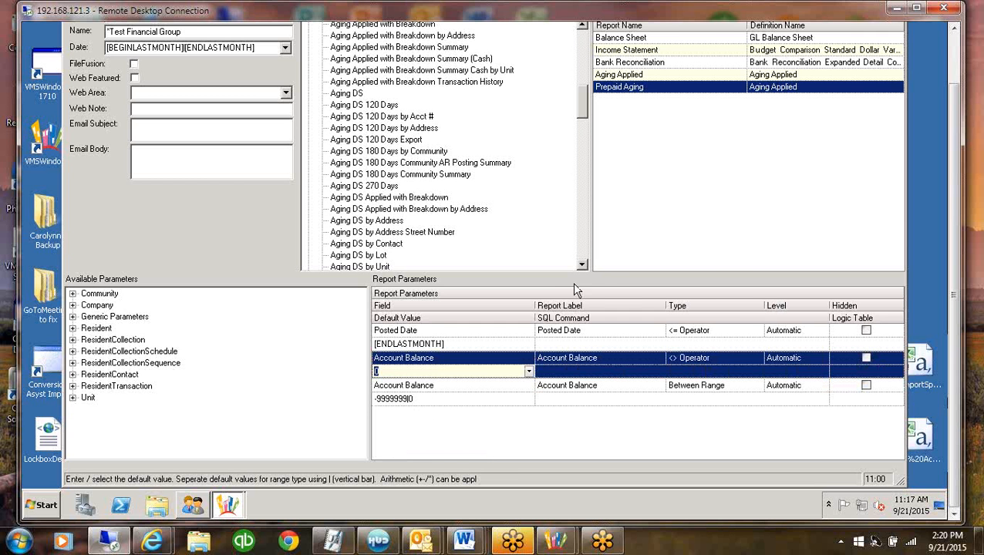
# Change the prepaid report's name to Prepaid Accounts Receivable
pyautogui.click(629, 87)
pyautogui.moveTo(624, 86); pyautogui.dragTo(696, 88)
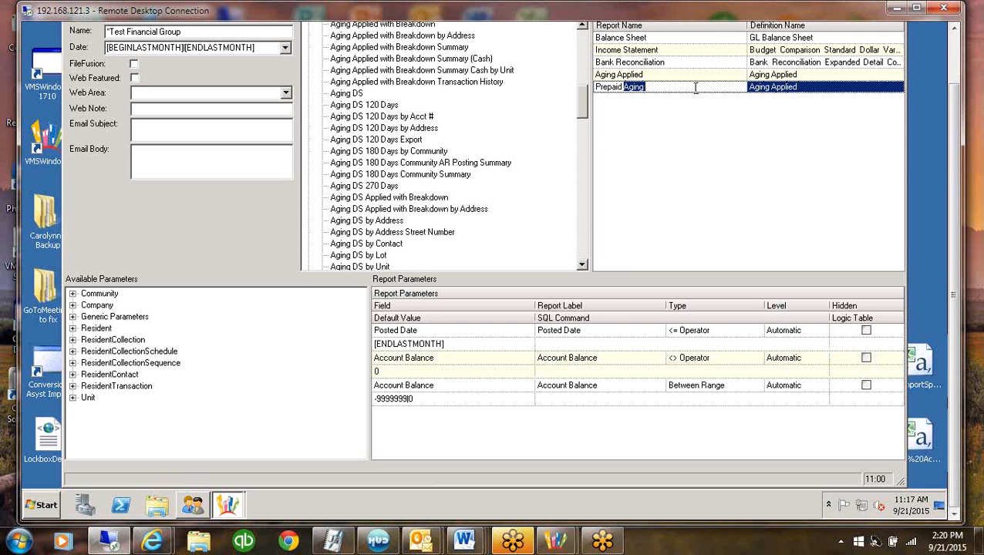
pyautogui.write('Accounts R')
pyautogui.write('eceivable')
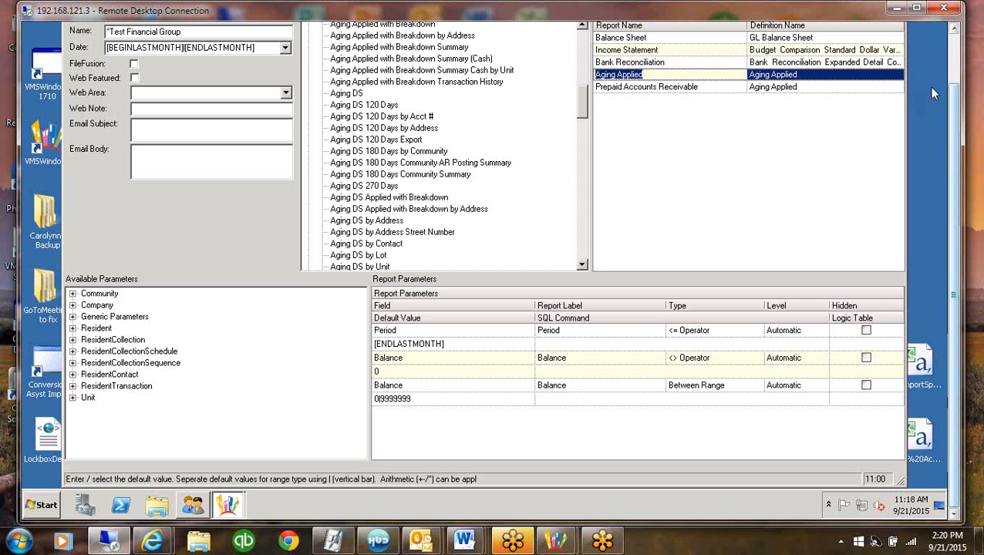
# Close the report group definition and open the Report Generator
pyautogui.moveTo(956, 99); pyautogui.dragTo(954, 43)
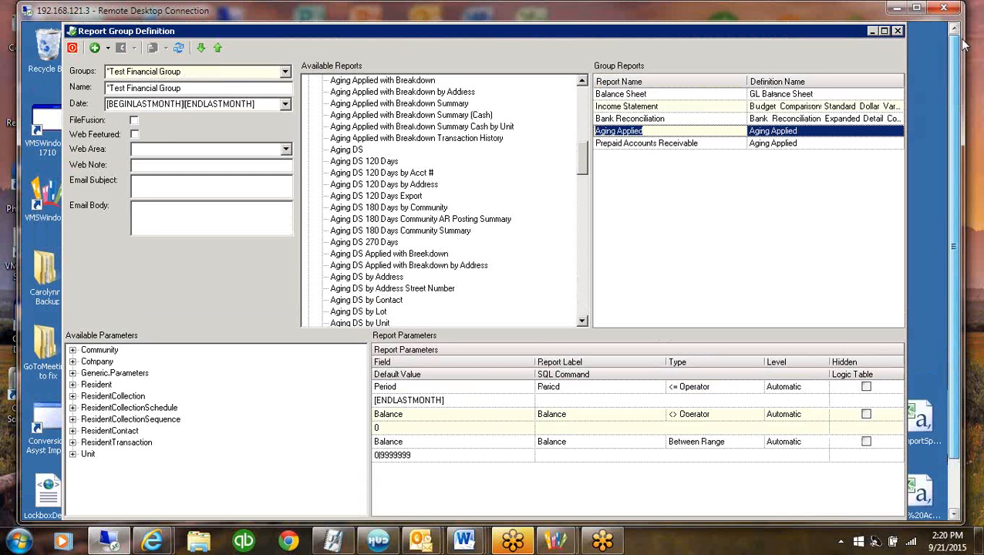
pyautogui.click(898, 32)
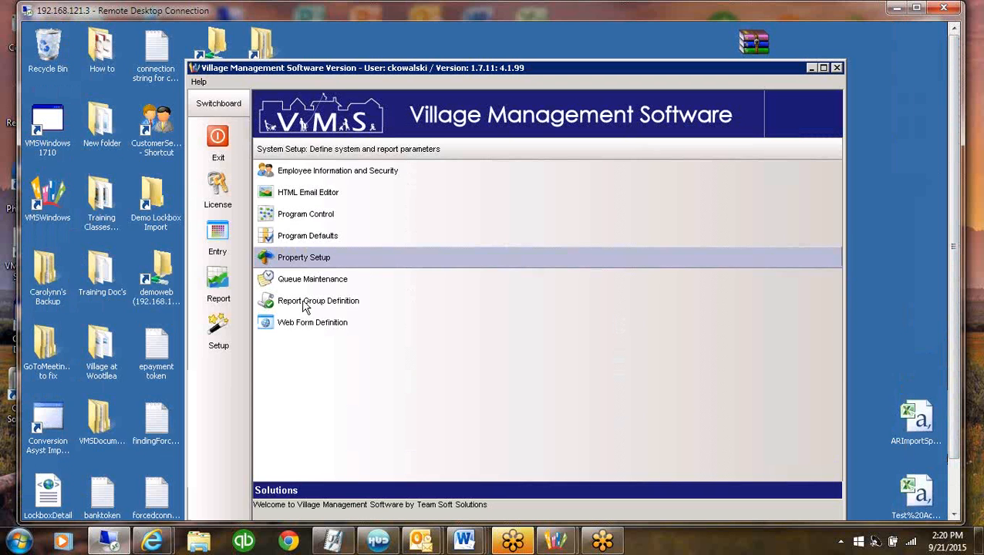
pyautogui.click(218, 280)
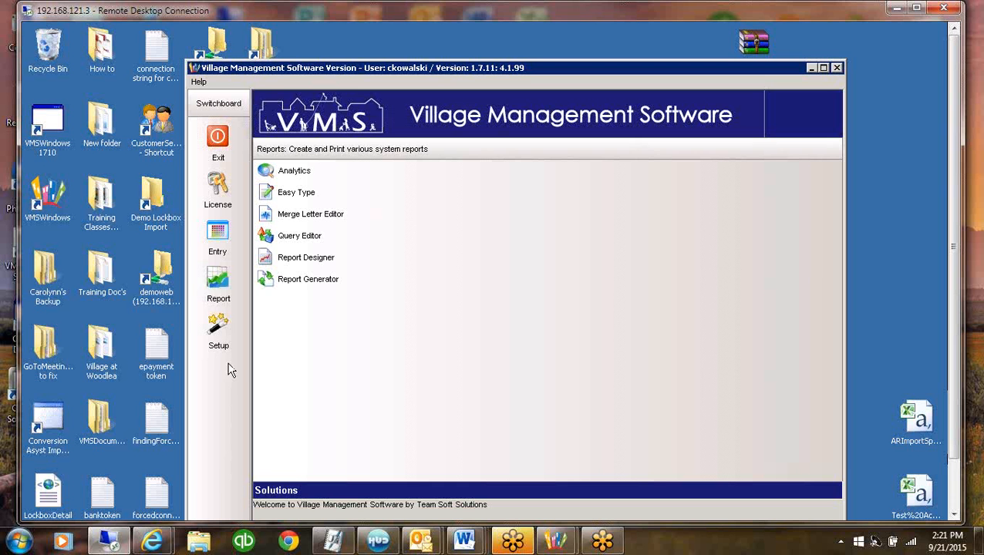
pyautogui.click(306, 283)
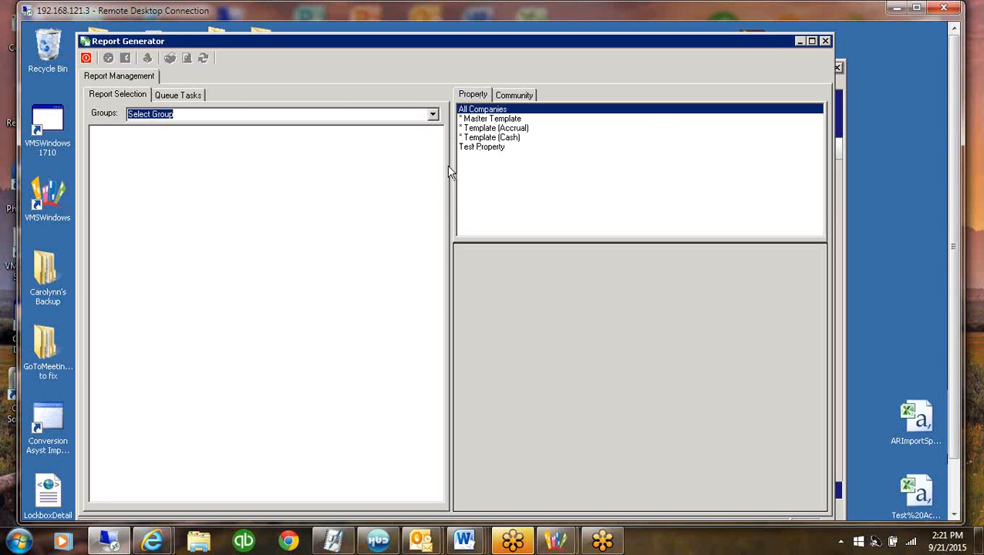
# Select Test Property and load the *Test Financial Group reports in the Report Generator
pyautogui.click(475, 148)
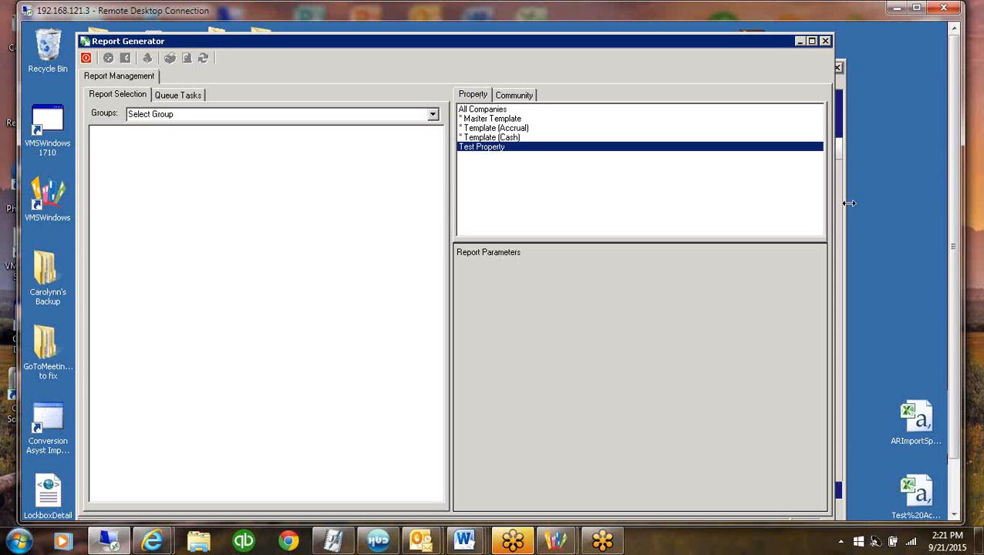
pyautogui.click(432, 114)
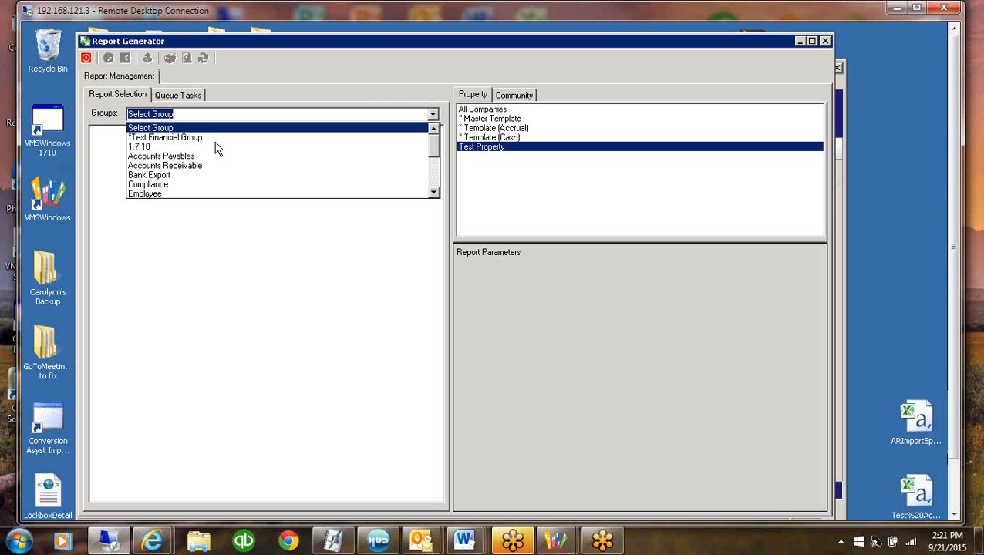
pyautogui.click(172, 140)
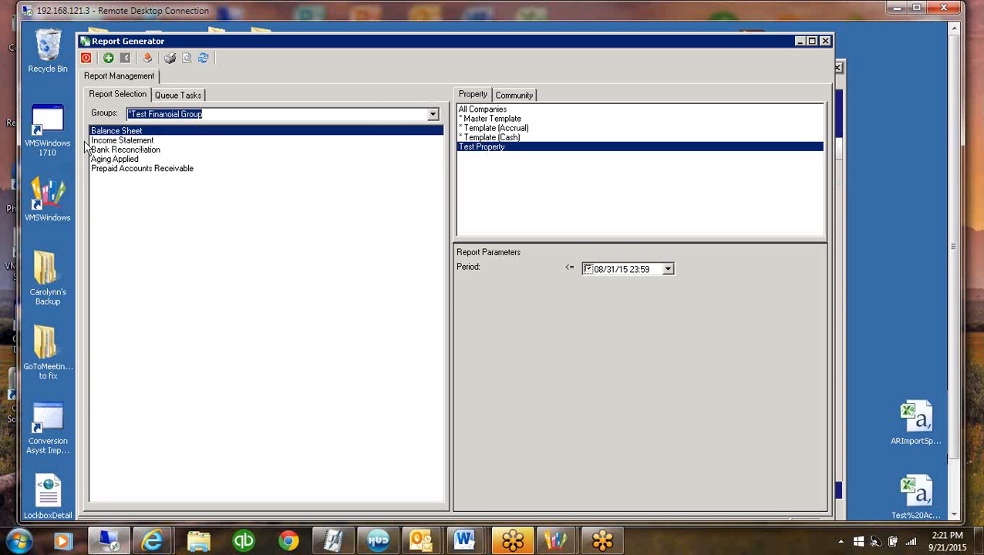
# Review the parameters of Aging Applied and Prepaid Accounts Receivable, choosing September 30, 2015 as Aging Applied's Period, and close the Report Generator
pyautogui.click(108, 160)
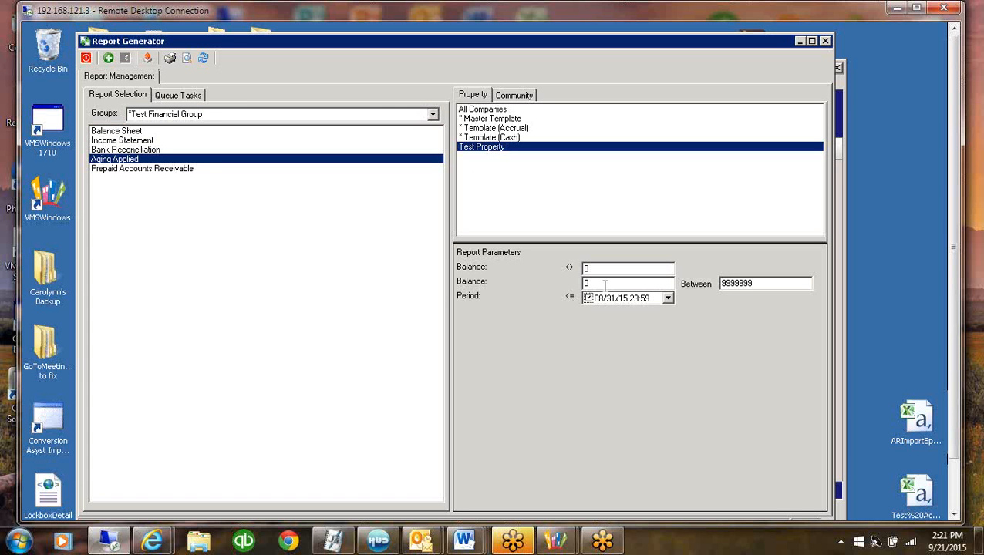
pyautogui.click(758, 284)
pyautogui.moveTo(592, 283); pyautogui.dragTo(519, 283)
pyautogui.click(668, 299)
pyautogui.click(710, 315)
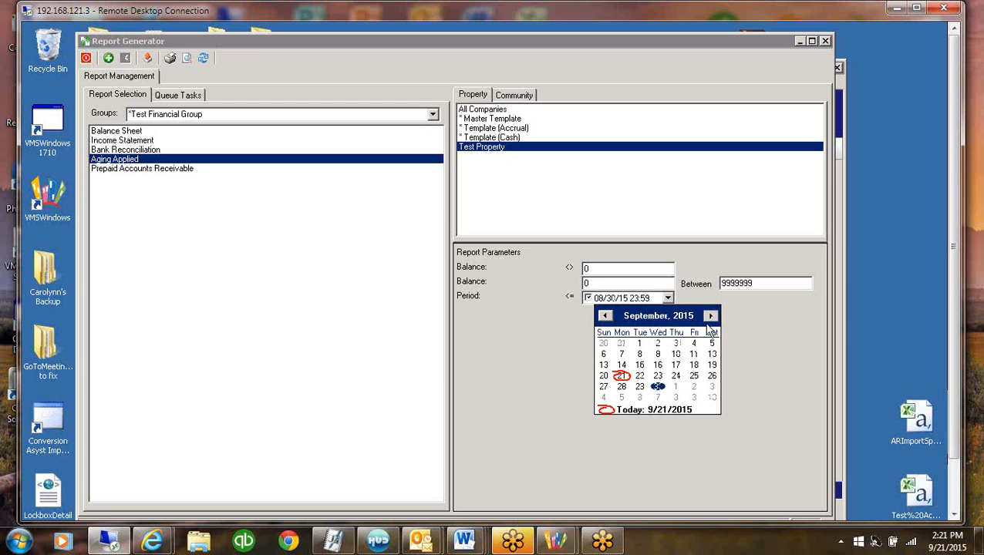
pyautogui.click(658, 387)
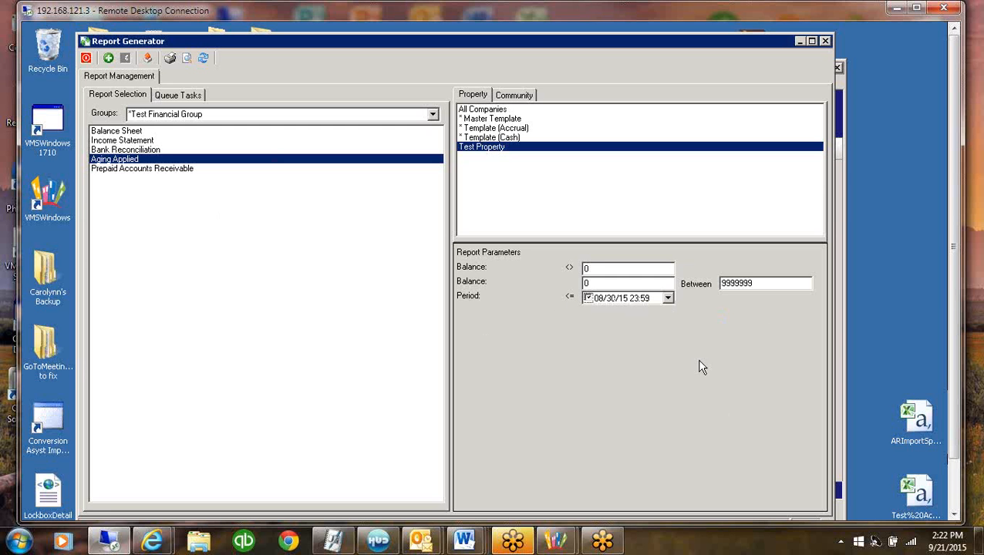
pyautogui.click(137, 169)
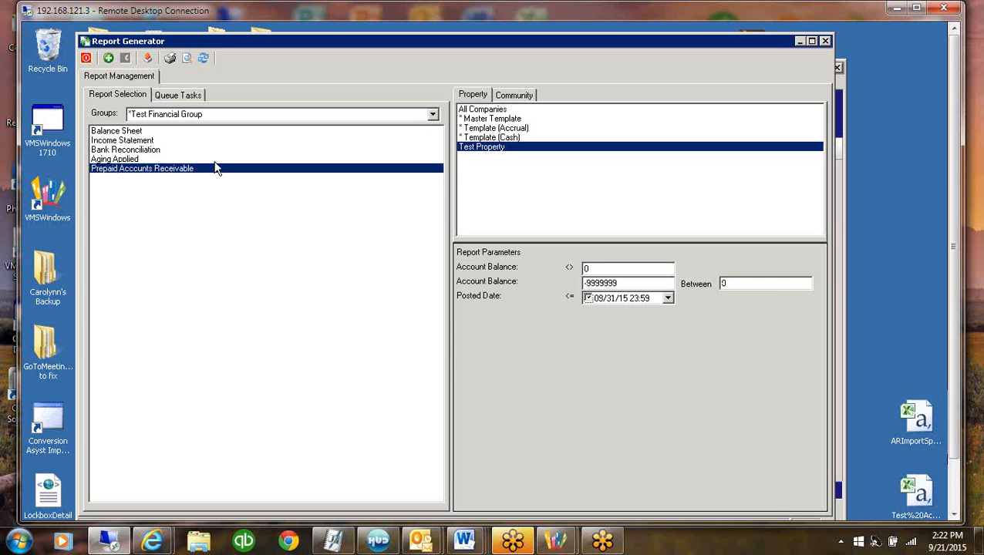
pyautogui.click(86, 62)
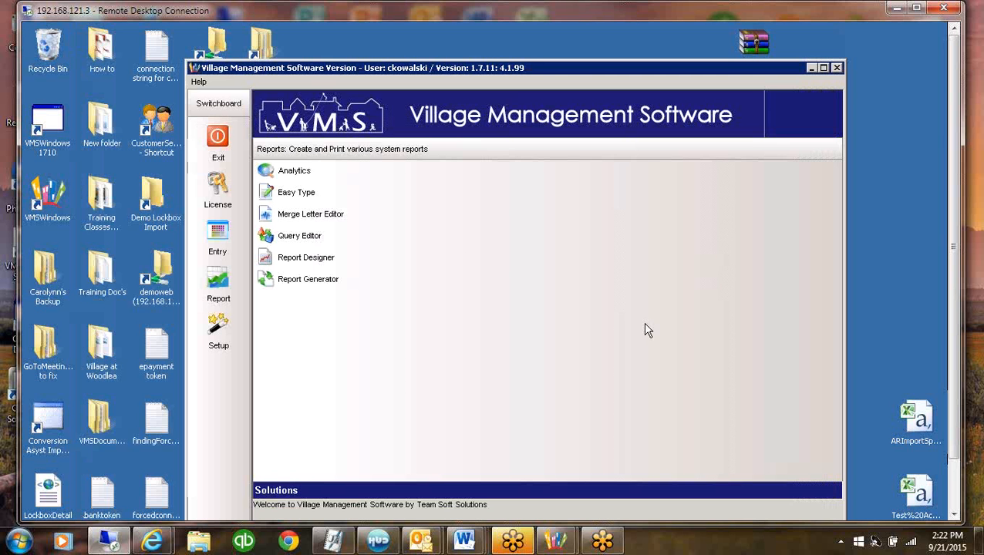
# Check the General Ledger account inquiry for Test Property, and exit the ledger and the program
pyautogui.click(217, 232)
pyautogui.click(315, 346)
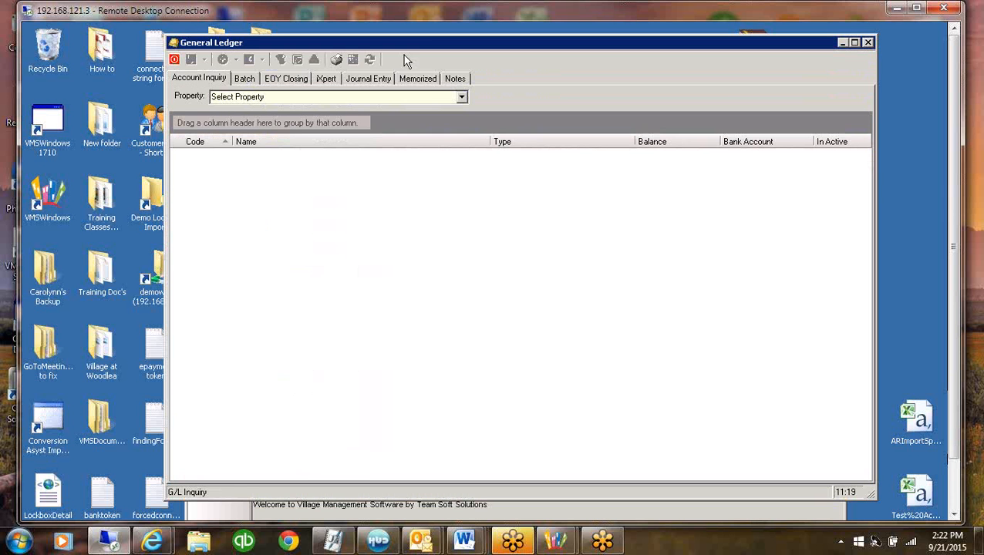
pyautogui.click(461, 96)
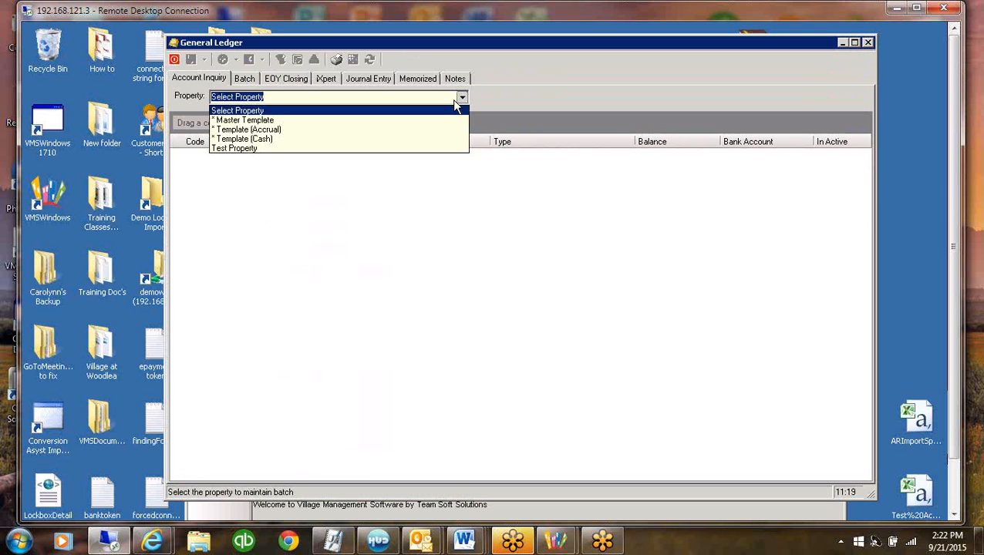
pyautogui.press('Return')
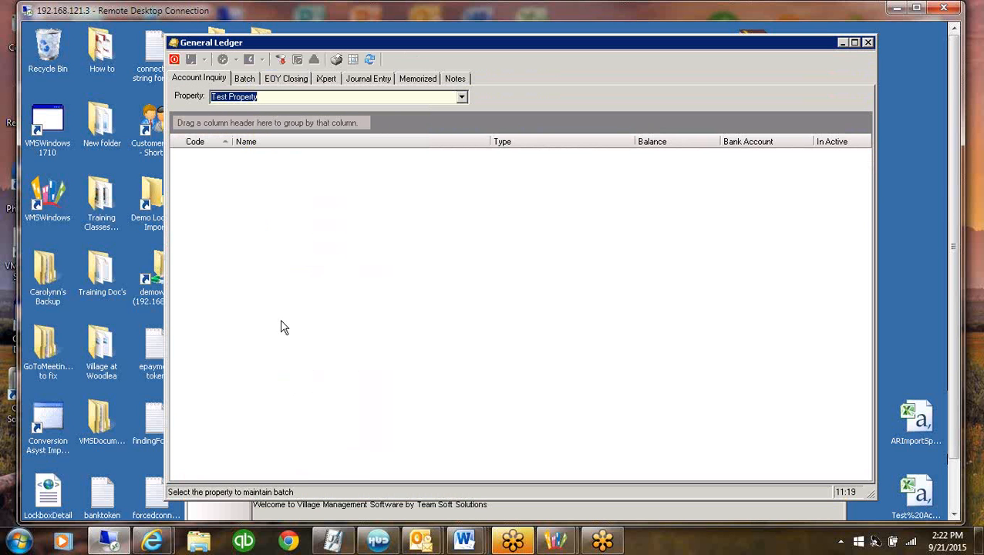
pyautogui.click(178, 60)
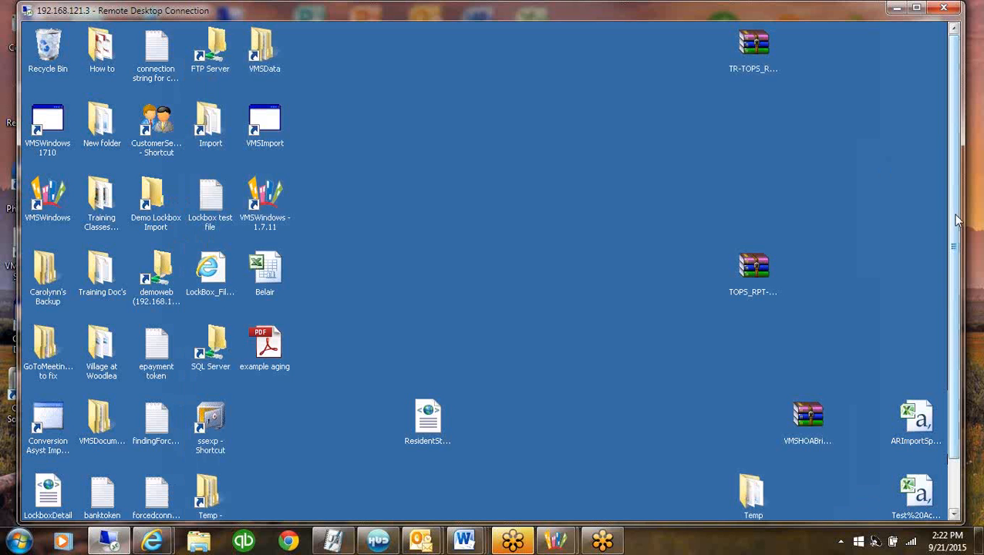
# Restart Village Management Software with the VMSCAROLYNNDEMO1 database on server 192.168.121.21\VMS
pyautogui.moveTo(953, 216); pyautogui.dragTo(957, 361)
pyautogui.doubleClick(274, 139)
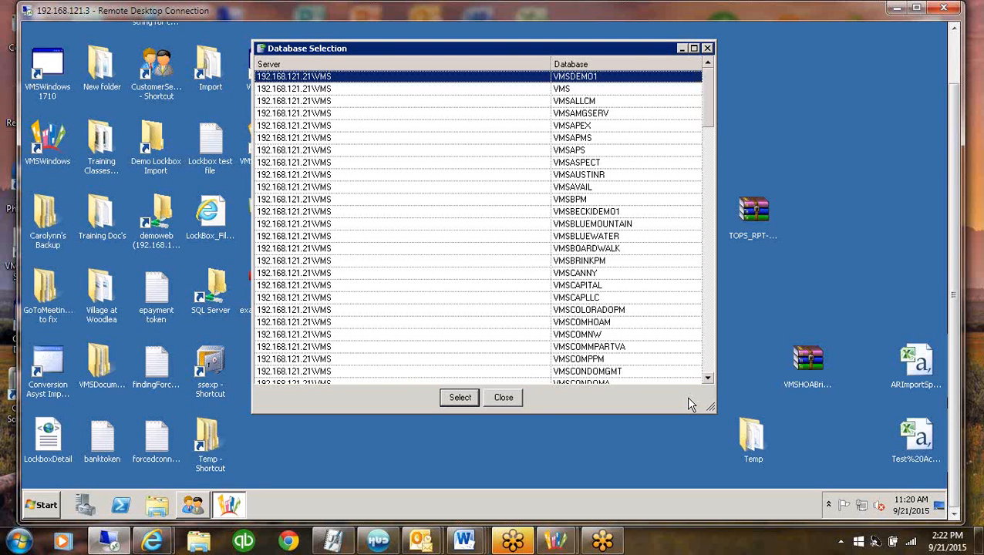
pyautogui.moveTo(689, 398); pyautogui.dragTo(717, 360)
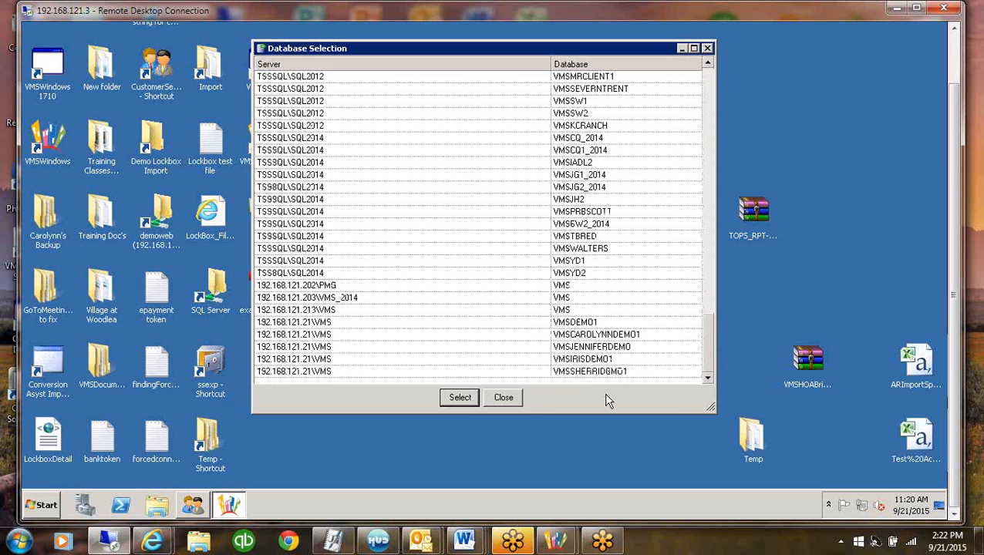
pyautogui.click(640, 334)
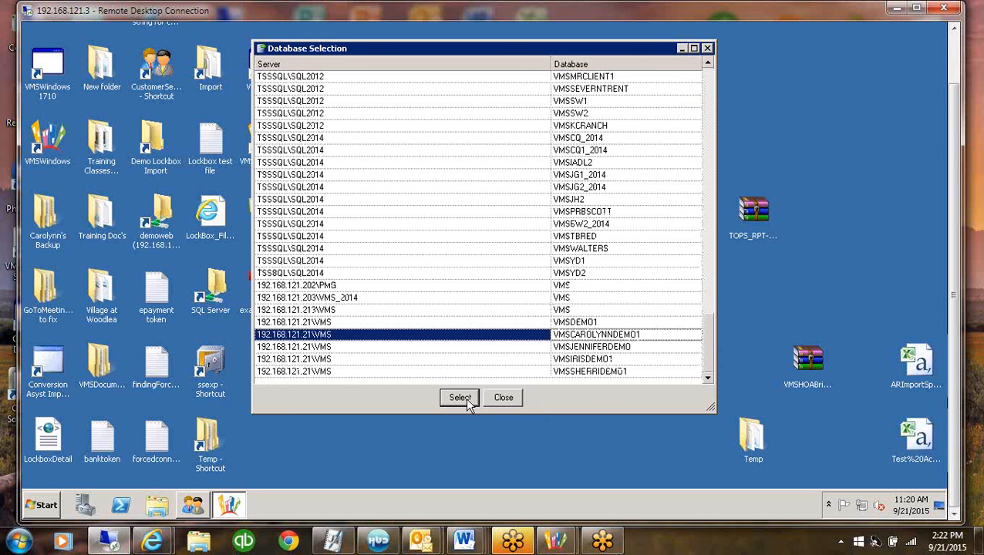
pyautogui.click(461, 398)
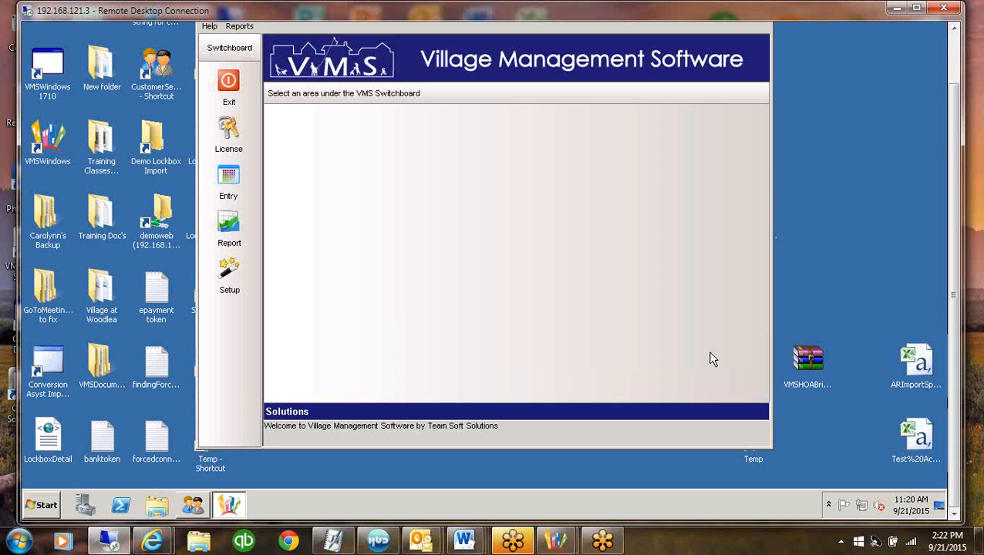
# Open the Report Generator in the demo database and select the **Village of Woodlea** property
pyautogui.moveTo(956, 180); pyautogui.dragTo(955, 102)
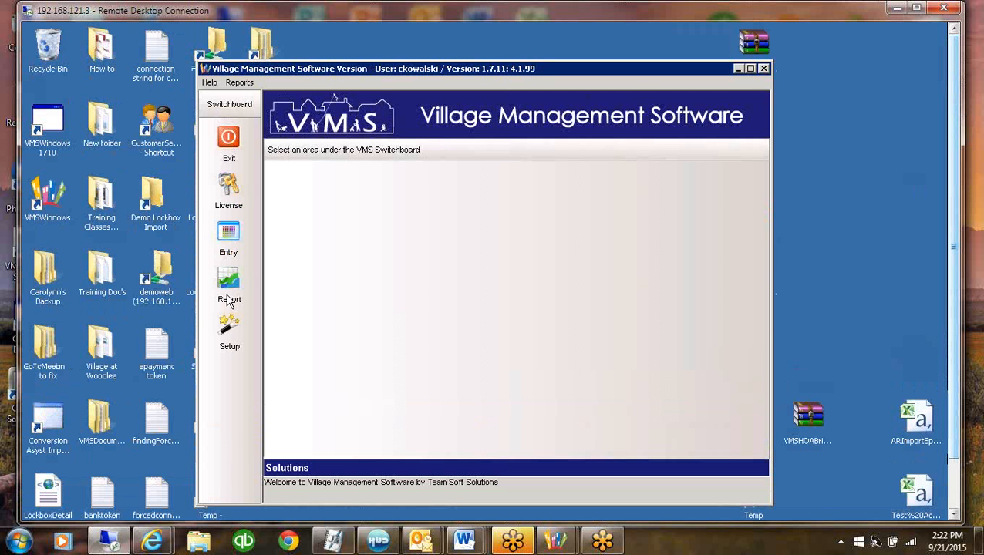
pyautogui.click(228, 330)
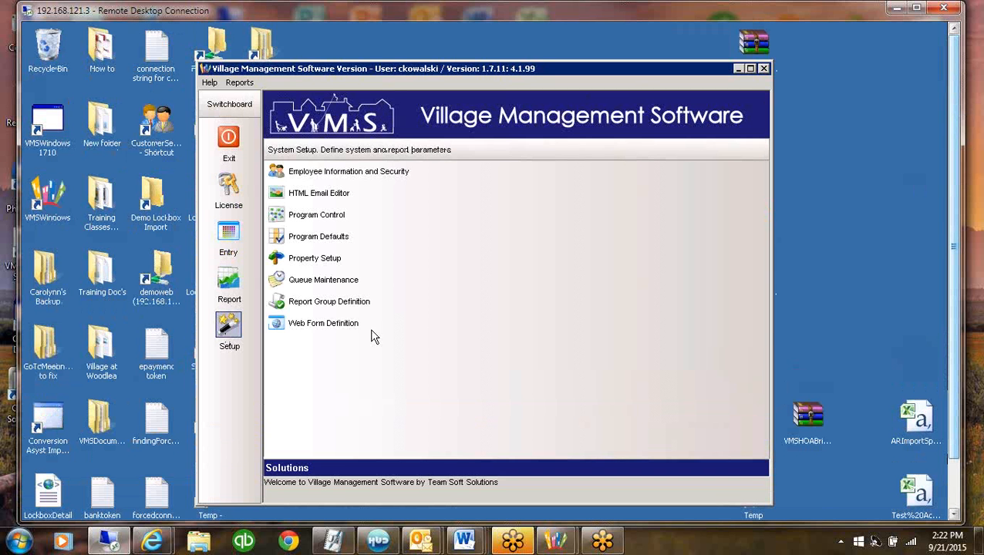
pyautogui.click(229, 285)
pyautogui.click(299, 280)
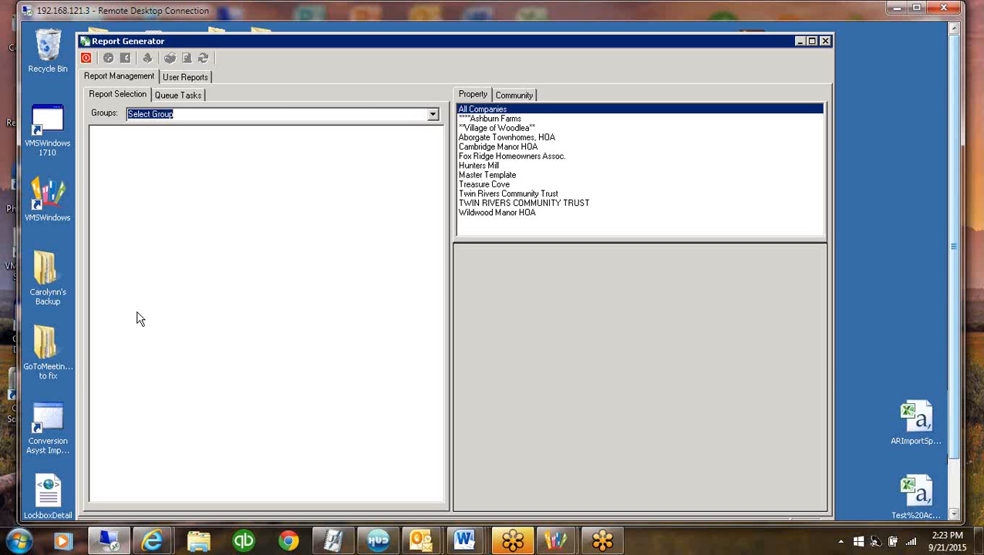
pyautogui.click(483, 130)
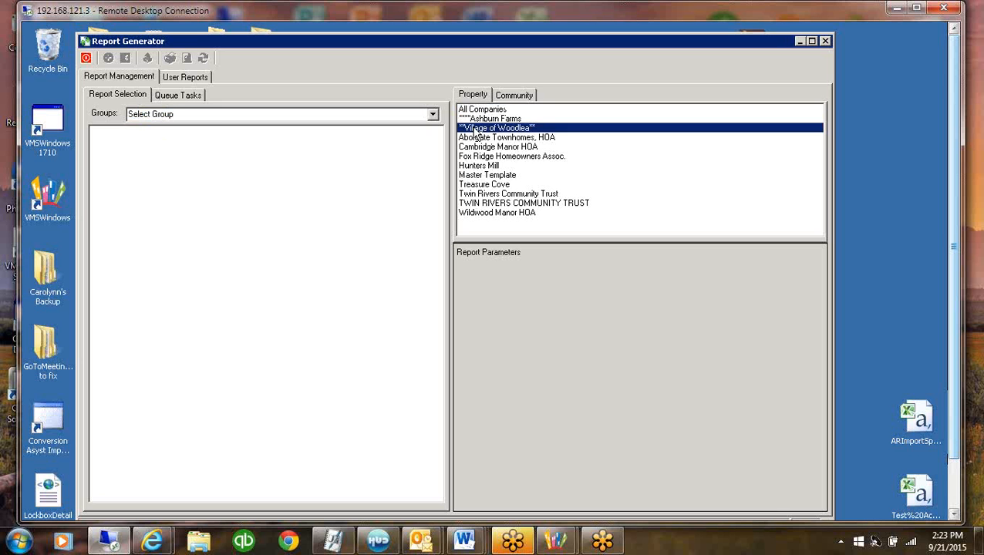
# Choose the Aging DS 120 Days report from the Accounting group and add Wildwood Manor HOA to the selected properties
pyautogui.click(432, 114)
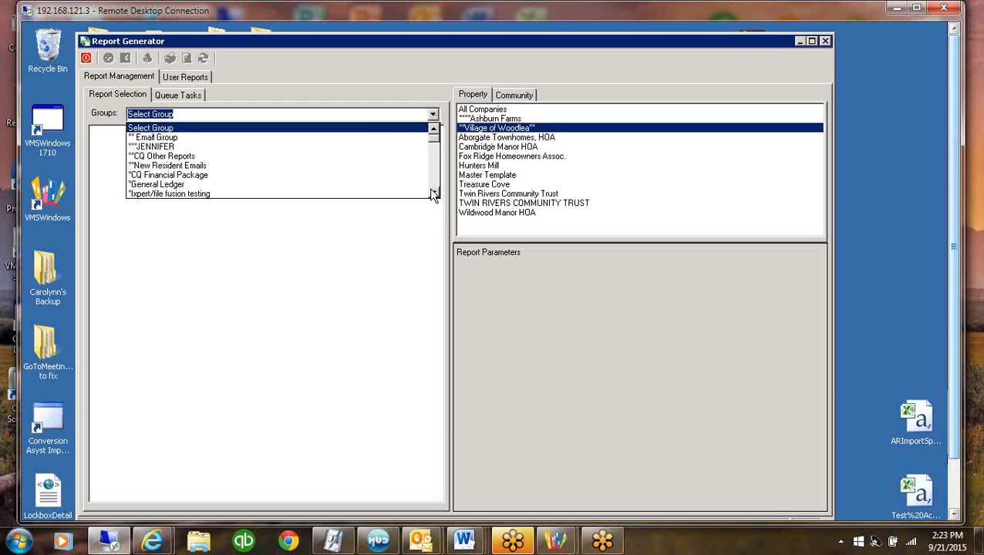
pyautogui.scroll(-5, 434, 187)
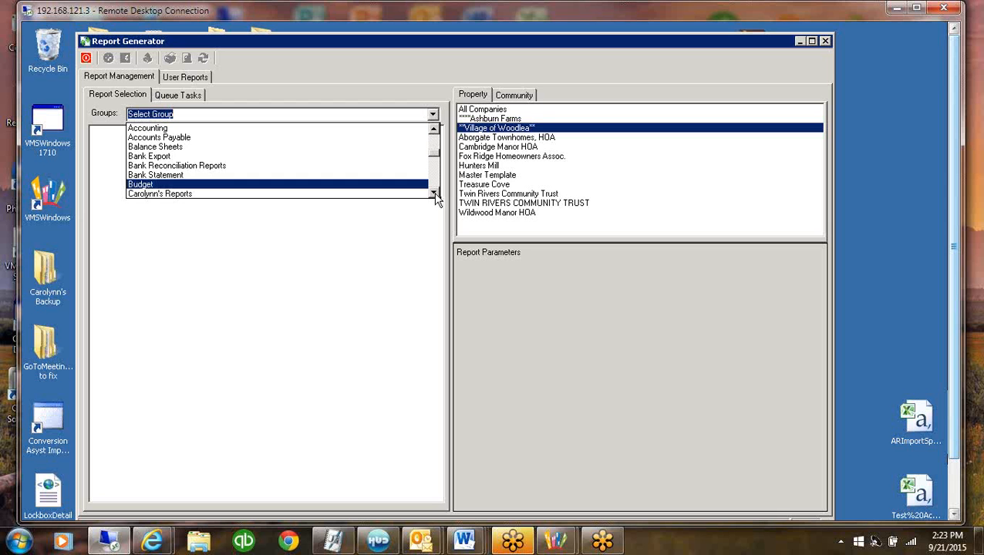
pyautogui.scroll(5, 432, 185)
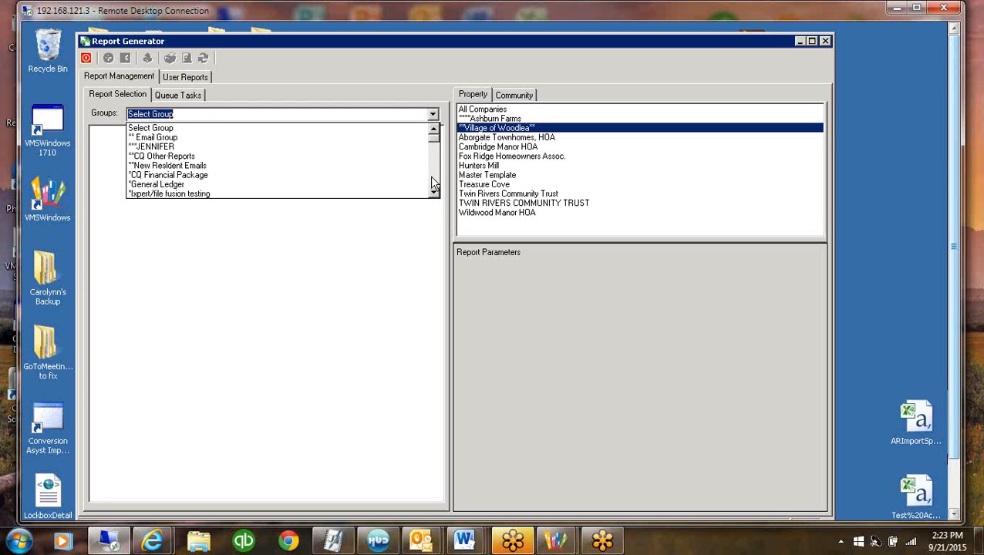
pyautogui.scroll(-5, 432, 185)
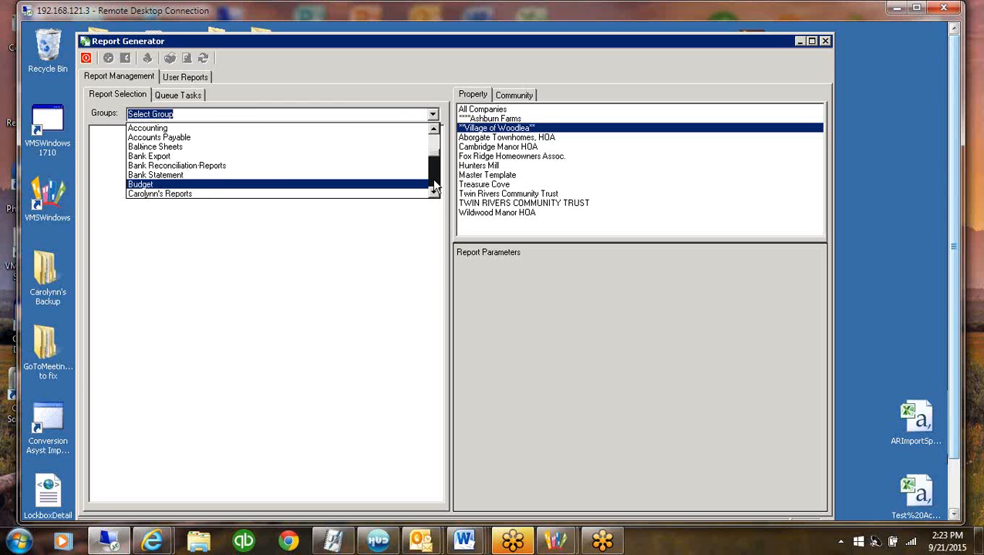
pyautogui.click(154, 128)
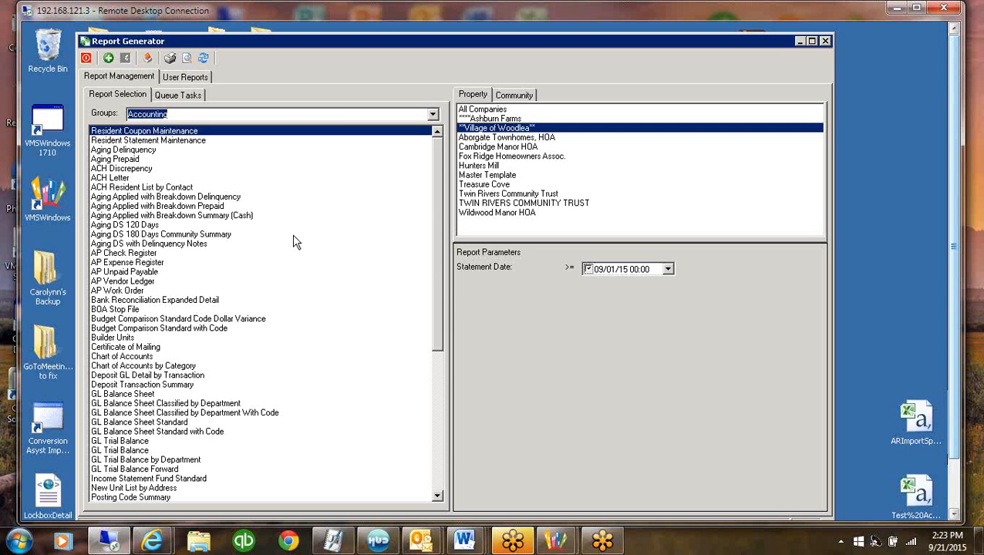
pyautogui.click(151, 226)
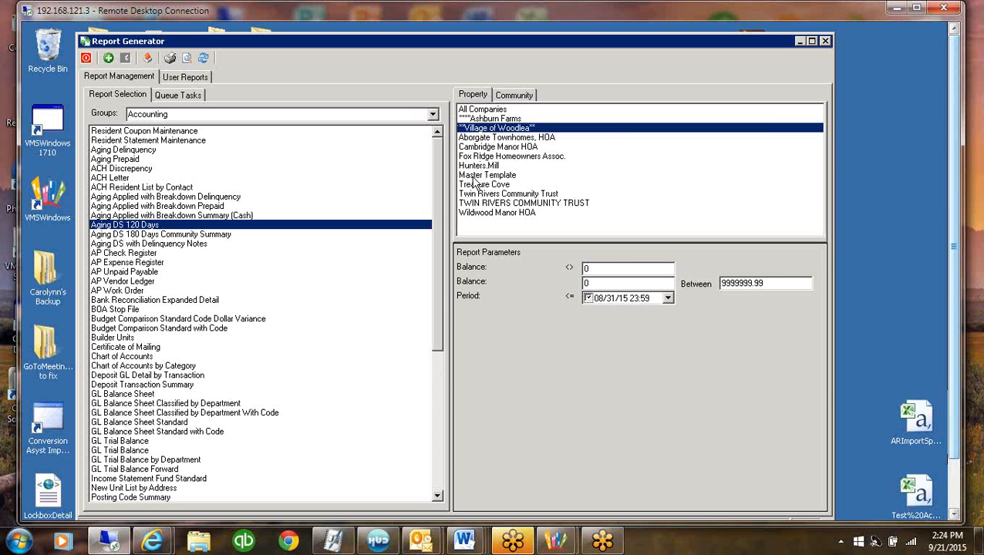
pyautogui.keyDown('ctrl'); pyautogui.click(479, 215); pyautogui.keyUp('ctrl')
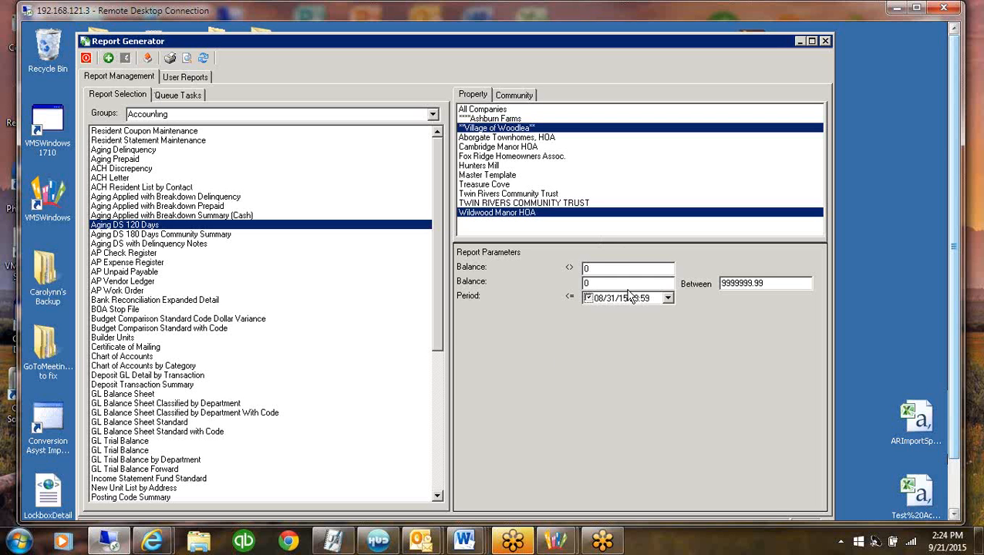
# Add the Aging DS 120 Days report to the queue with a One Time frequency
pyautogui.click(109, 60)
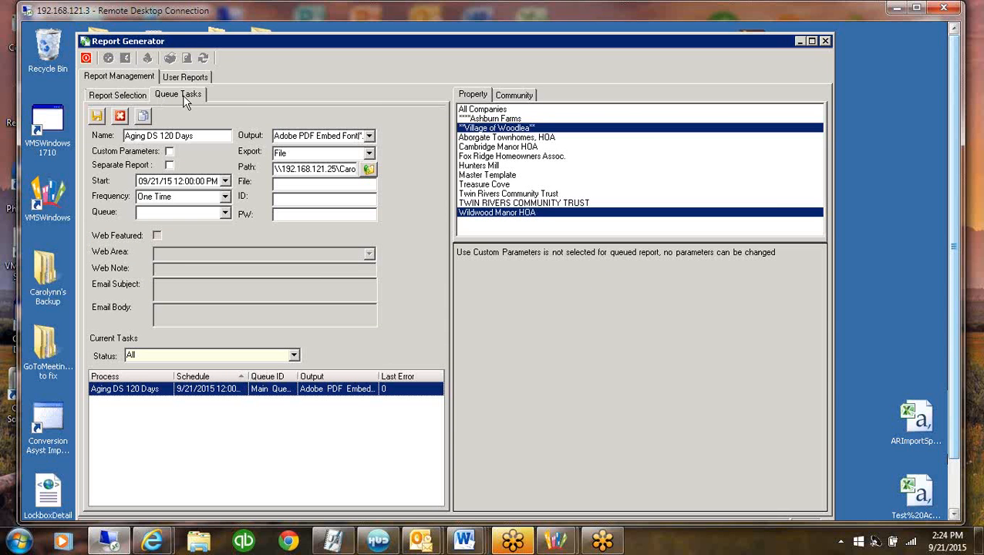
pyautogui.click(173, 183)
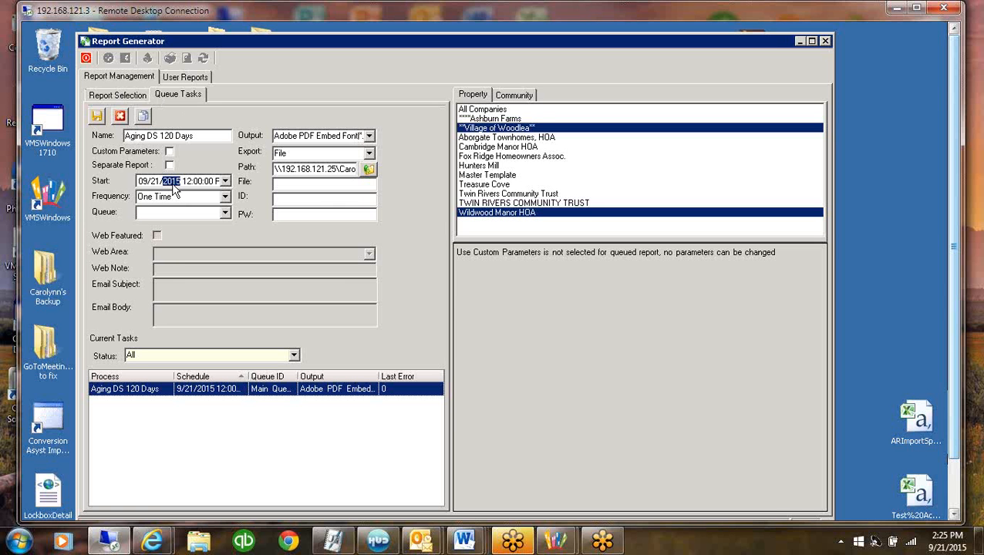
pyautogui.click(174, 196)
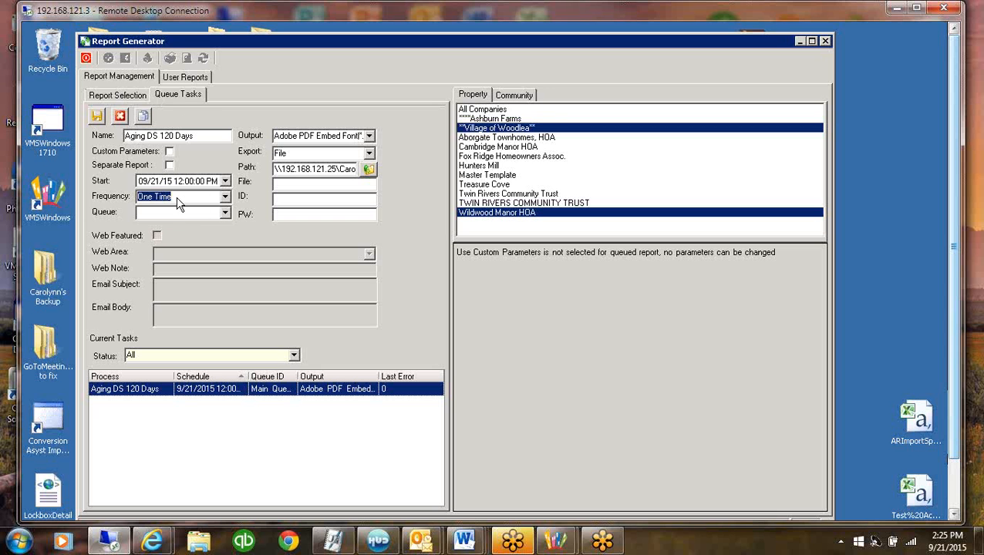
pyautogui.click(225, 198)
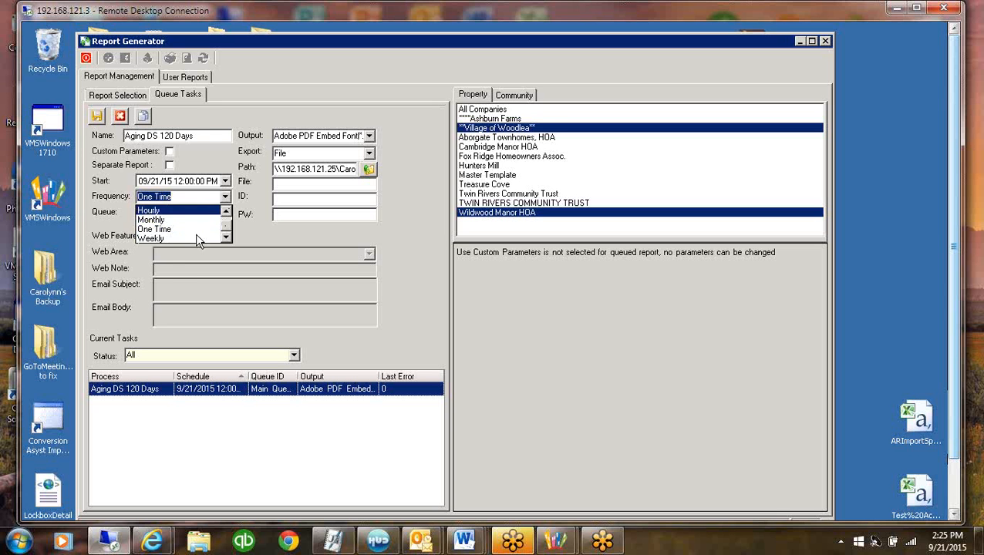
pyautogui.click(161, 229)
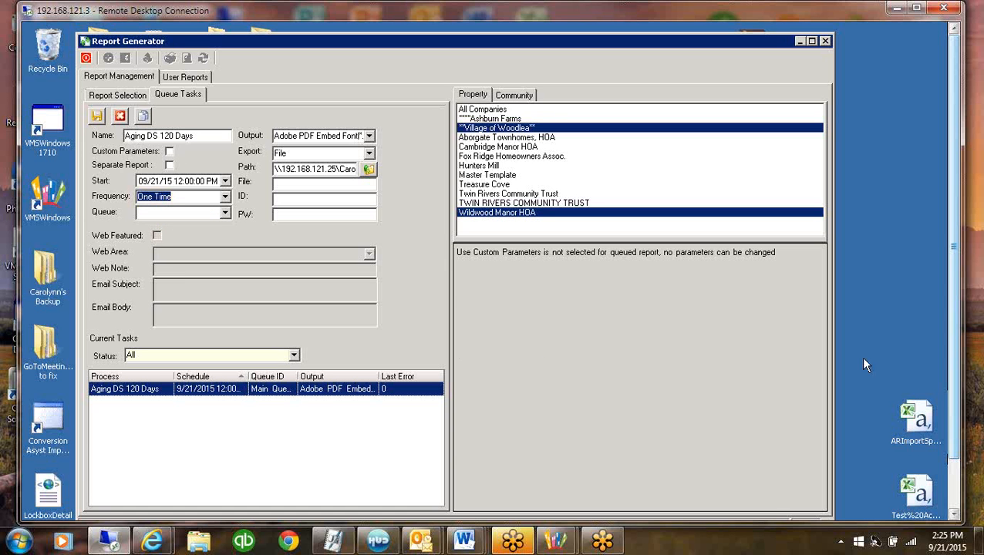
# Enable custom parameters for the queued report, using Adobe PDF Embed Font as the output and File as the export
pyautogui.click(171, 152)
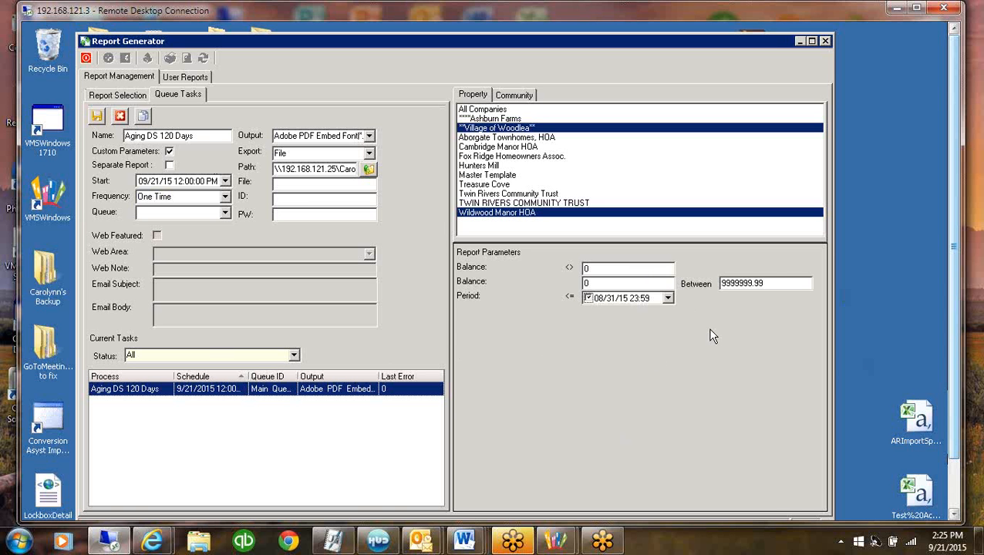
pyautogui.click(322, 139)
pyautogui.click(369, 136)
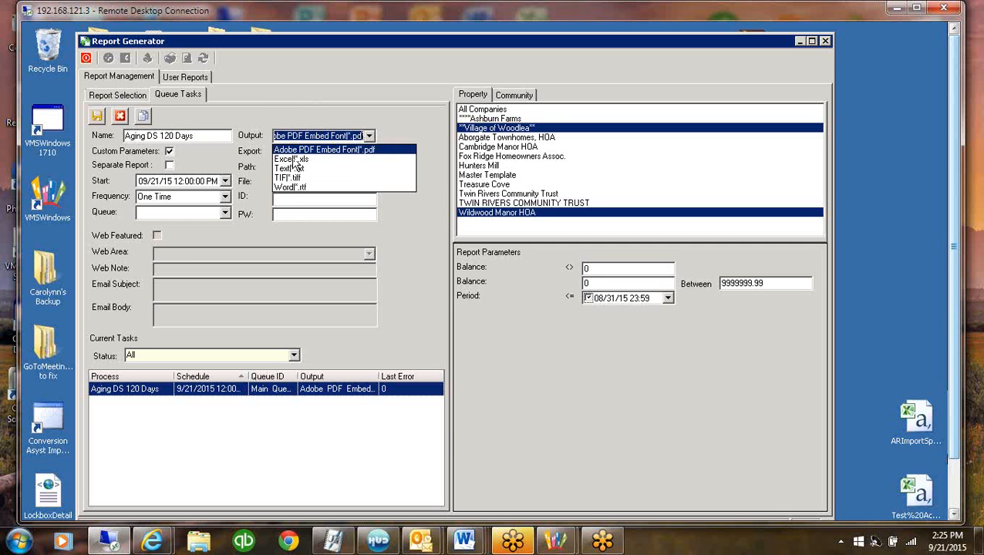
pyautogui.click(304, 148)
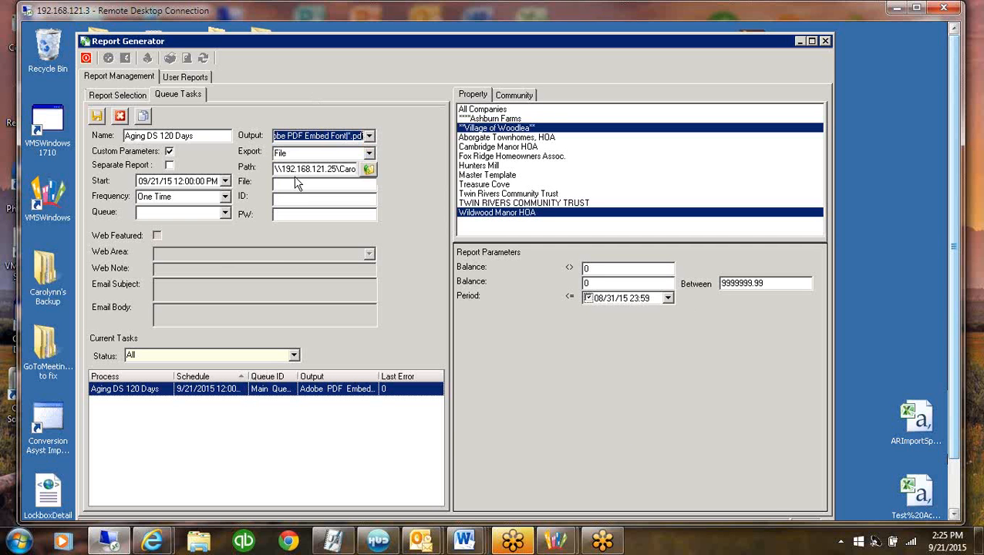
pyautogui.click(301, 154)
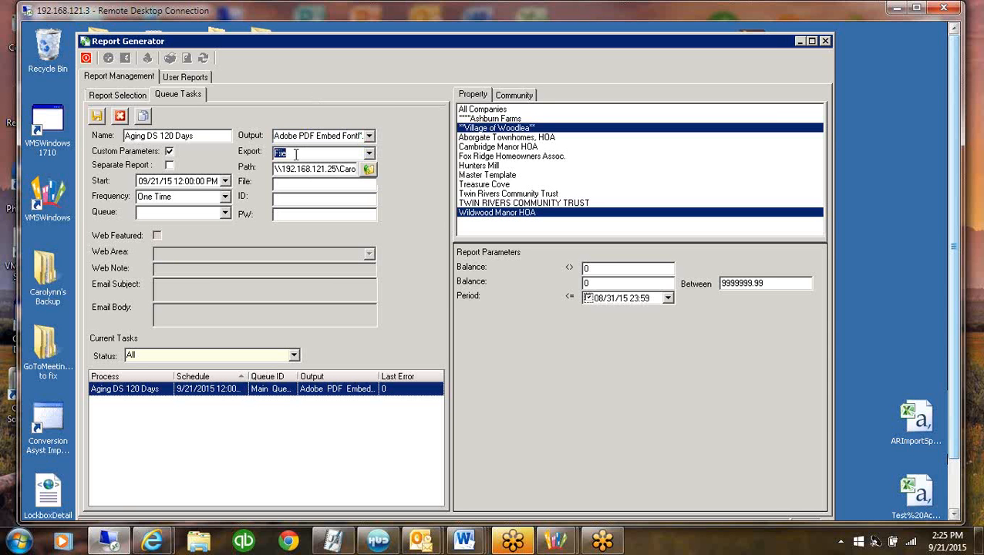
pyautogui.click(369, 151)
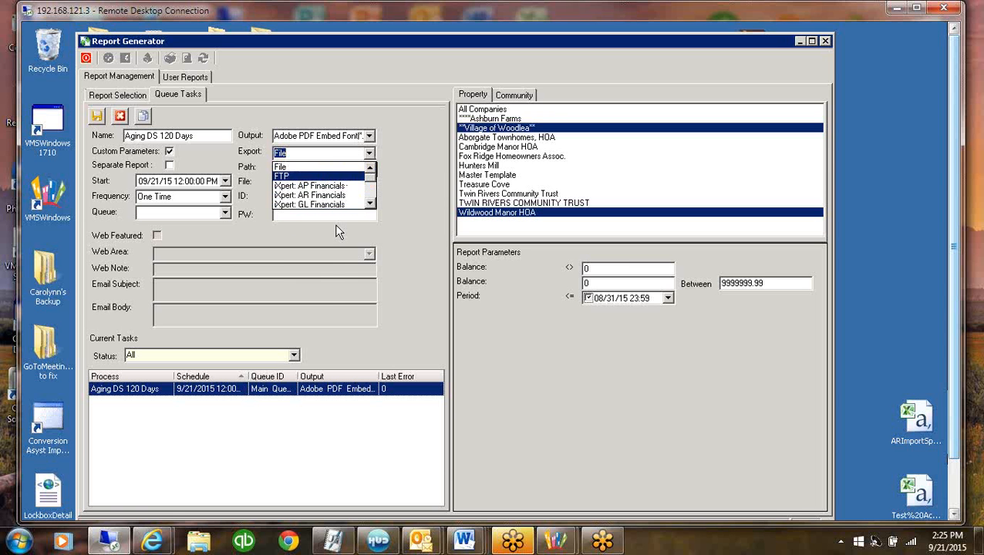
pyautogui.click(340, 295)
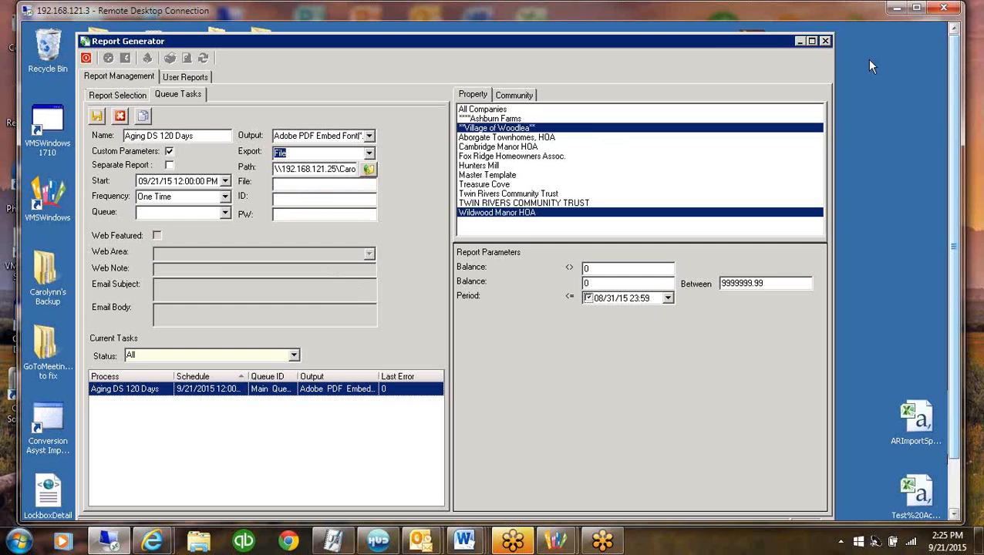
# Minimize the Report Generator, open the General Ledger, and view its iXpert options and notes
pyautogui.click(801, 41)
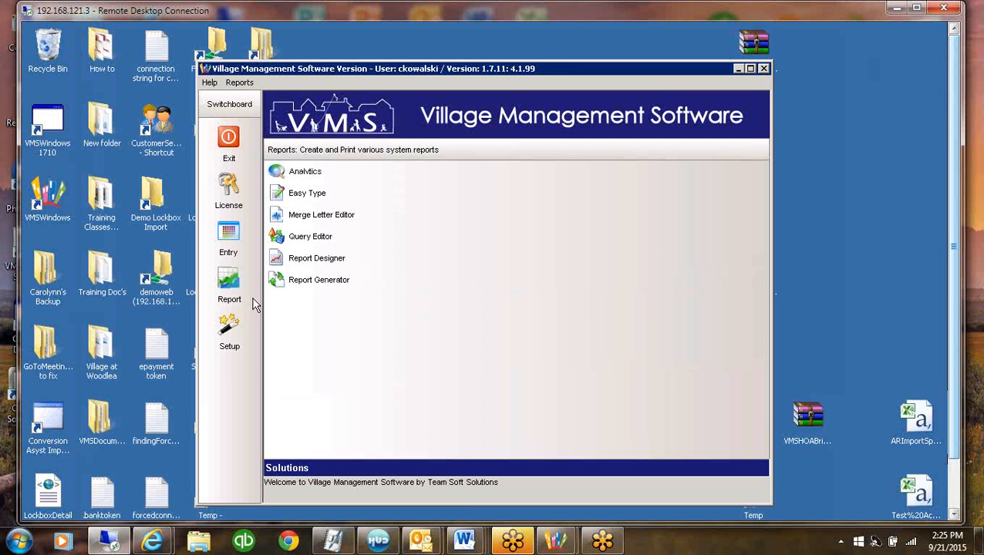
pyautogui.click(228, 237)
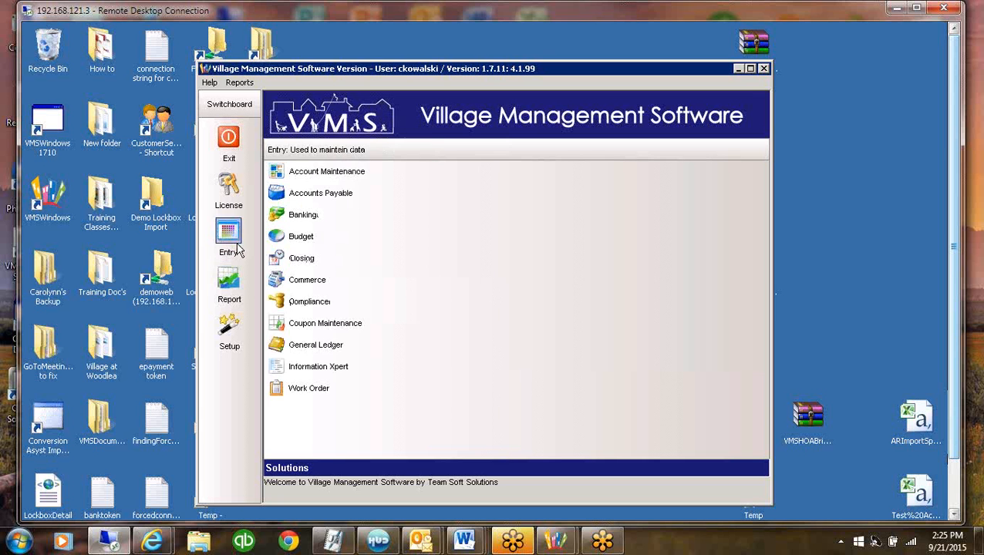
pyautogui.click(319, 347)
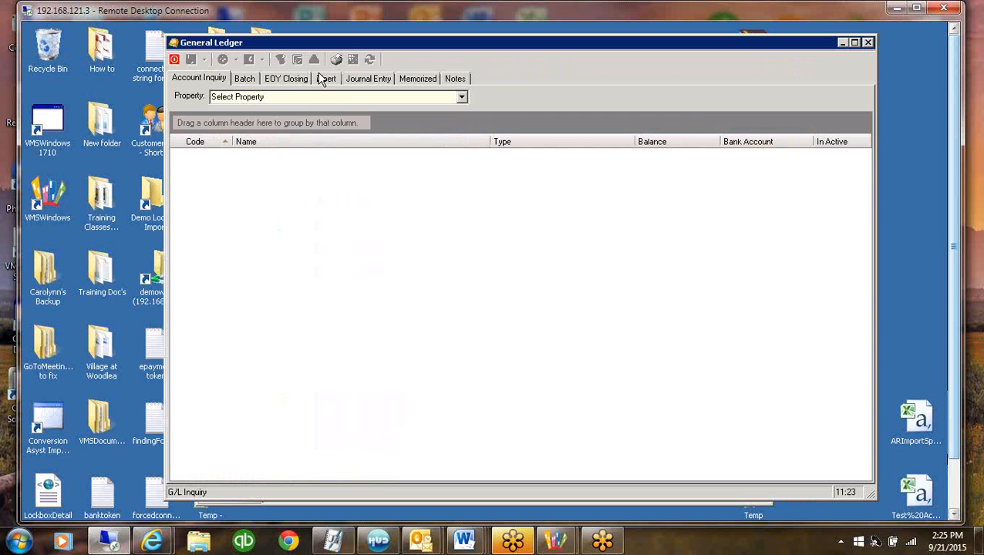
pyautogui.click(326, 78)
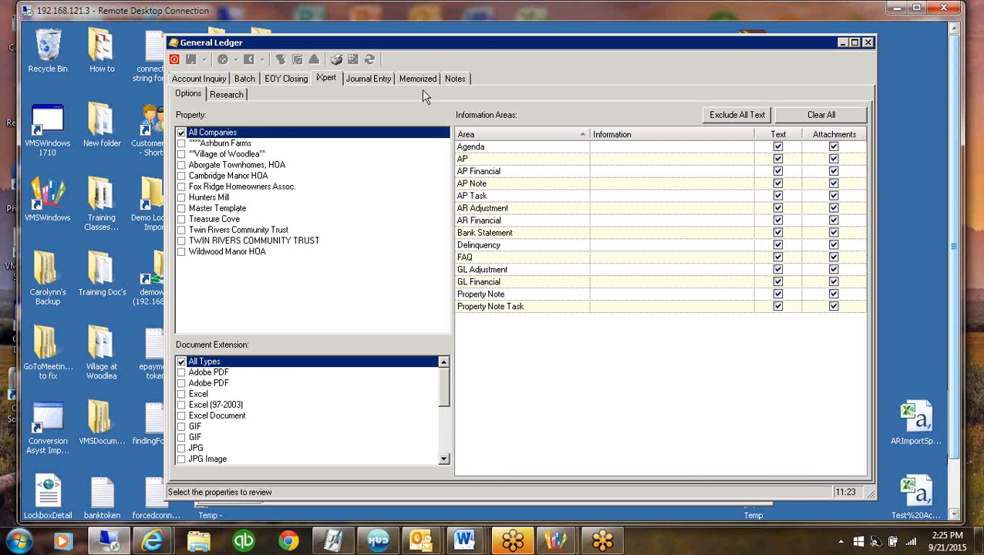
pyautogui.click(452, 80)
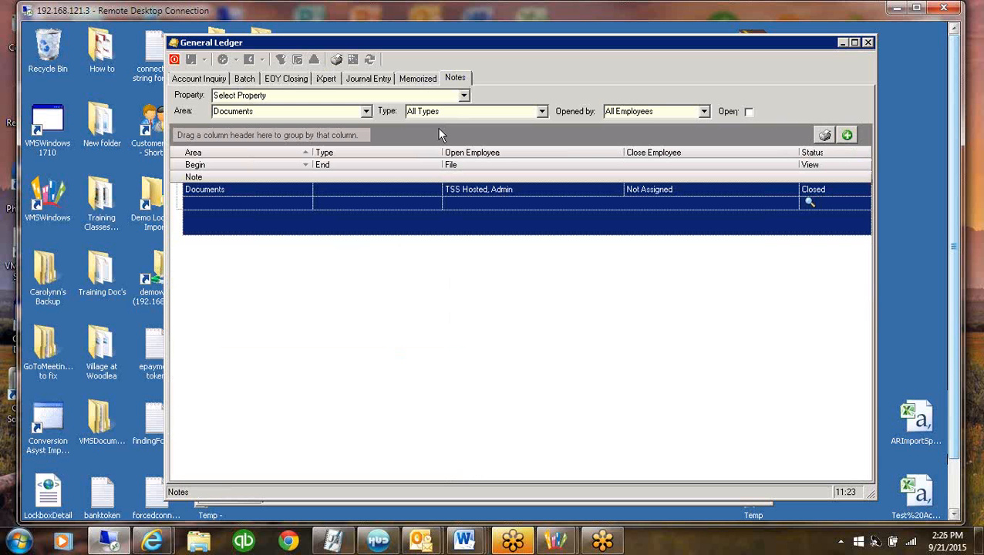
# Show the G/L Financial notes for the **Village of Woodlea** property, and close the General Ledger
pyautogui.click(463, 97)
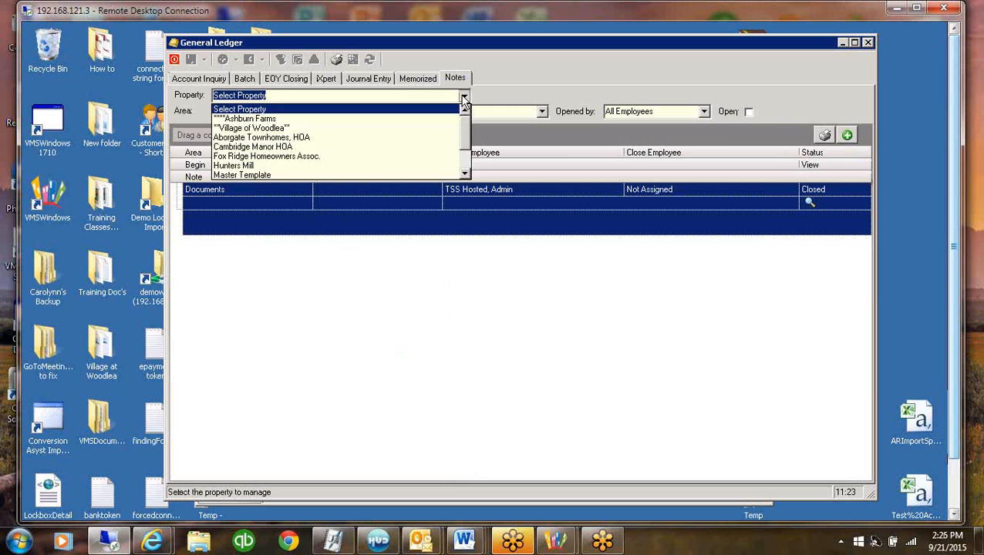
pyautogui.click(255, 128)
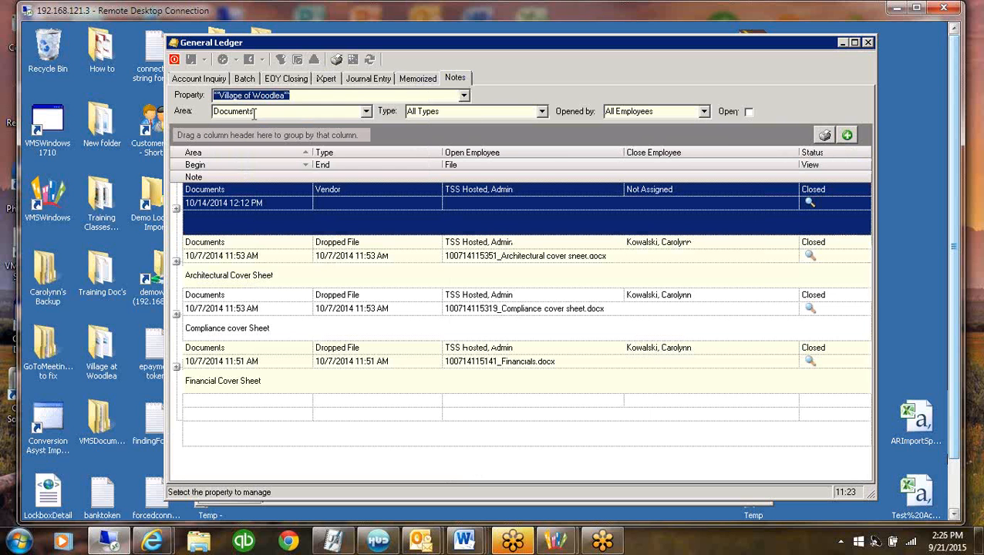
pyautogui.click(367, 111)
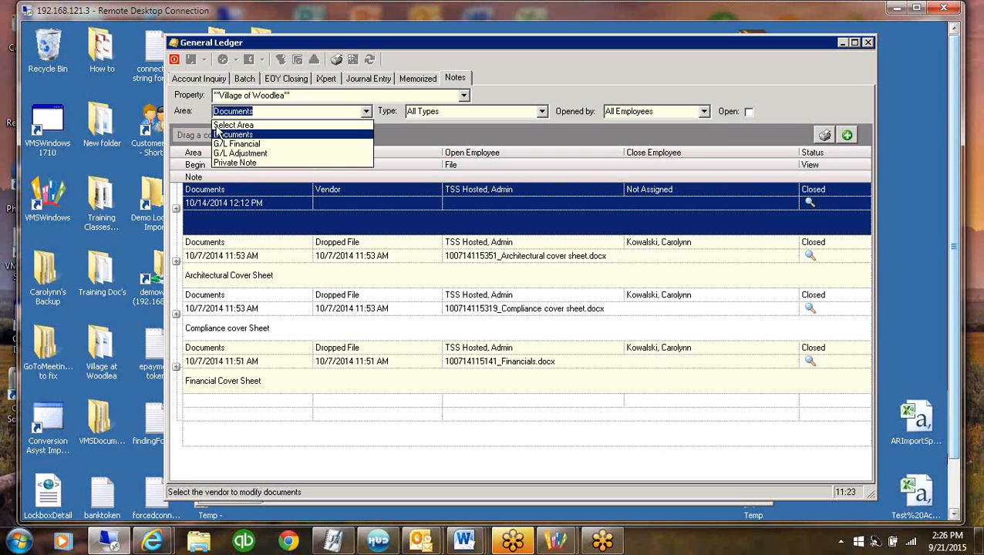
pyautogui.click(259, 145)
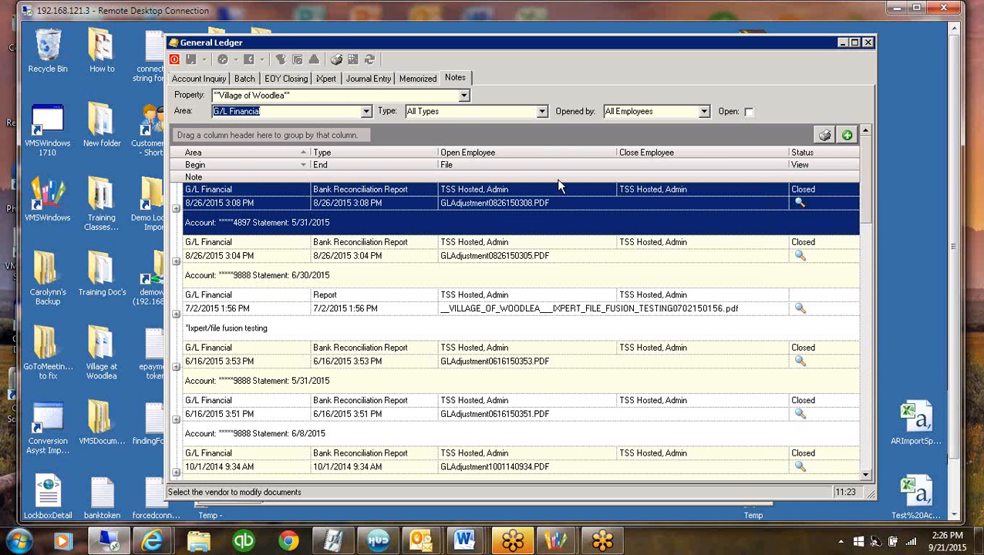
pyautogui.click(869, 43)
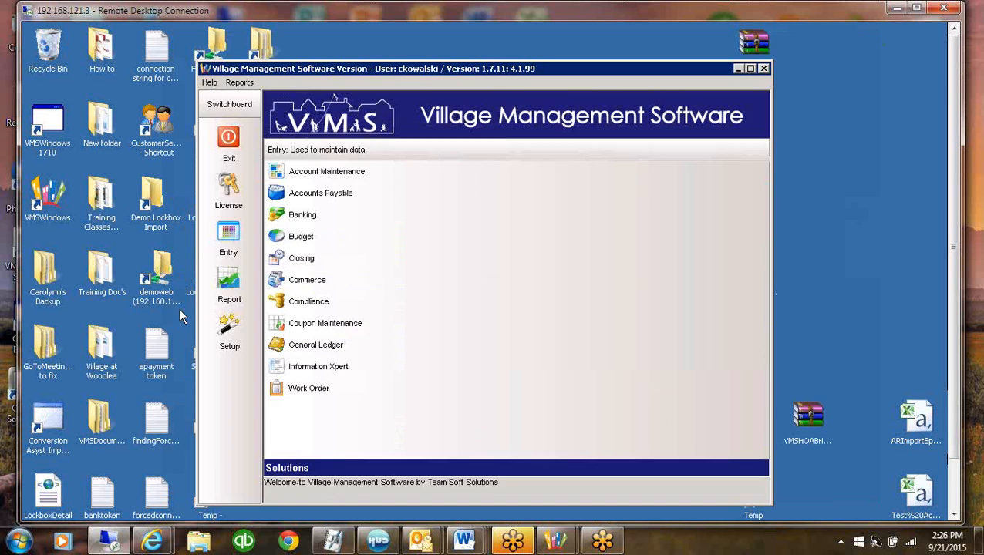
# Return to the Report Generator and review the export destinations for the queued Aging DS 120 Days report, keeping File
pyautogui.click(230, 327)
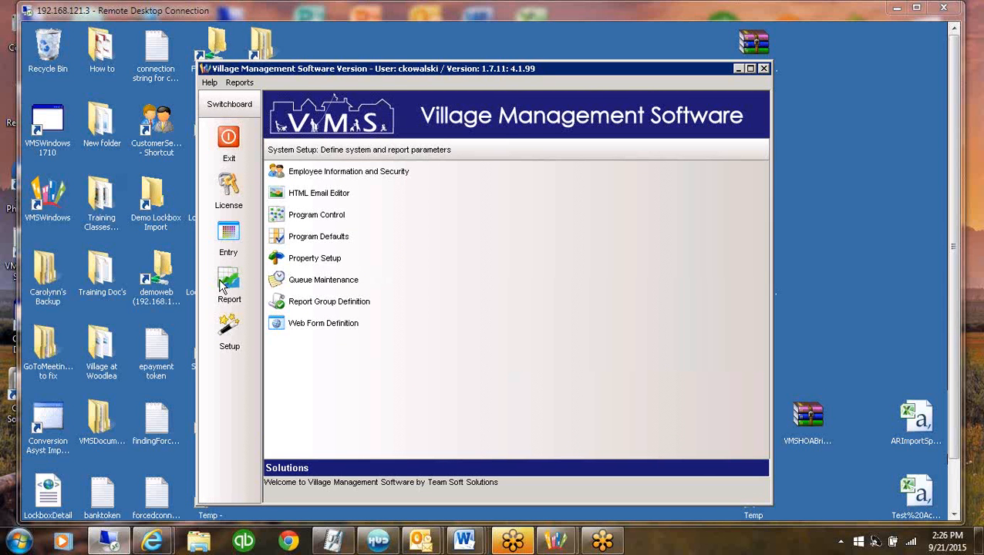
pyautogui.click(226, 283)
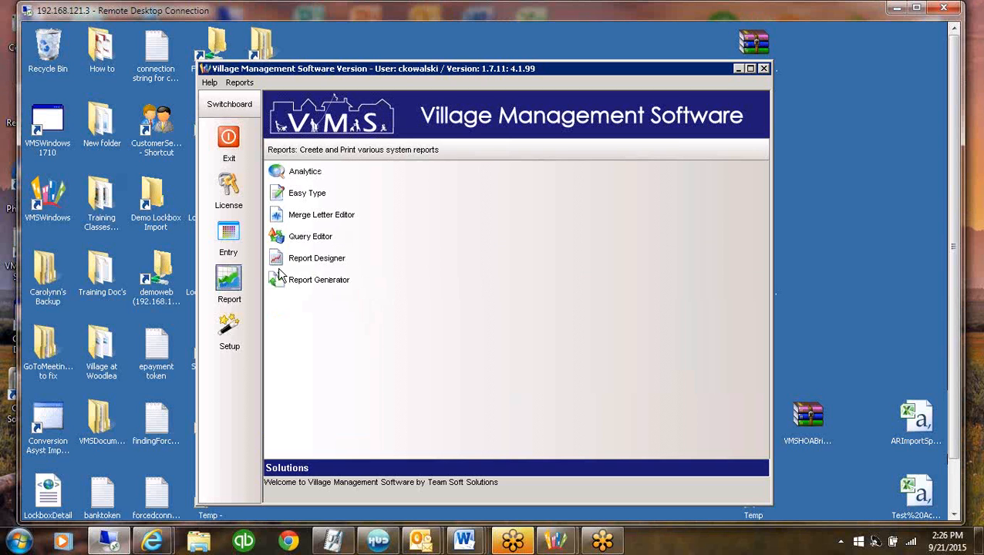
pyautogui.click(331, 283)
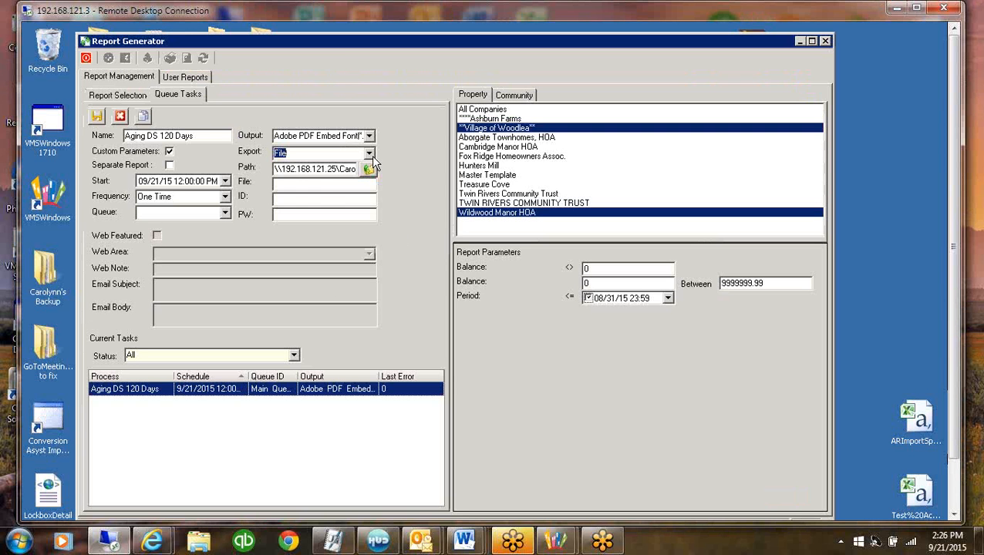
pyautogui.click(369, 153)
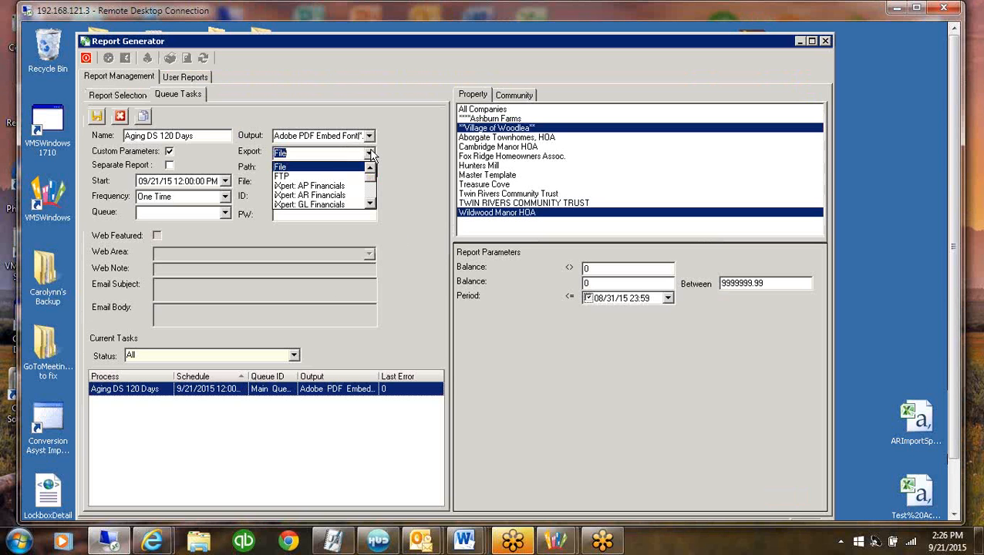
pyautogui.click(370, 203)
pyautogui.click(372, 204)
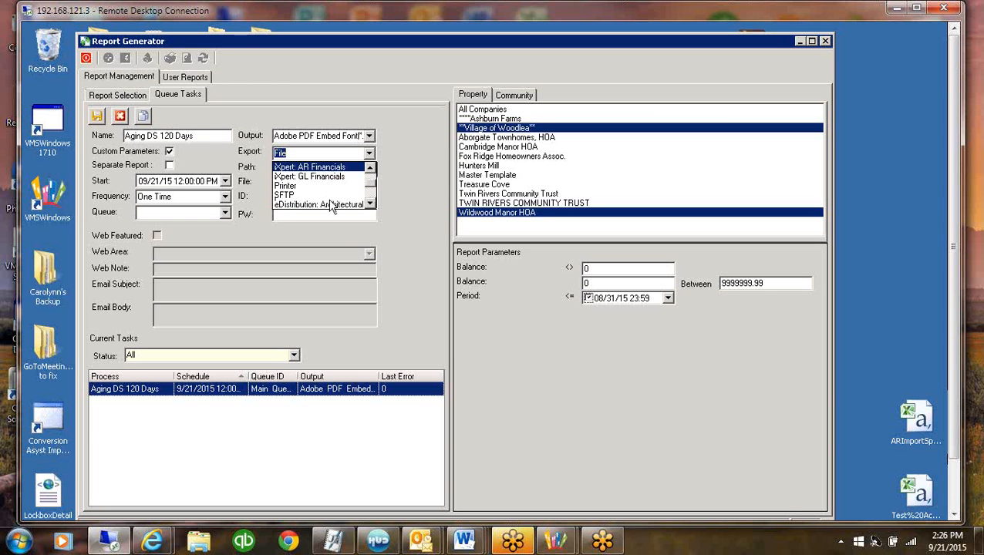
pyautogui.click(371, 204)
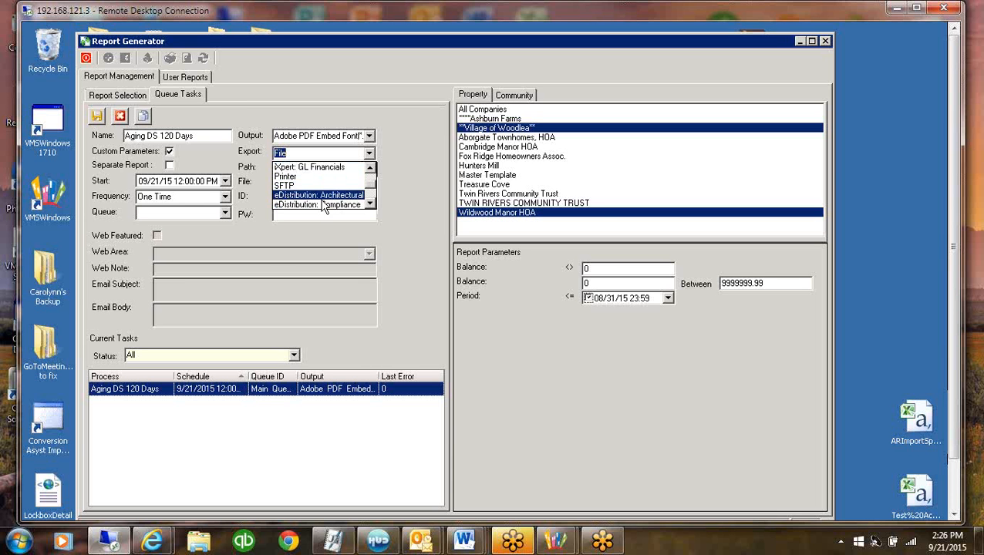
pyautogui.click(370, 204)
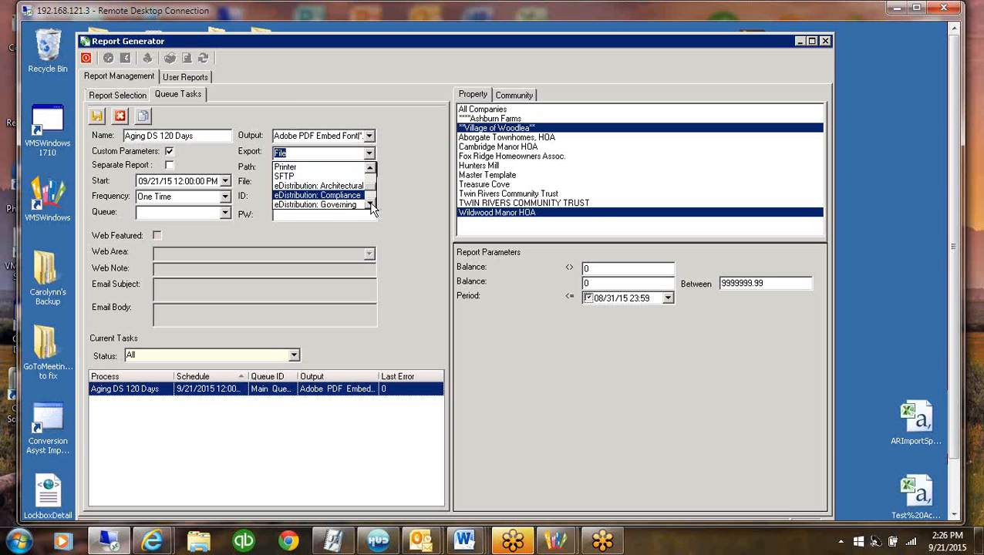
pyautogui.click(370, 204)
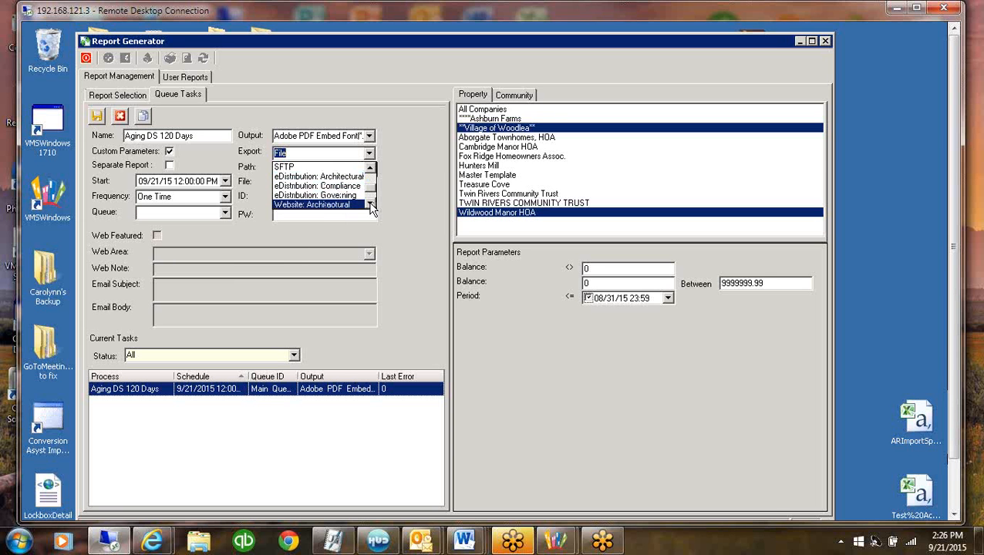
pyautogui.click(370, 204)
pyautogui.click(370, 204)
pyautogui.click(371, 204)
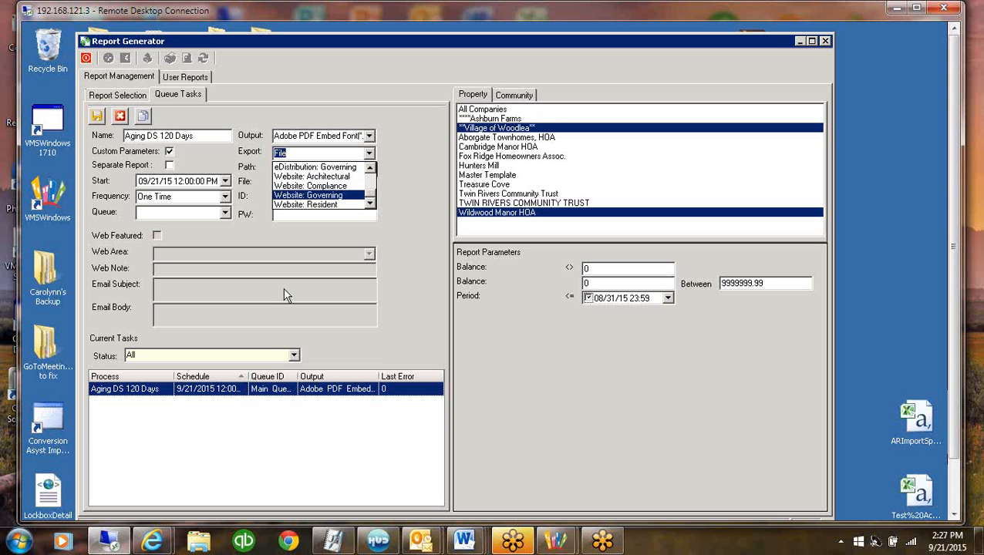
pyautogui.scroll(2, 355, 162)
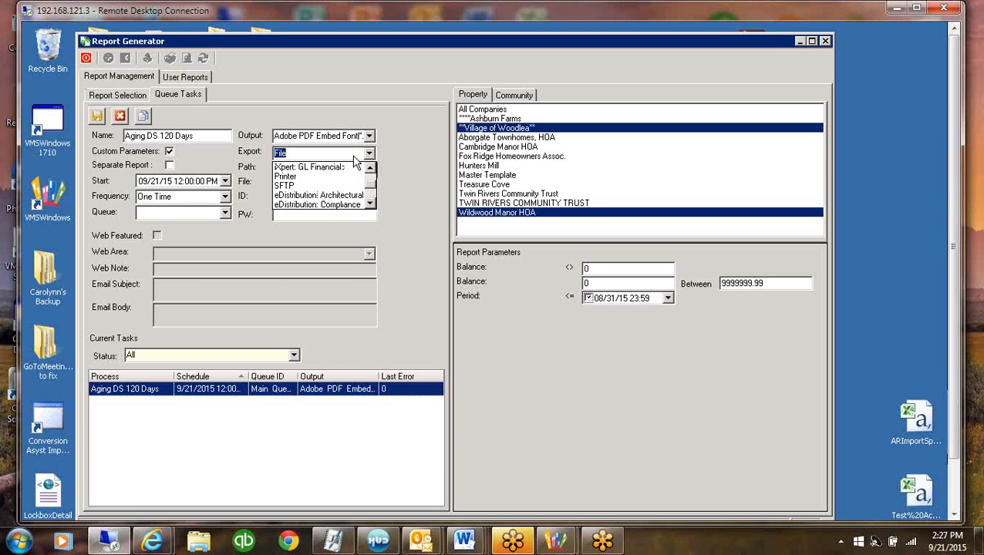
pyautogui.click(353, 165)
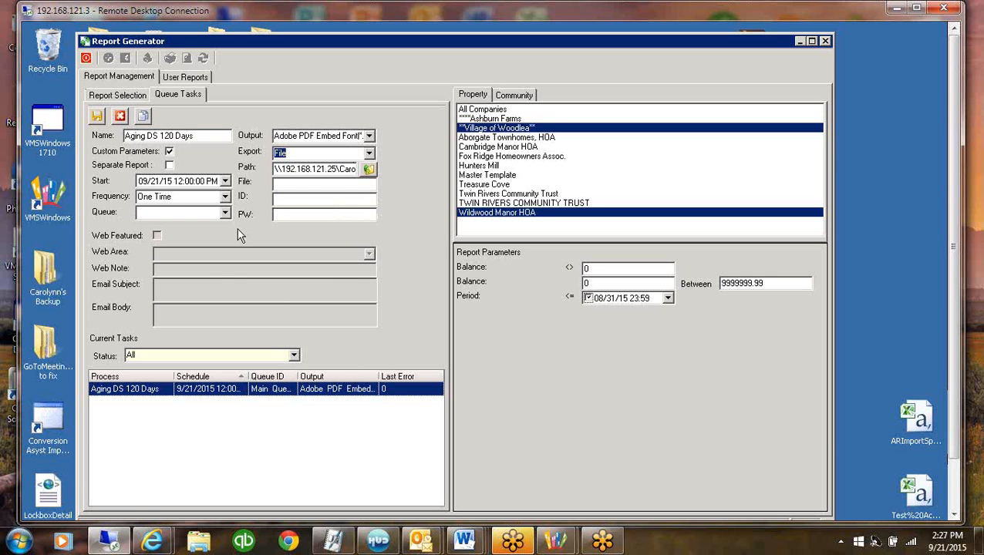
# Open Windows Explorer on the remote desktop, view the Export folder inside Data on the mapped demo drive, and close Explorer
pyautogui.click(327, 169)
pyautogui.moveTo(493, 31); pyautogui.dragTo(528, 21)
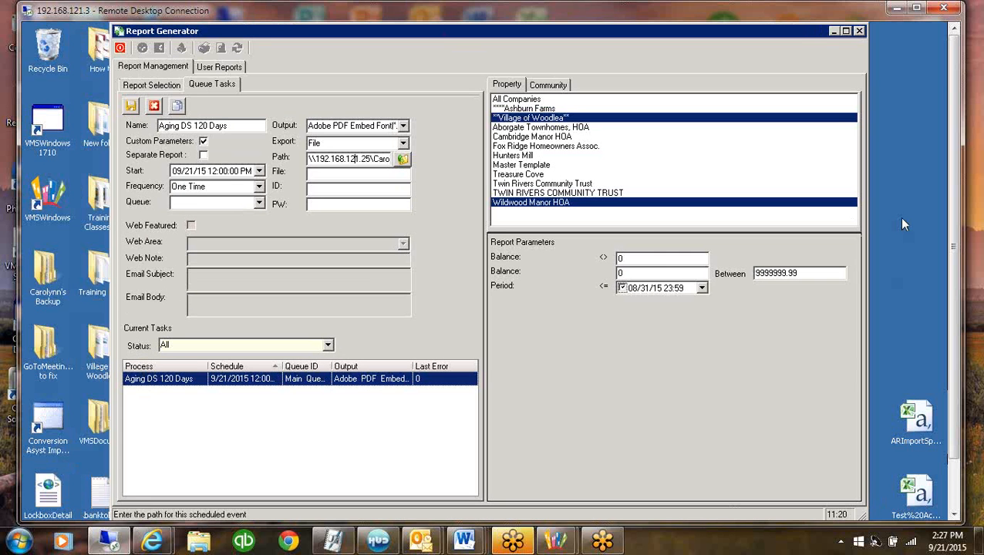
pyautogui.click(957, 337)
pyautogui.moveTo(957, 337); pyautogui.dragTo(956, 370)
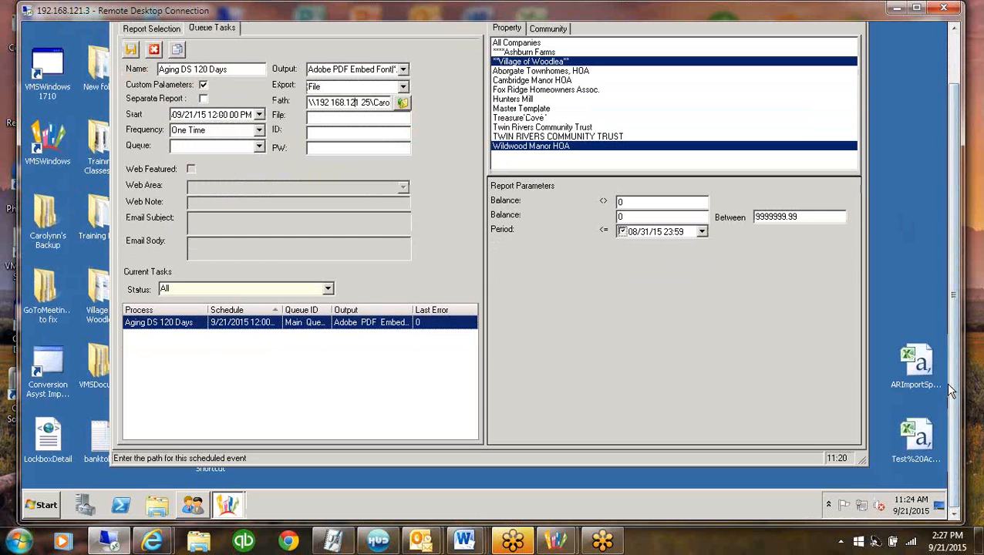
pyautogui.rightClick(52, 505)
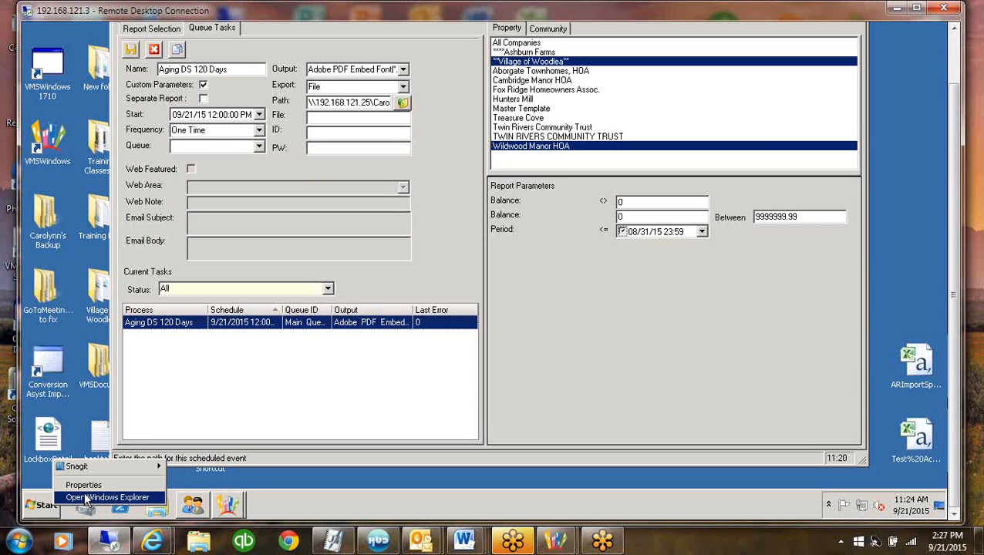
pyautogui.click(86, 498)
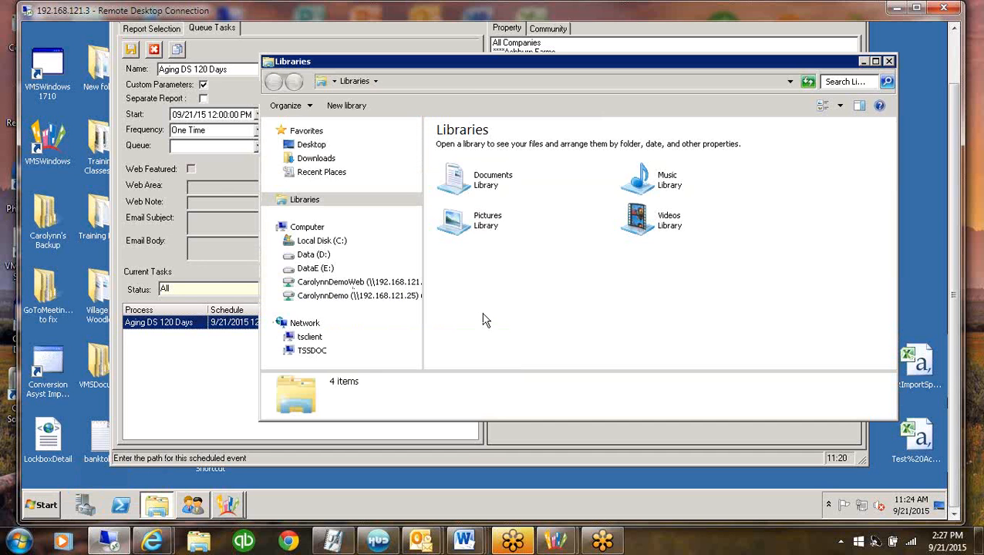
pyautogui.click(371, 299)
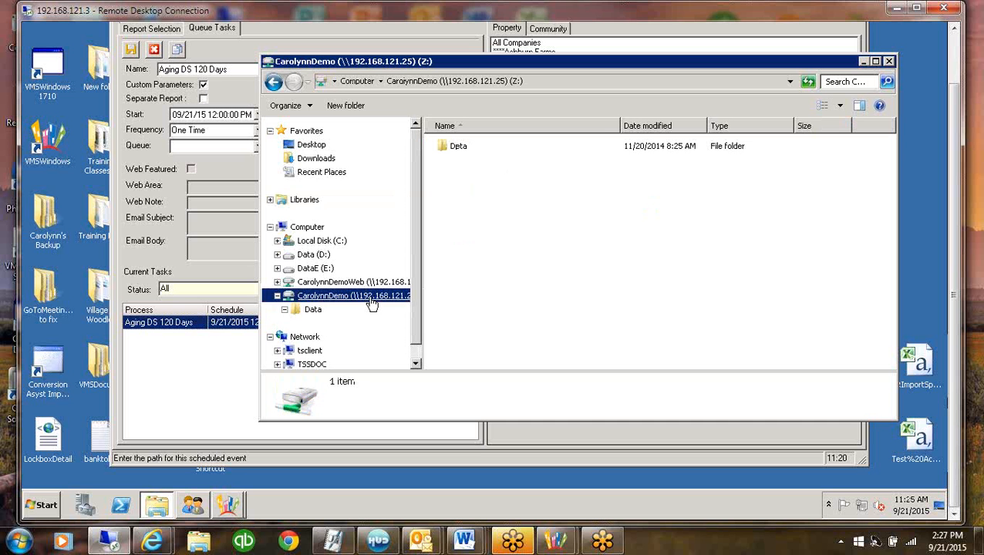
pyautogui.doubleClick(451, 152)
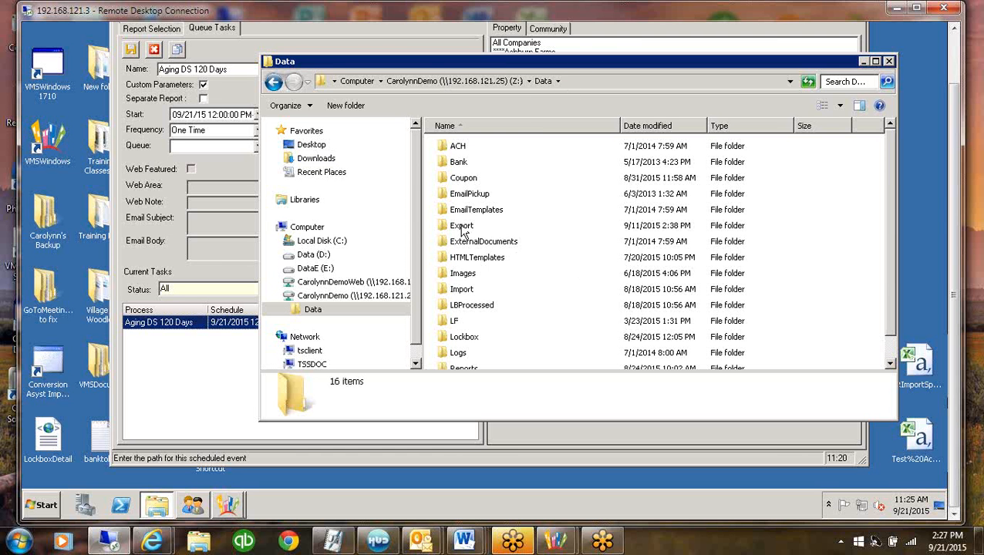
pyautogui.moveTo(570, 61); pyautogui.dragTo(494, 74)
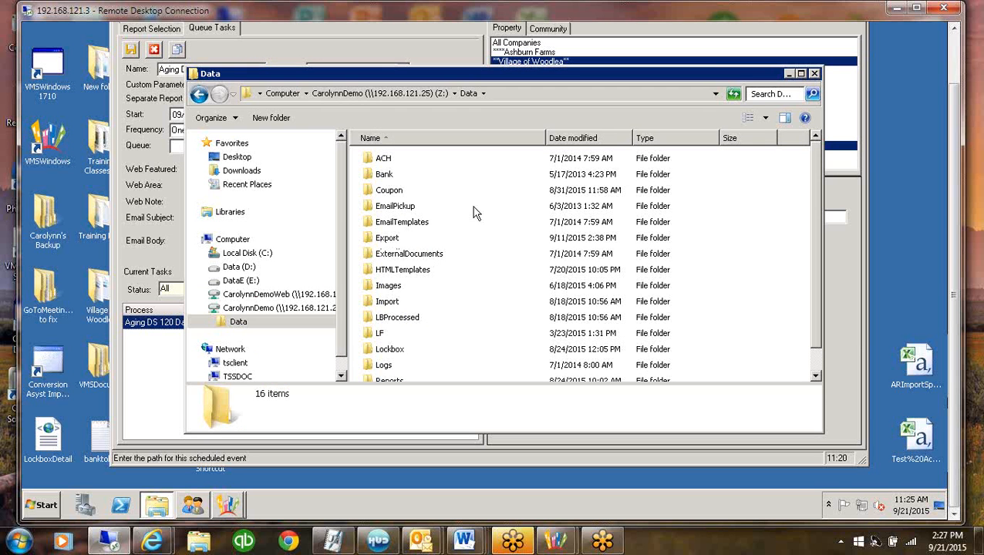
pyautogui.click(817, 74)
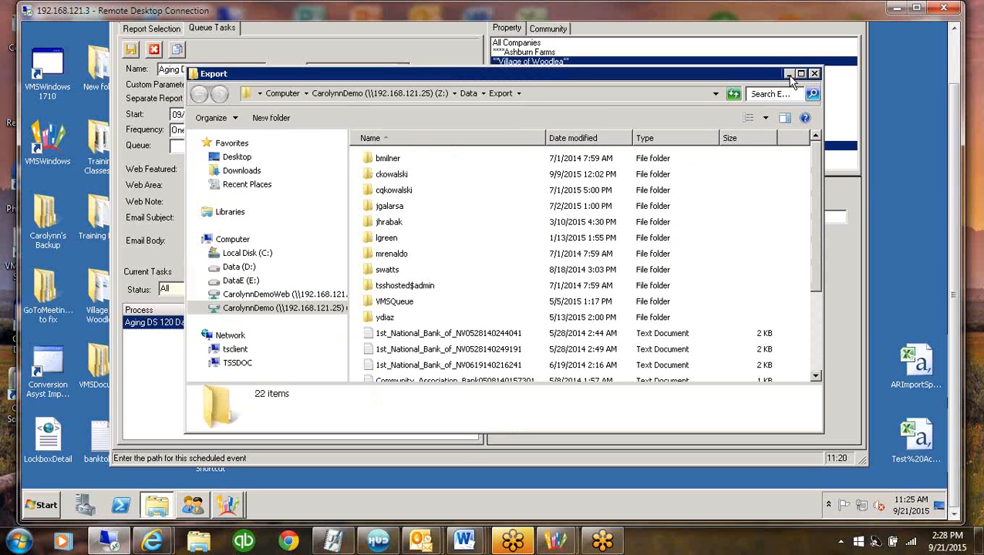
pyautogui.click(814, 73)
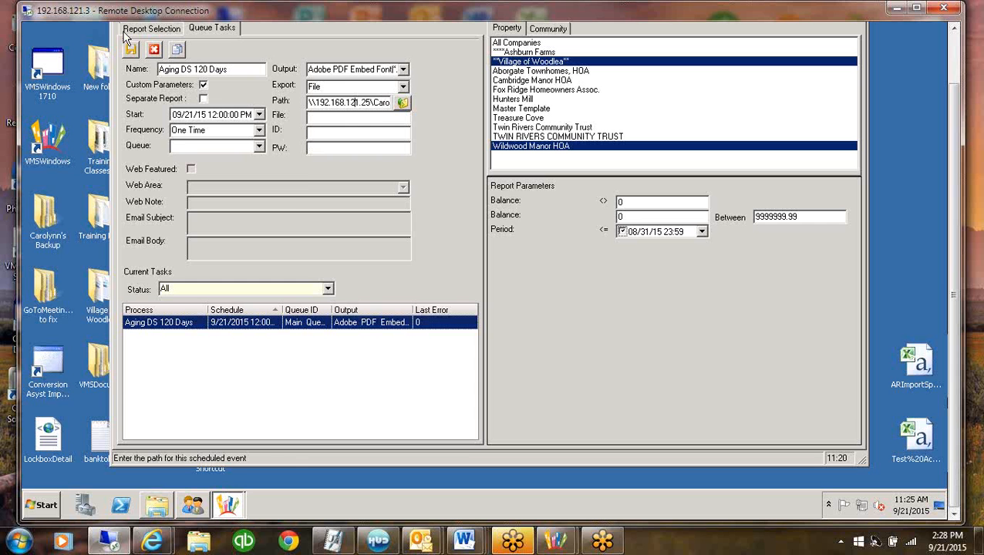
# Set the queued Aging DS 120 Days report's start date to 9/20/2015, save the task, and exit the Report Generator
pyautogui.click(260, 115)
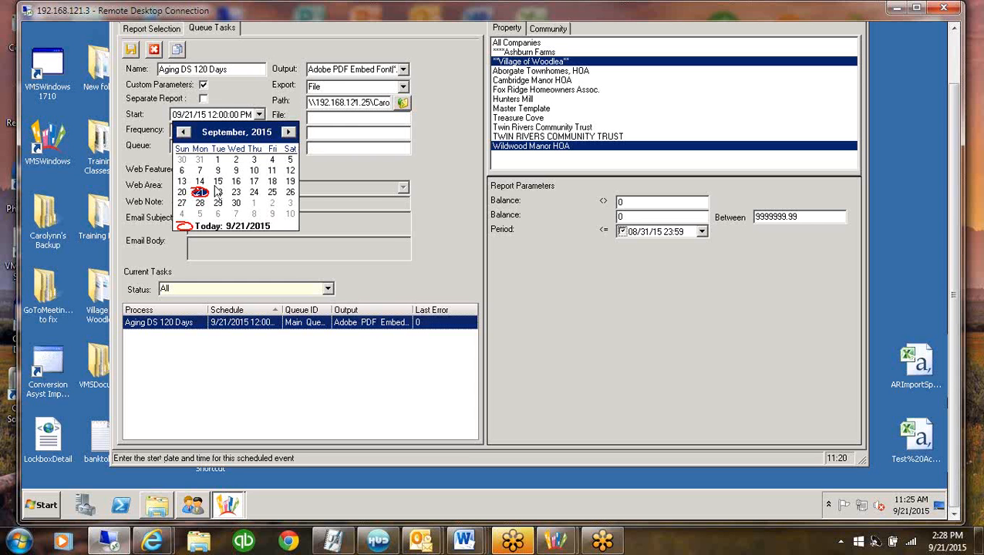
pyautogui.click(164, 137)
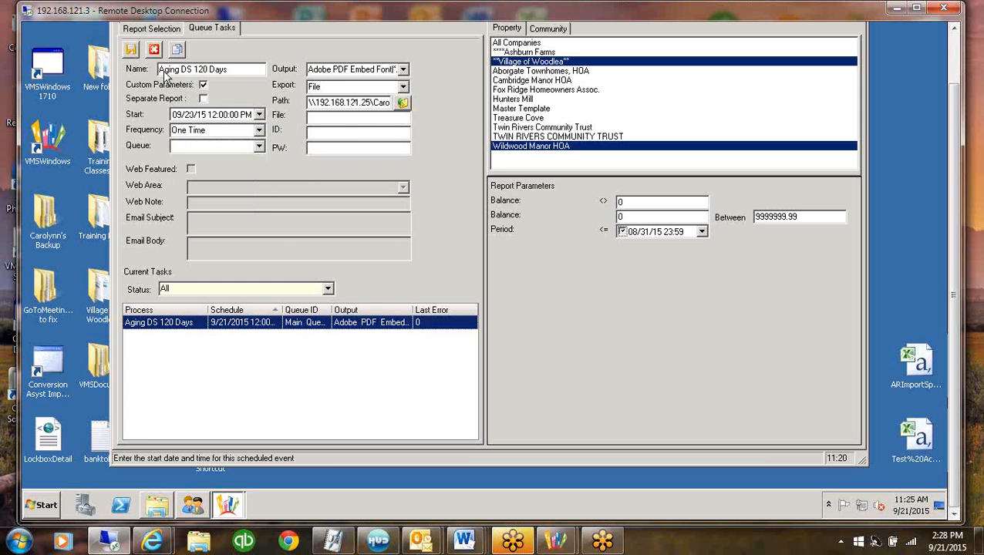
pyautogui.click(131, 49)
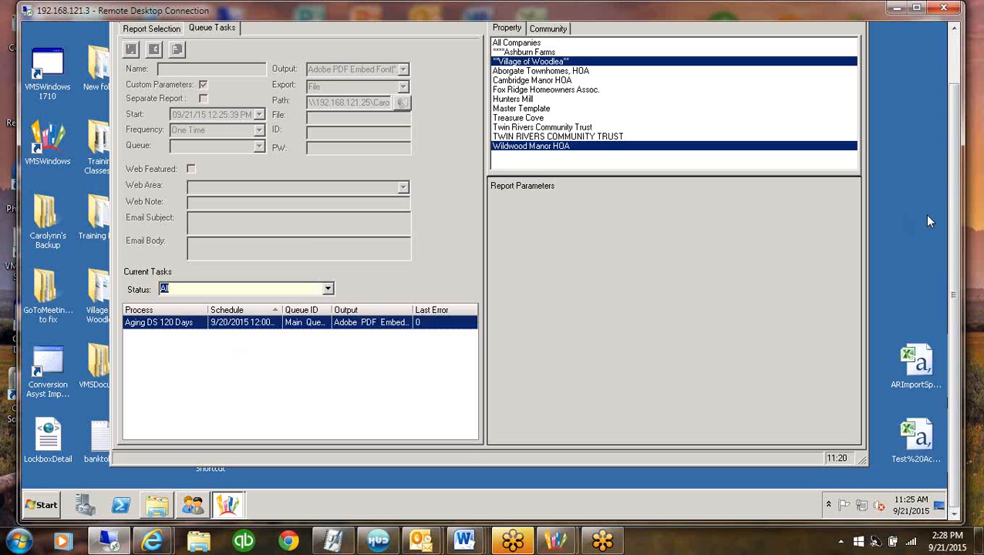
pyautogui.moveTo(955, 214); pyautogui.dragTo(958, 156)
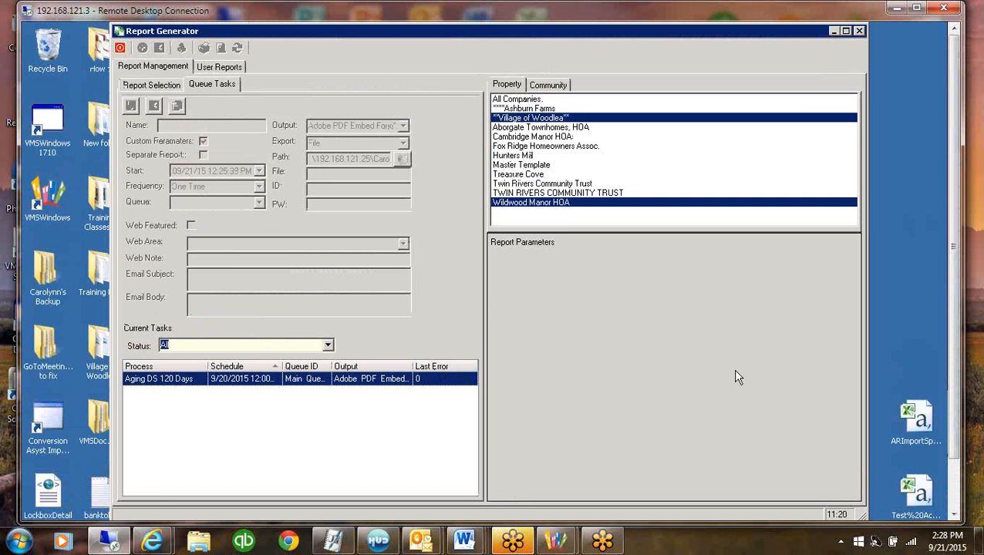
pyautogui.click(120, 49)
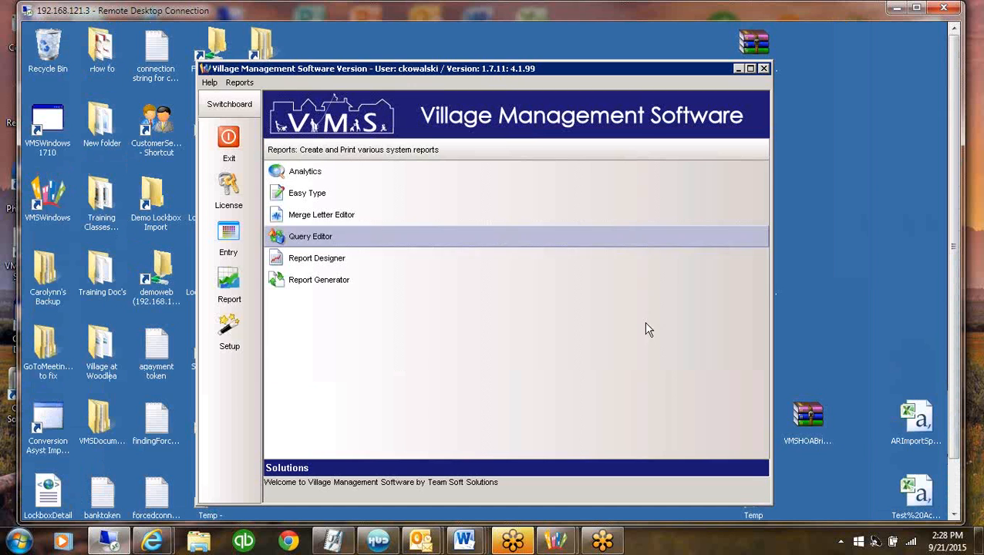
# Open Queue Maintenance from the system setup options, look over the scheduled tasks, and refresh the queue list
pyautogui.click(228, 331)
pyautogui.click(335, 280)
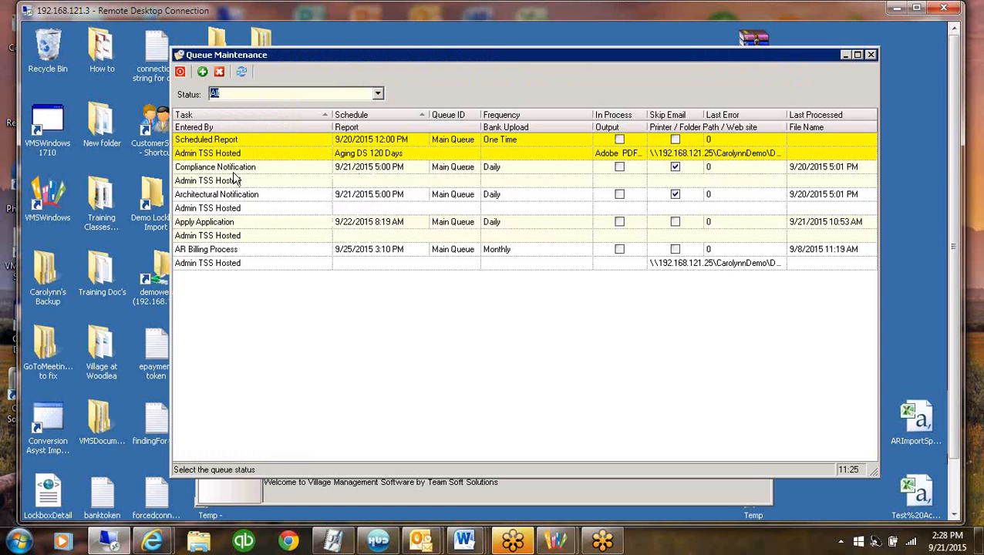
pyautogui.click(290, 149)
pyautogui.click(242, 209)
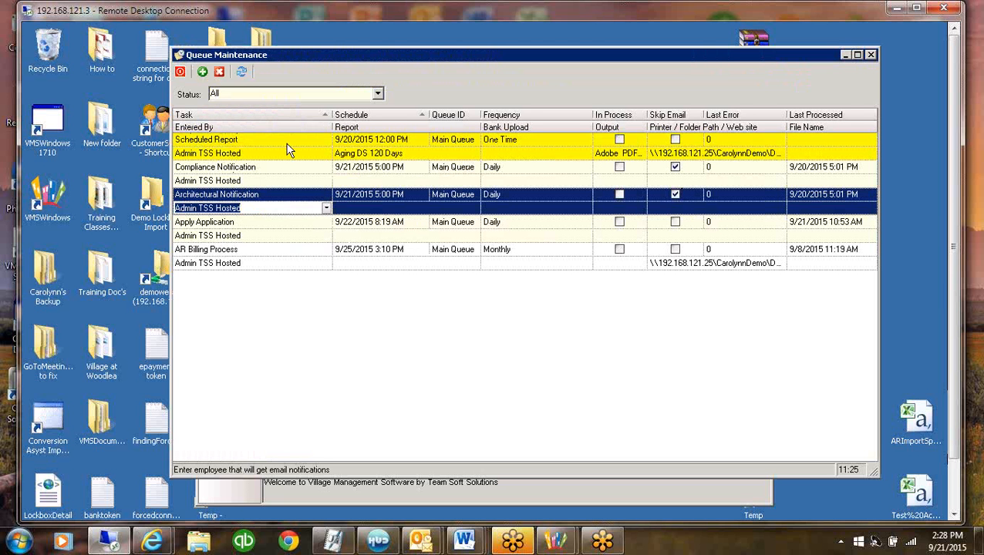
pyautogui.click(242, 75)
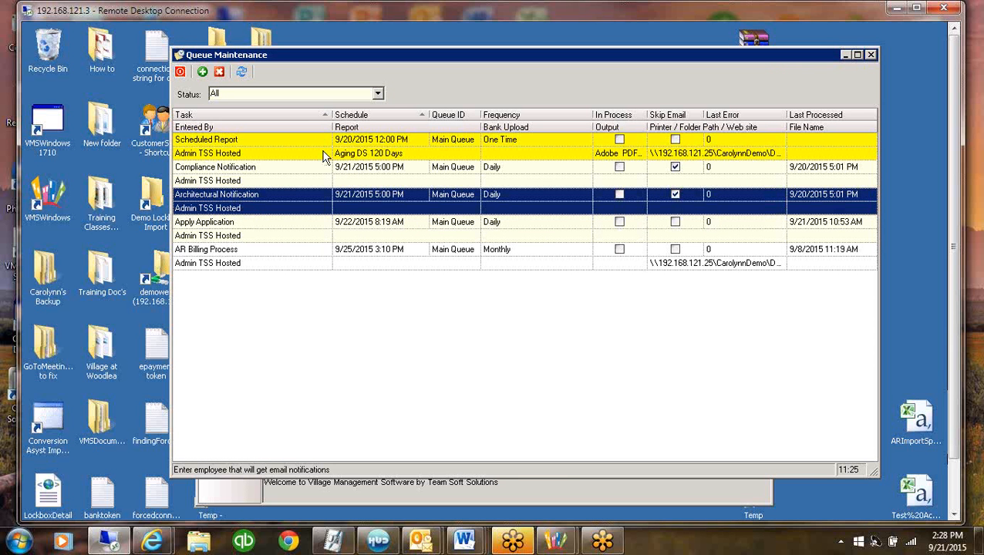
# Examine the AR Billing Process task's frequency, last processed time, and scheduled date in the queue
pyautogui.click(522, 250)
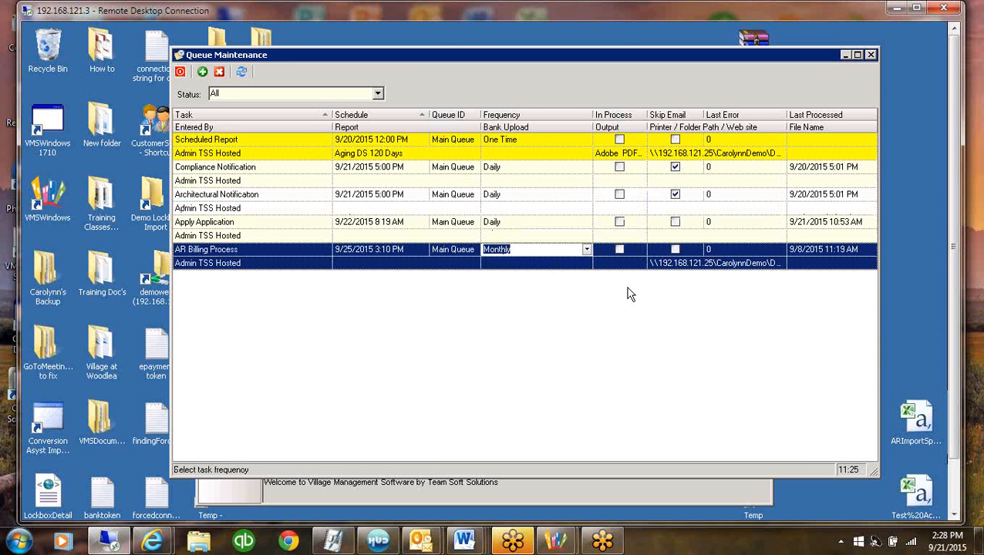
pyautogui.click(261, 267)
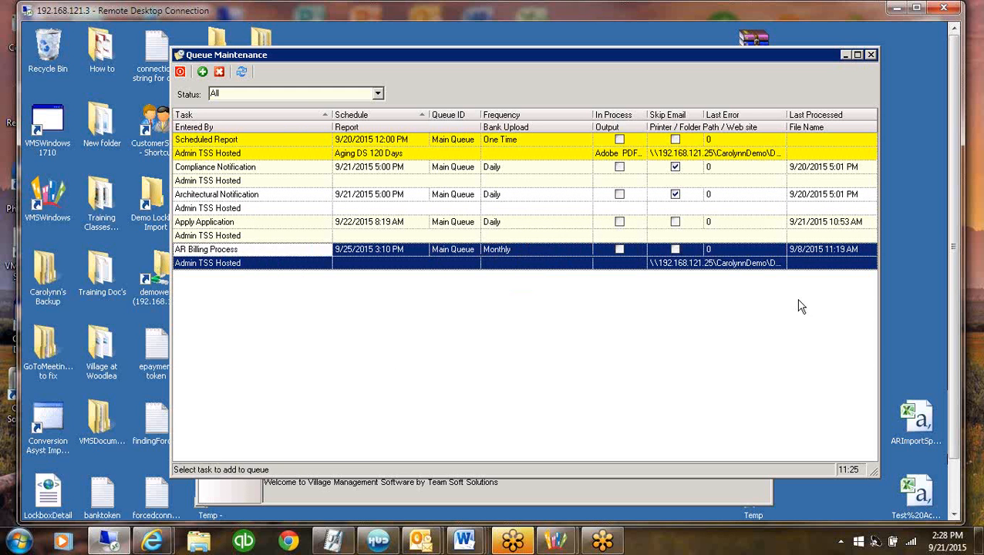
pyautogui.click(809, 252)
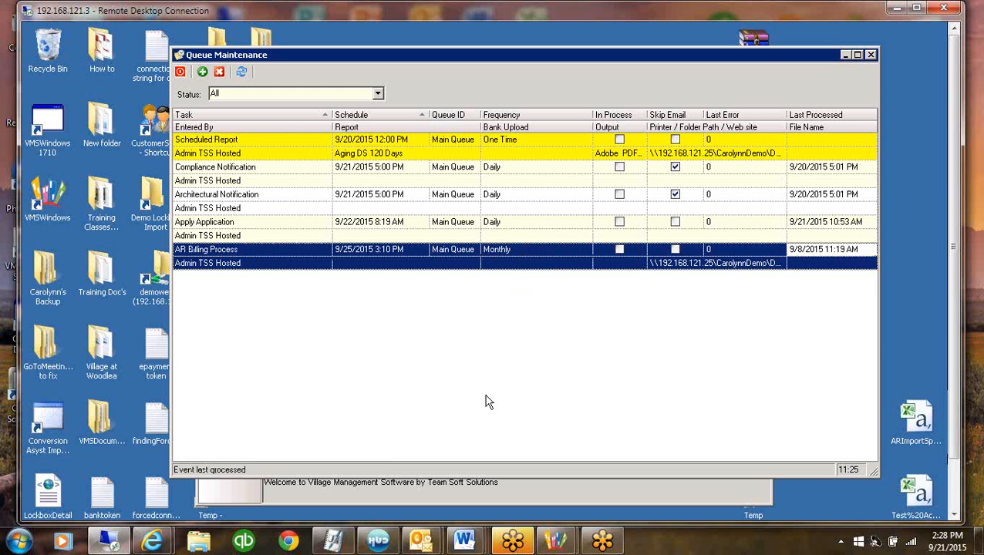
pyautogui.click(357, 251)
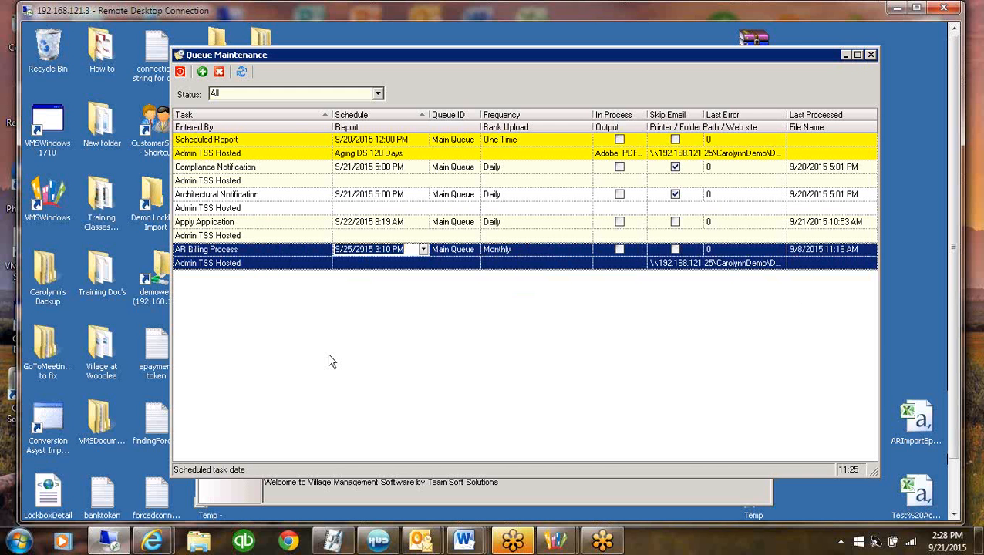
# Examine the Compliance Notification task's employee and frequency, and view the Architectural Notification task
pyautogui.click(256, 179)
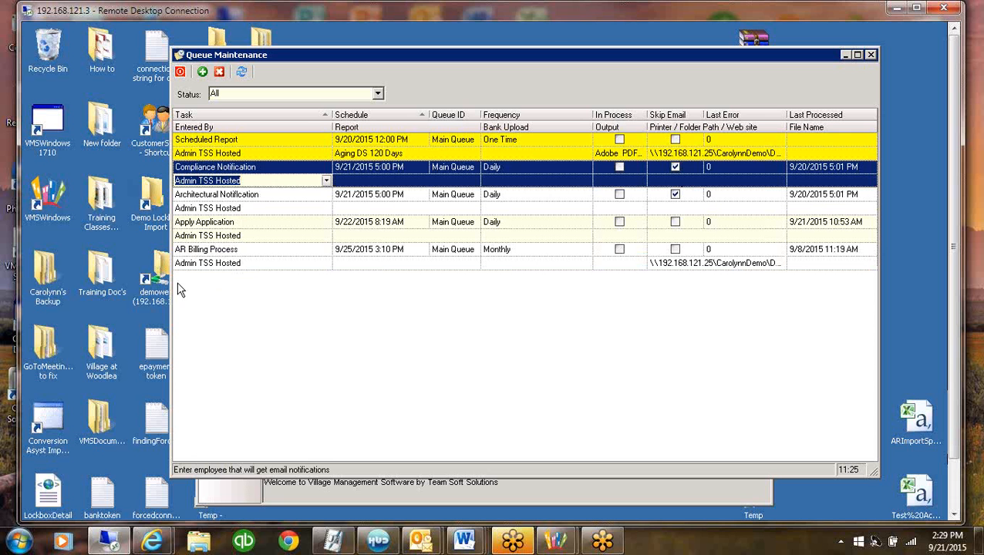
pyautogui.click(517, 169)
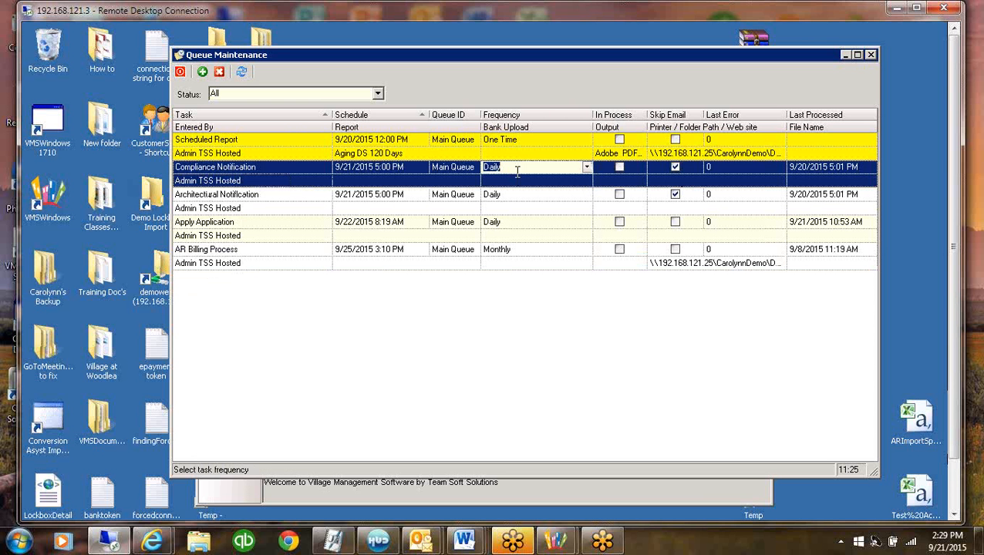
pyautogui.click(220, 202)
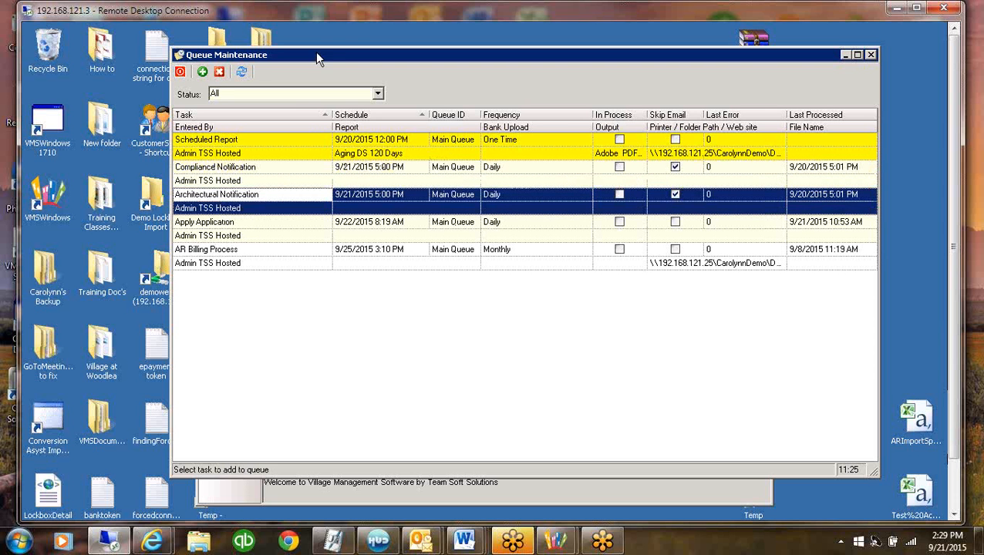
# Refresh the queue list, check the AR Billing Process task, and minimize Queue Maintenance
pyautogui.click(243, 72)
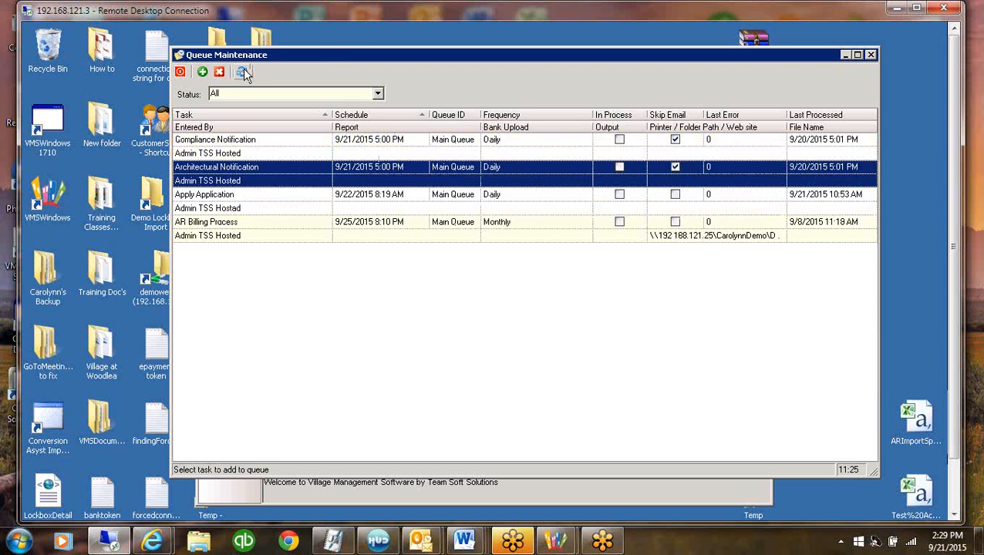
pyautogui.click(354, 235)
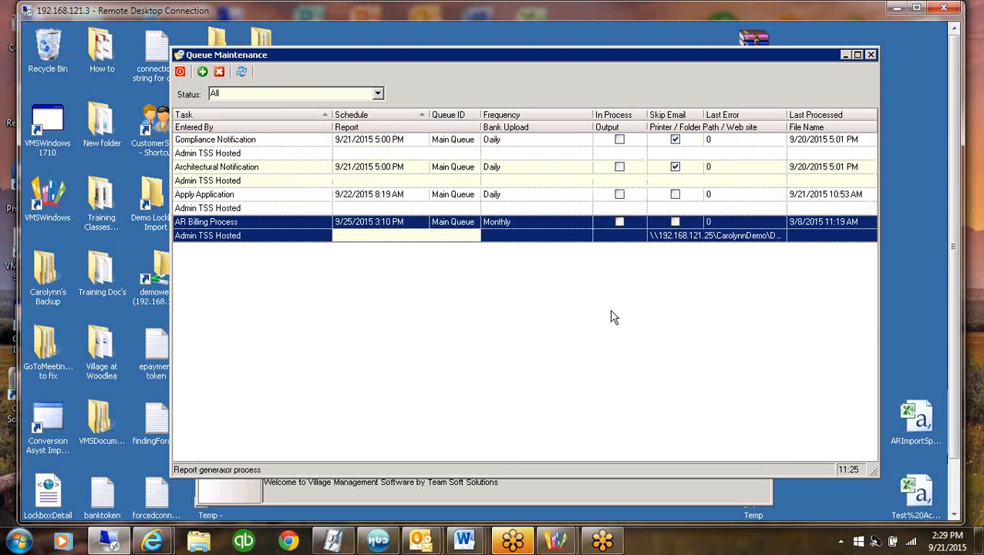
pyautogui.click(845, 56)
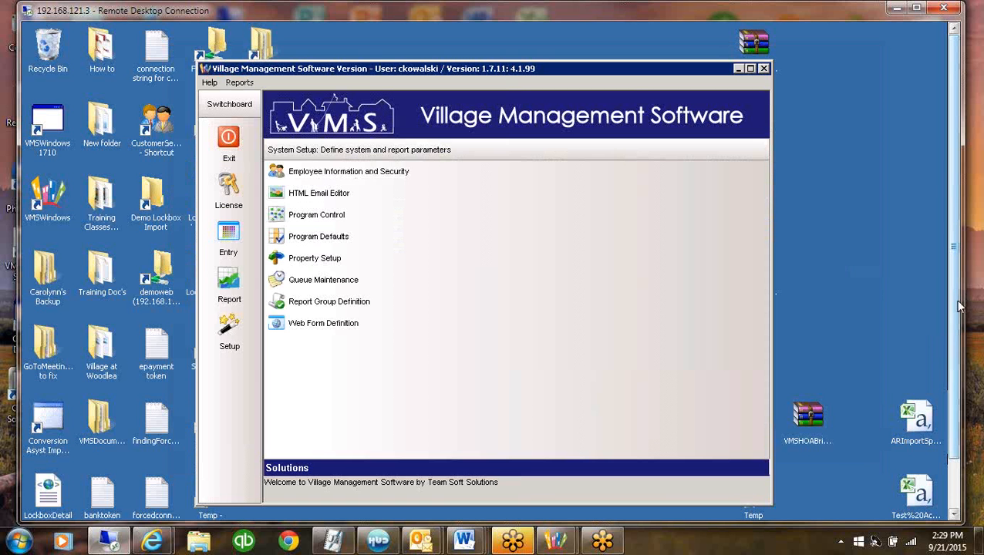
# Open the Export folder in the file explorer, look through one employee's exported report files, and return to Export
pyautogui.moveTo(958, 302); pyautogui.dragTo(956, 370)
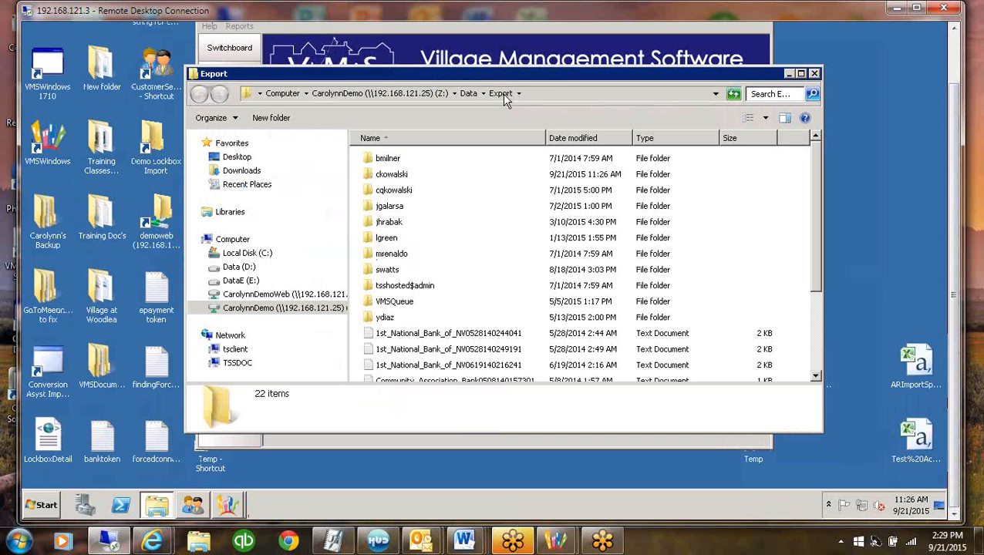
pyautogui.doubleClick(407, 188)
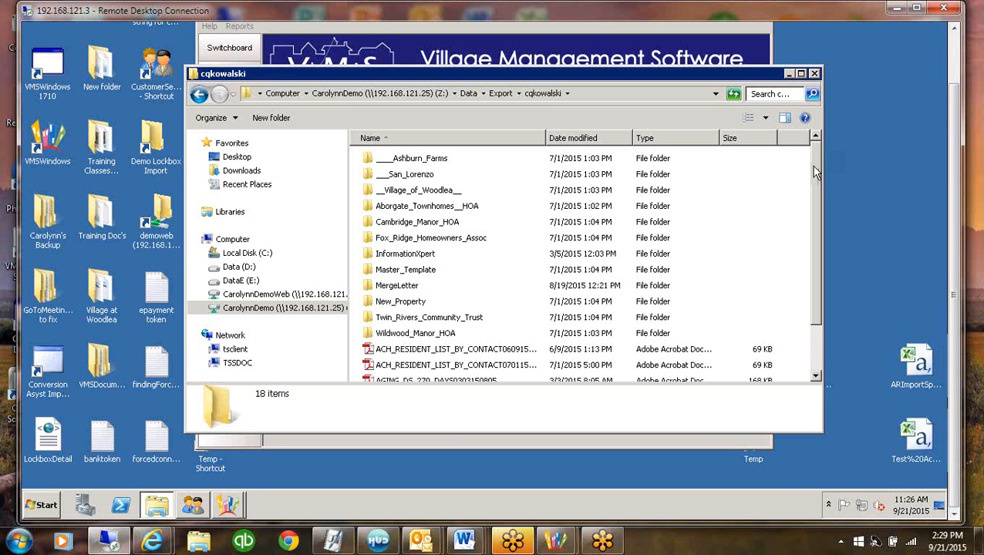
pyautogui.moveTo(817, 173); pyautogui.dragTo(815, 311)
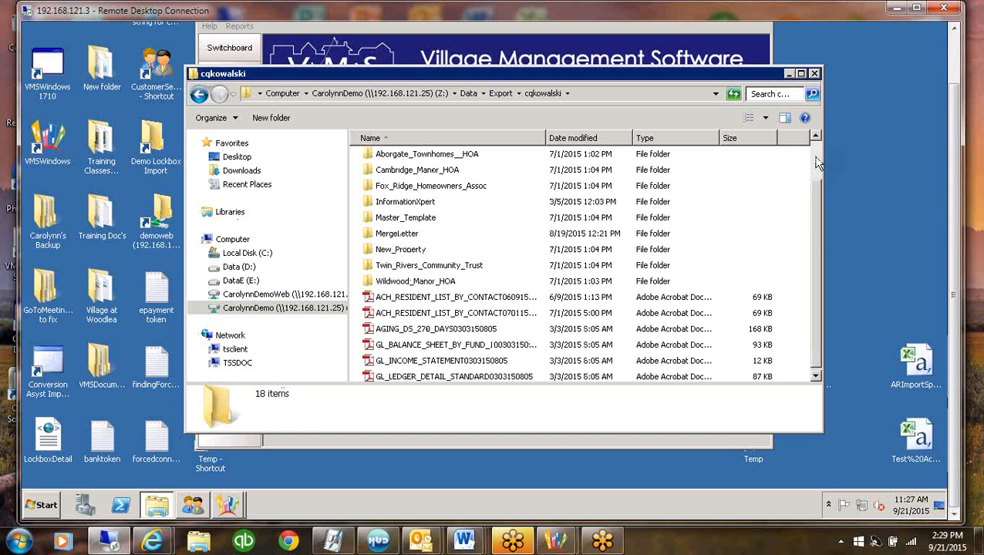
pyautogui.scroll(1, 694, 170)
pyautogui.click(501, 94)
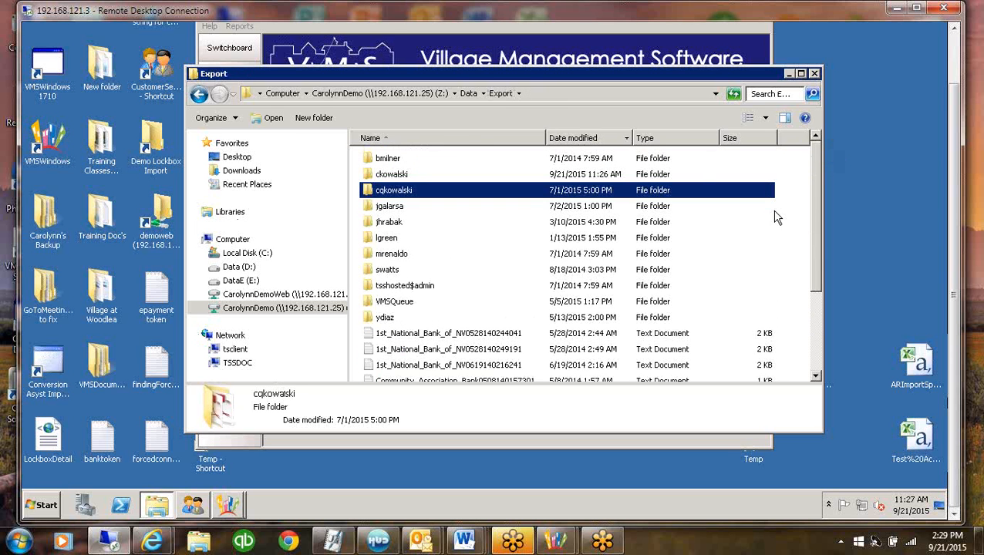
# View the contents of the VMSQueue folder within Export and close the file explorer window
pyautogui.moveTo(812, 173); pyautogui.dragTo(807, 332)
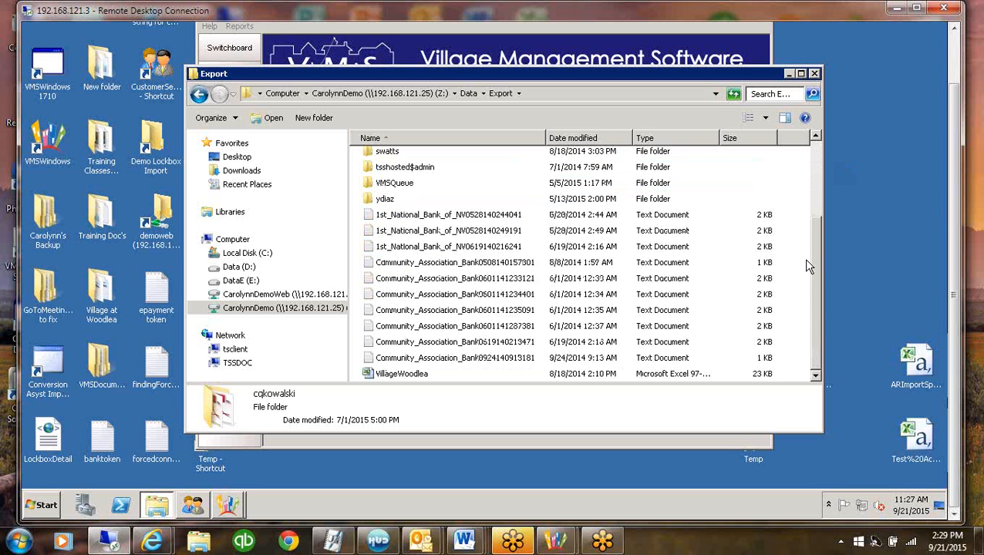
pyautogui.doubleClick(385, 184)
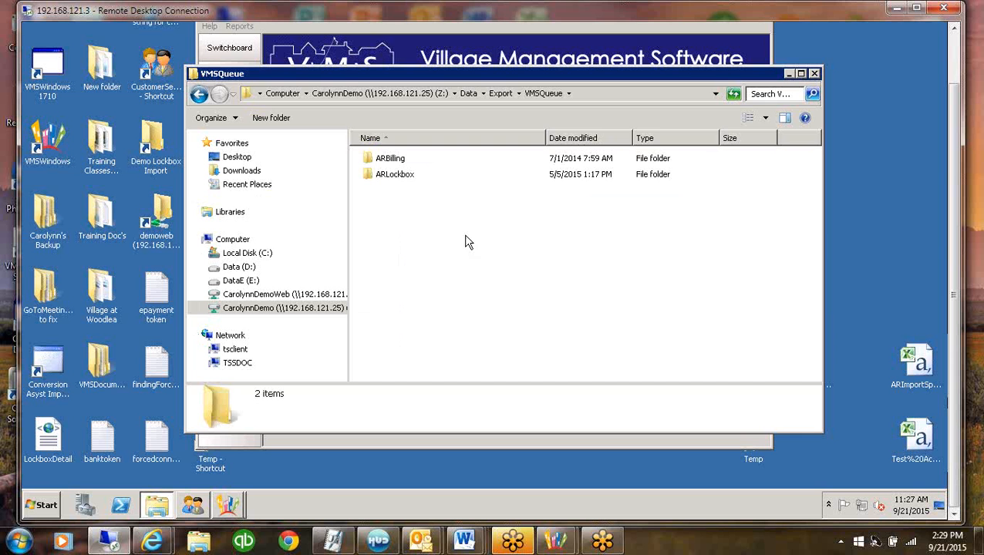
pyautogui.click(815, 74)
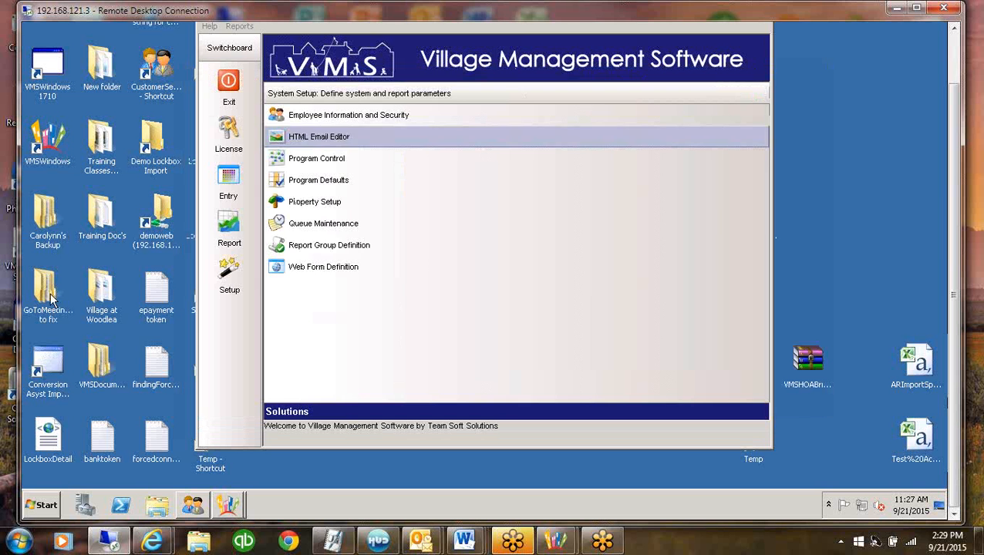
# Open Report Group Definition from the system setup options with the ** Email Group shown
pyautogui.click(329, 245)
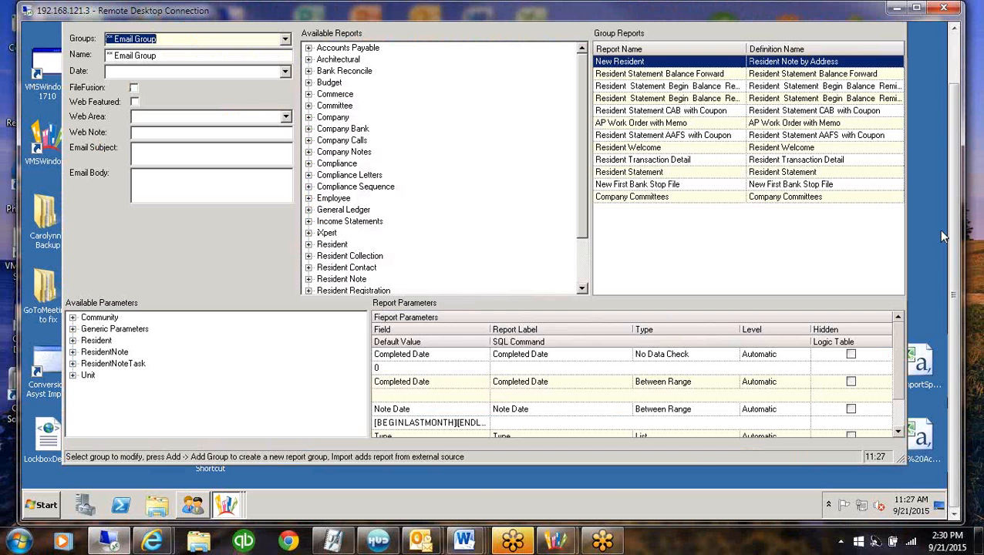
pyautogui.moveTo(954, 199); pyautogui.dragTo(943, 172)
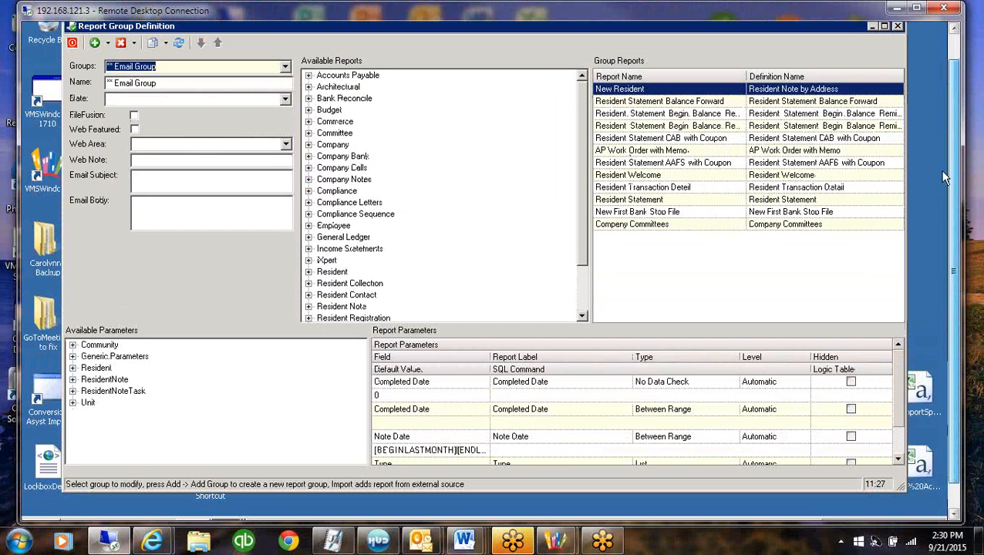
pyautogui.click(202, 66)
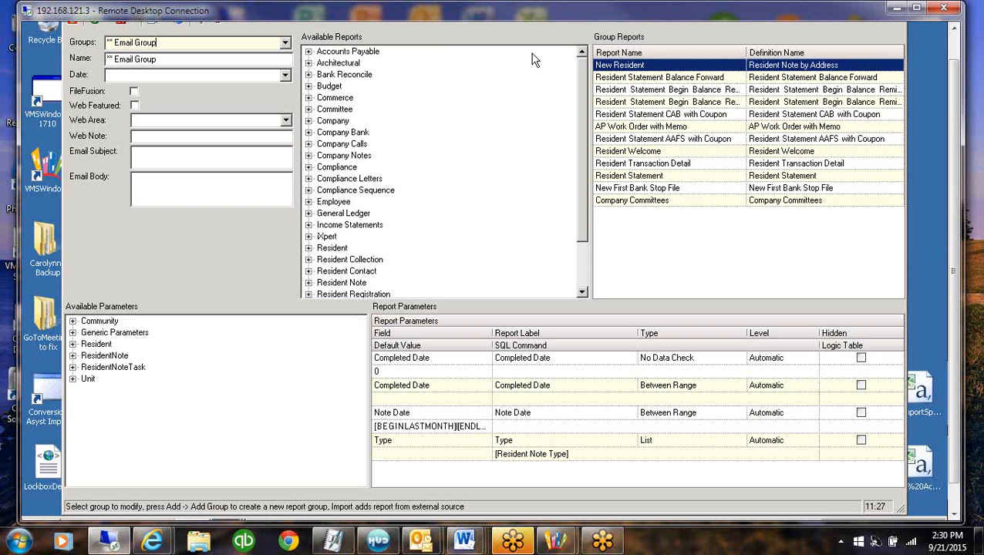
# Add the ResidentContact Email field as a report parameter of the Resident Statement CAB with Coupon report
pyautogui.click(662, 116)
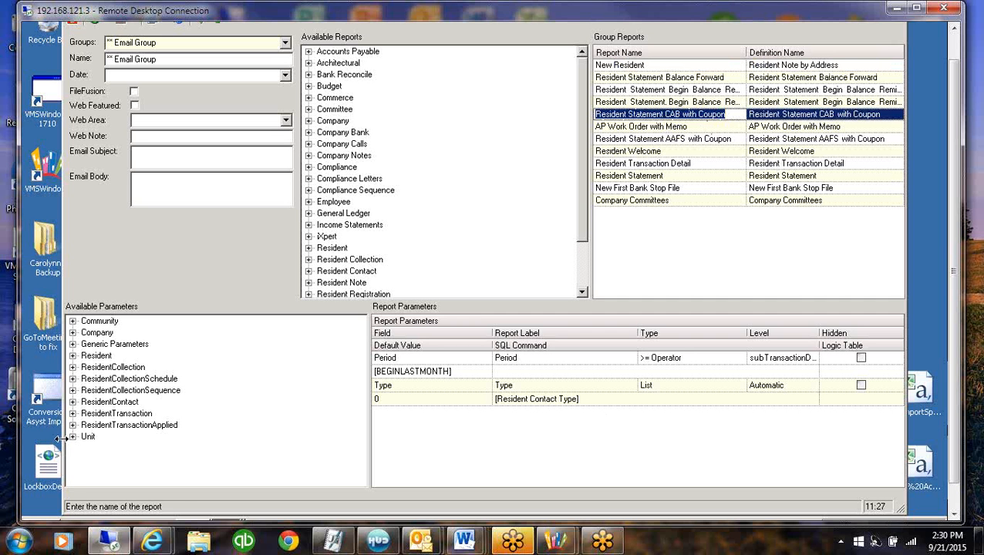
pyautogui.click(73, 402)
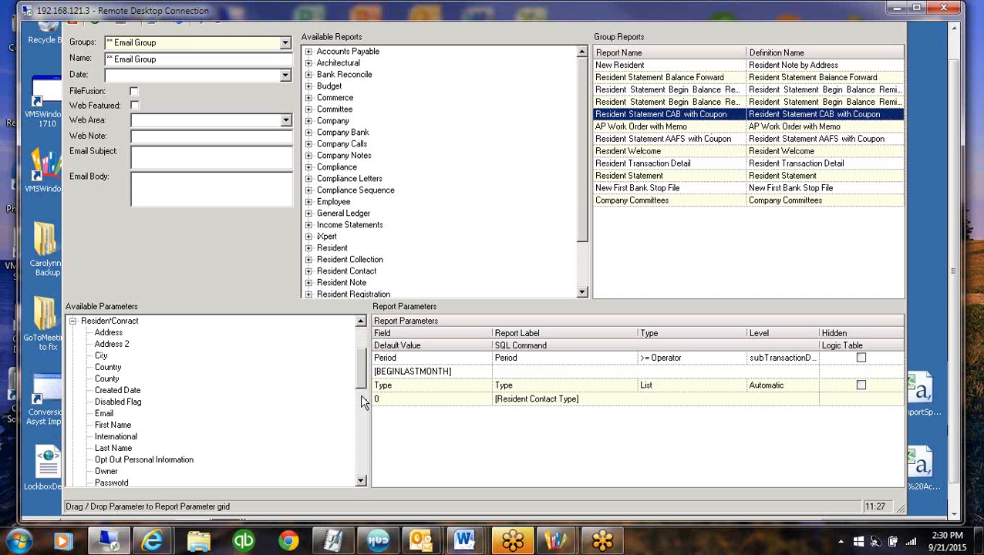
pyautogui.scroll(-2, 363, 401)
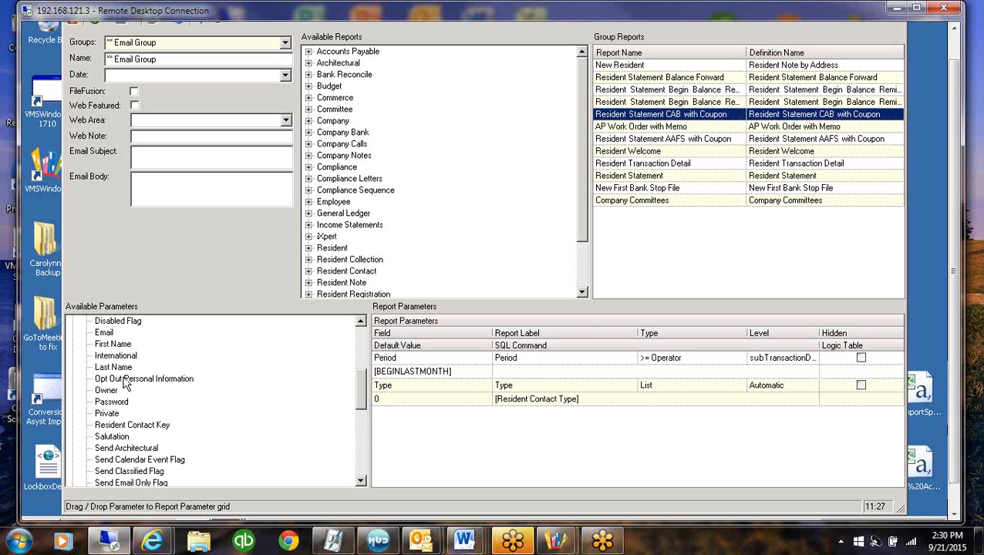
pyautogui.click(106, 334)
pyautogui.moveTo(106, 334); pyautogui.dragTo(562, 436)
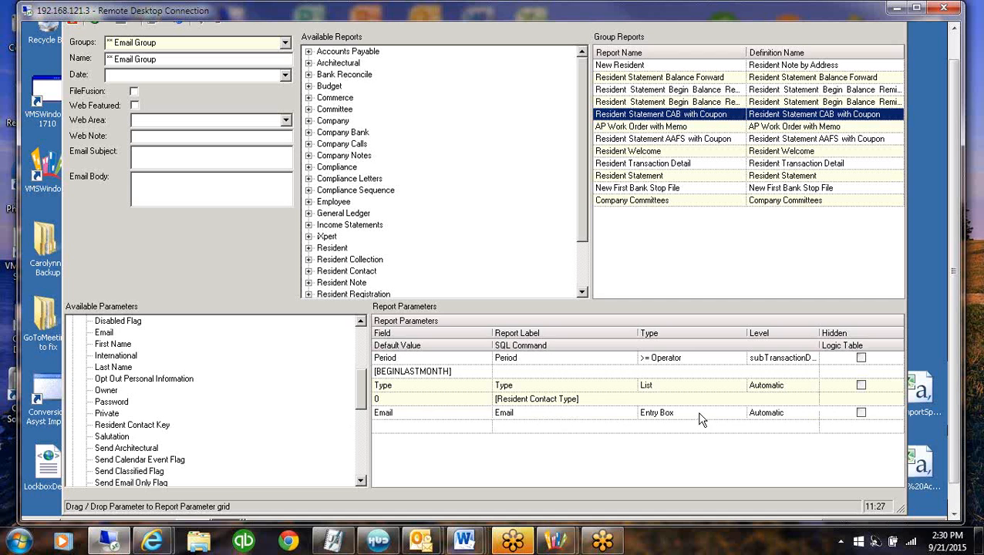
# Set the Email parameter's type to No Data Check
pyautogui.click(703, 418)
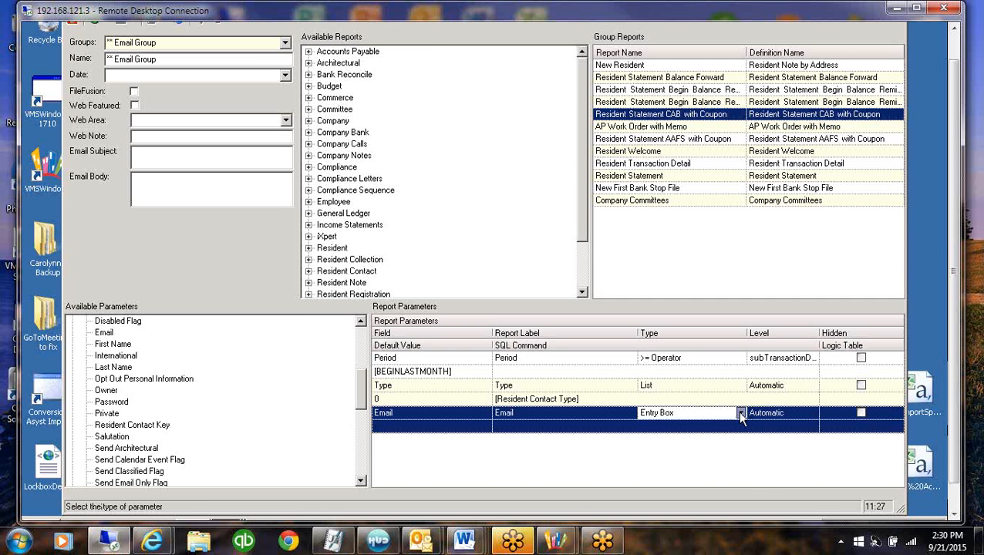
pyautogui.click(741, 416)
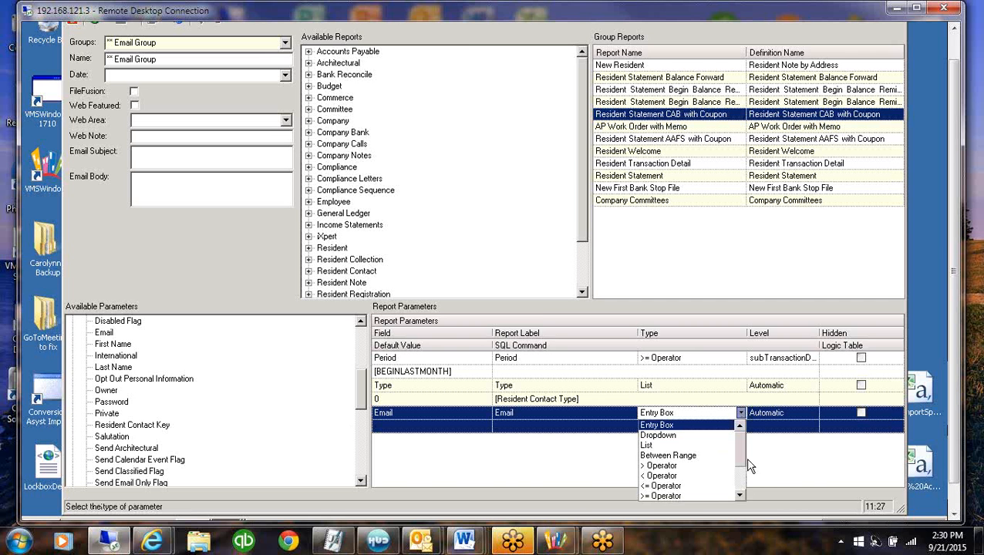
pyautogui.click(739, 494)
pyautogui.click(667, 465)
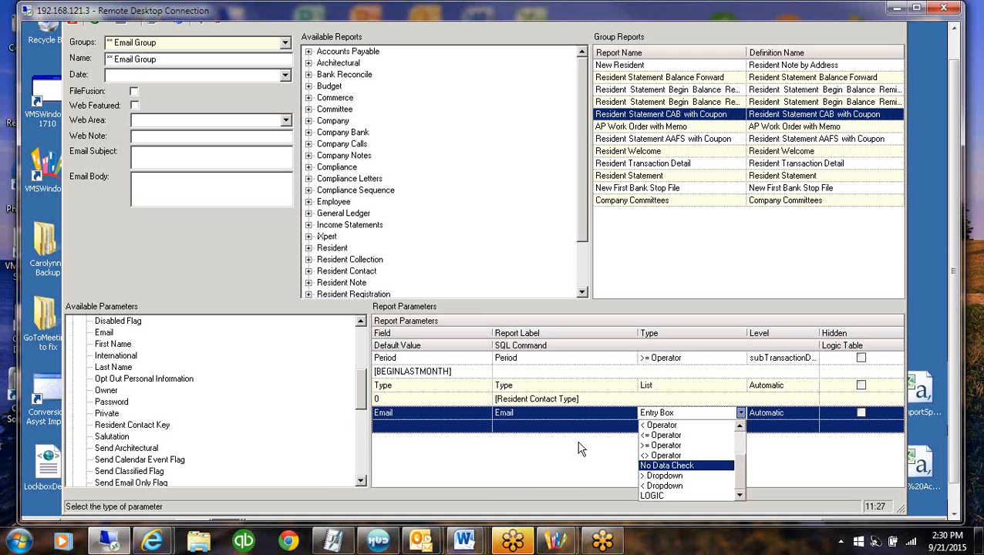
pyautogui.click(465, 431)
# Set the Email parameter's SQL command to [Yes/No] and its default value to 1
pyautogui.click(798, 426)
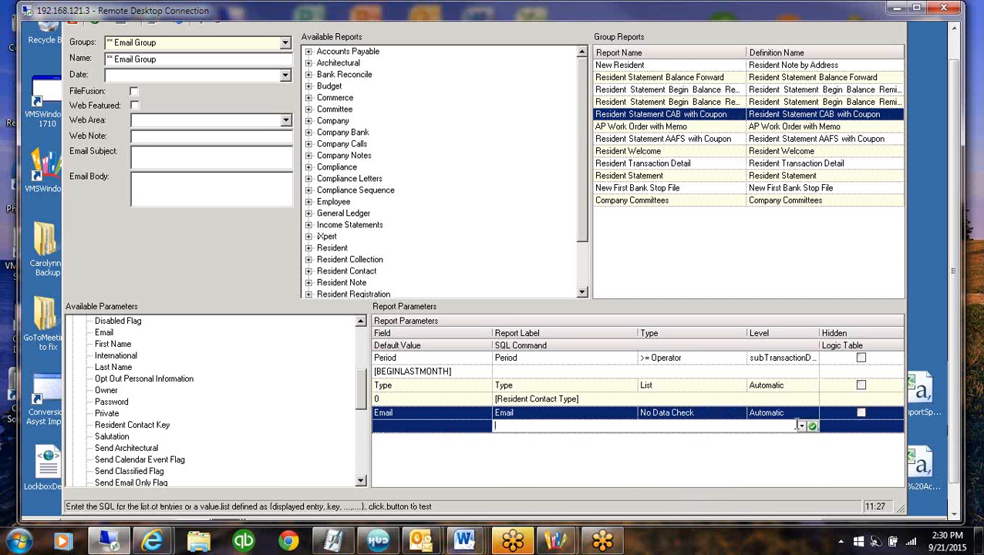
pyautogui.click(802, 427)
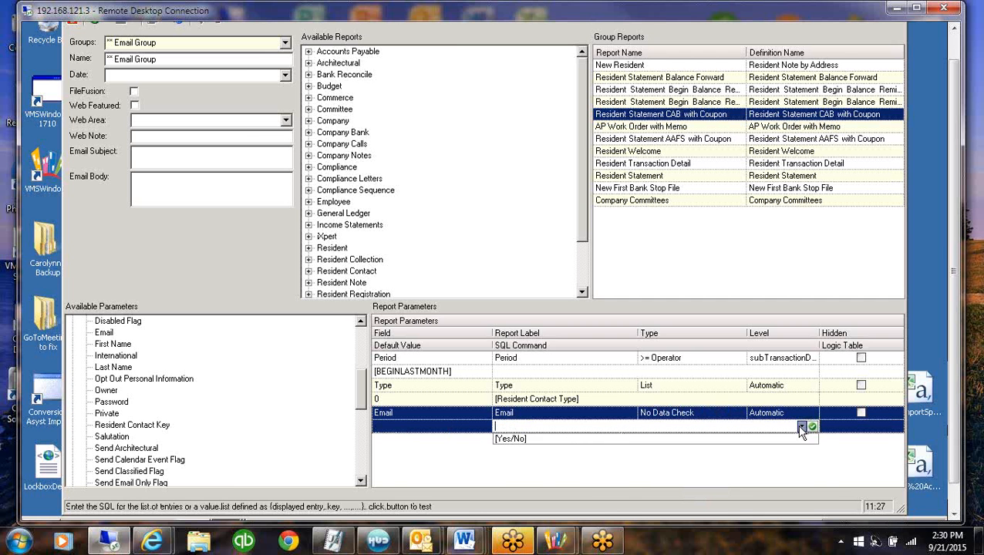
pyautogui.click(515, 441)
pyautogui.click(400, 426)
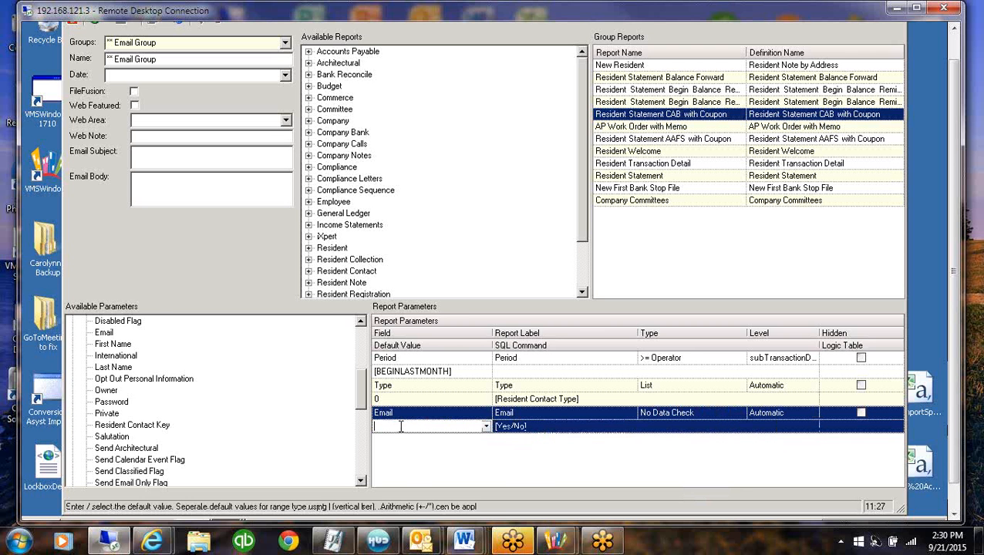
pyautogui.write('1')
pyautogui.click(416, 415)
pyautogui.click(548, 387)
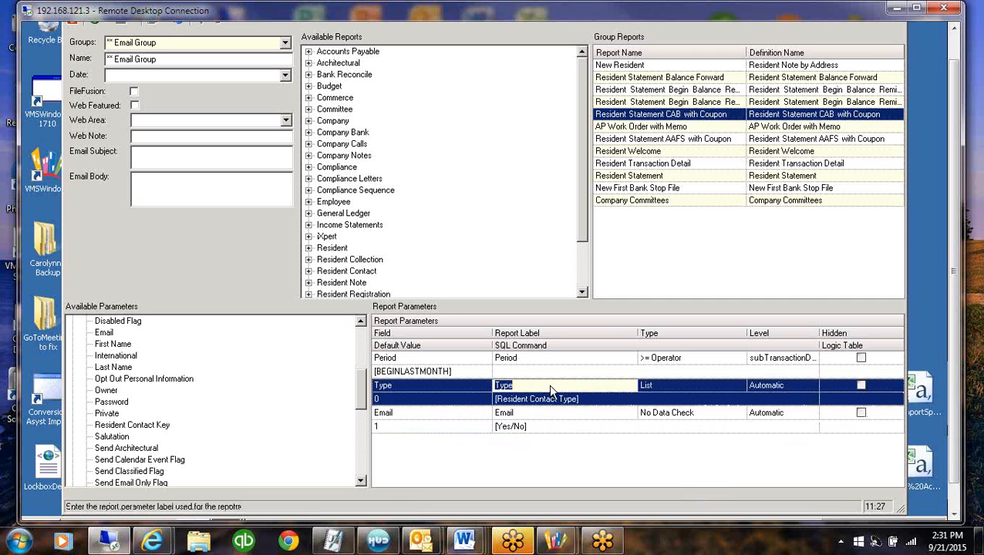
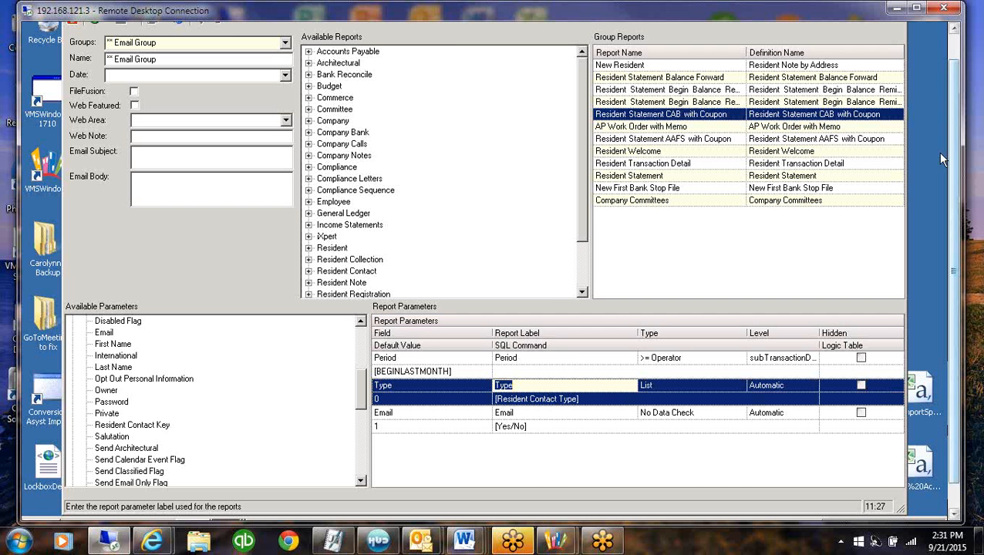
# Display the definition of the Ixpert/file fusion Test report group
pyautogui.moveTo(956, 129); pyautogui.dragTo(959, 108)
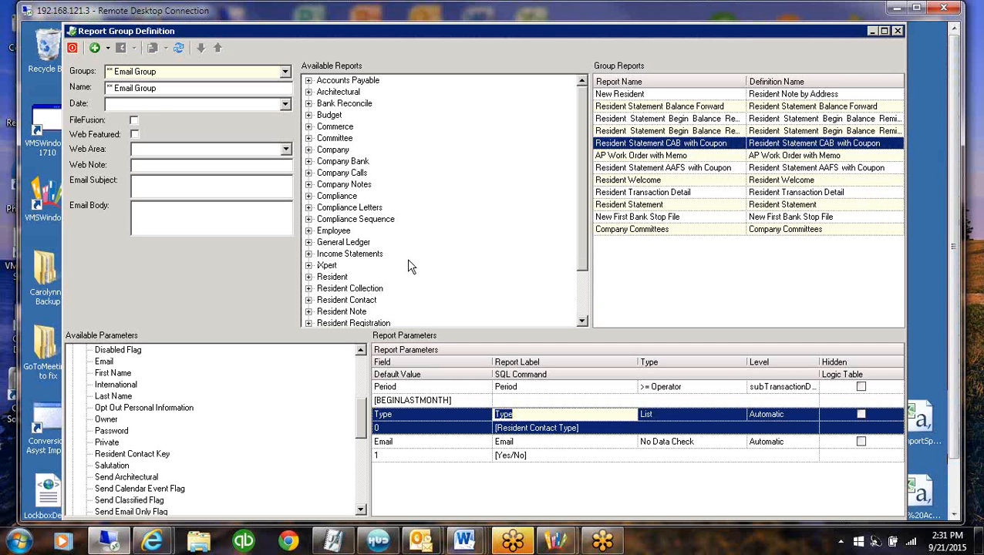
pyautogui.click(285, 72)
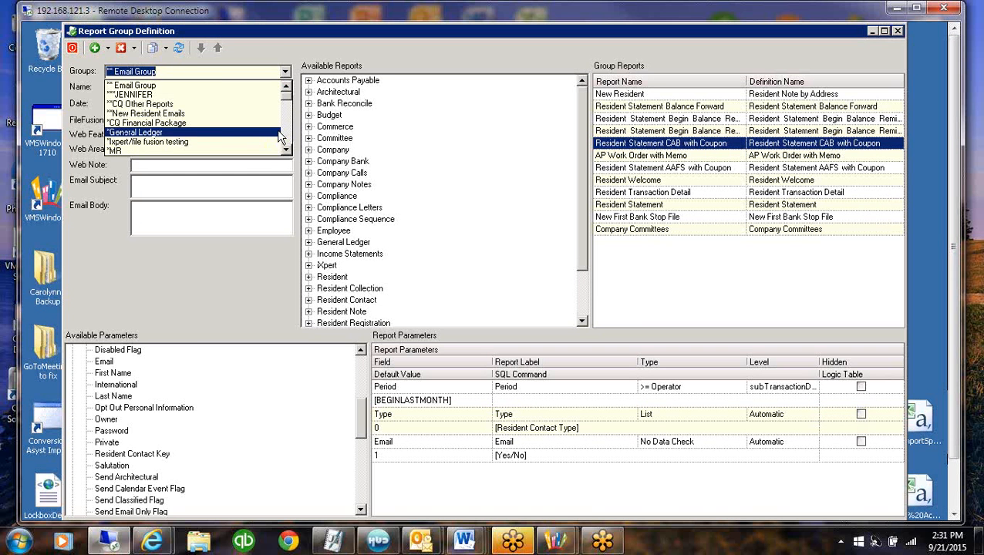
pyautogui.click(287, 138)
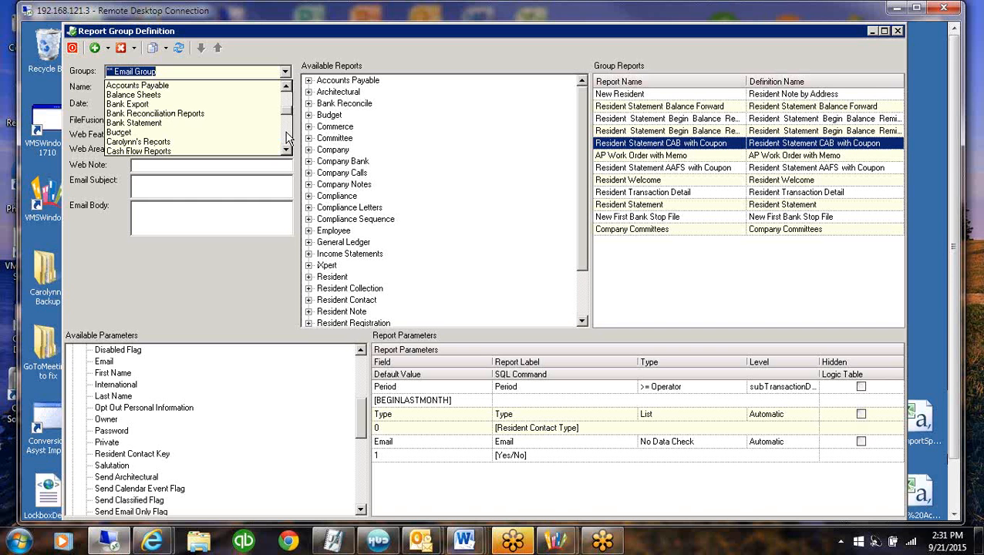
pyautogui.click(287, 137)
pyautogui.click(287, 137)
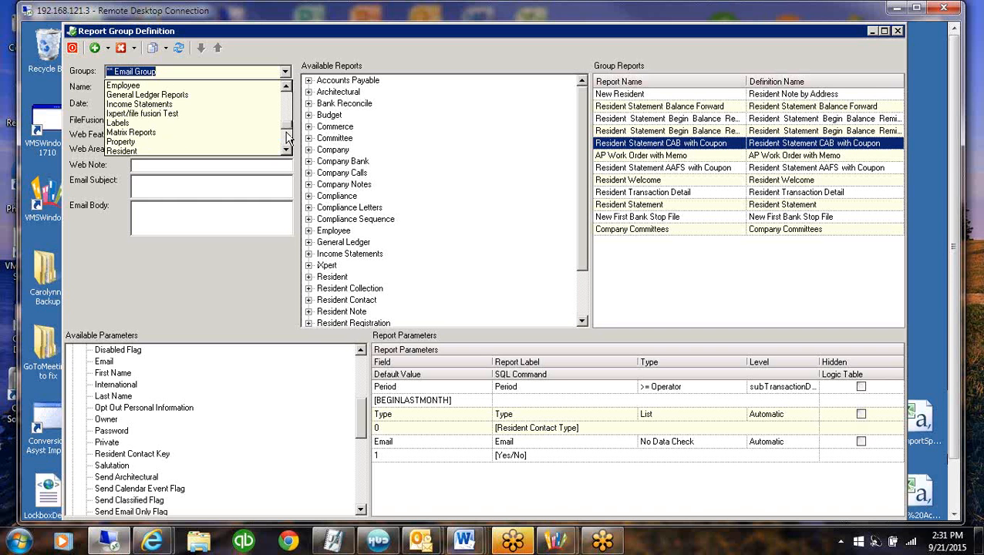
pyautogui.click(287, 137)
pyautogui.click(290, 103)
pyautogui.click(157, 115)
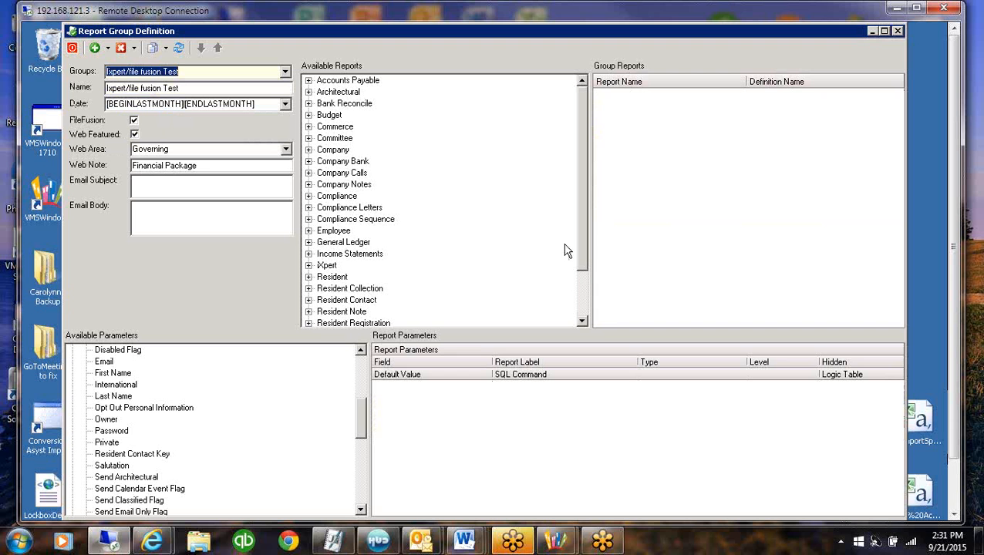
# Load the *CQ Financial Package report group and make a copy of it
pyautogui.click(197, 74)
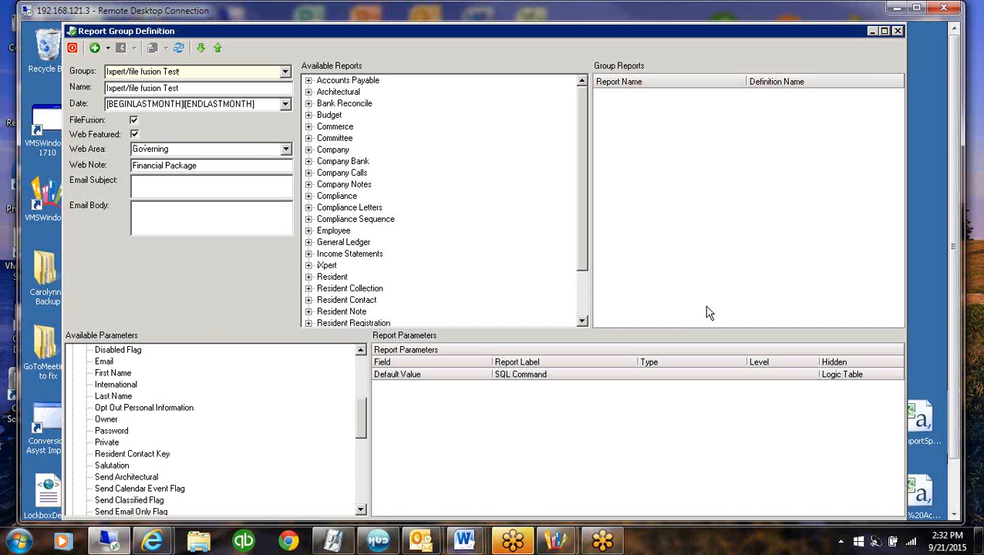
pyautogui.click(285, 73)
pyautogui.moveTo(285, 123); pyautogui.dragTo(284, 86)
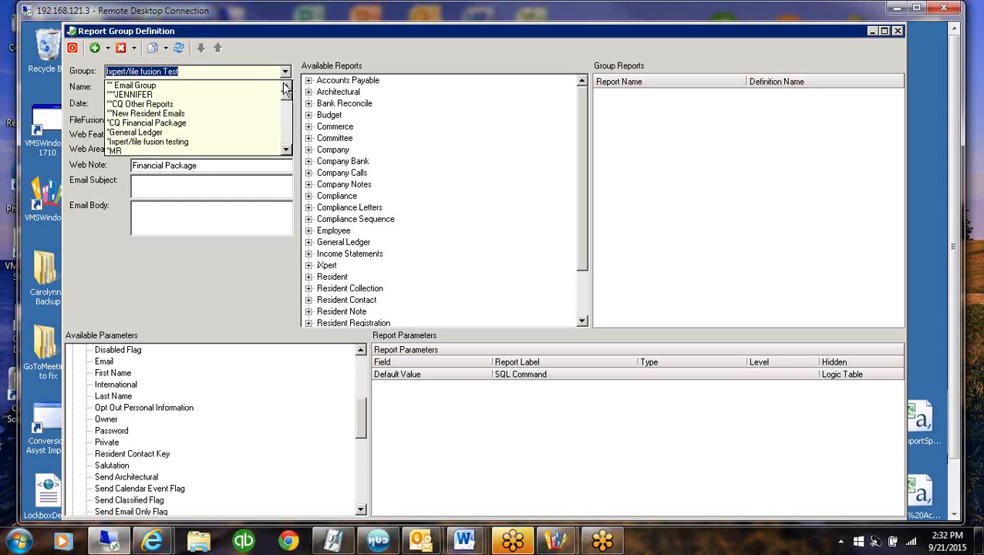
pyautogui.click(151, 123)
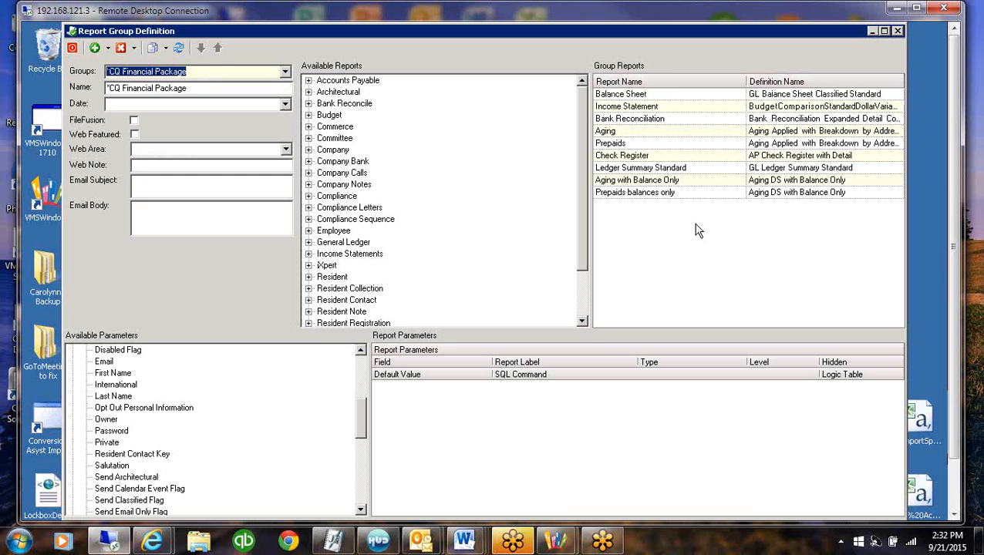
pyautogui.click(170, 48)
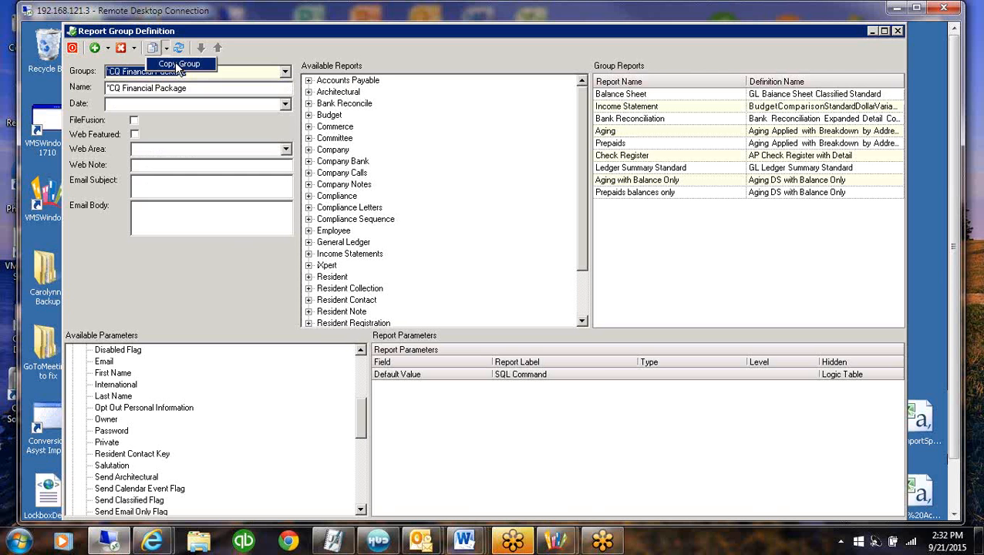
pyautogui.click(496, 334)
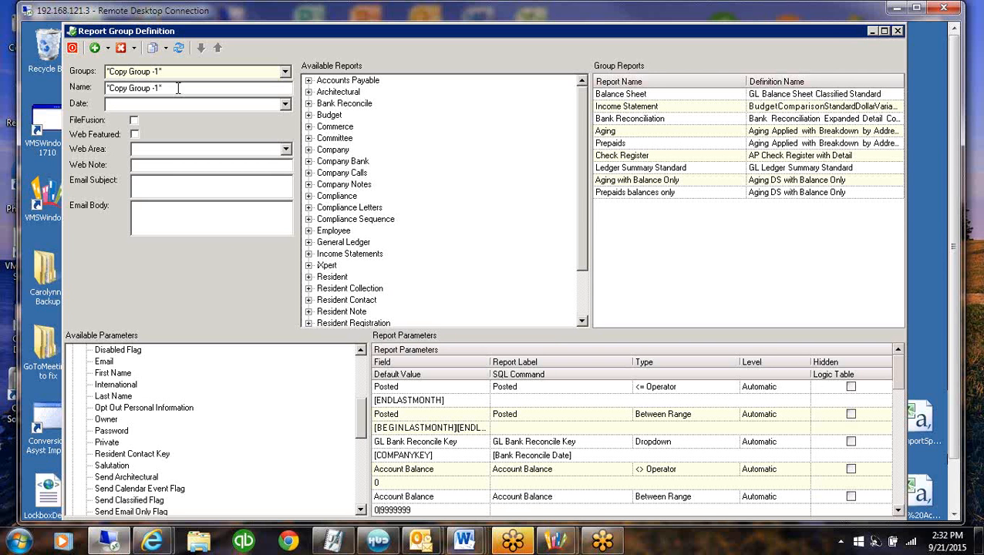
# Rename the copied report group to *Financial - FF
pyautogui.moveTo(164, 88); pyautogui.dragTo(44, 83)
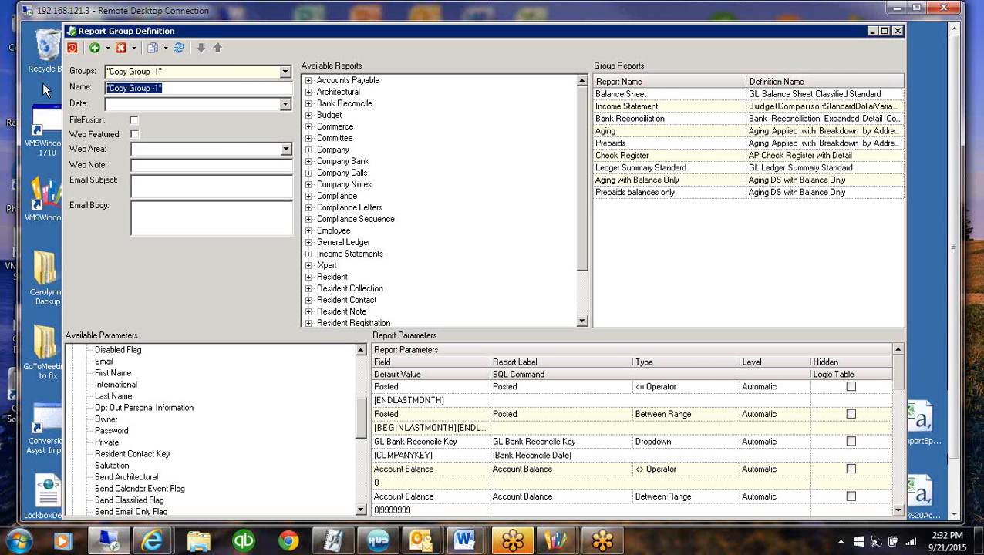
pyautogui.write('*')
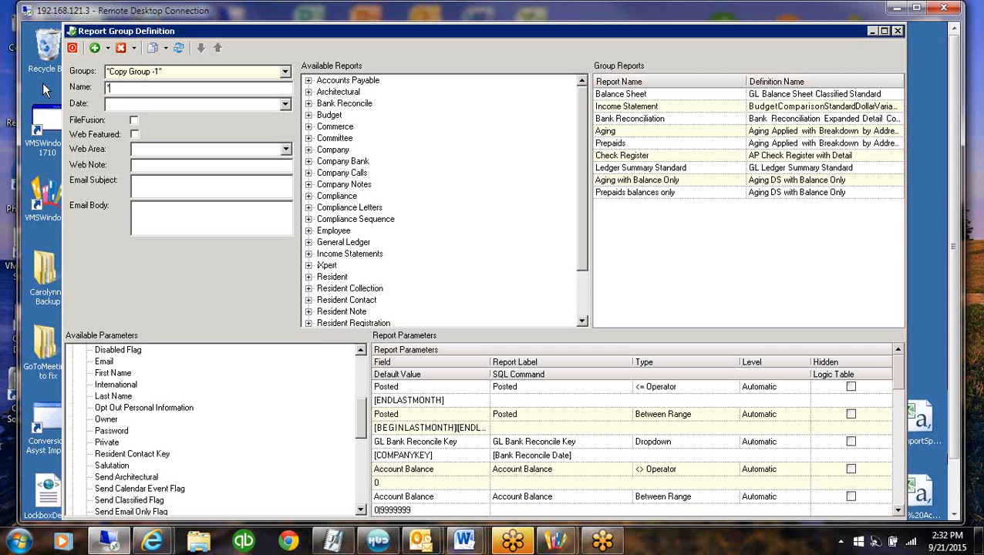
pyautogui.write('Financial - FF')
pyautogui.press('Tab')
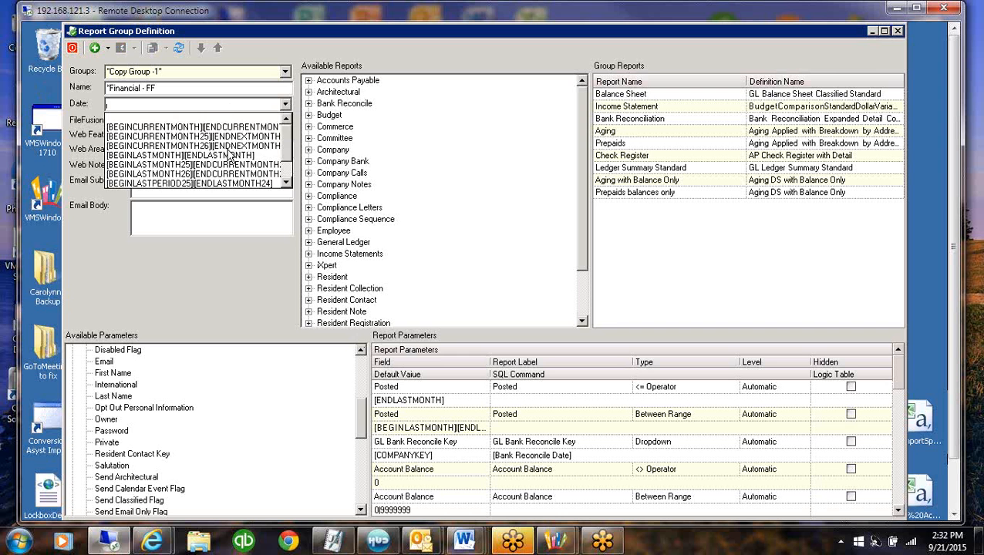
# Set the group's date to [BEGINLASTMONTH][ENDLASTMONTH] and enable FileFusion and Web Featured
pyautogui.click(170, 156)
pyautogui.click(135, 122)
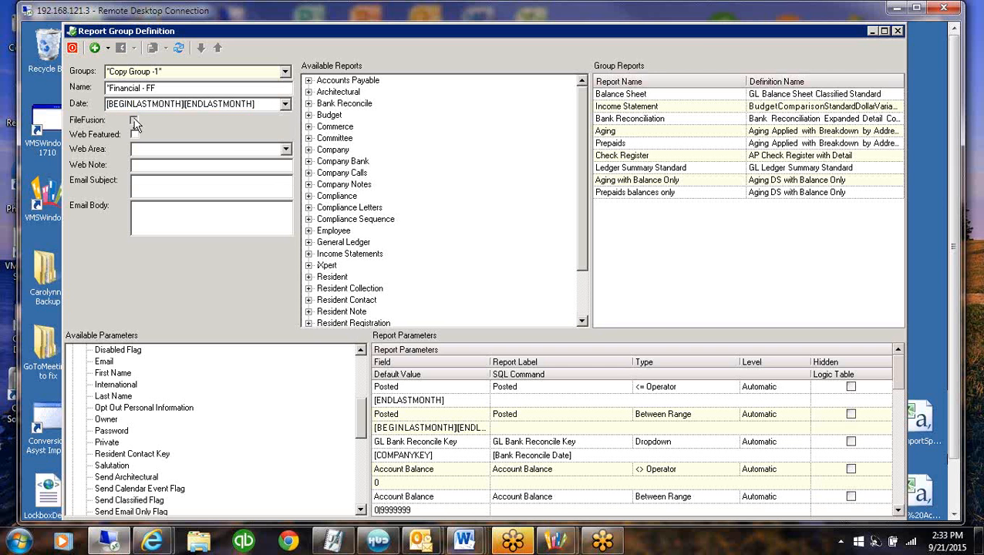
pyautogui.click(135, 136)
# Set the *Financial - FF group's web area to Governing
pyautogui.click(285, 149)
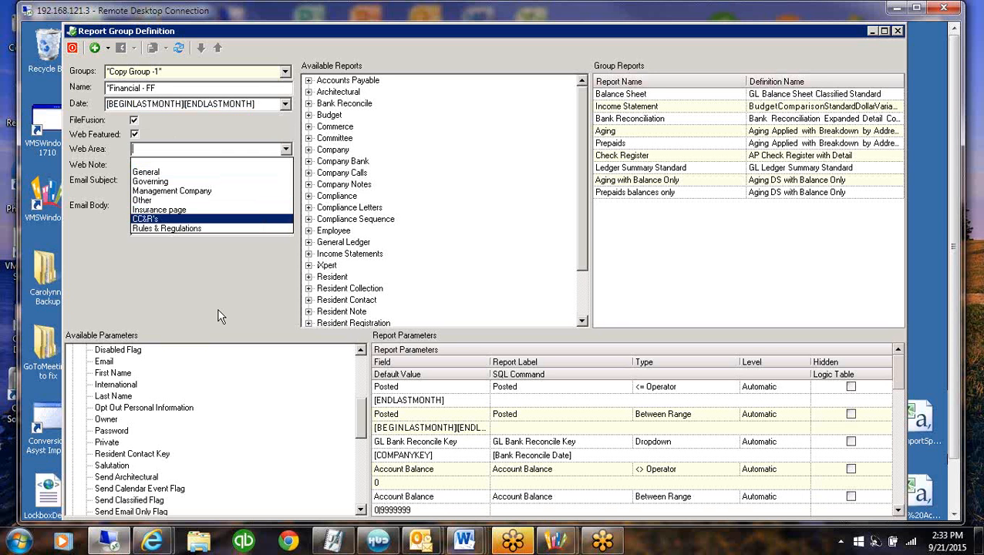
pyautogui.click(147, 182)
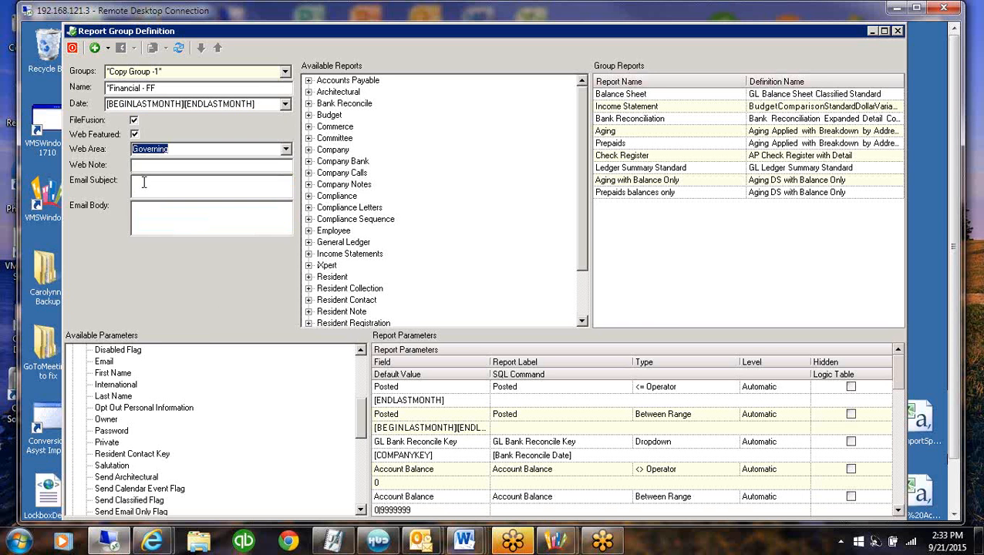
pyautogui.click(174, 149)
pyautogui.click(286, 151)
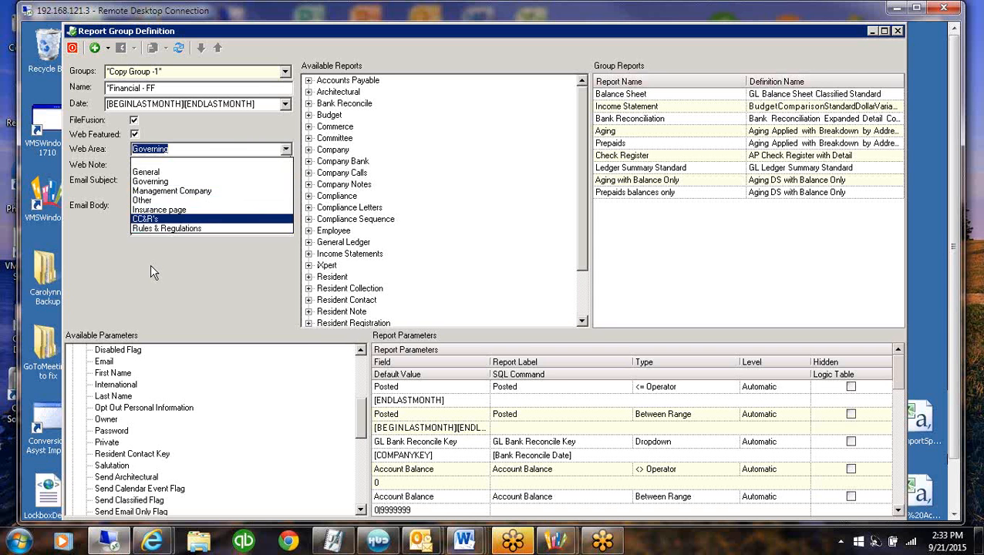
pyautogui.click(145, 181)
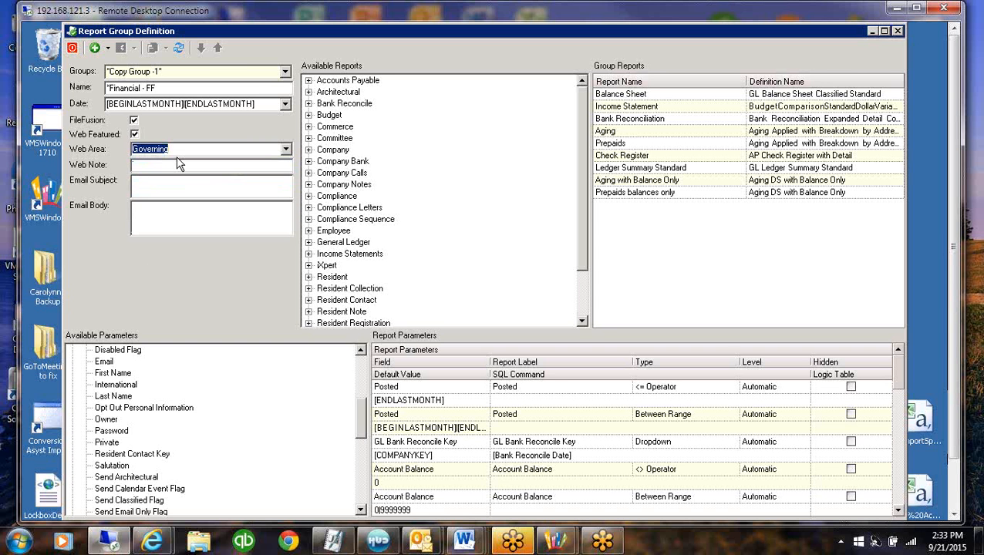
# Enter Financial Package as the group's web note, leaving the email subject and body empty
pyautogui.click(147, 163)
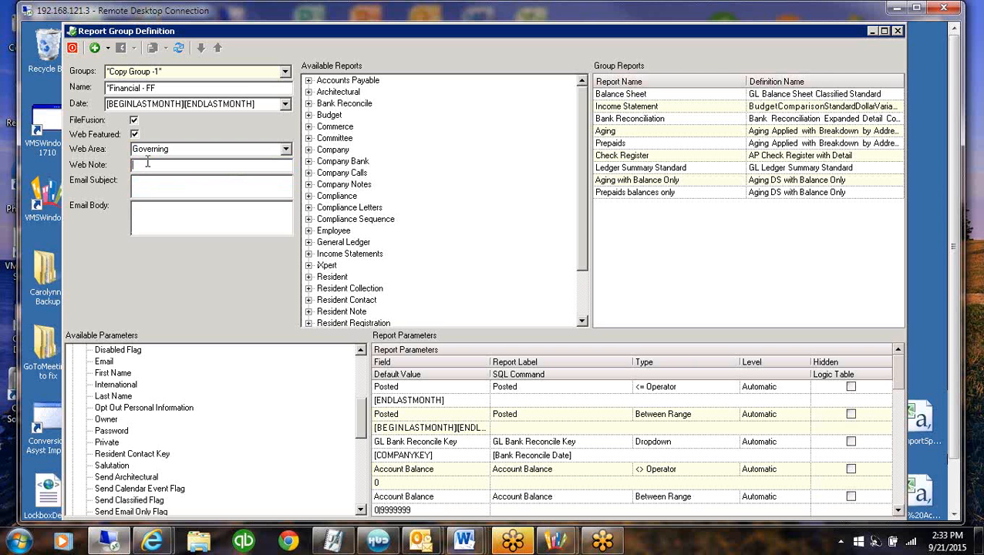
pyautogui.write('Financial Pac')
pyautogui.write('kage')
pyautogui.click(148, 182)
pyautogui.press('Tab')
# Add the iXpert Bank Statement report from the iXpert category to the *Financial - FF group reports
pyautogui.click(632, 119)
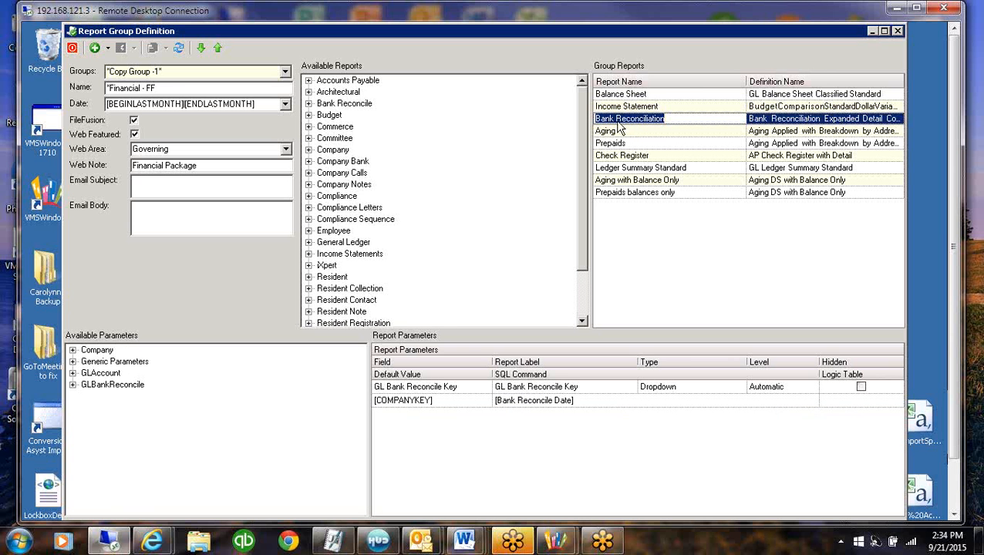
pyautogui.click(308, 266)
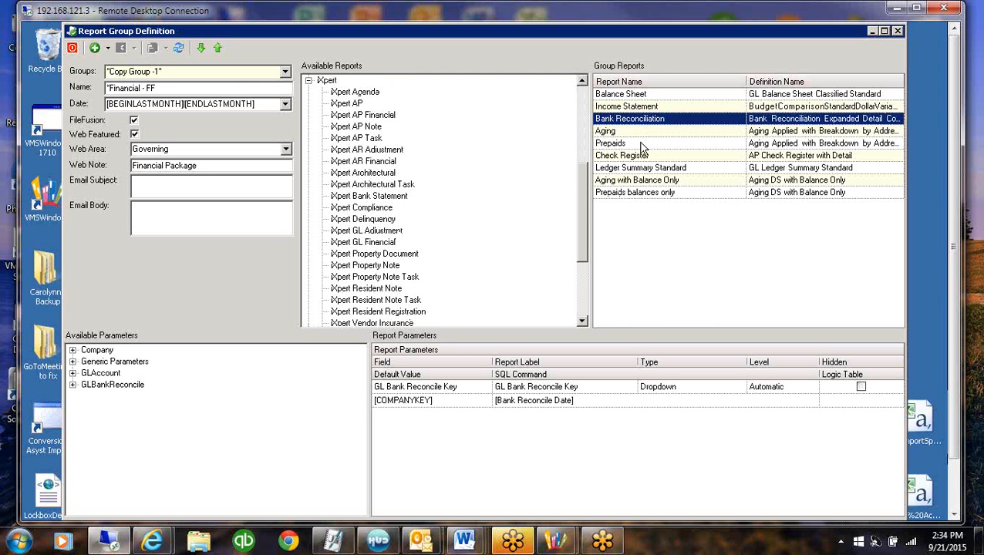
pyautogui.scroll(5, 581, 178)
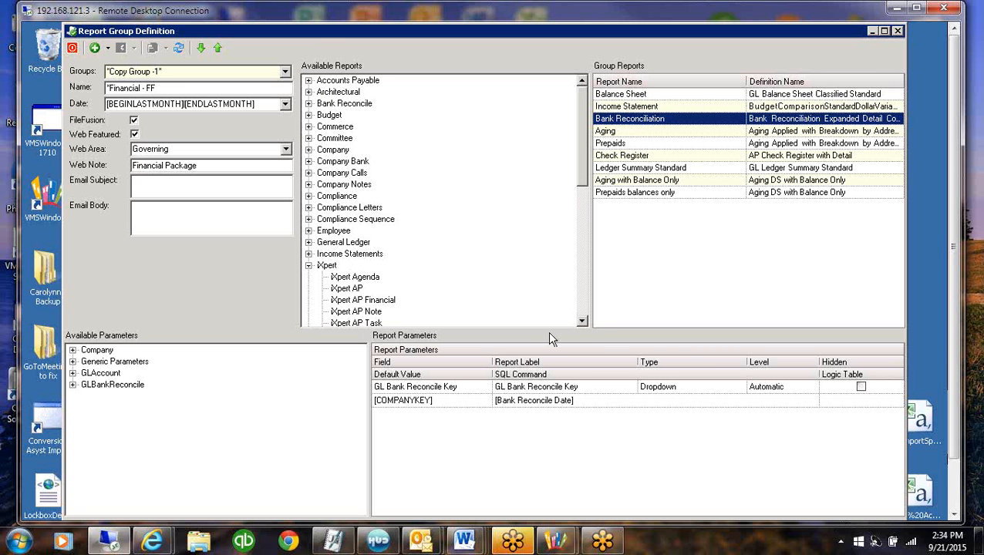
pyautogui.click(582, 315)
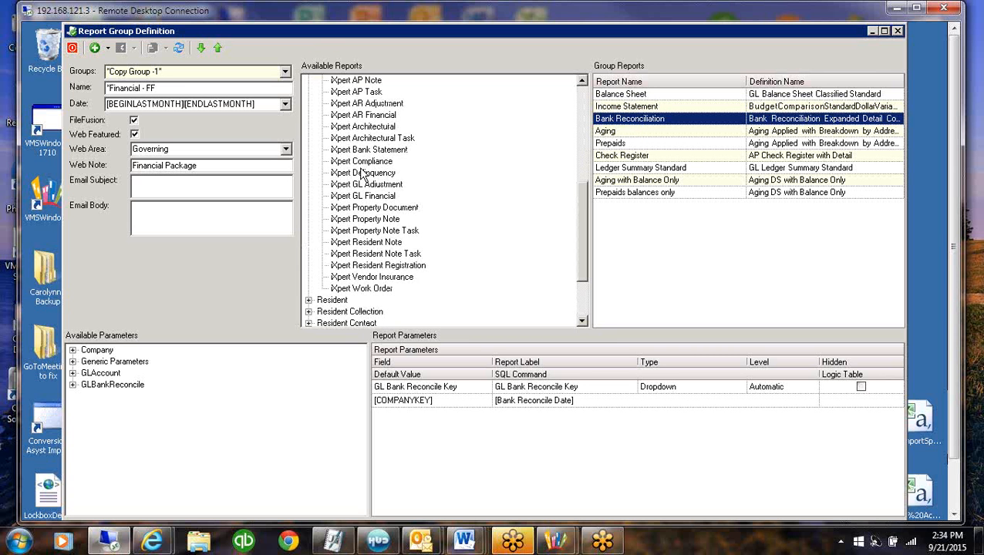
pyautogui.click(378, 151)
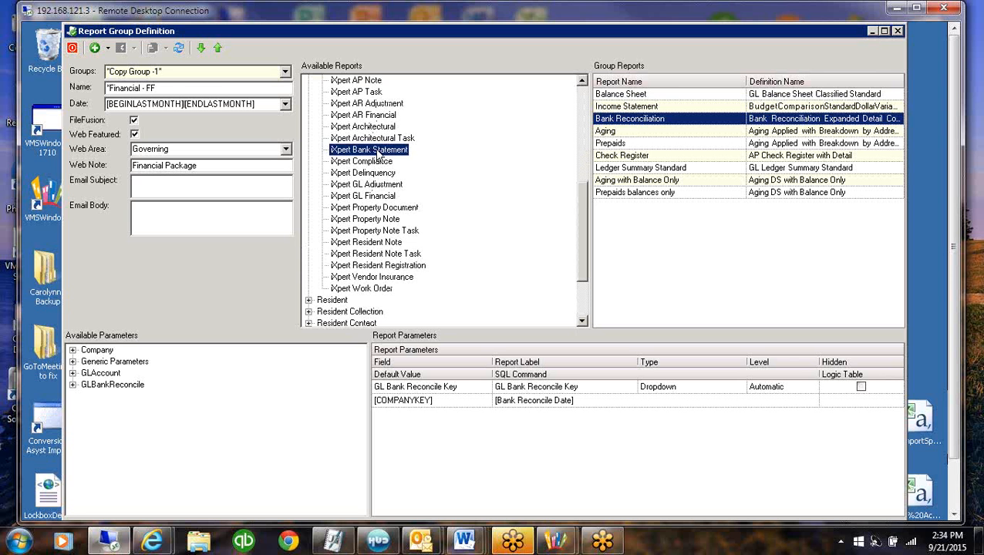
pyautogui.moveTo(378, 153); pyautogui.dragTo(617, 251)
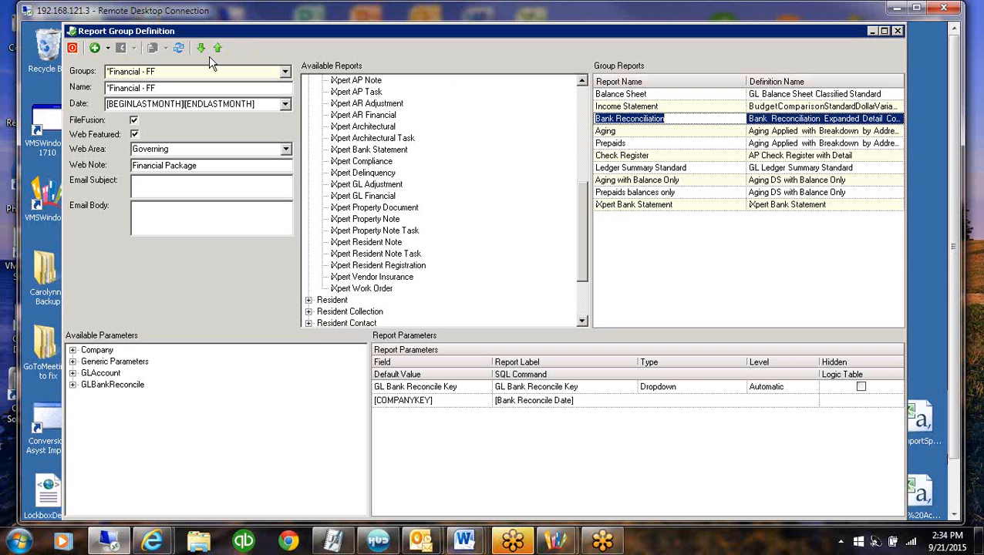
# Move the iXpert Bank Statement report up the group list to directly below Bank Reconciliation
pyautogui.click(684, 206)
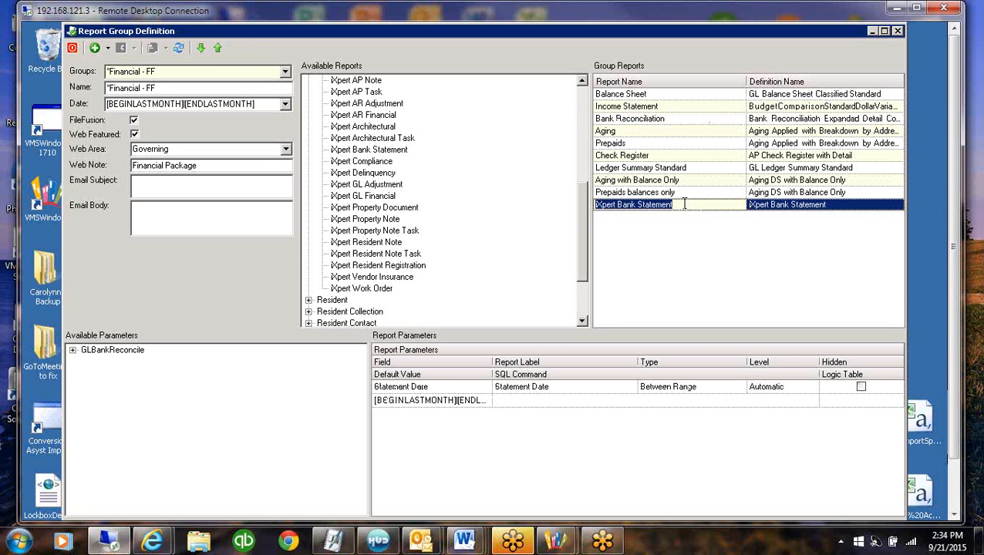
pyautogui.click(218, 48)
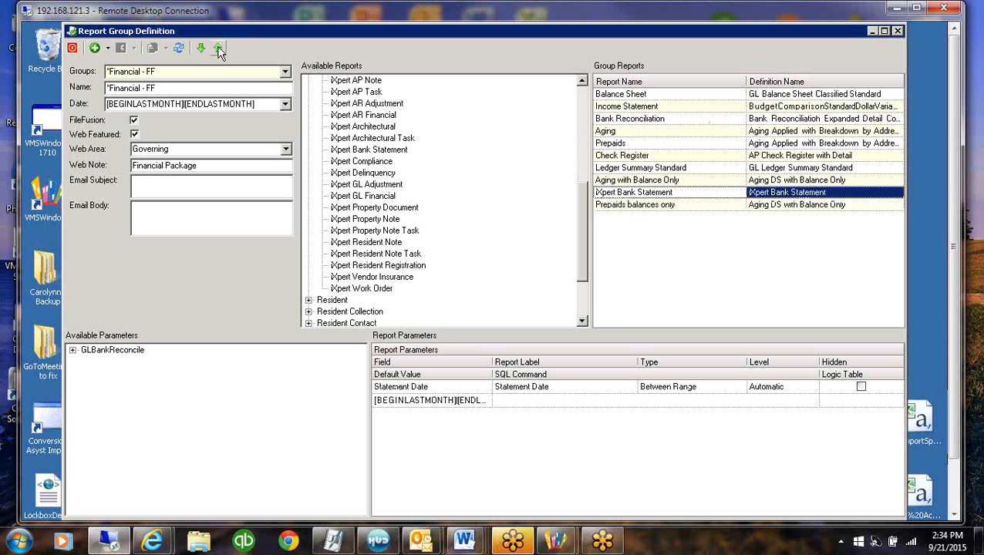
pyautogui.click(219, 49)
pyautogui.click(218, 49)
pyautogui.click(218, 49)
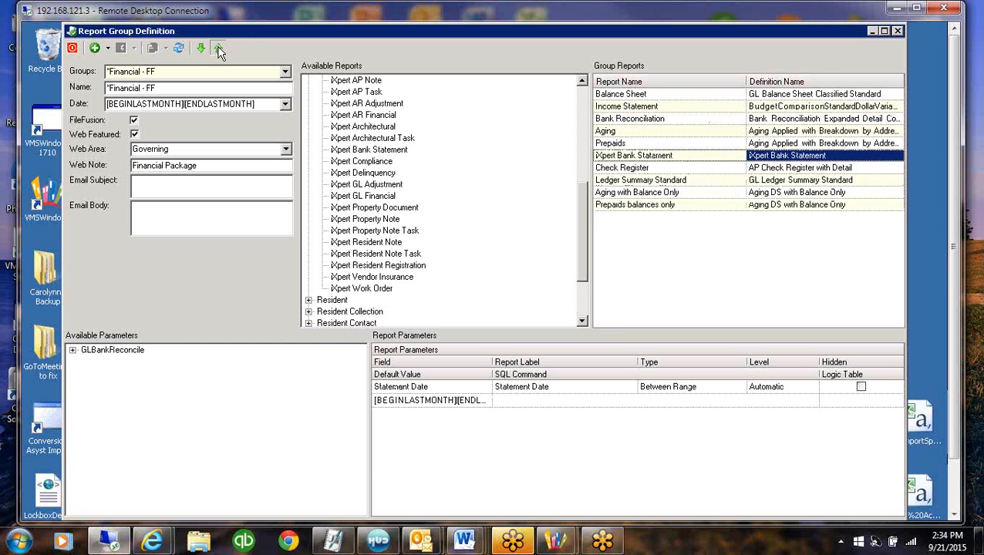
pyautogui.click(218, 48)
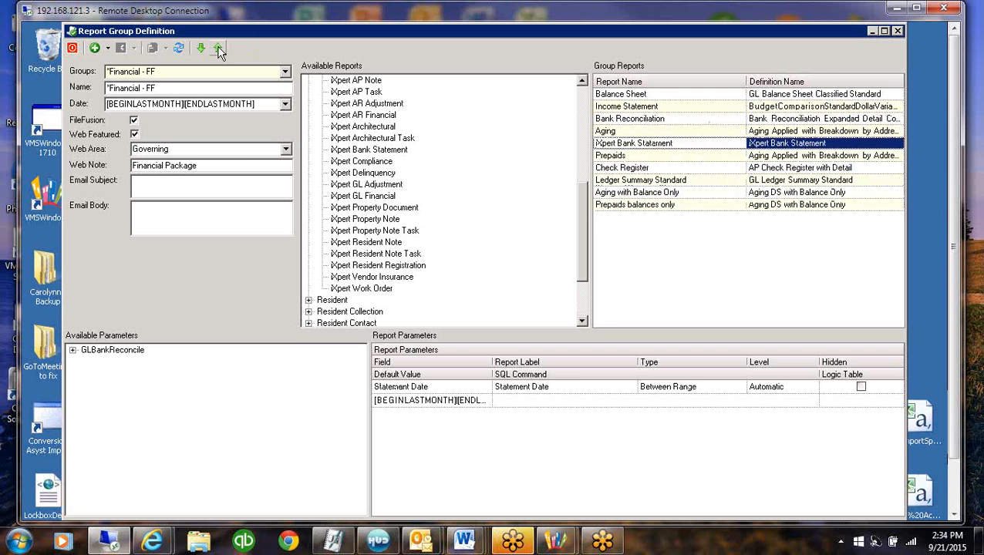
pyautogui.click(219, 49)
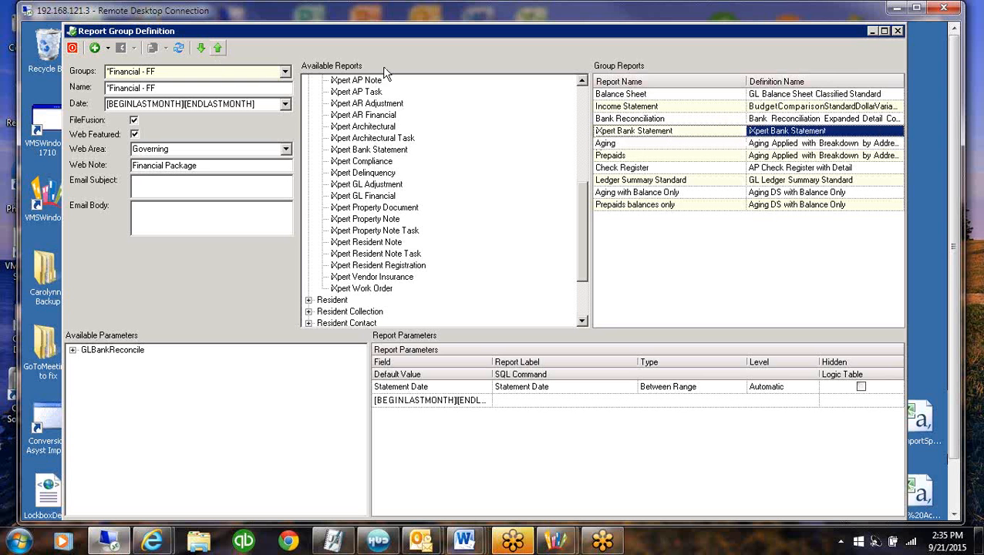
# Review the report parameters of the Balance Sheet, Income Statement, Bank Reconciliation and Check Register reports
pyautogui.click(650, 94)
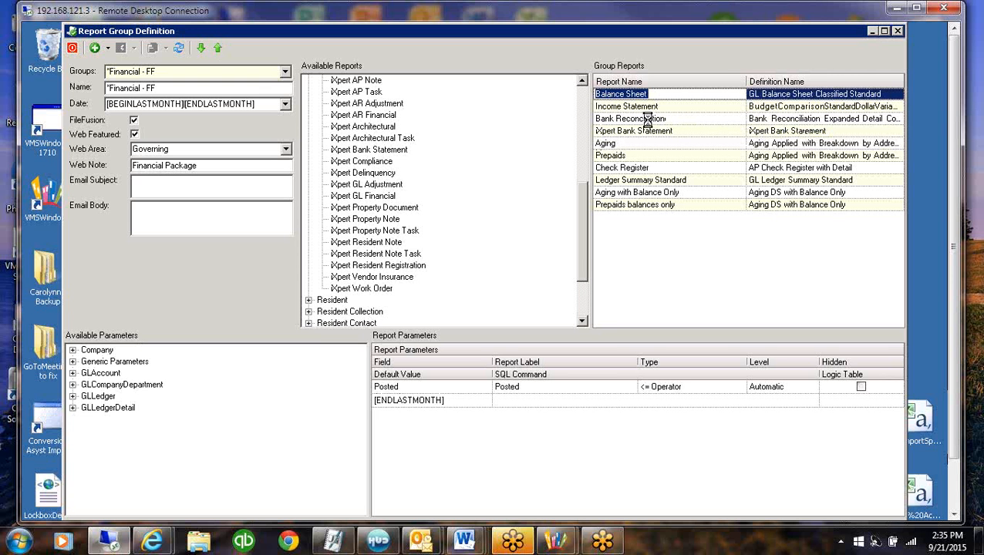
pyautogui.click(646, 109)
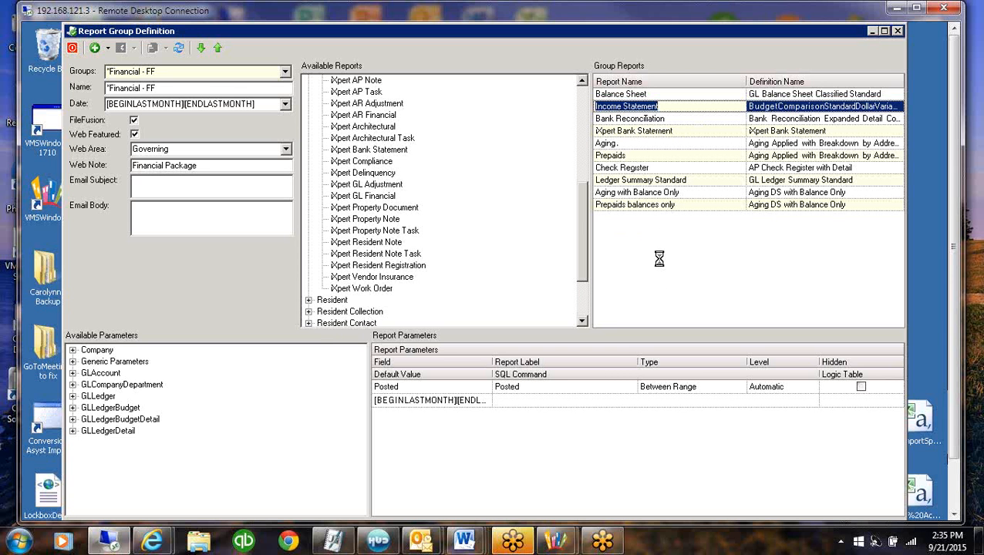
pyautogui.press('Down')
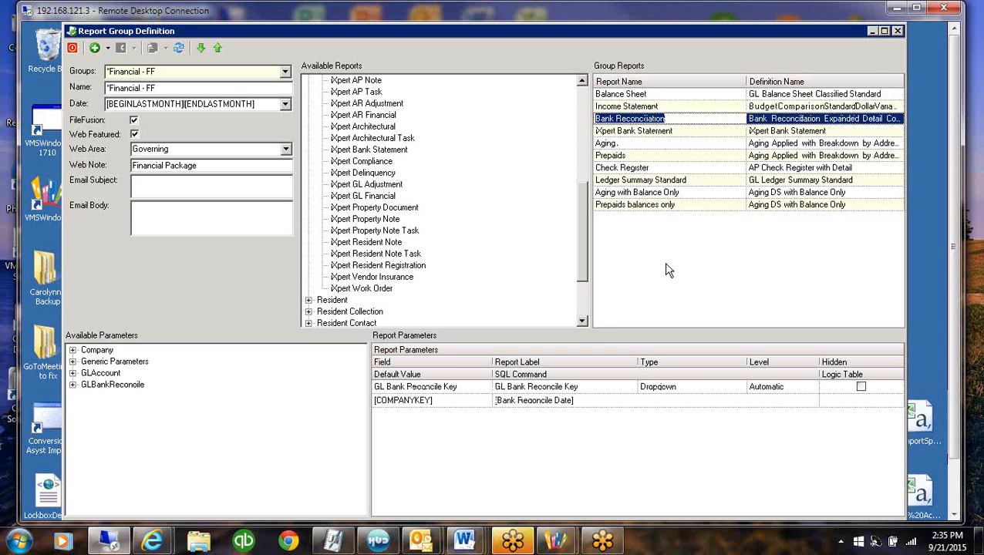
pyautogui.click(656, 167)
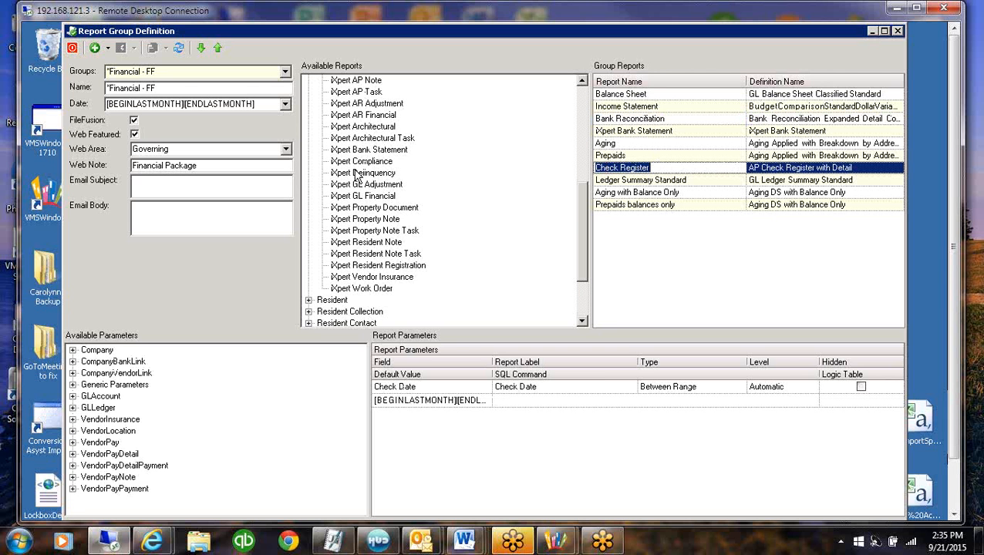
# Add the iXpert Delinquency report to the *Financial - FF group and move it up to directly below Prepaids
pyautogui.moveTo(353, 177); pyautogui.dragTo(681, 266)
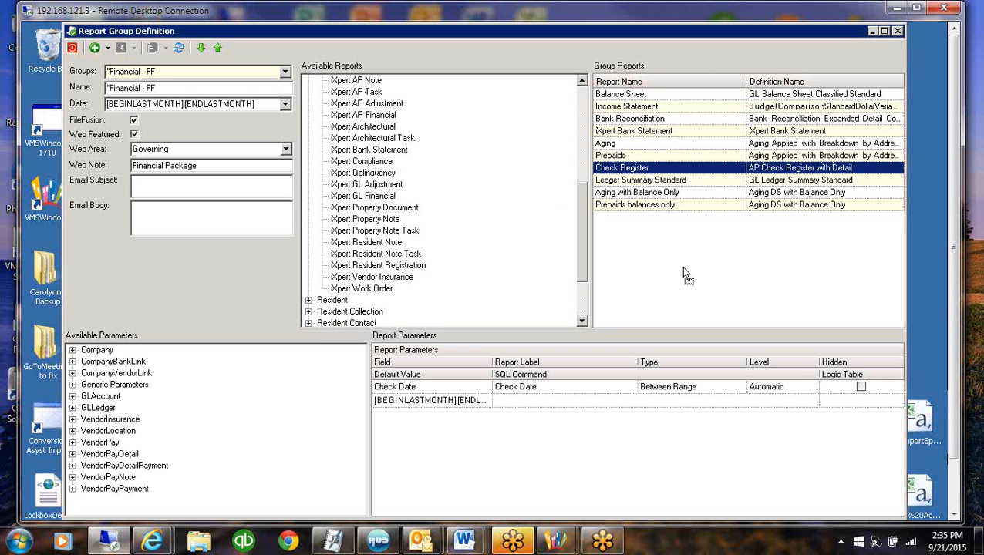
pyautogui.click(218, 48)
pyautogui.click(218, 49)
pyautogui.click(218, 49)
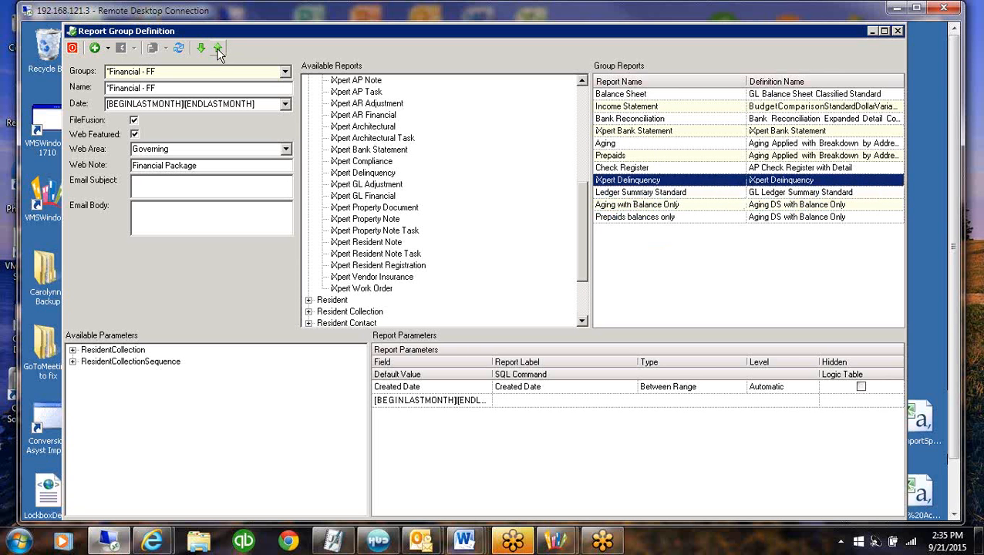
pyautogui.click(219, 48)
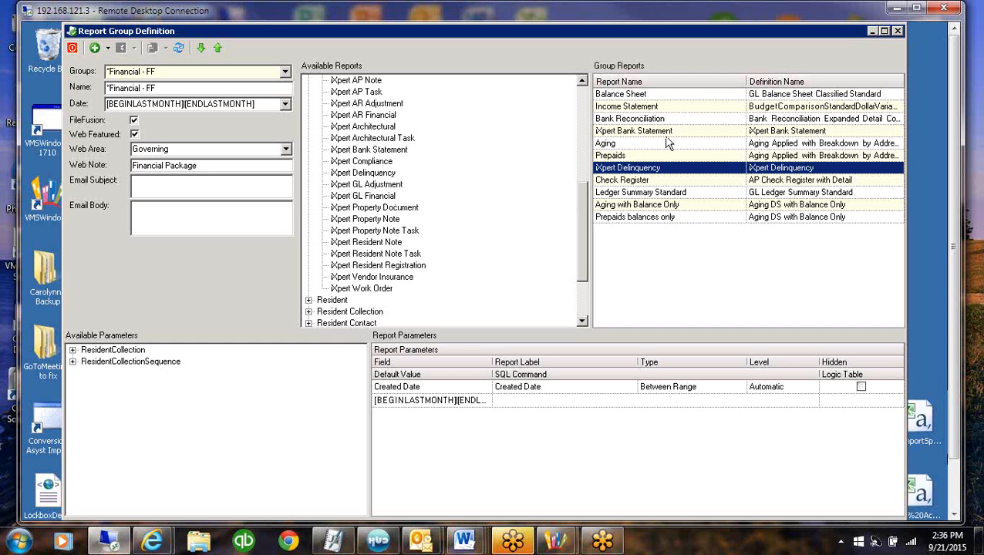
# Add the iXpert Agenda report from the iXpert category to the *Financial - FF group reports
pyautogui.click(364, 127)
pyautogui.click(368, 139)
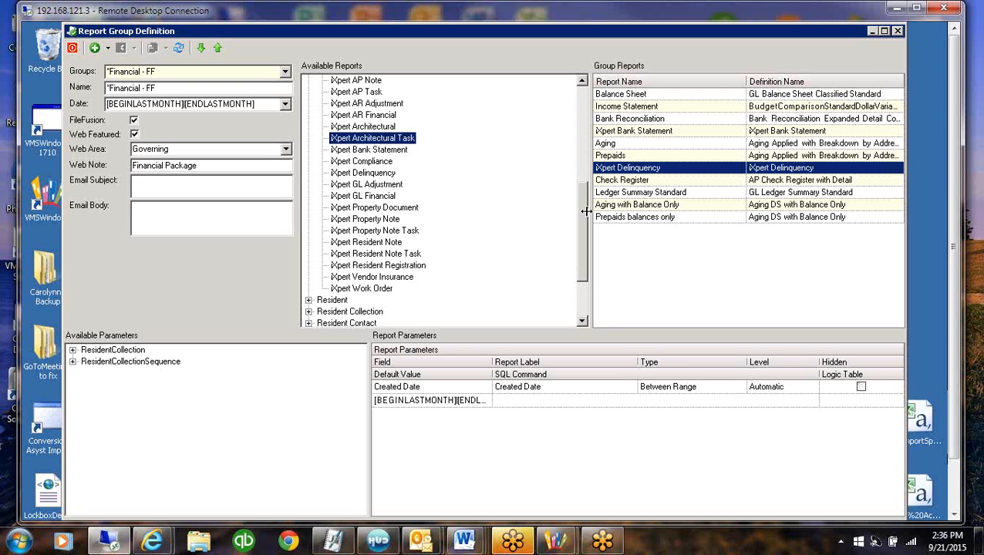
pyautogui.moveTo(586, 216); pyautogui.dragTo(586, 145)
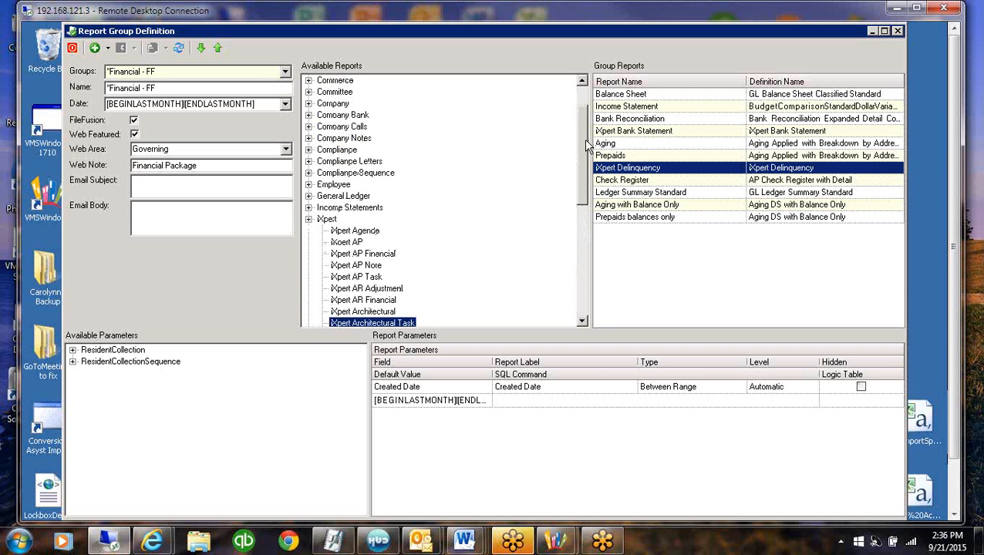
pyautogui.click(651, 94)
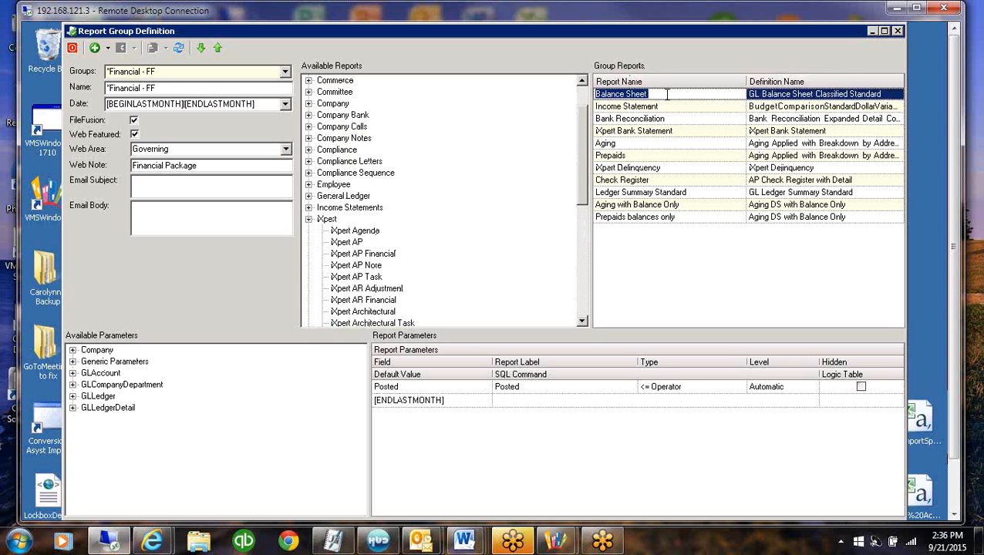
pyautogui.click(351, 233)
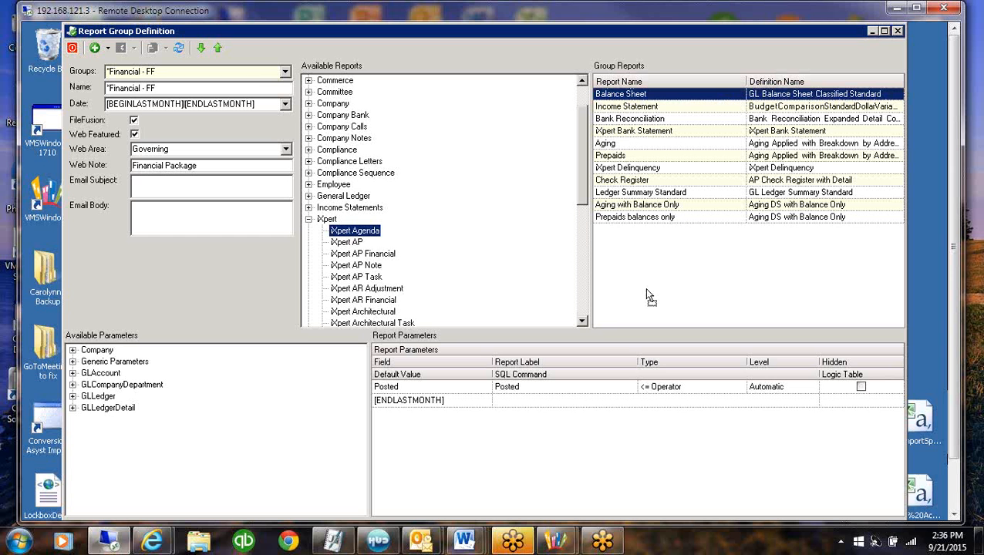
pyautogui.moveTo(669, 294); pyautogui.dragTo(665, 290)
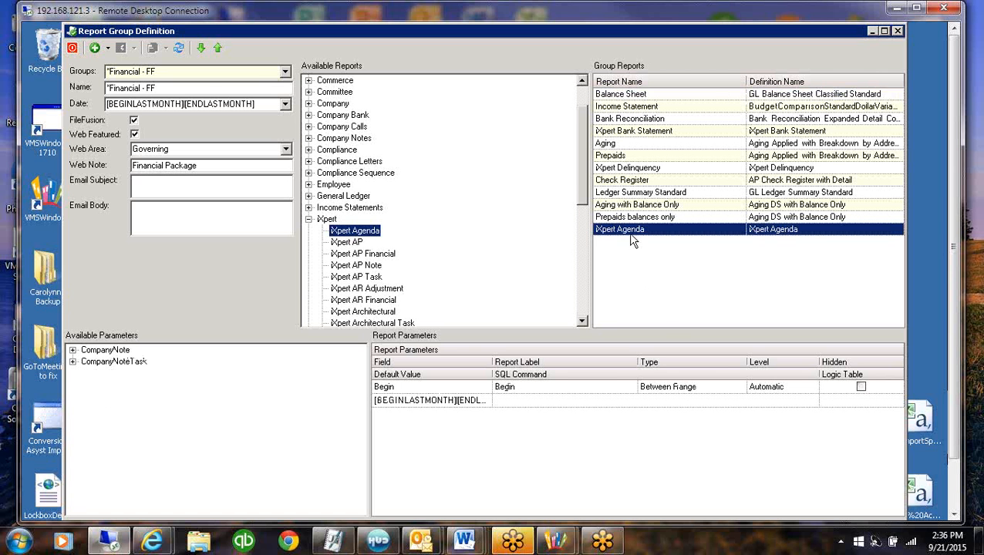
# Move the iXpert Agenda report to the very start of the group list and check the default range of its Begin parameter
pyautogui.click(218, 47)
pyautogui.click(219, 47)
pyautogui.click(218, 47)
pyautogui.click(218, 47)
pyautogui.click(218, 48)
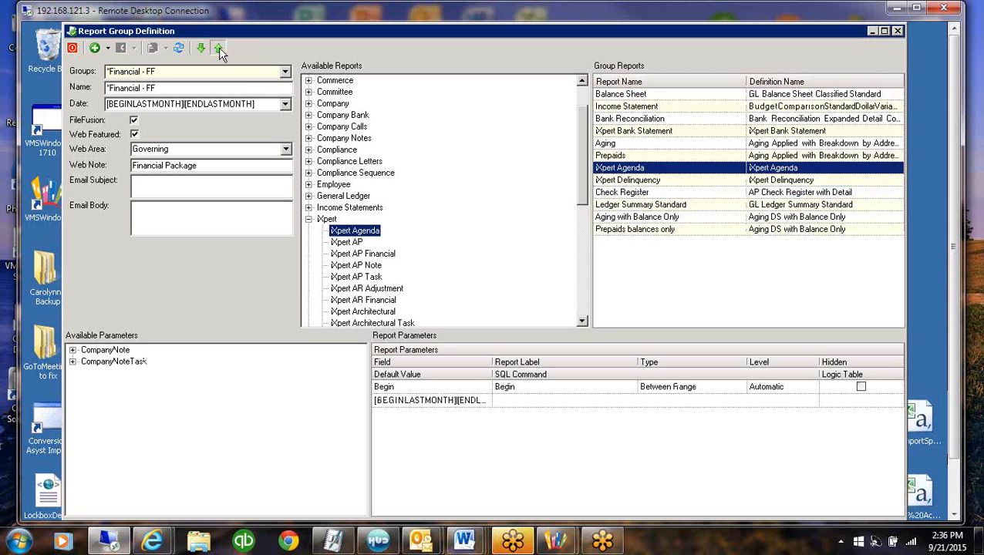
pyautogui.click(218, 47)
pyautogui.click(219, 47)
pyautogui.click(218, 47)
pyautogui.click(219, 47)
pyautogui.click(219, 46)
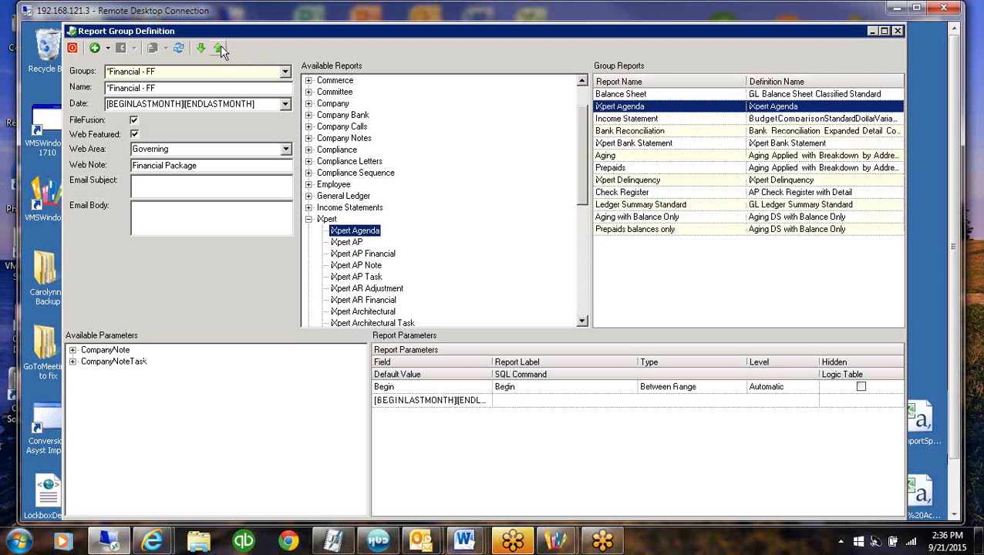
pyautogui.click(219, 46)
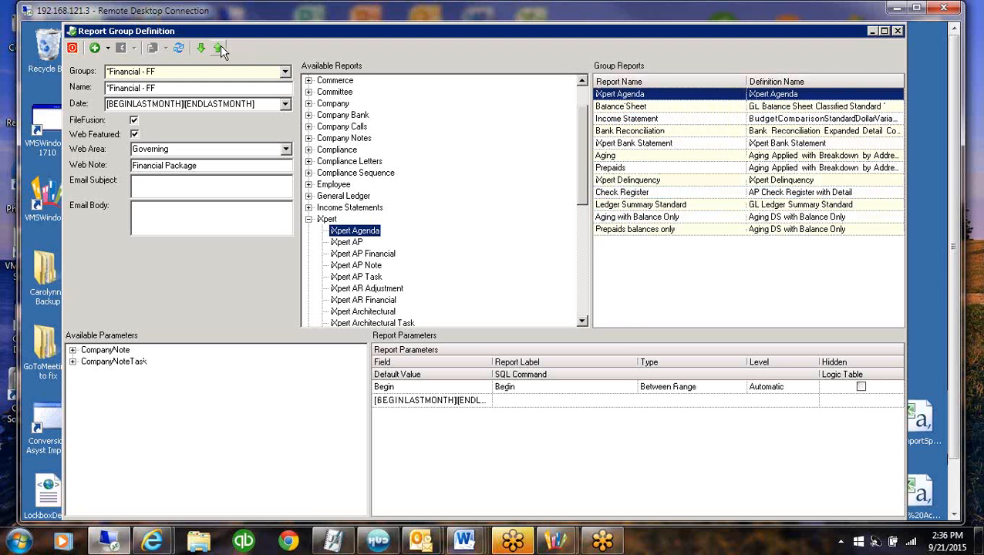
pyautogui.click(446, 401)
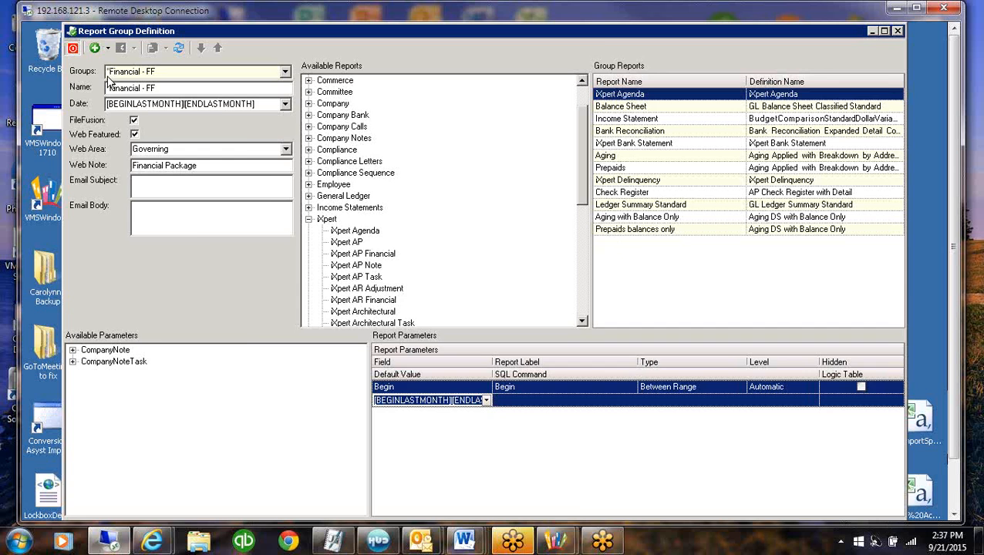
# Close the report group definition and open the property notes in Account Maintenance
pyautogui.click(71, 49)
pyautogui.click(229, 241)
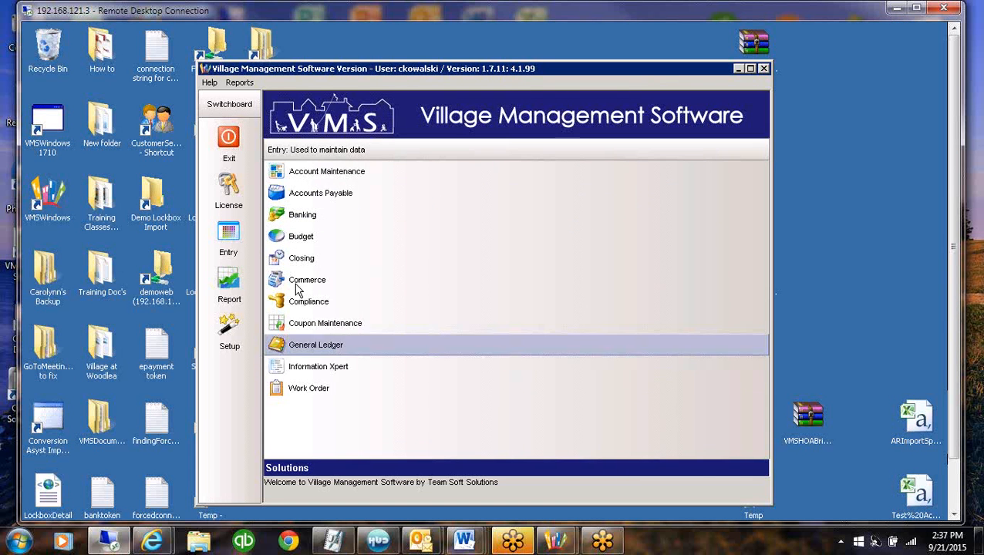
pyautogui.click(346, 170)
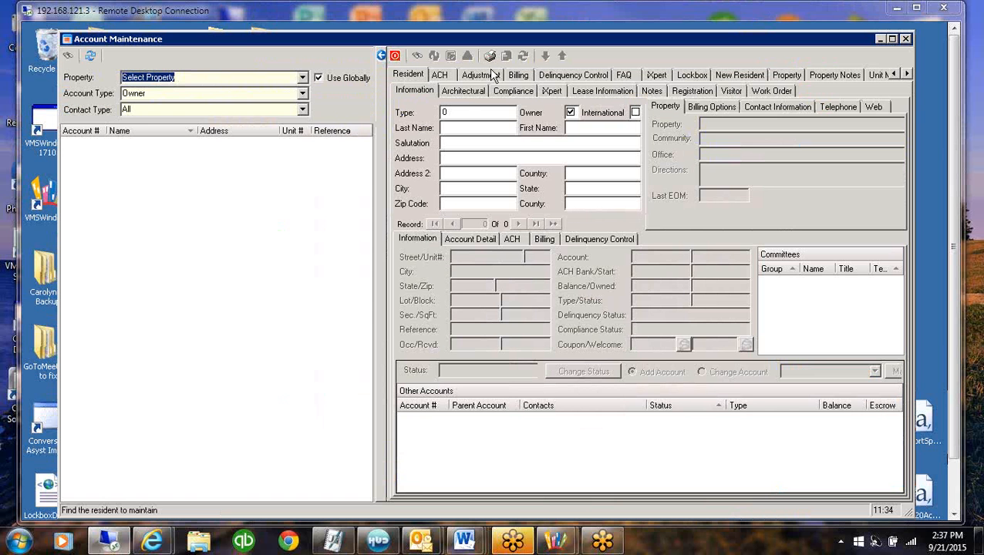
pyautogui.click(382, 56)
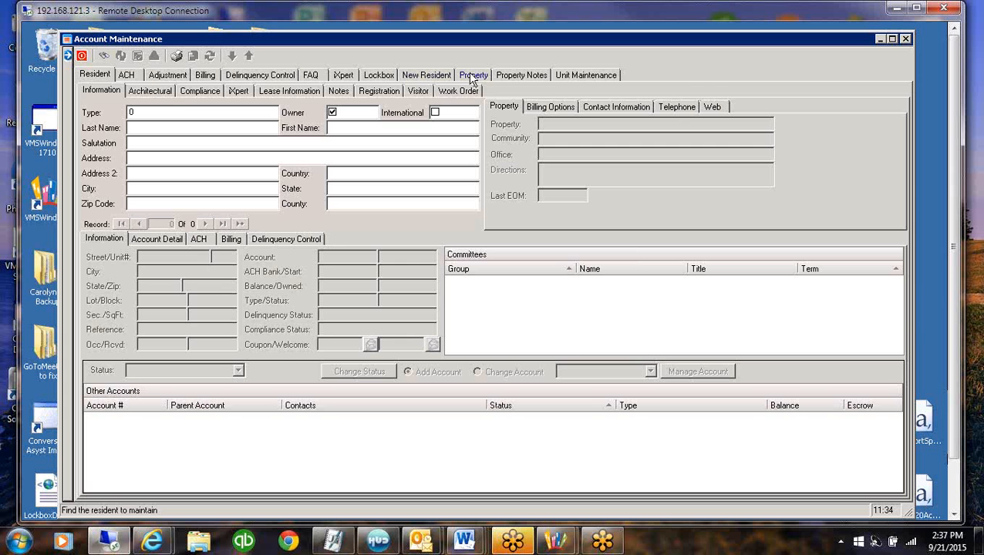
pyautogui.click(505, 77)
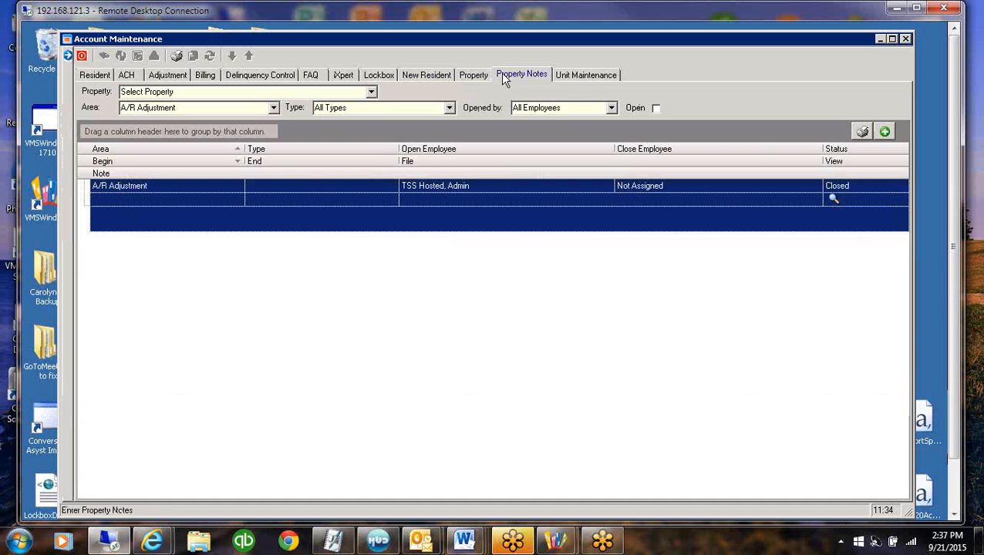
# Show the Agenda area notes for the **Village of Woodlea** property
pyautogui.click(371, 93)
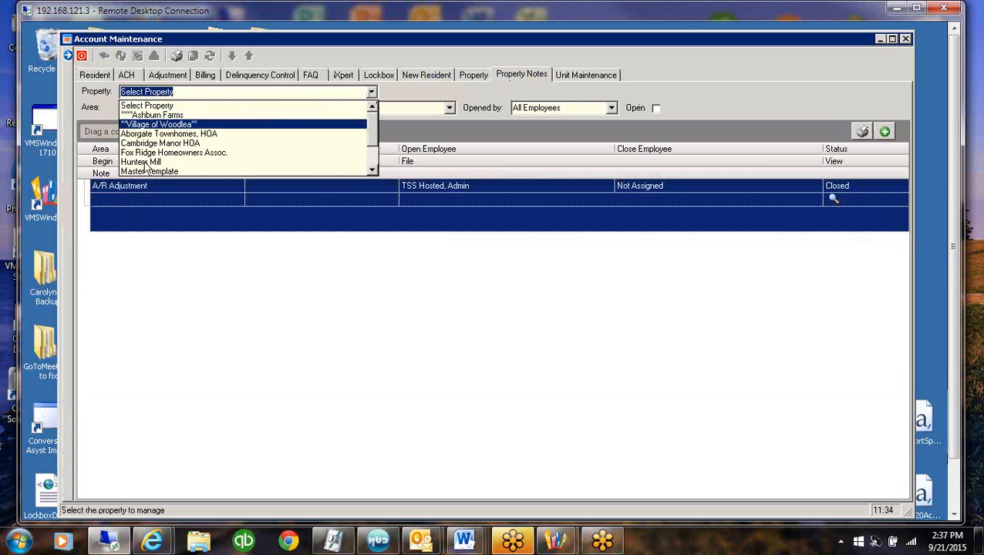
pyautogui.click(164, 126)
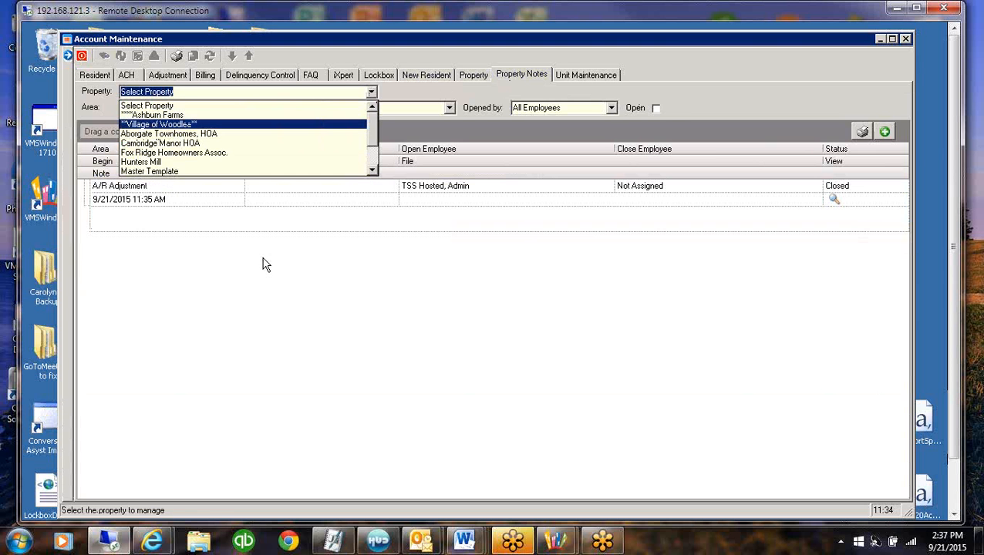
pyautogui.click(273, 109)
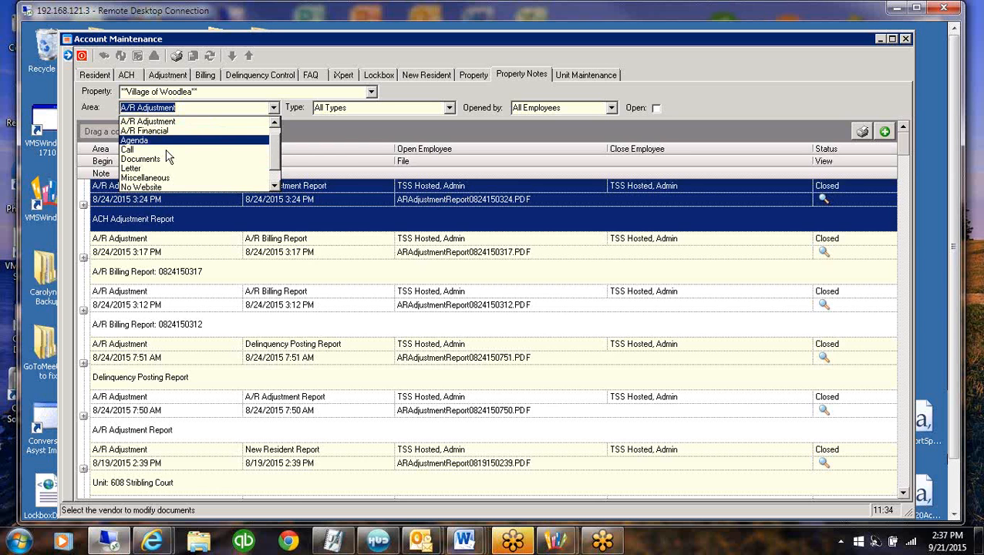
pyautogui.click(139, 140)
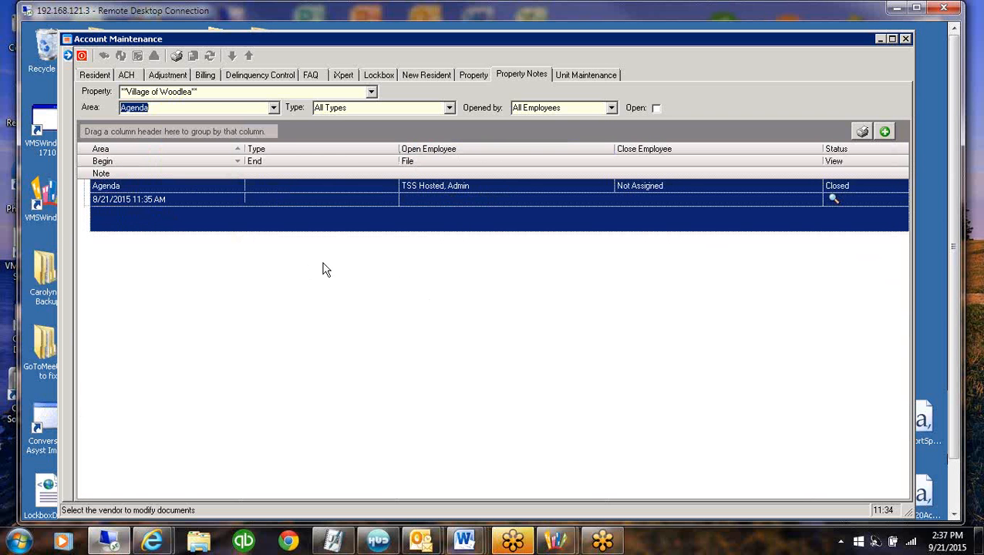
# Set the begin date of the new Agenda note to 8/31/2015 and select its file field
pyautogui.click(404, 213)
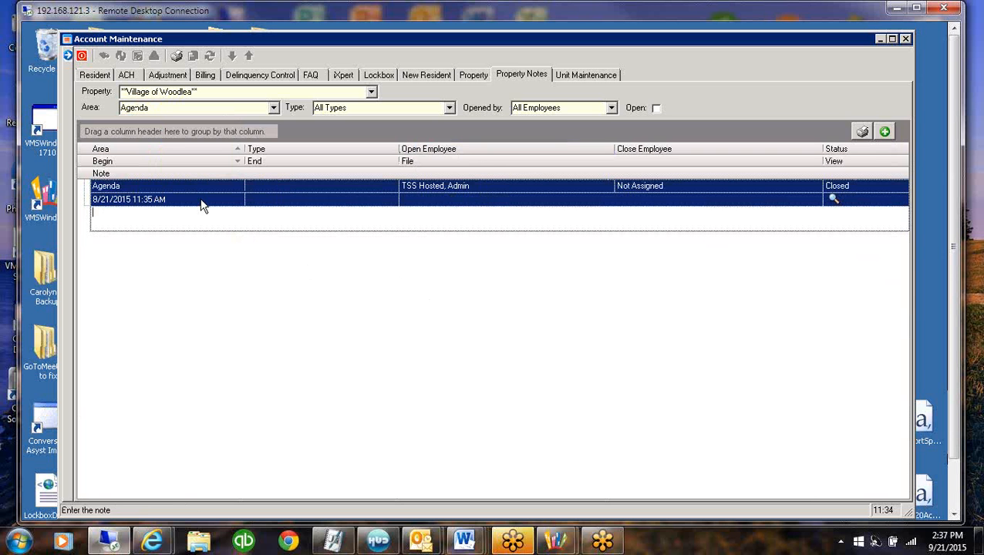
pyautogui.click(220, 200)
pyautogui.click(239, 199)
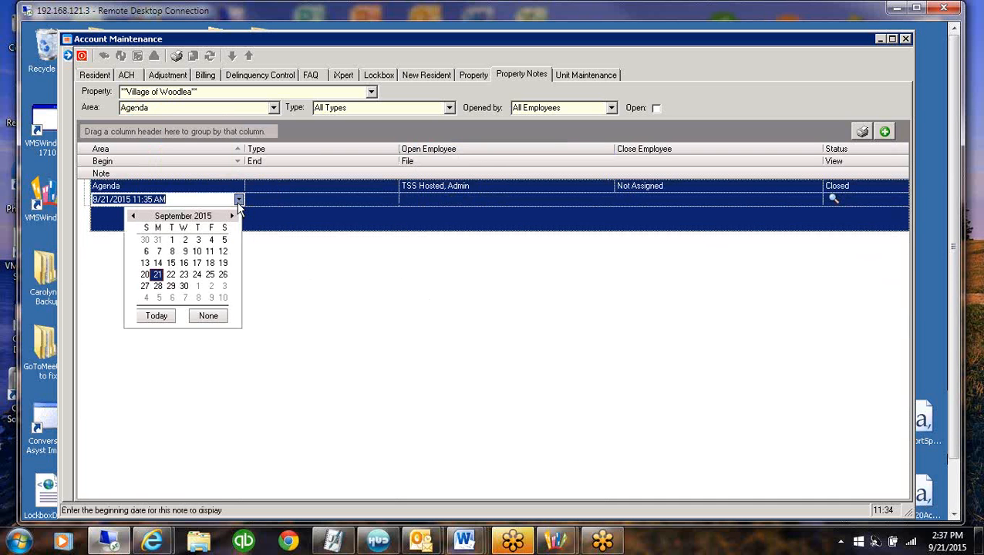
pyautogui.click(131, 216)
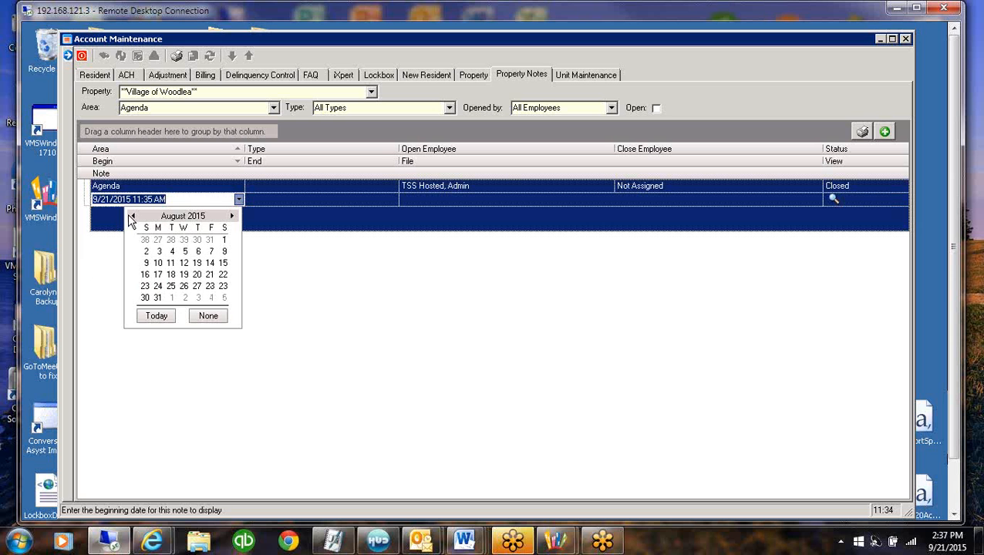
pyautogui.click(157, 301)
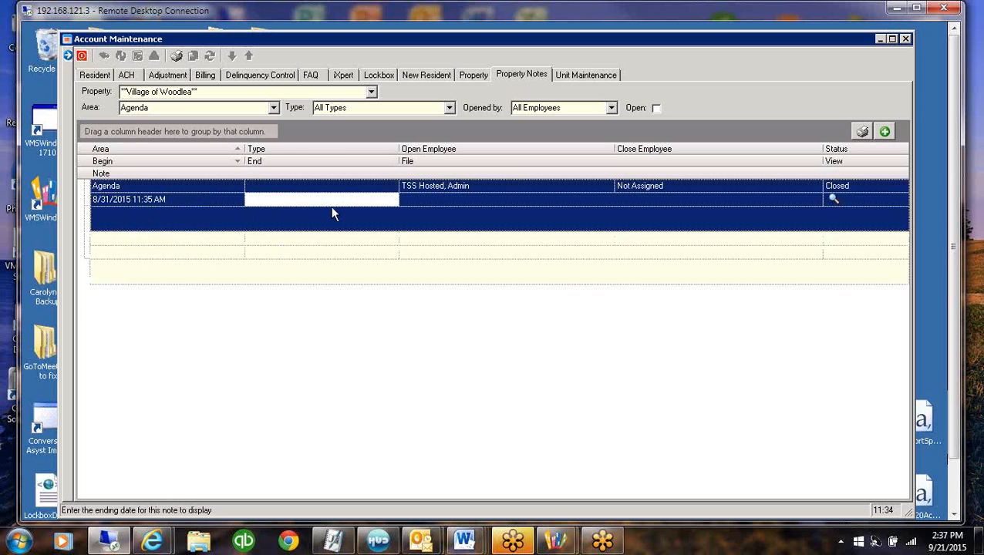
pyautogui.click(446, 203)
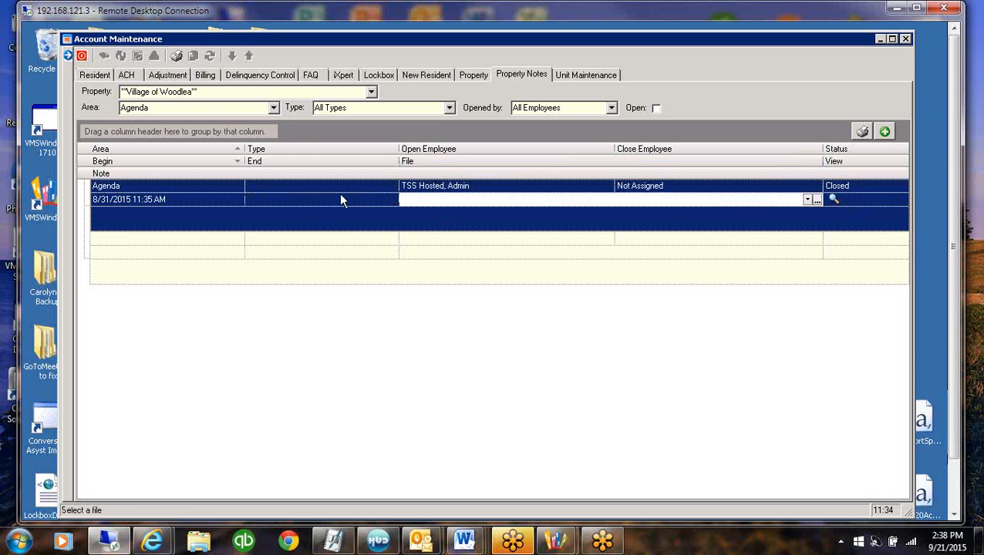
pyautogui.click(200, 110)
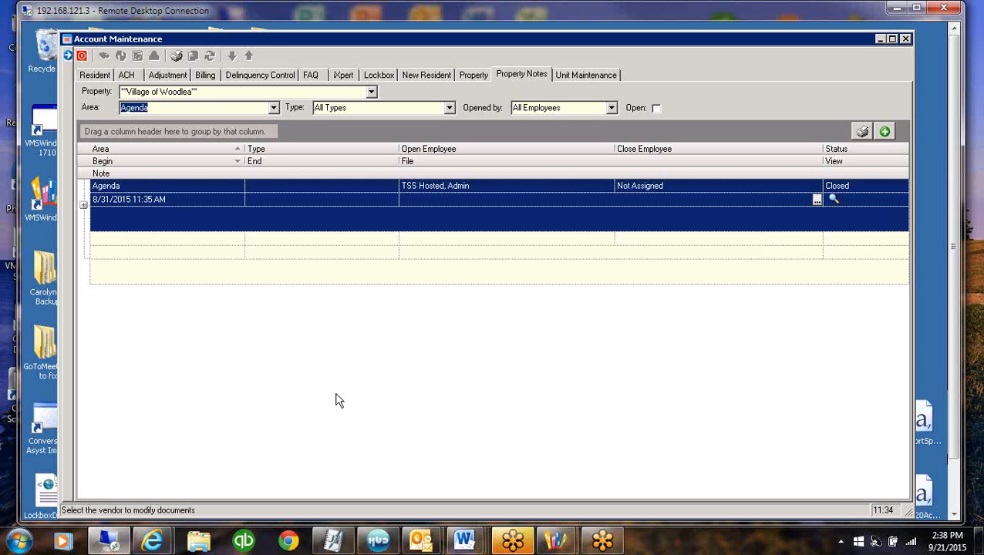
pyautogui.click(371, 92)
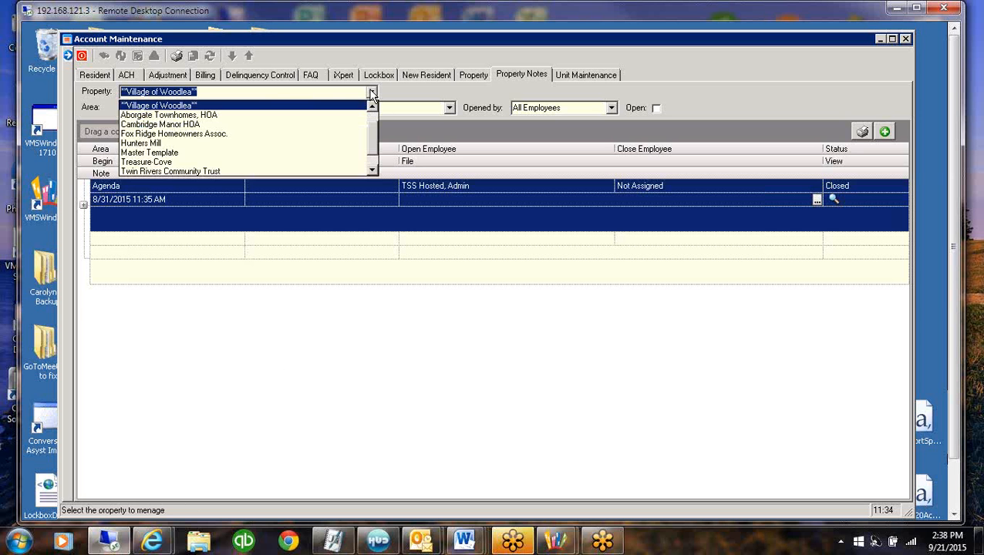
pyautogui.click(371, 92)
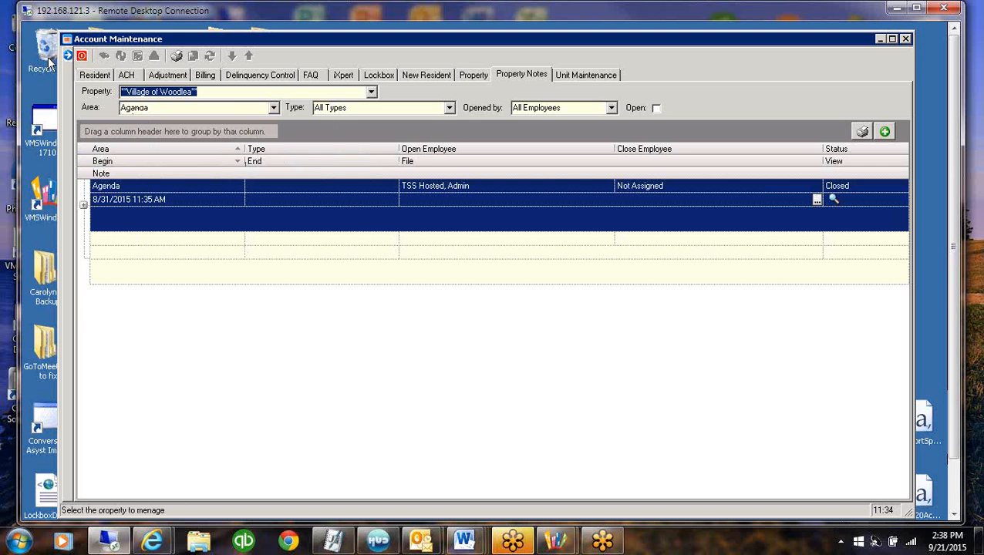
# Return to Report Group Definition, reopen the *Financial - FF group and select iXpert AP Note among the available iXpert reports
pyautogui.click(879, 40)
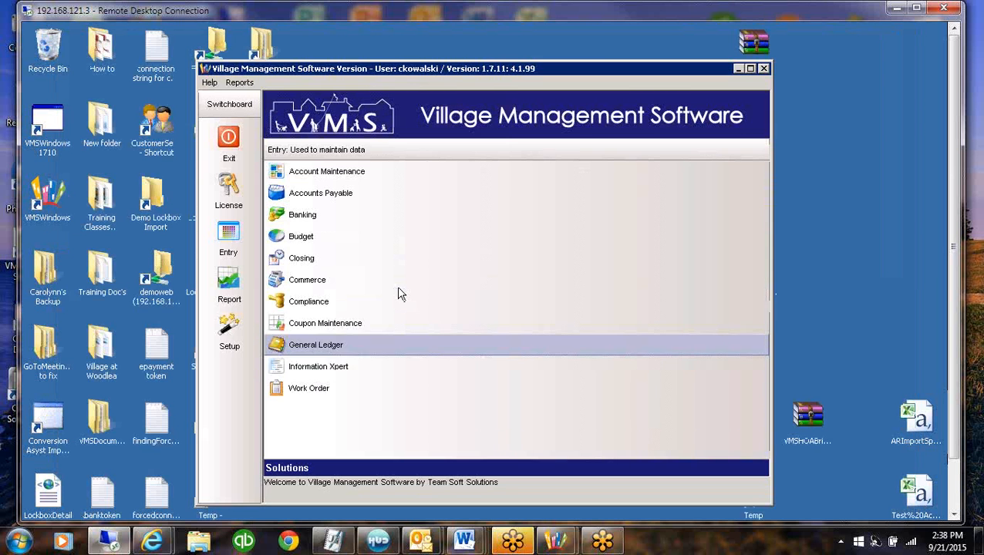
pyautogui.click(227, 330)
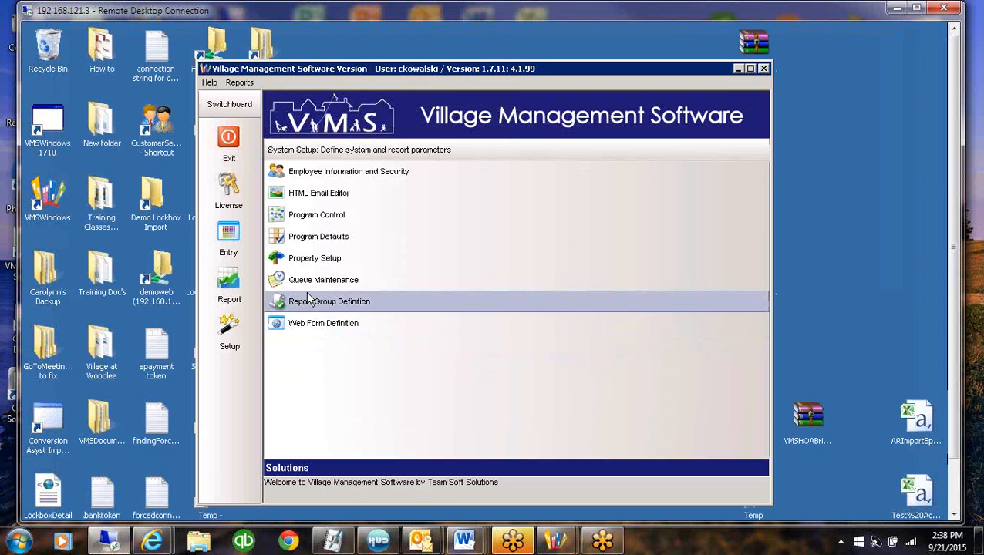
pyautogui.click(358, 302)
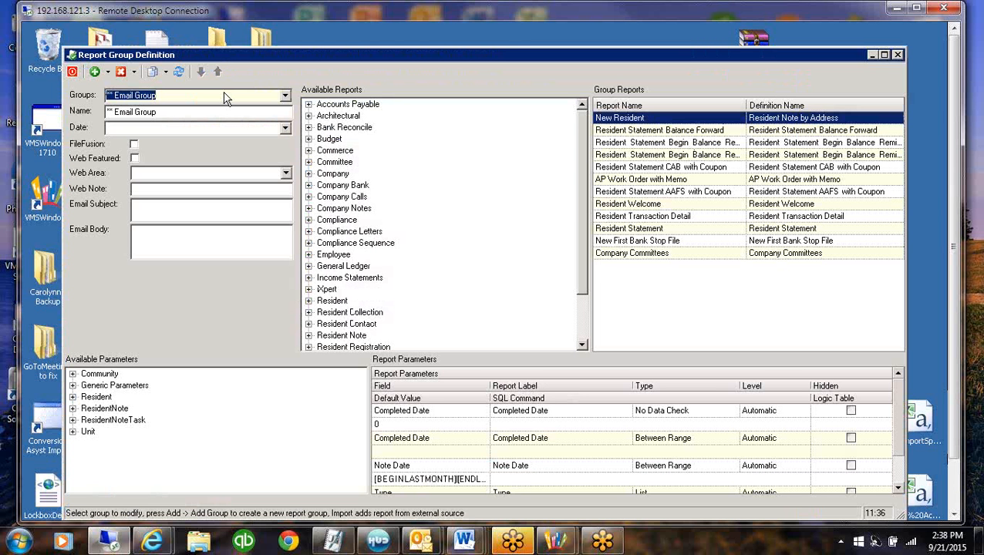
pyautogui.click(285, 97)
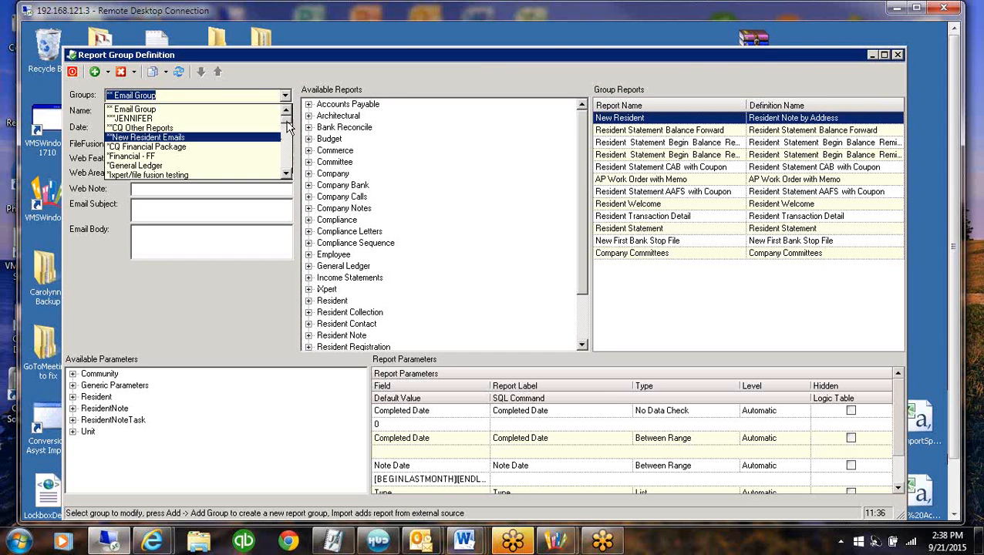
pyautogui.click(141, 156)
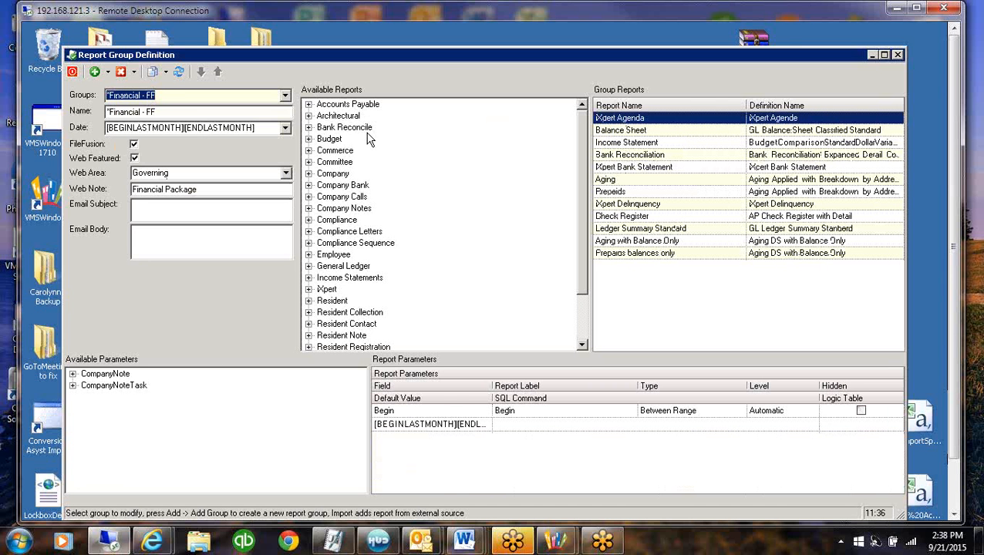
pyautogui.click(308, 289)
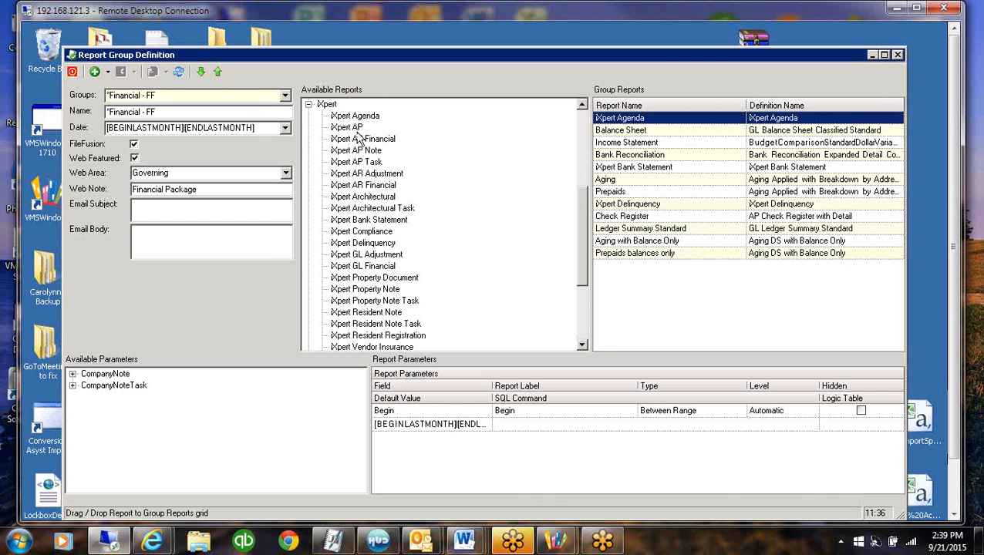
pyautogui.click(366, 152)
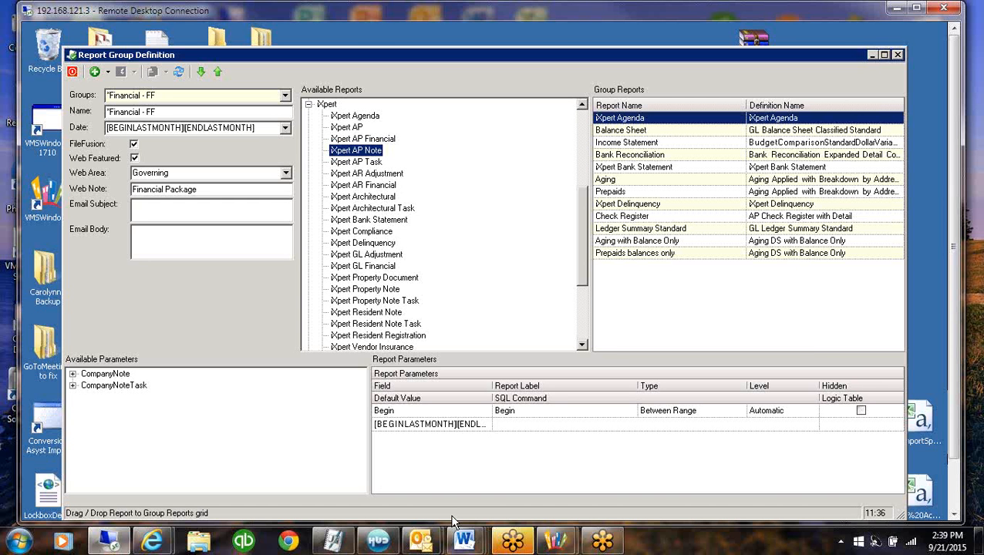
# Add the CompanyNote Type field as a parameter of the iXpert Agenda report and set its type to Dropdown
pyautogui.click(444, 465)
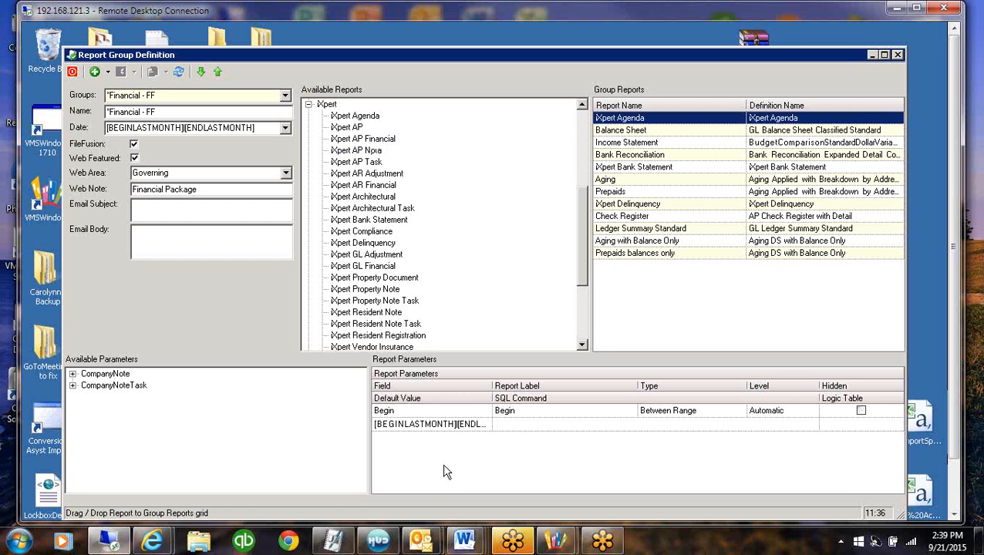
pyautogui.click(73, 373)
pyautogui.moveTo(113, 443); pyautogui.dragTo(485, 474)
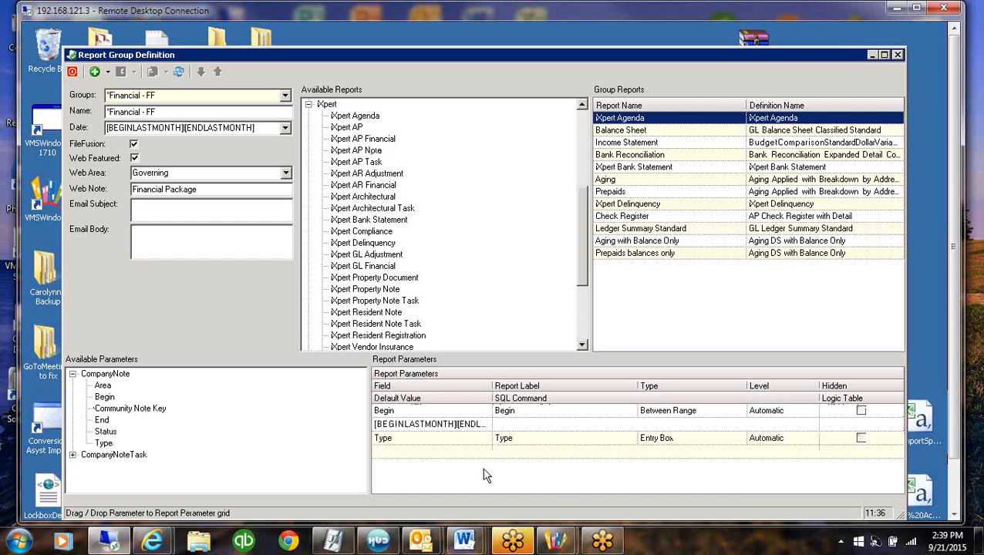
pyautogui.click(705, 438)
pyautogui.click(740, 439)
pyautogui.click(659, 461)
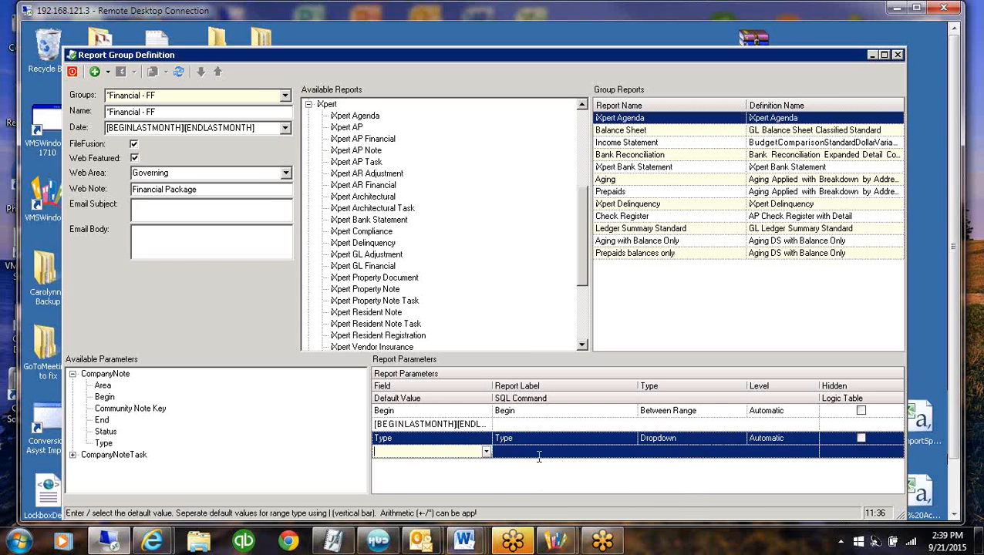
# Check the default values for the Type parameter and delete that parameter from the iXpert Agenda report
pyautogui.click(486, 453)
pyautogui.click(408, 439)
pyautogui.rightClick(556, 444)
pyautogui.click(610, 467)
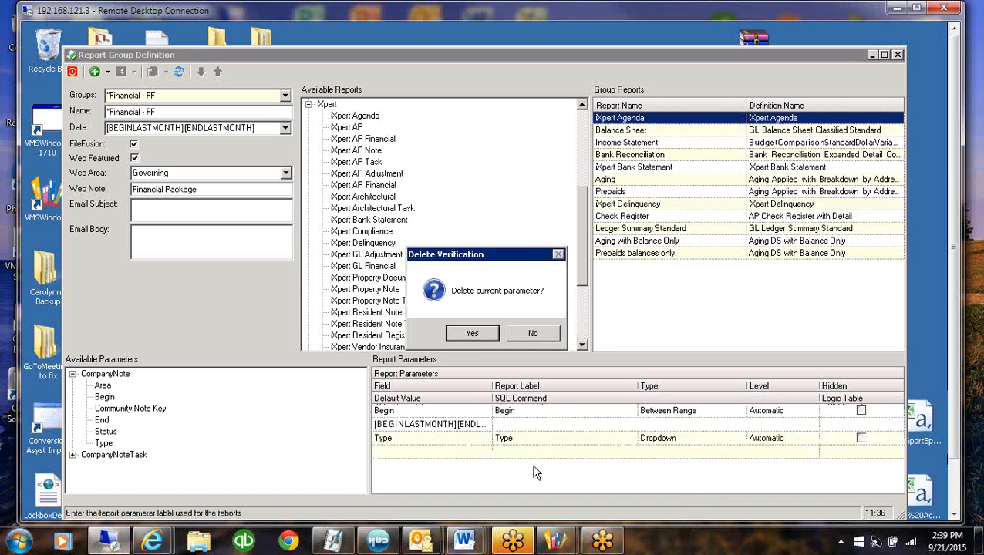
pyautogui.click(473, 333)
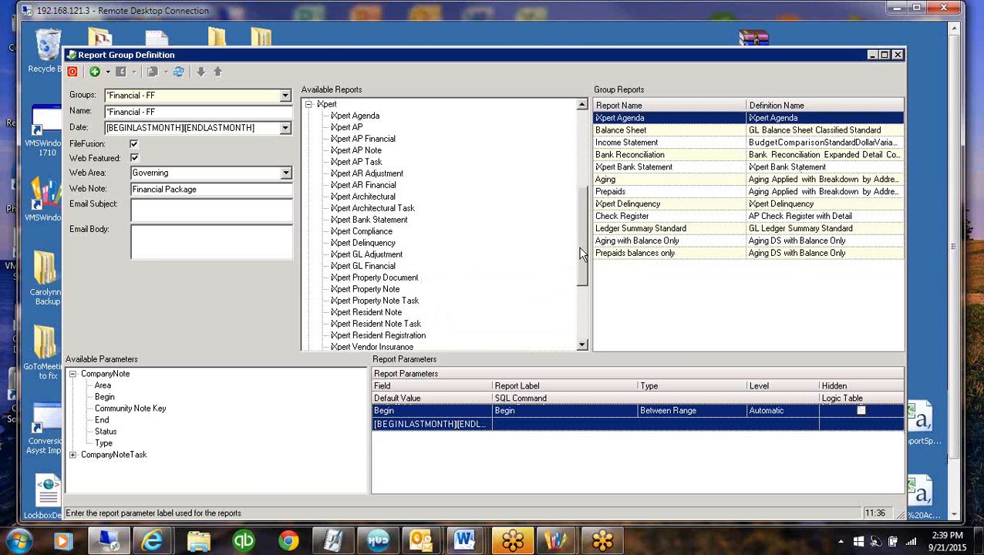
# Add PG Title Section Page from the Company reports to the *Financial - FF group
pyautogui.click(584, 130)
pyautogui.click(310, 290)
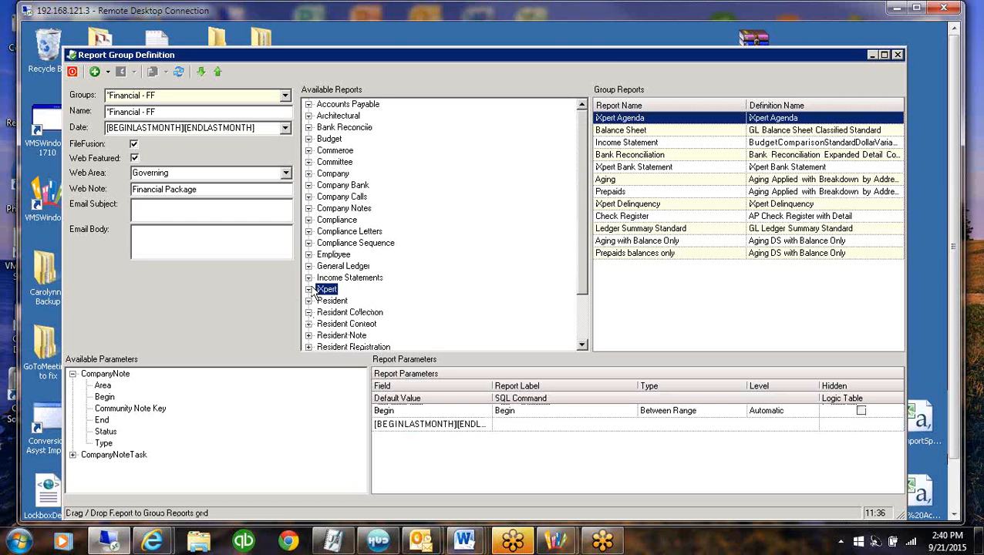
pyautogui.click(308, 174)
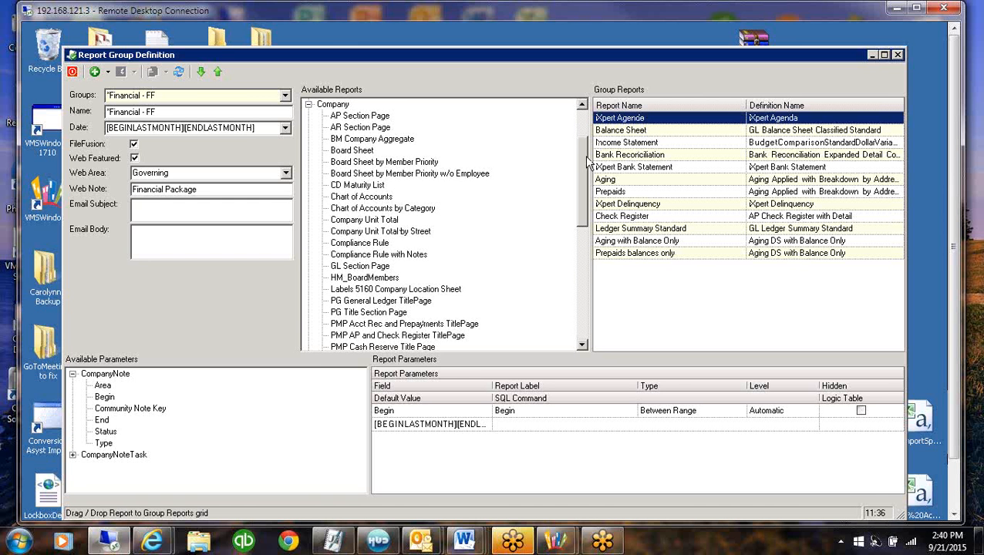
pyautogui.moveTo(584, 183); pyautogui.dragTo(588, 210)
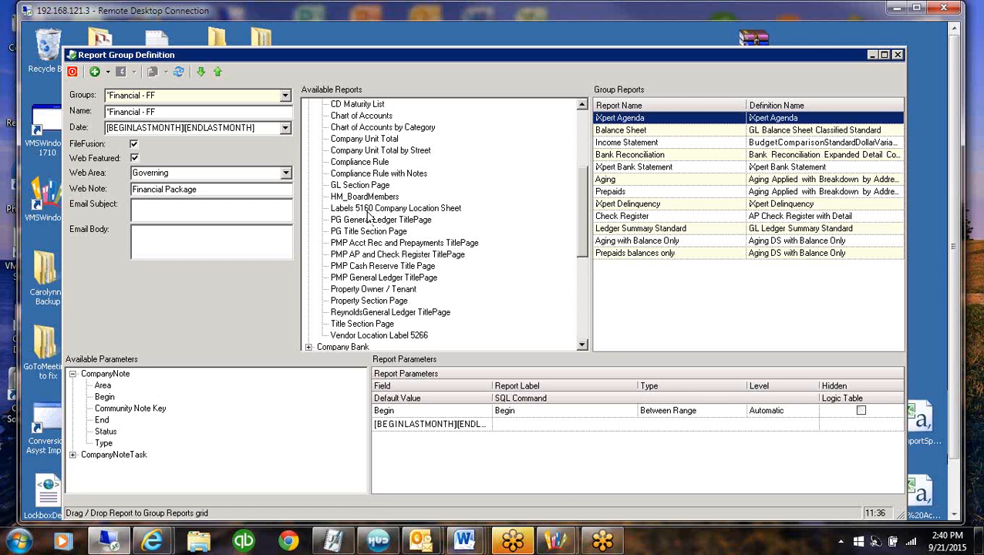
pyautogui.moveTo(388, 238); pyautogui.dragTo(645, 279)
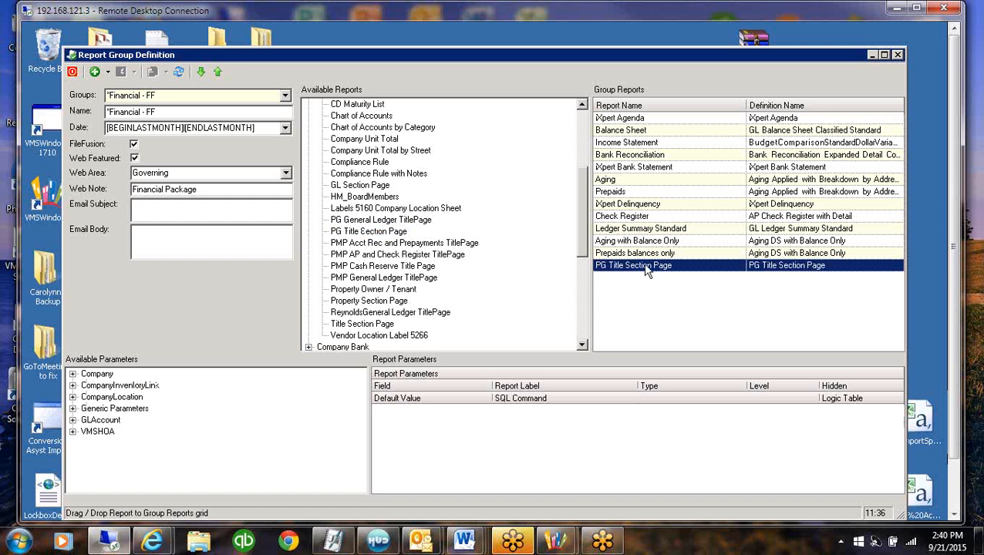
# Move PG Title Section Page to the first place in the group reports, above iXpert Agenda
pyautogui.click(219, 71)
pyautogui.click(219, 71)
pyautogui.click(219, 71)
pyautogui.click(219, 72)
pyautogui.click(220, 72)
pyautogui.click(219, 72)
pyautogui.click(219, 72)
pyautogui.click(220, 72)
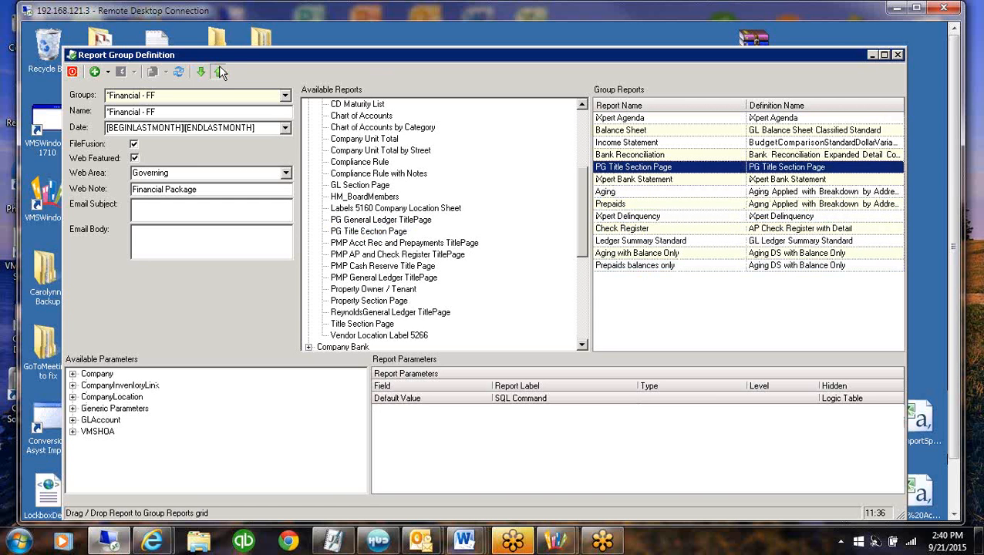
pyautogui.click(219, 71)
pyautogui.click(219, 72)
pyautogui.click(219, 72)
pyautogui.click(219, 71)
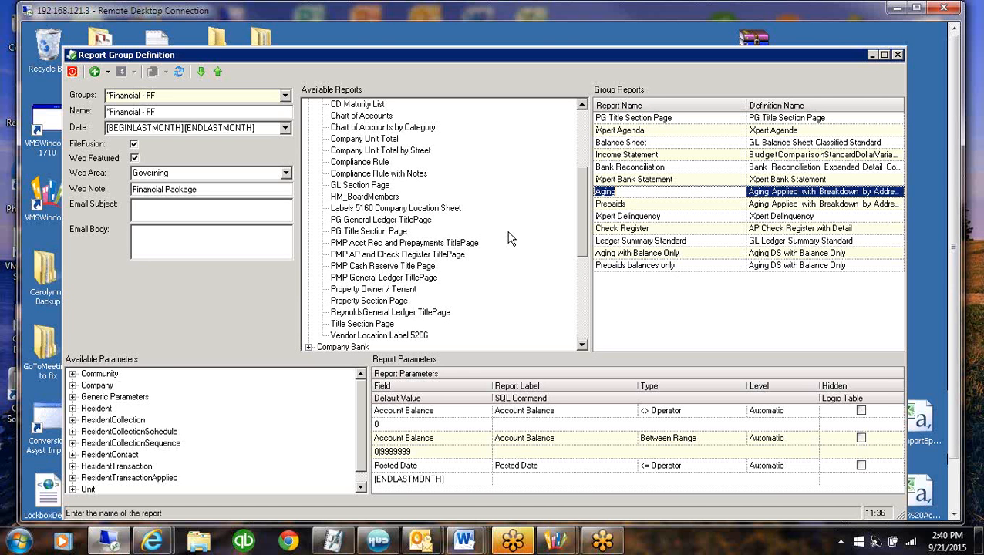
# Add the PMP Acct Rec and Prepayments TitlePage report to the group and move it directly above Aging
pyautogui.click(383, 244)
pyautogui.moveTo(383, 245); pyautogui.dragTo(646, 301)
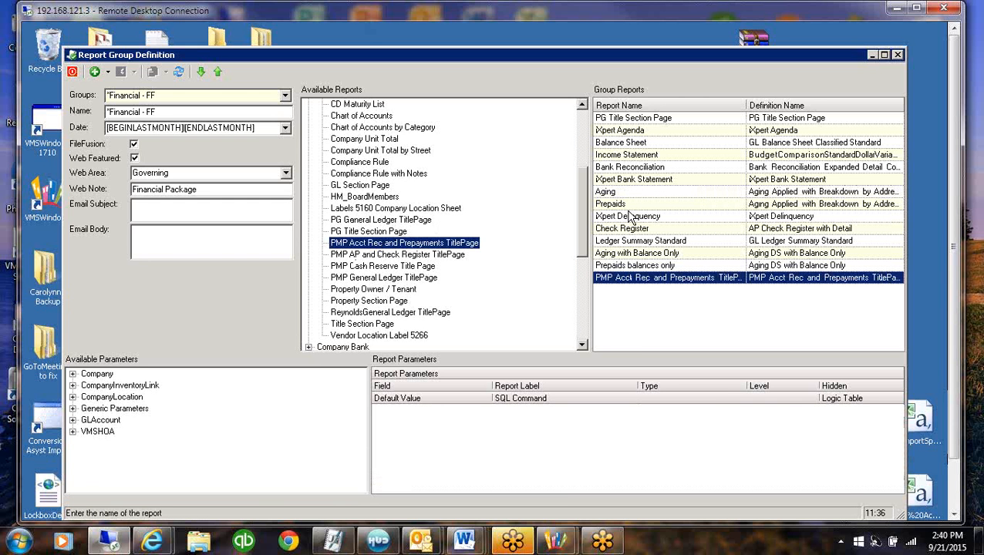
pyautogui.click(218, 72)
pyautogui.click(219, 72)
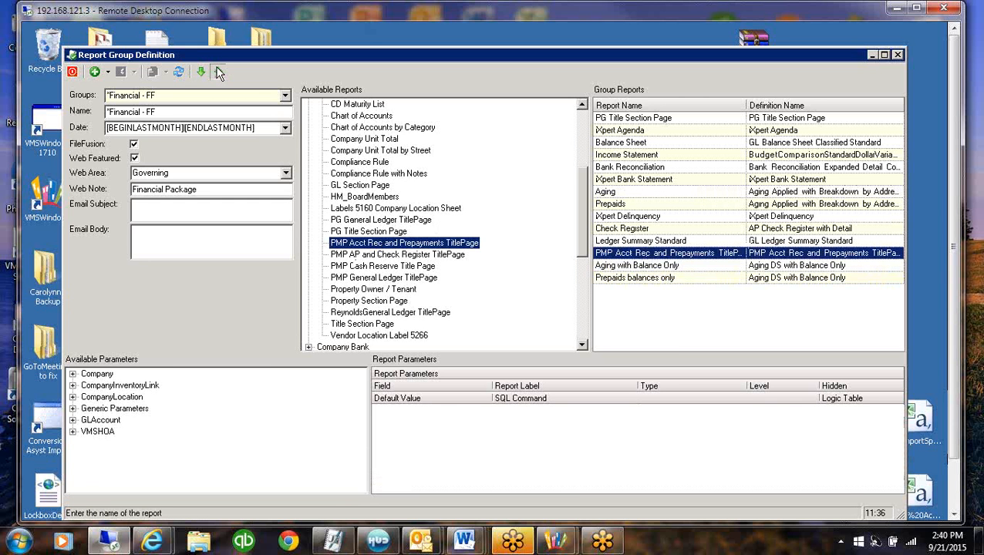
pyautogui.click(218, 72)
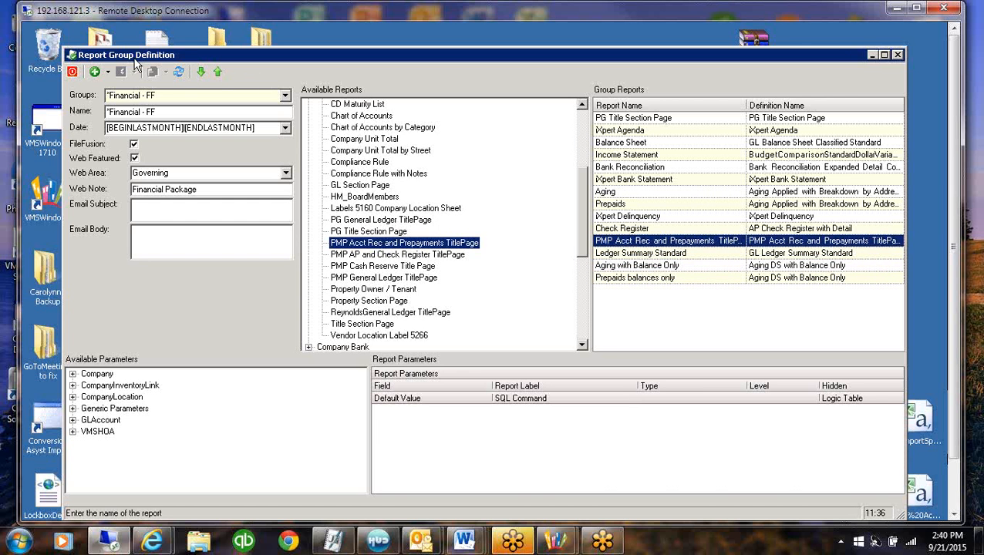
pyautogui.click(218, 72)
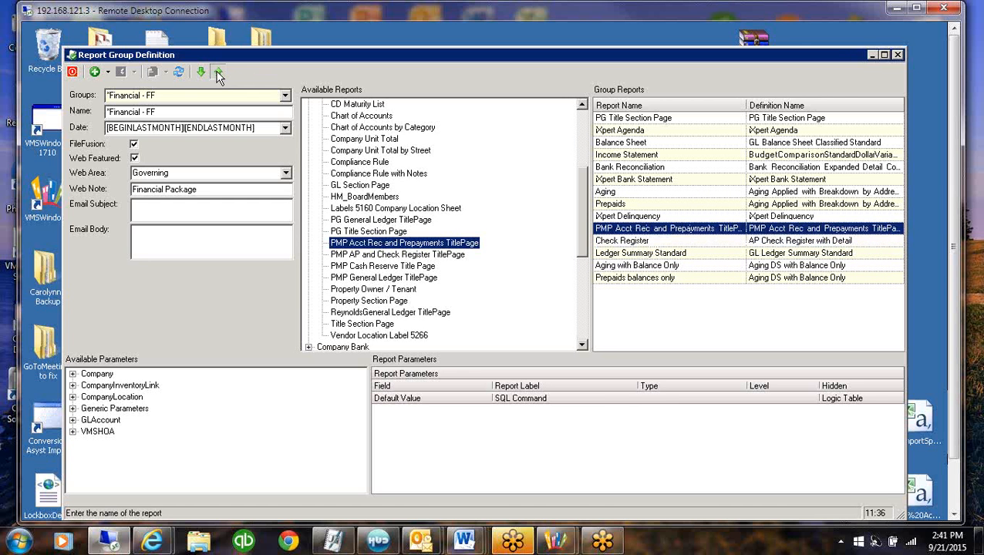
pyautogui.click(218, 72)
pyautogui.click(219, 74)
pyautogui.click(219, 73)
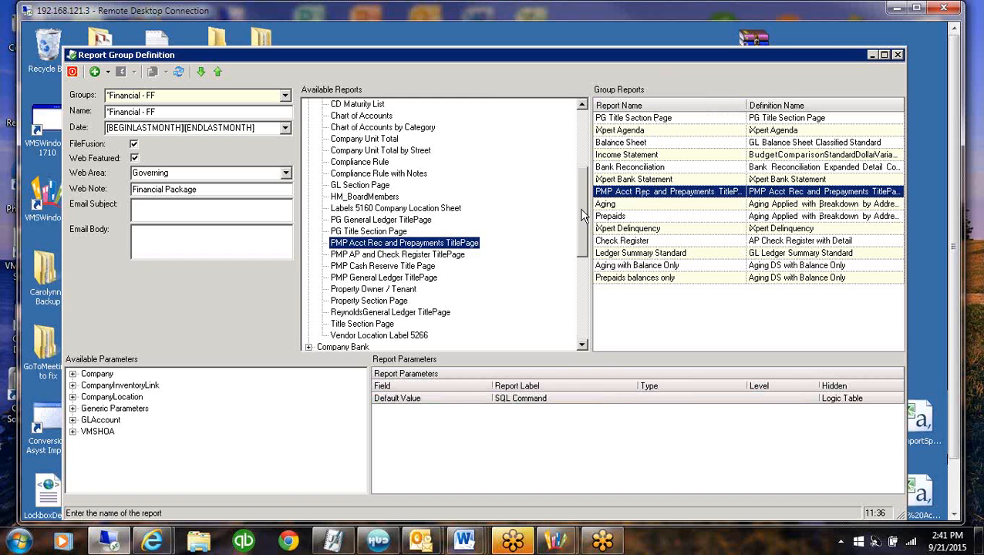
# Collapse the Company reports, close the report group definition and open the Report Generator
pyautogui.scroll(5, 586, 199)
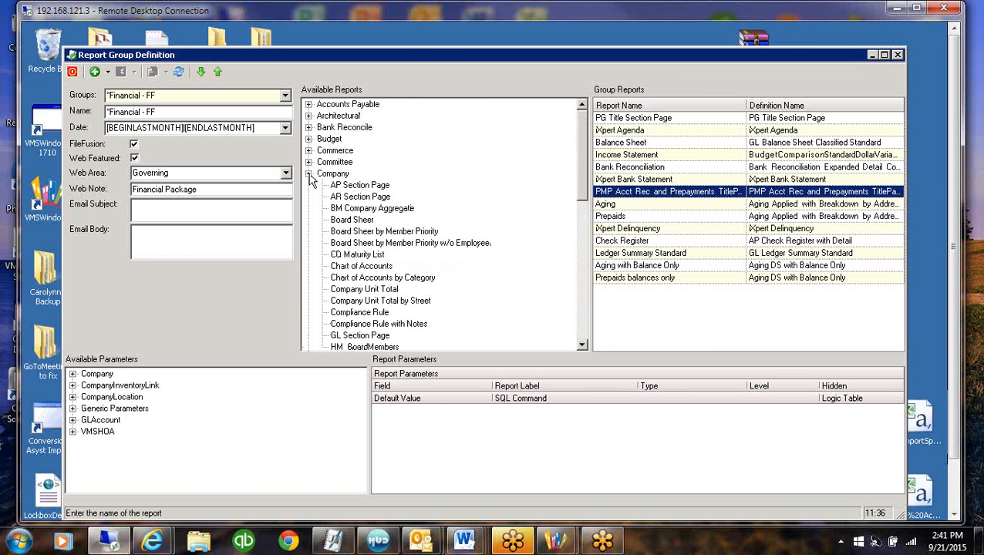
pyautogui.click(308, 175)
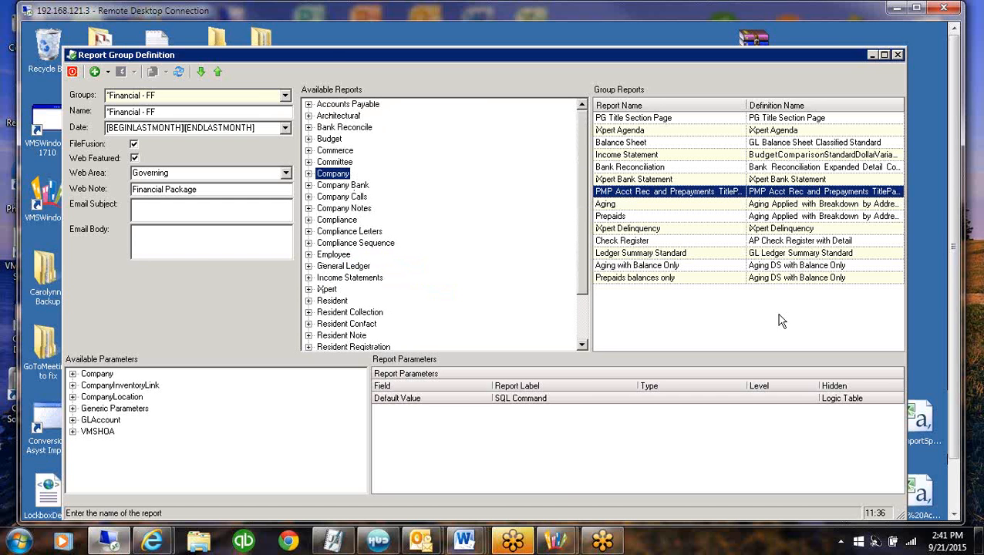
pyautogui.click(74, 71)
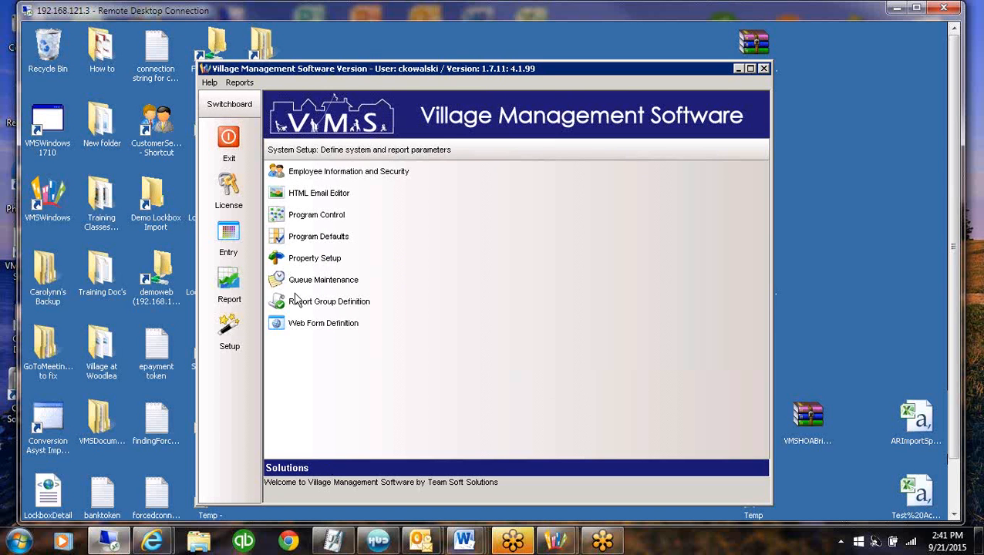
pyautogui.click(229, 281)
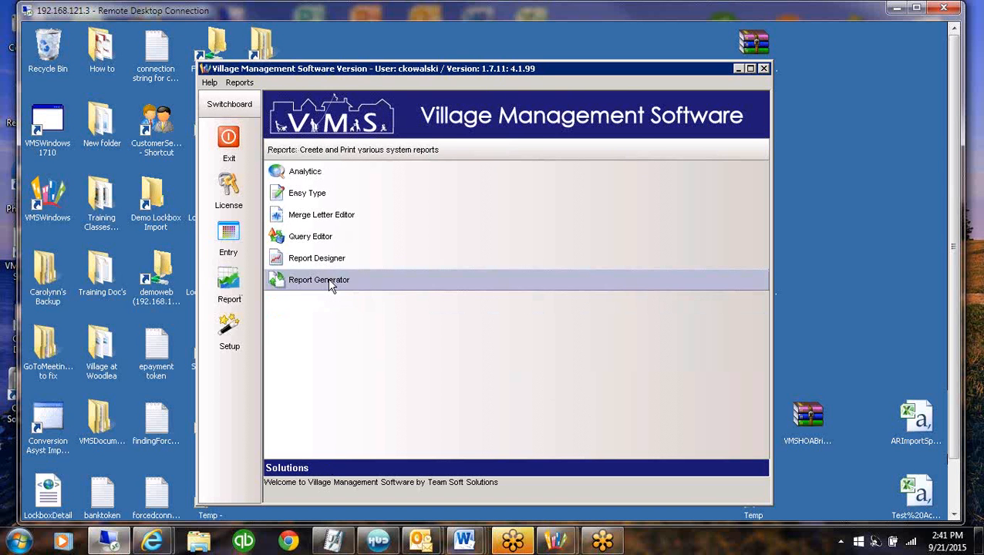
pyautogui.click(328, 279)
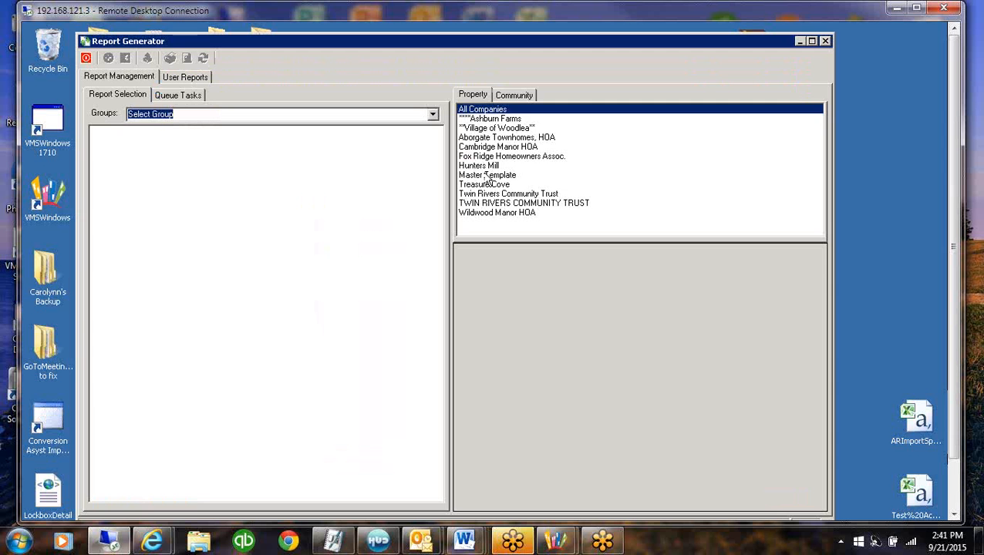
# Select the **Village of Woodlea** property and the *Financial - FF report group for generation
pyautogui.click(497, 129)
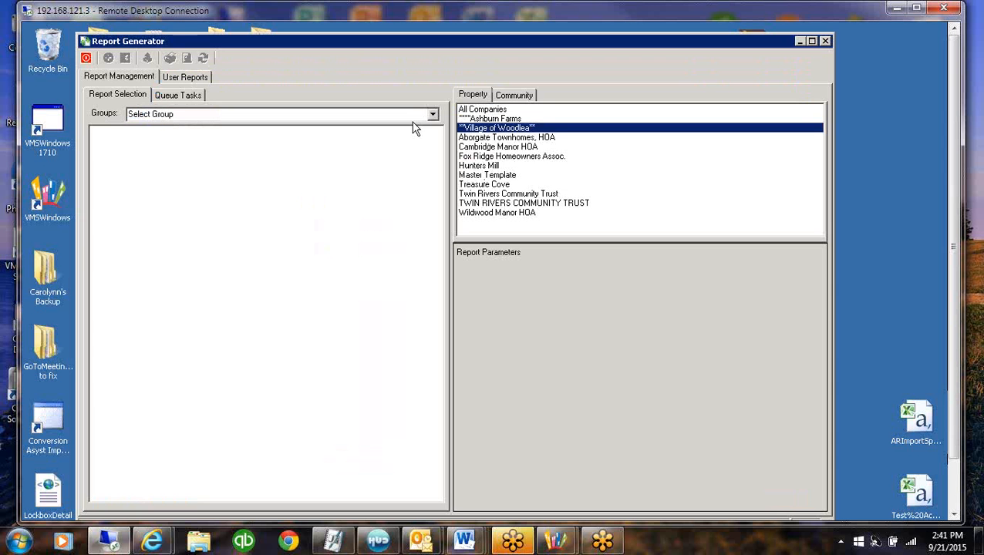
pyautogui.click(434, 114)
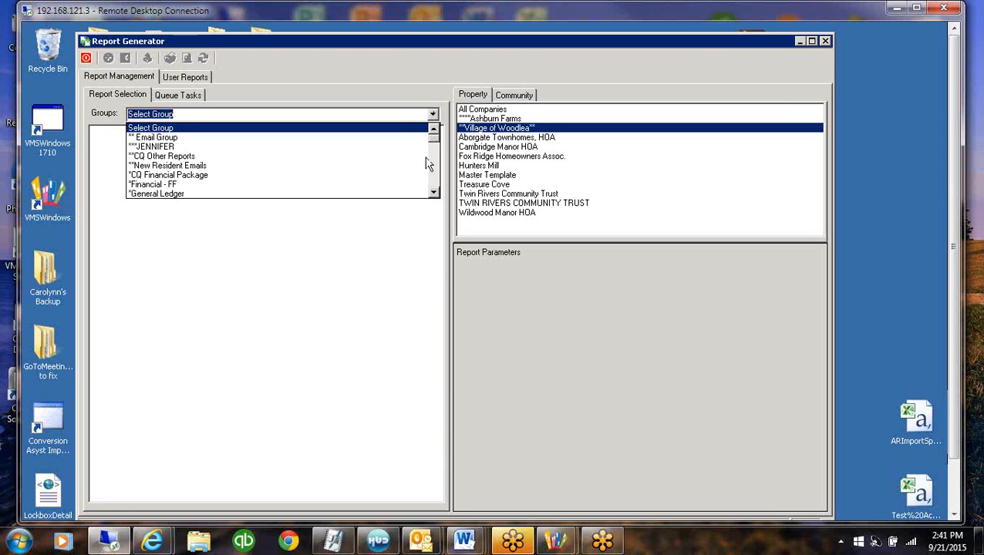
pyautogui.click(171, 187)
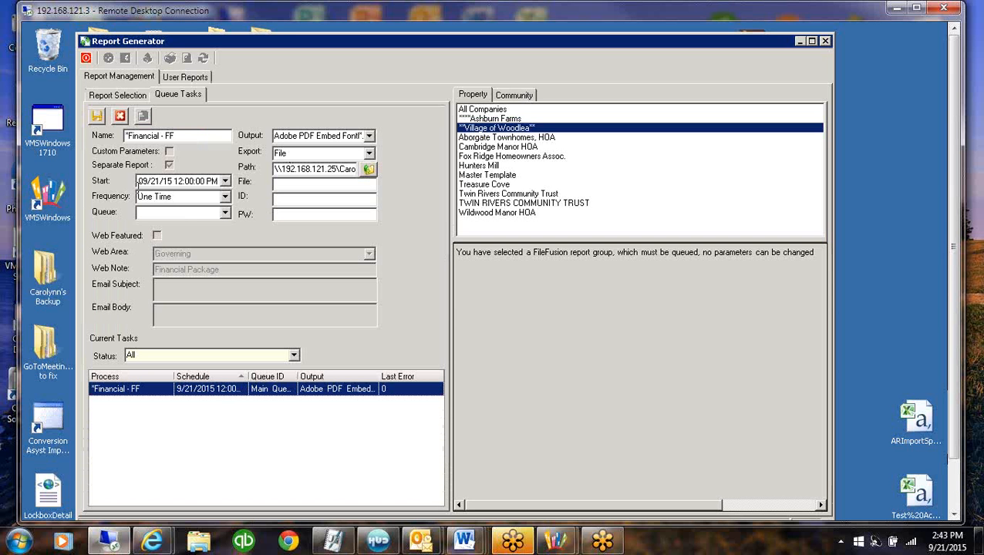
# Set the queue task's start date to 09/20/15, try the Monthly frequency and set it back to One Time
pyautogui.click(225, 180)
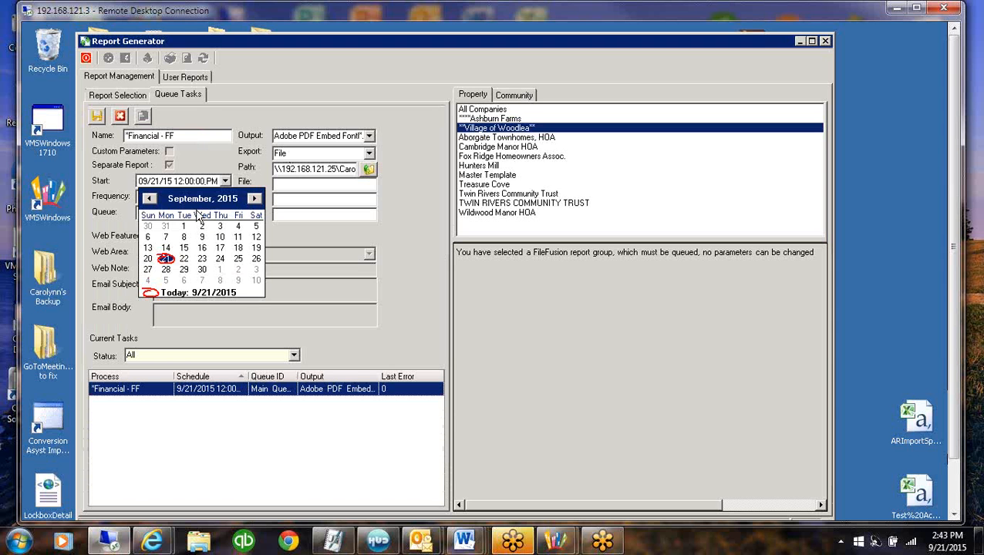
pyautogui.click(146, 259)
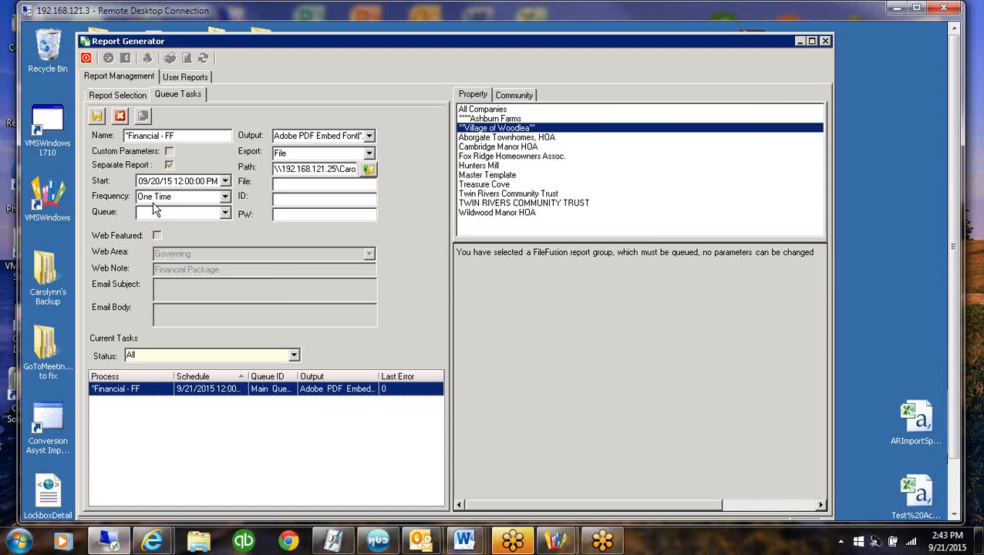
pyautogui.click(225, 197)
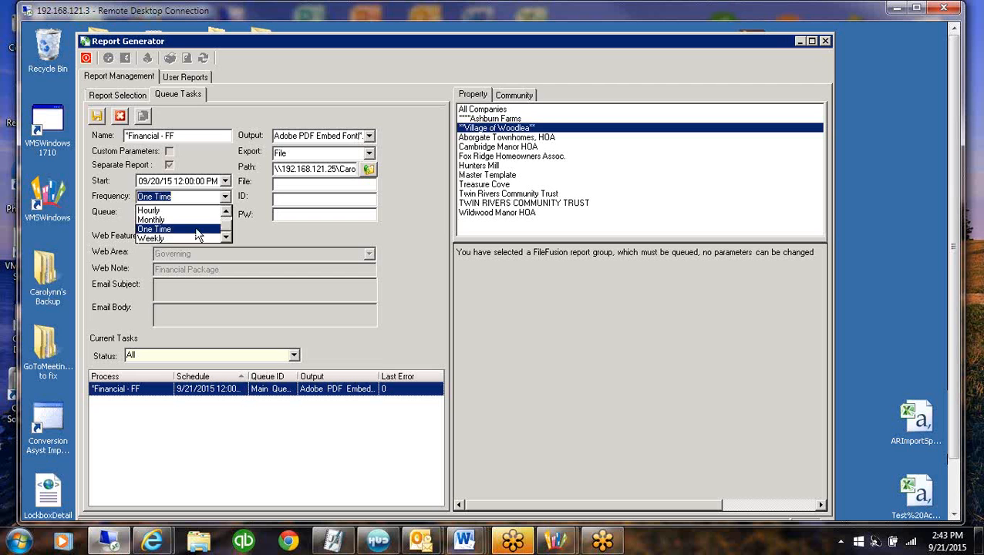
pyautogui.click(151, 221)
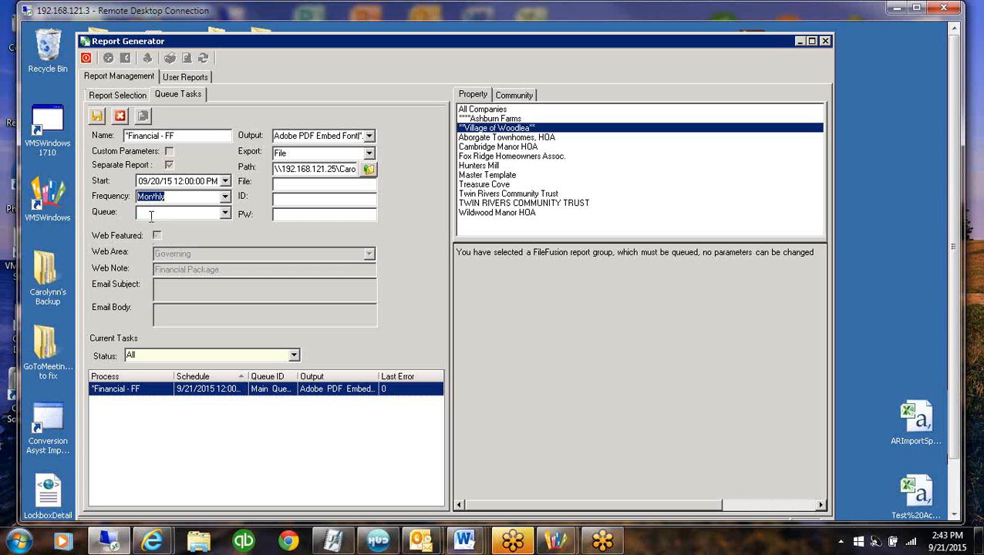
pyautogui.click(225, 197)
pyautogui.click(175, 231)
# Keep File as the export of the *Financial - FF queue task and save the task
pyautogui.click(338, 153)
pyautogui.click(296, 171)
pyautogui.click(98, 117)
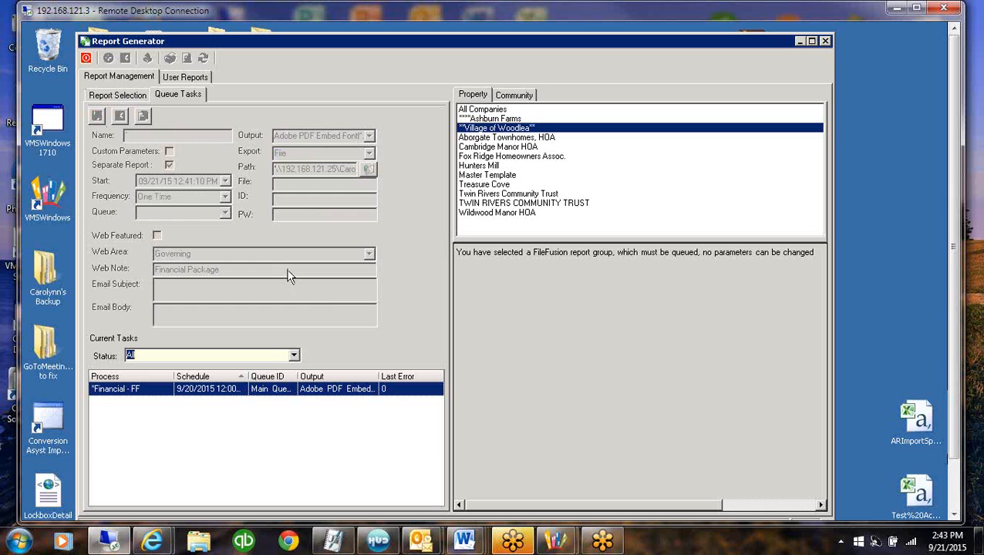
# Add another queue task for the *Financial - FF group and set its start date to 09/20/15
pyautogui.click(107, 96)
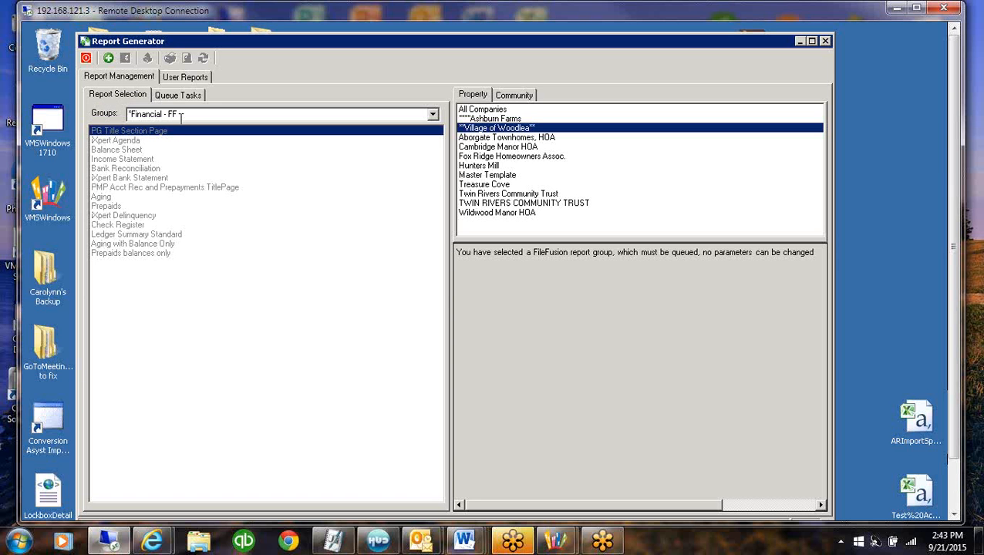
pyautogui.click(109, 58)
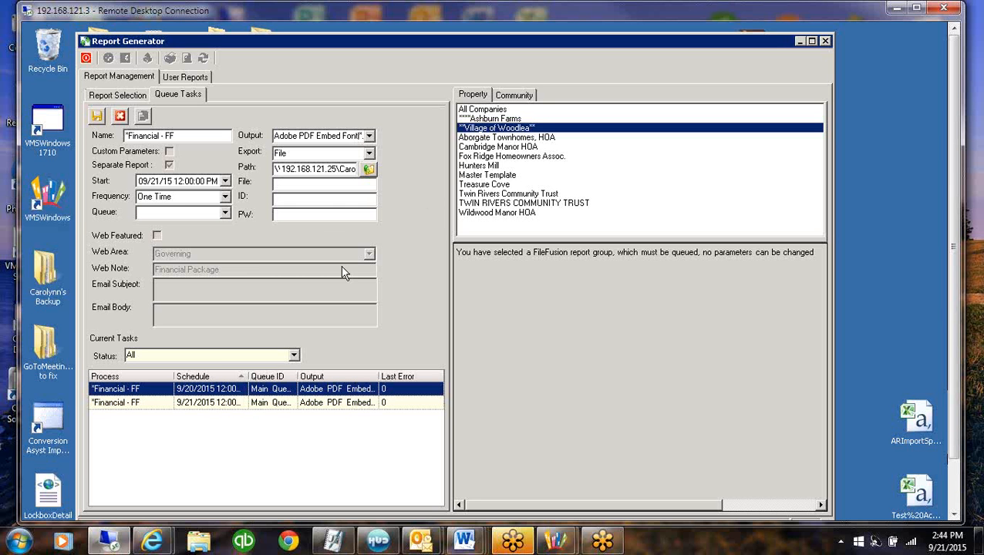
pyautogui.click(225, 181)
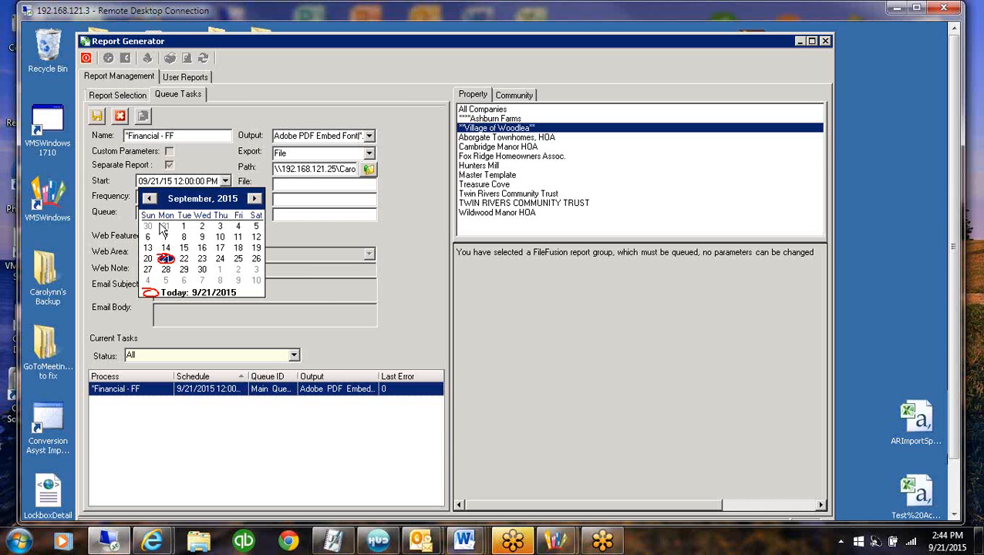
pyautogui.click(152, 266)
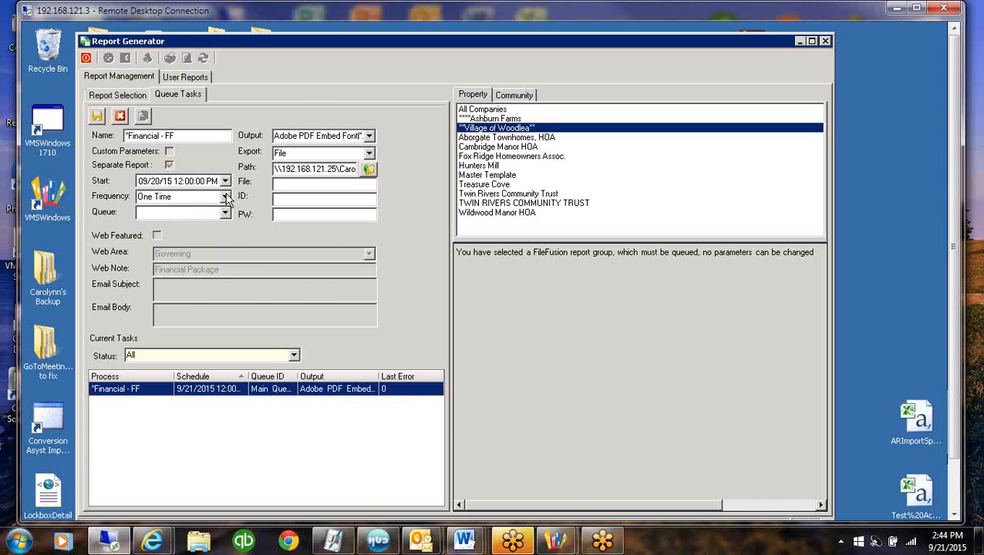
# Set the export of the new *Financial - FF queue task to Website: Governing
pyautogui.click(370, 153)
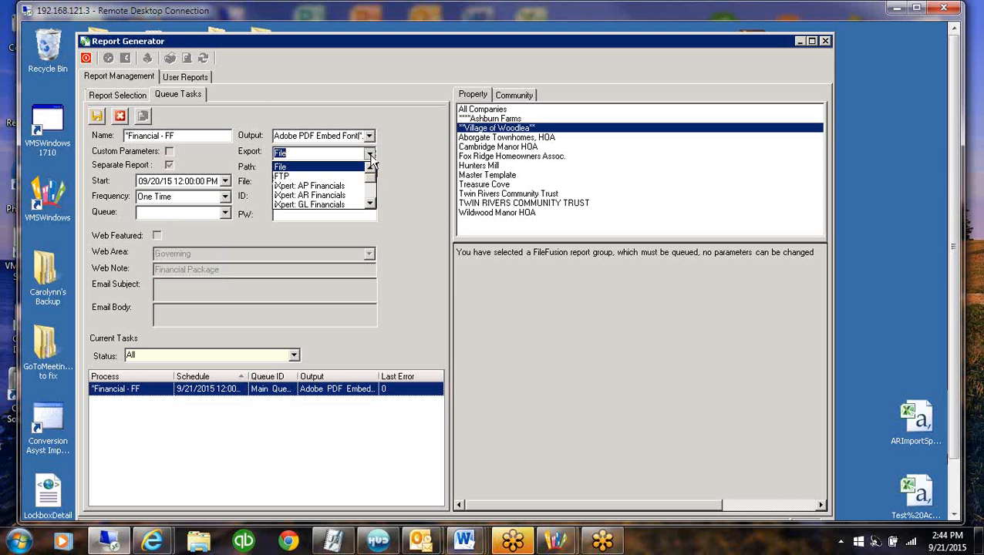
pyautogui.click(370, 205)
pyautogui.click(370, 204)
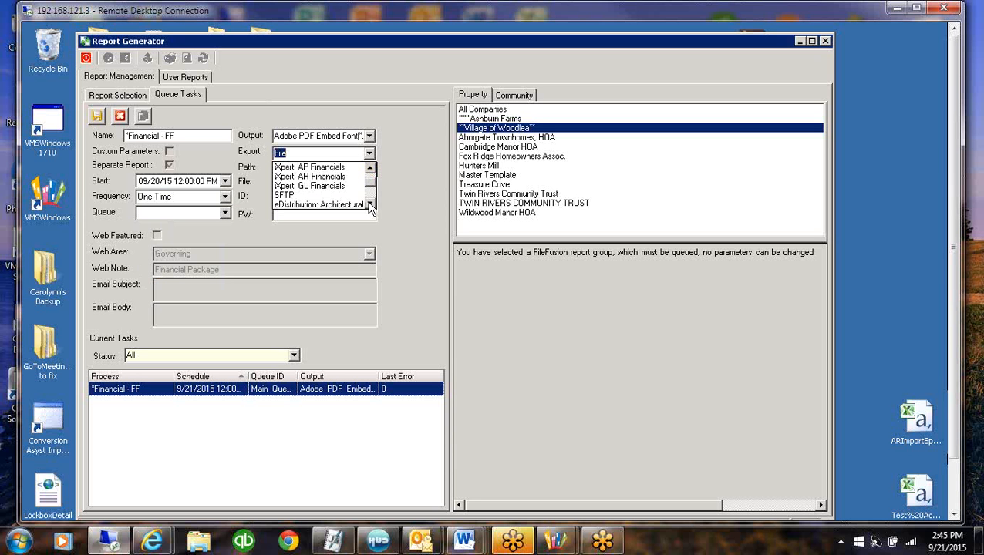
pyautogui.click(370, 204)
pyautogui.click(370, 205)
pyautogui.click(369, 205)
pyautogui.click(370, 204)
pyautogui.click(370, 204)
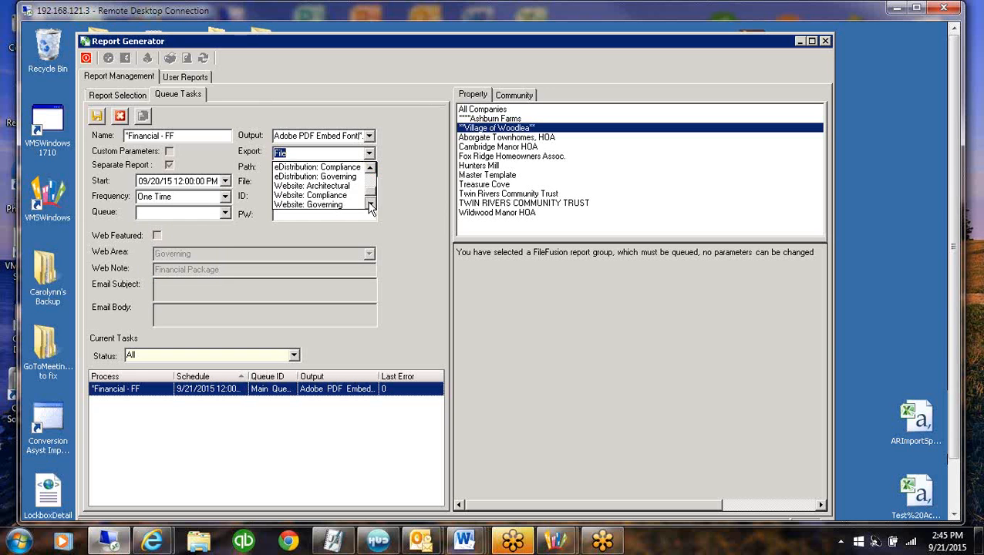
pyautogui.click(337, 205)
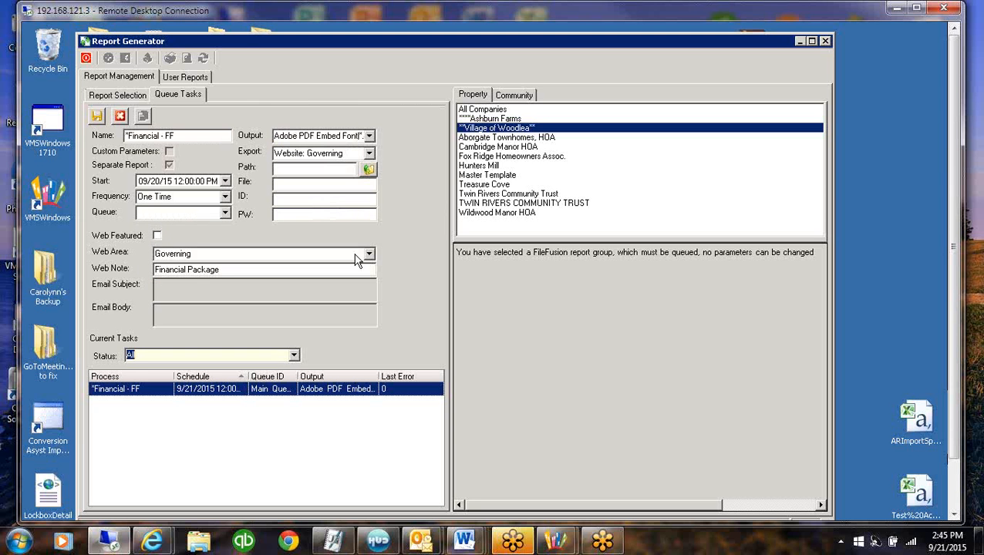
# Keep Governing as the web area and Financial Package as the web note, and save the queue task
pyautogui.click(216, 254)
pyautogui.click(226, 270)
pyautogui.click(97, 117)
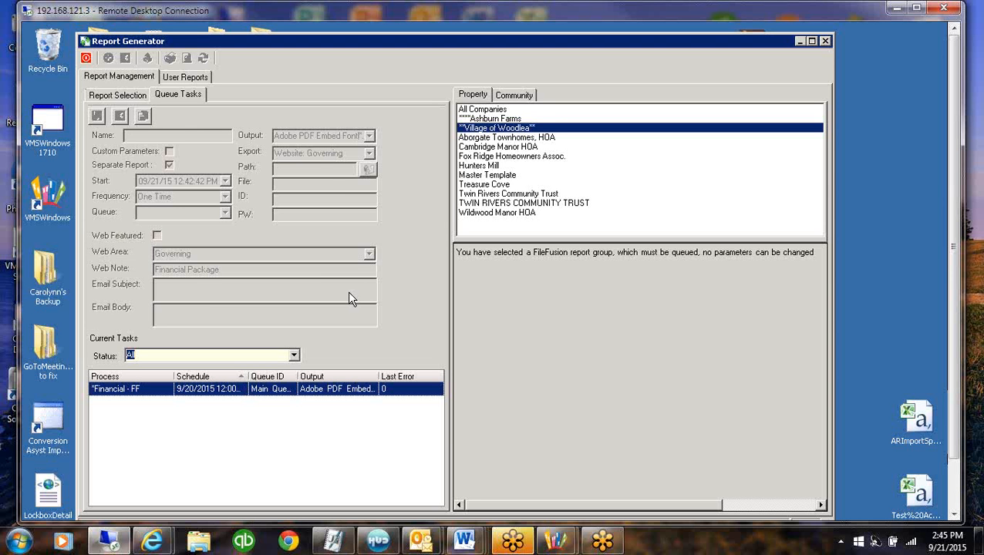
# Leave the Report Generator, switch to Windows Explorer and open the Data\Export folder on the Z: network drive
pyautogui.click(800, 41)
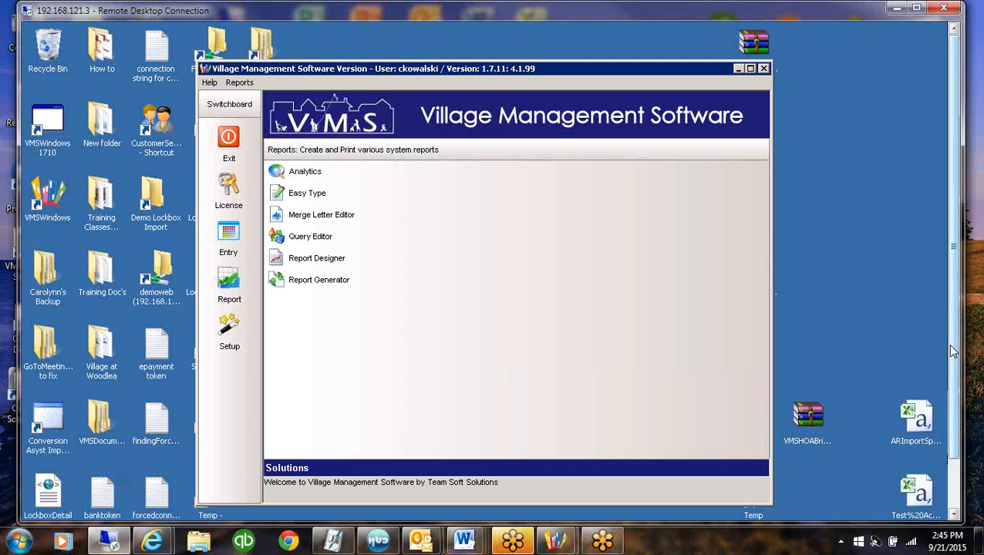
pyautogui.moveTo(951, 348); pyautogui.dragTo(948, 413)
pyautogui.click(155, 507)
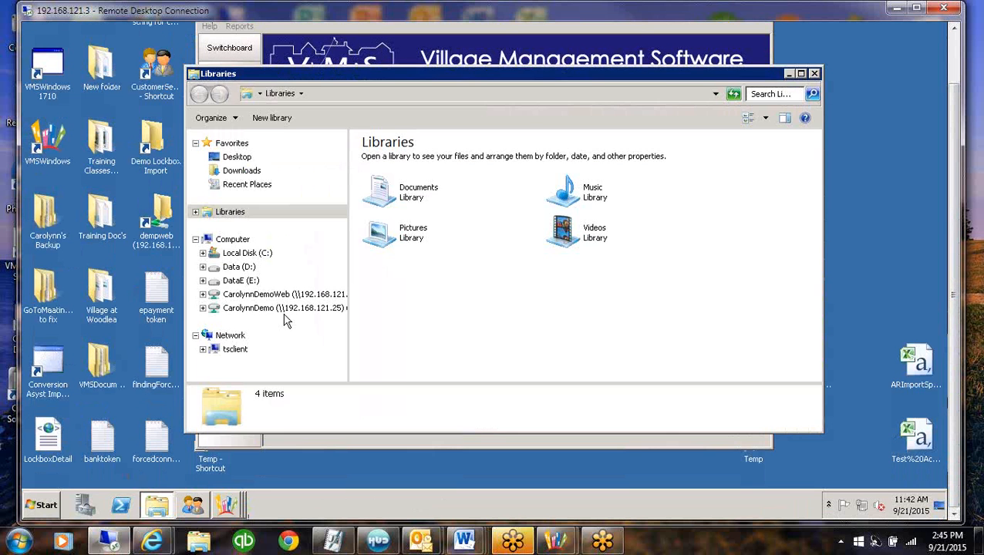
pyautogui.click(284, 309)
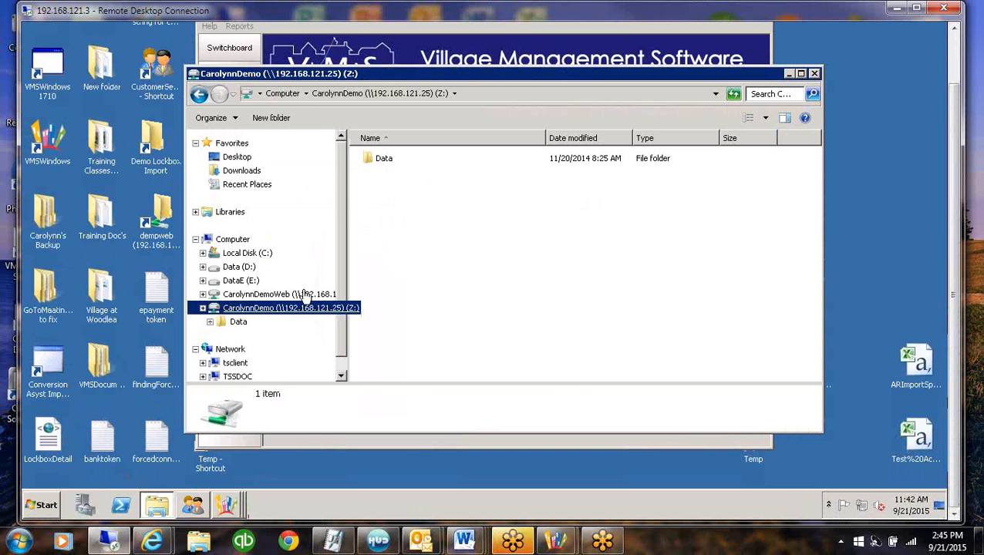
pyautogui.doubleClick(378, 159)
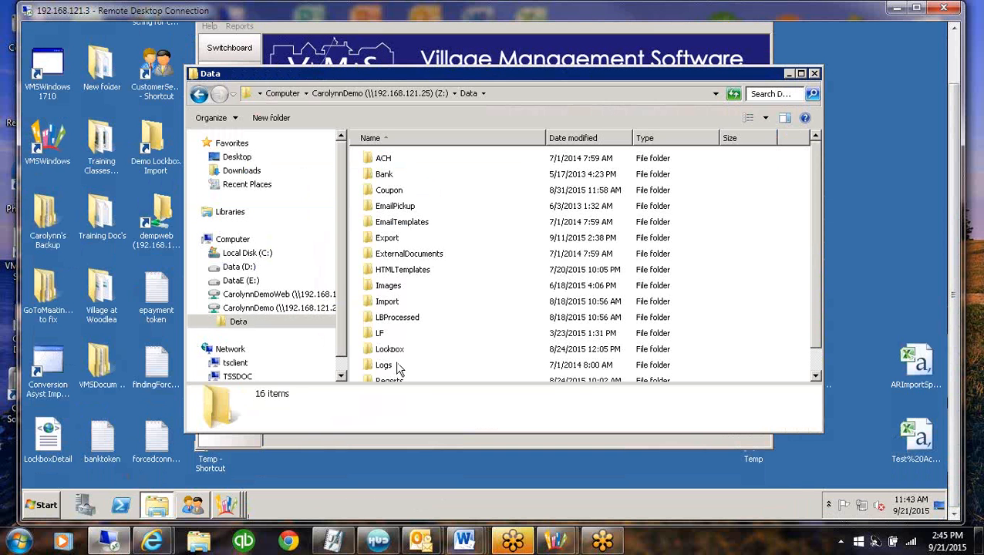
pyautogui.click(380, 240)
pyautogui.press('Return')
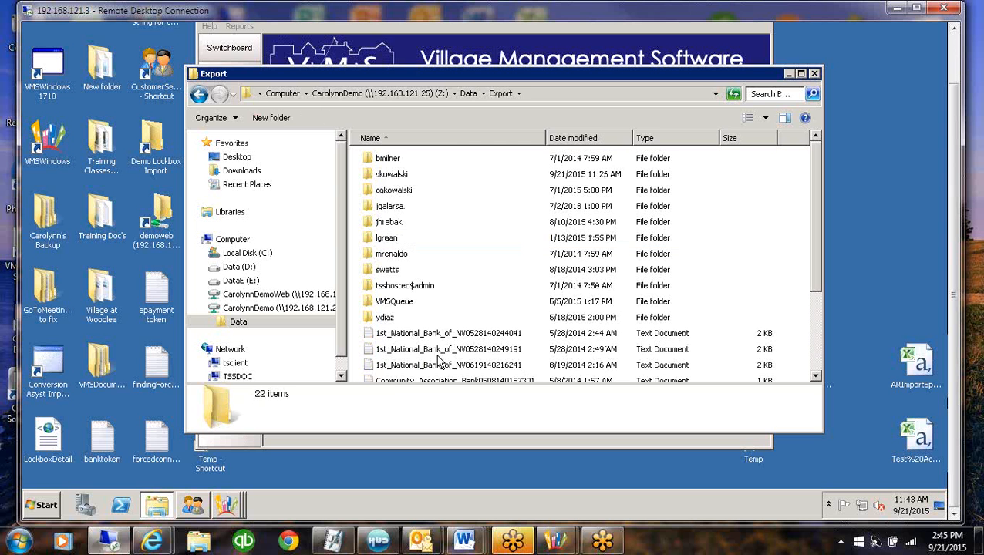
# In the current VMS user's export folder, open the Village of Woodlea folder and its Financial - FF PDF
pyautogui.click(411, 194)
pyautogui.press('Up')
pyautogui.press('Return')
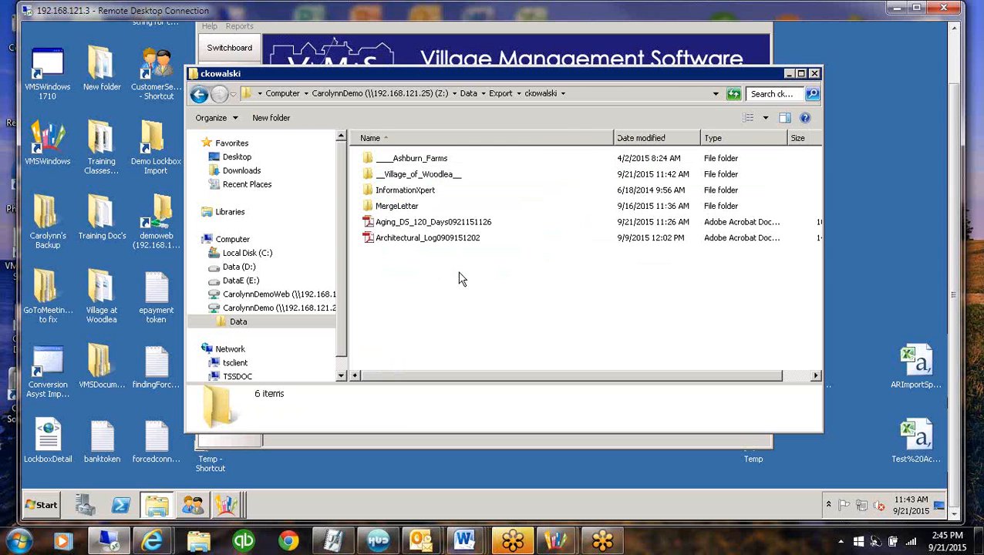
pyautogui.doubleClick(426, 174)
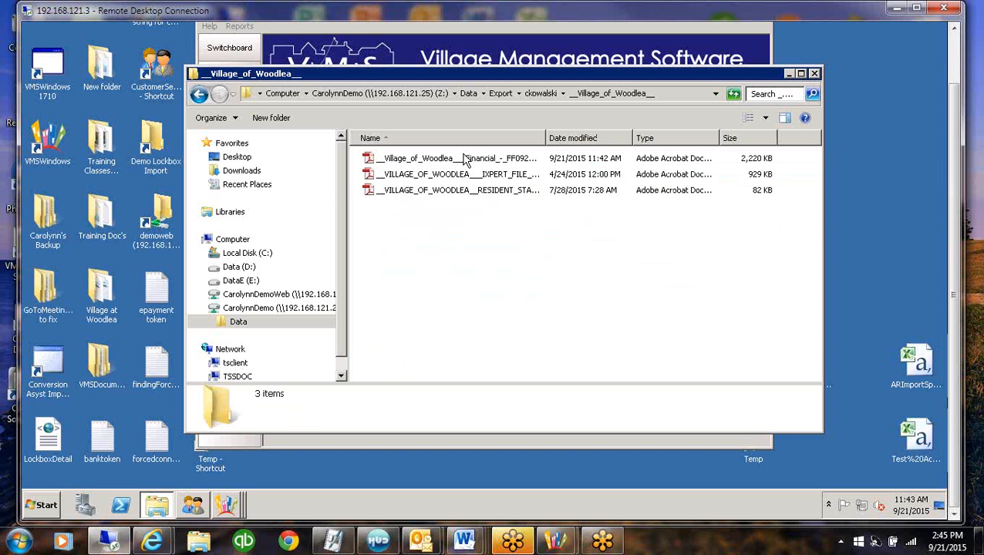
pyautogui.doubleClick(473, 162)
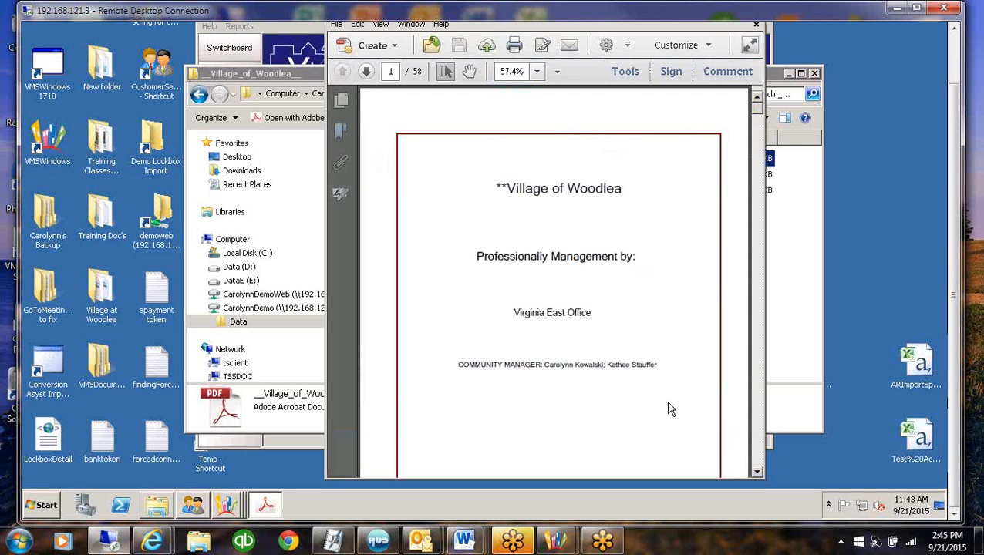
# Examine the package's title page, balance sheet and income statement, and skim the following pages as thumbnails
pyautogui.click(760, 457)
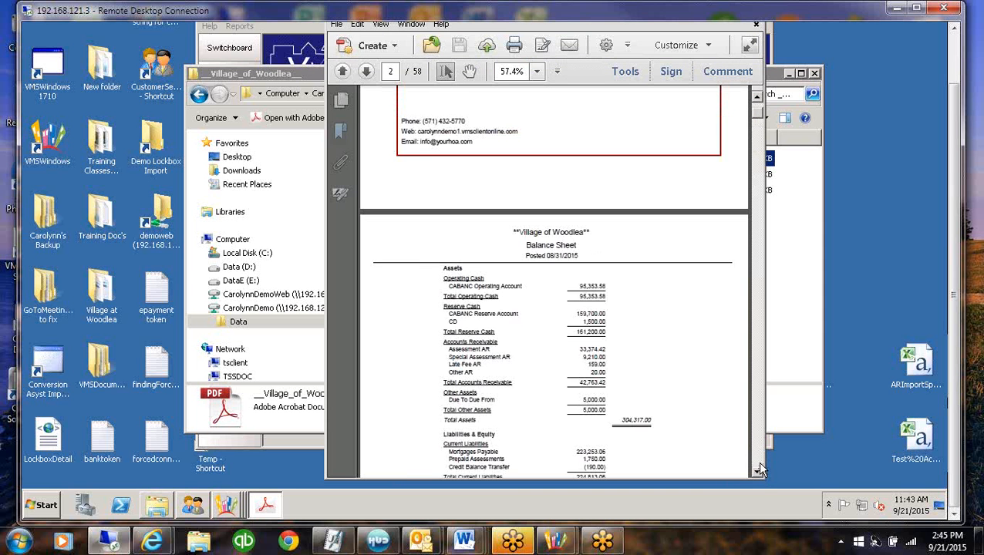
pyautogui.click(760, 463)
pyautogui.click(760, 463)
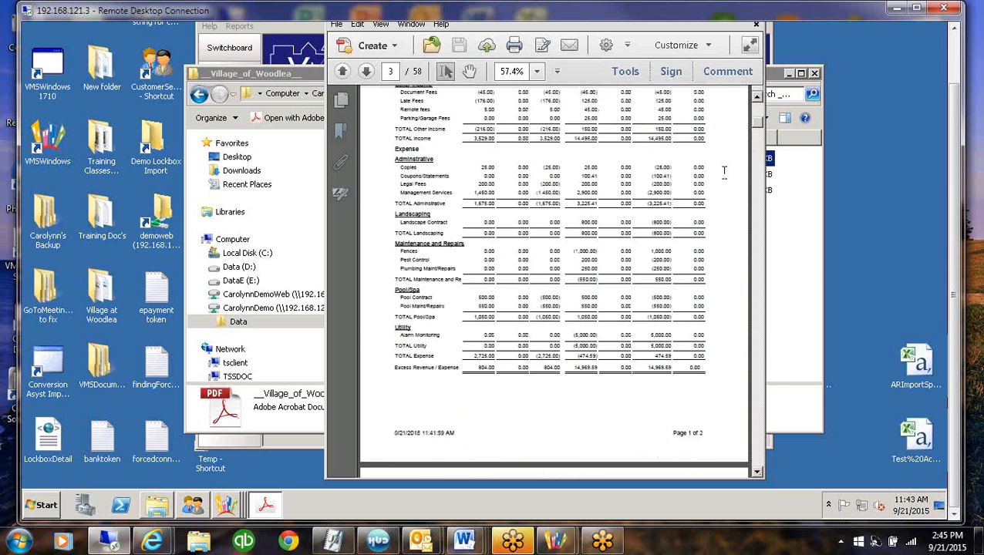
pyautogui.click(760, 455)
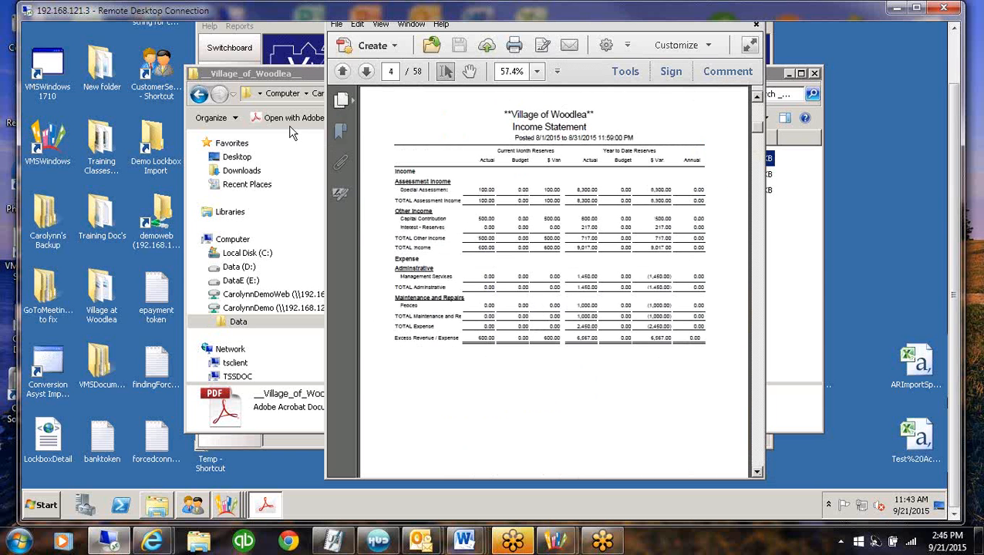
pyautogui.click(341, 101)
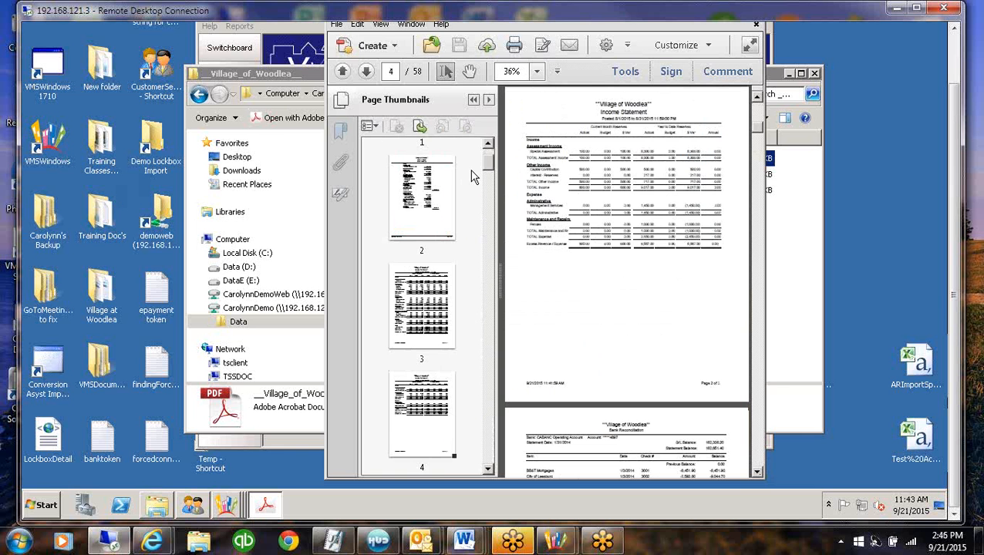
pyautogui.moveTo(491, 168); pyautogui.dragTo(493, 197)
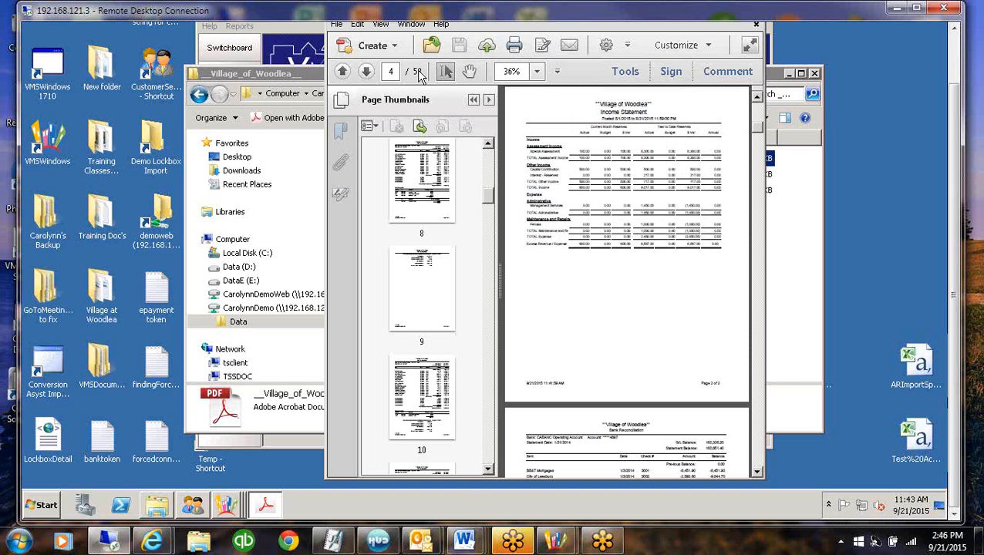
pyautogui.click(473, 101)
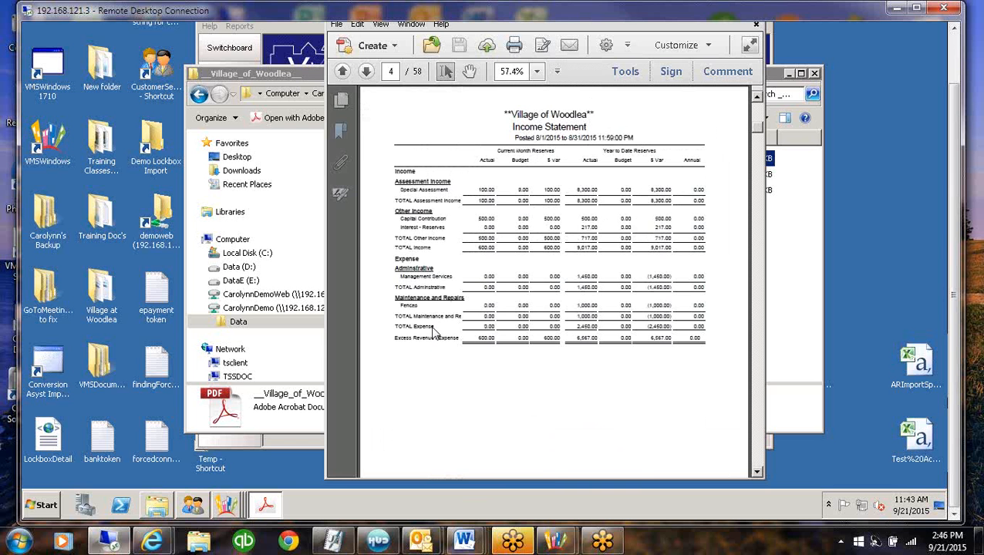
# Examine the bank reconciliation pages of the financial package
pyautogui.scroll(-10, 432, 333)
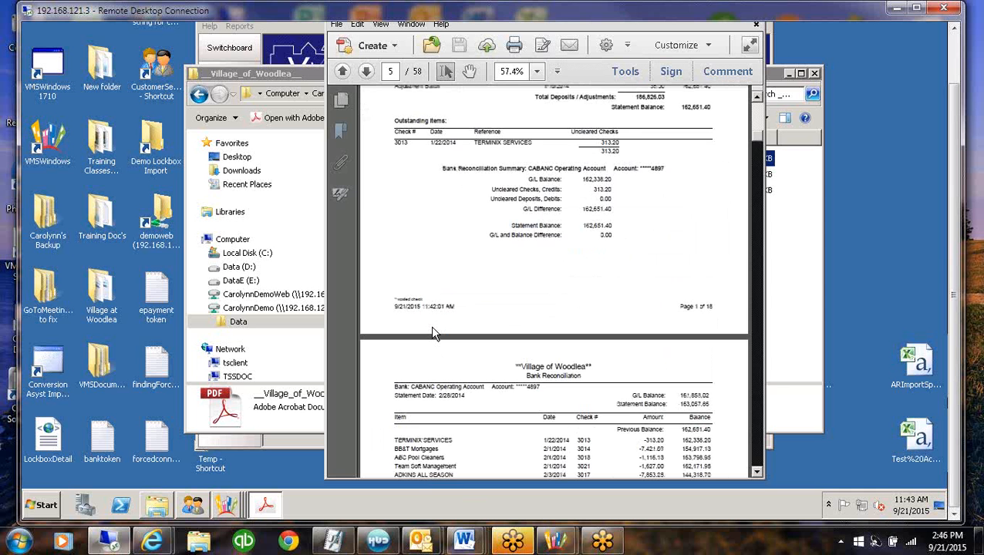
pyautogui.scroll(-10, 432, 333)
pyautogui.scroll(-5, 432, 334)
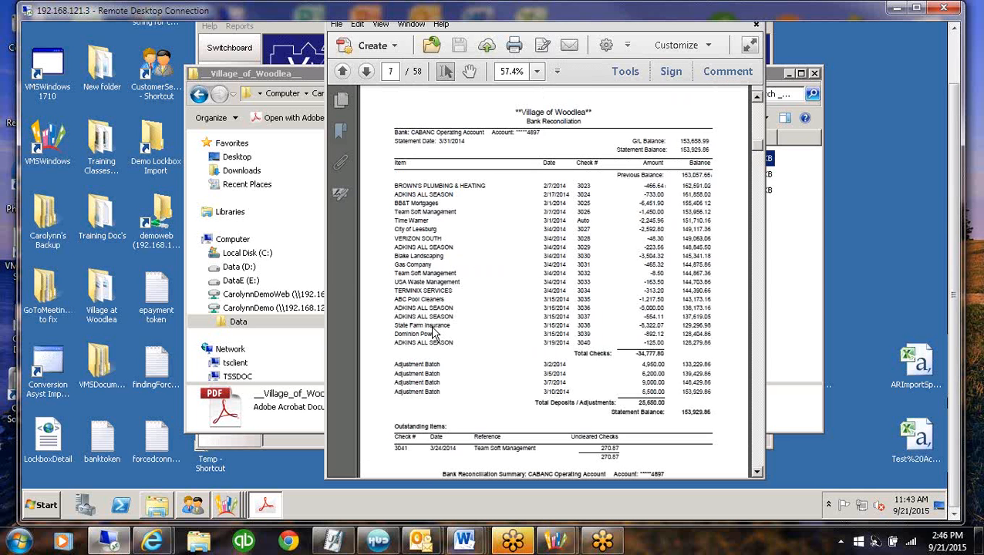
pyautogui.scroll(-10, 432, 333)
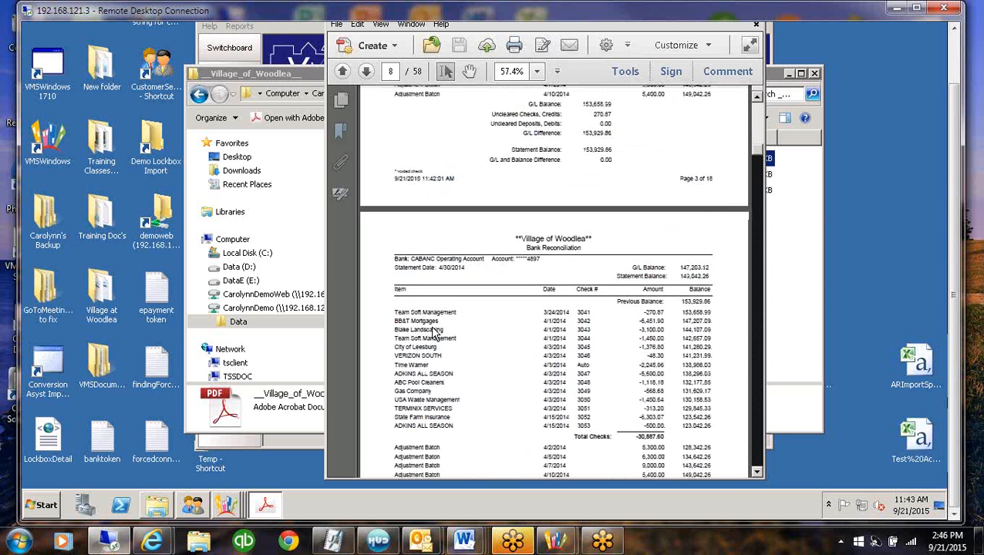
pyautogui.scroll(-15, 432, 334)
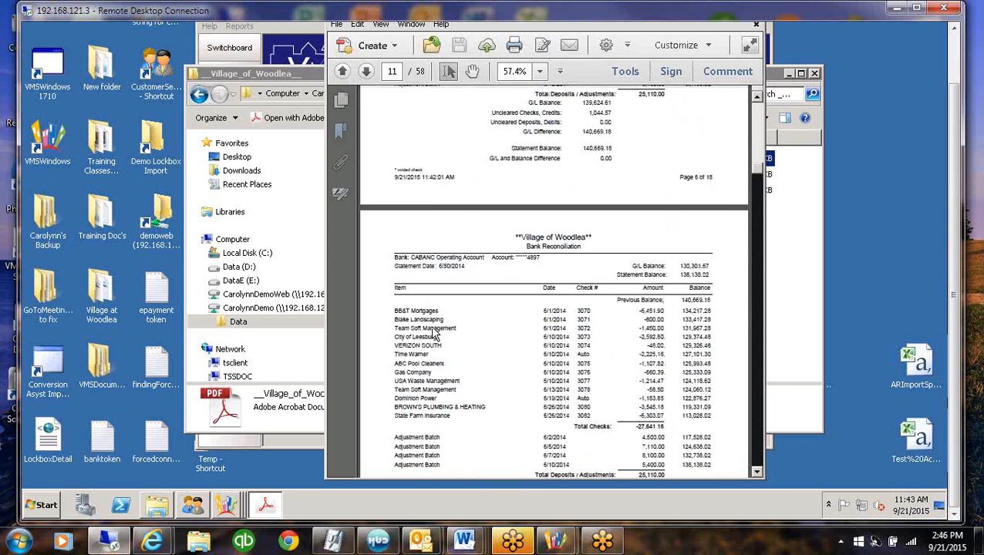
pyautogui.scroll(-5, 432, 334)
pyautogui.scroll(-8, 432, 333)
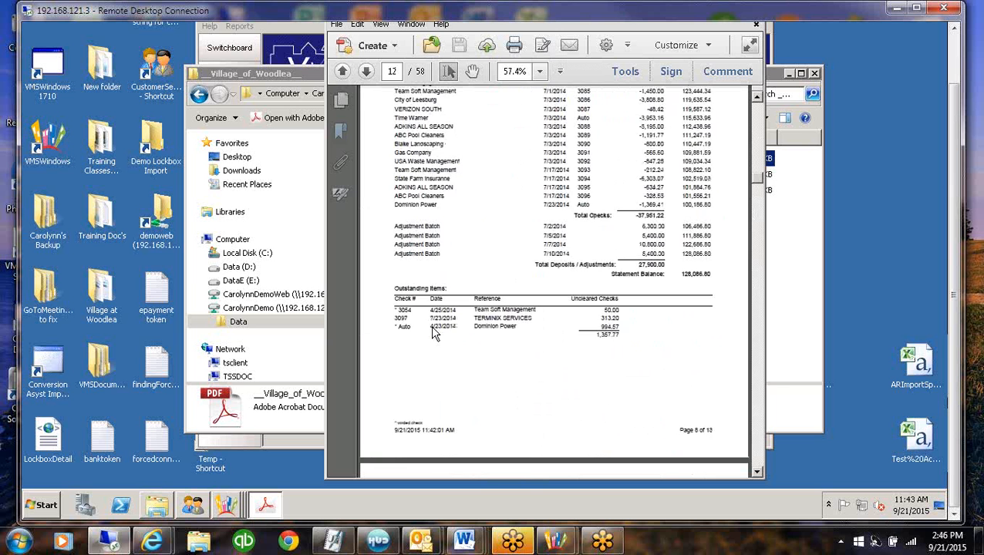
pyautogui.scroll(-12, 432, 333)
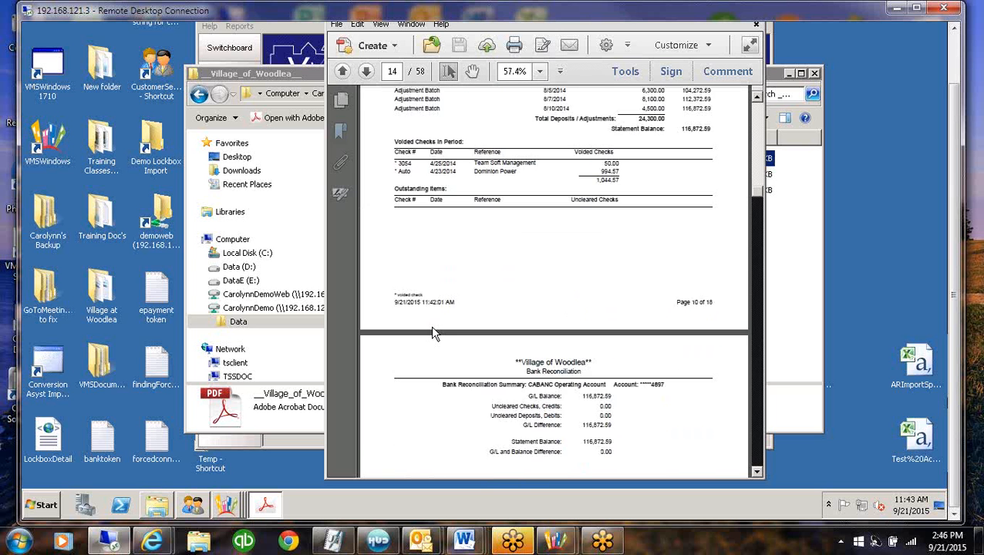
pyautogui.scroll(-3, 434, 332)
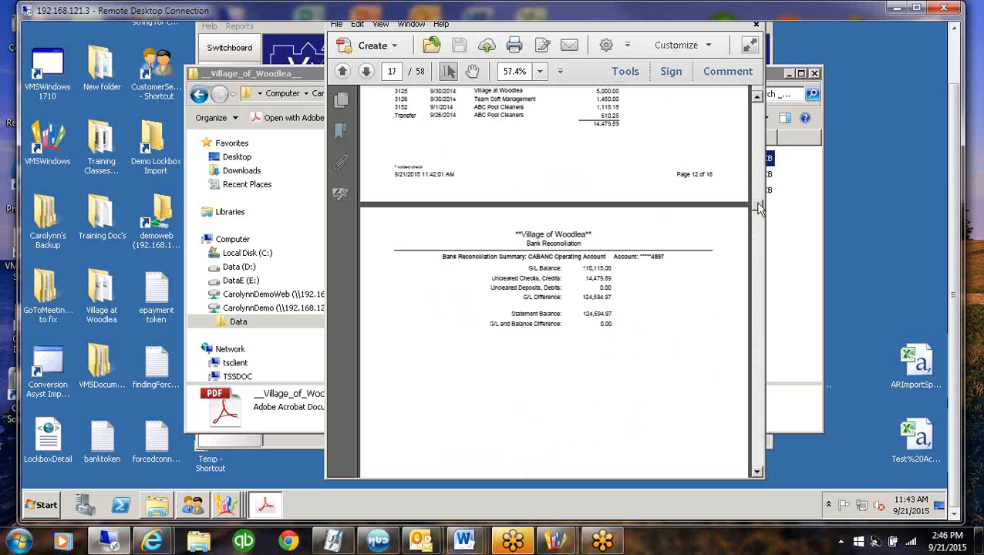
# Jump ahead to the aging report and examine its resident balances and the charge code summary
pyautogui.moveTo(757, 207); pyautogui.dragTo(763, 268)
pyautogui.click(758, 454)
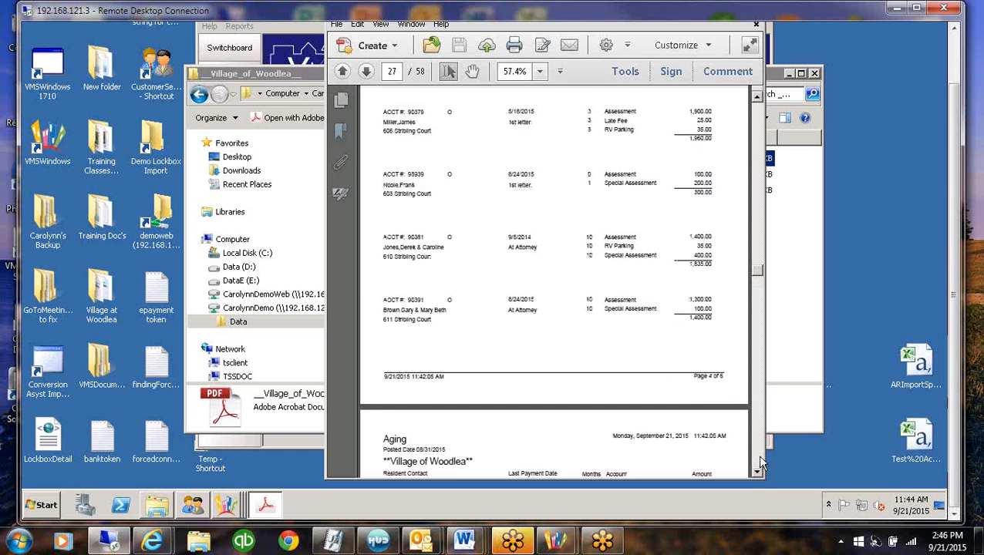
pyautogui.click(757, 454)
pyautogui.click(758, 454)
pyautogui.click(759, 457)
pyautogui.click(759, 457)
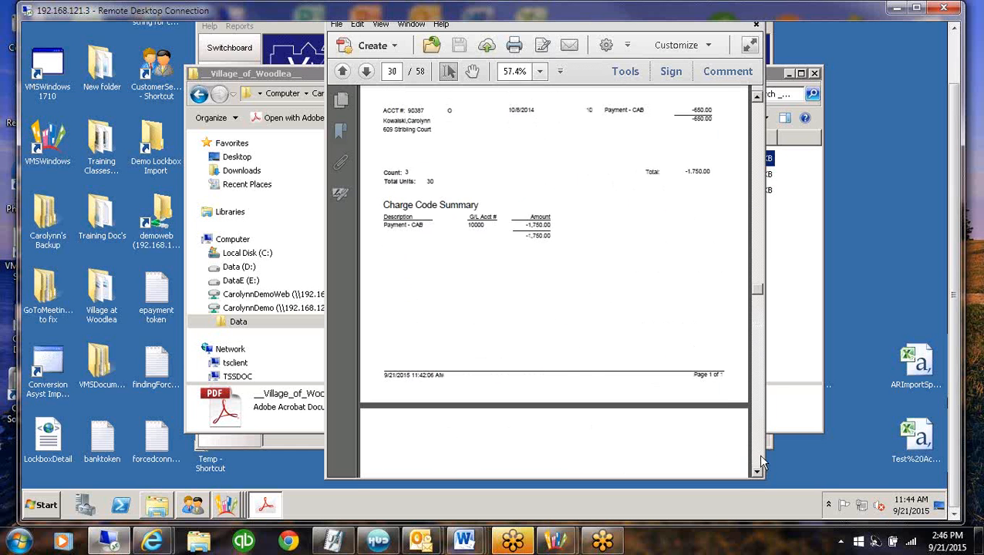
# Examine the late notice letters that follow the aging reports in the package
pyautogui.click(759, 456)
pyautogui.click(758, 454)
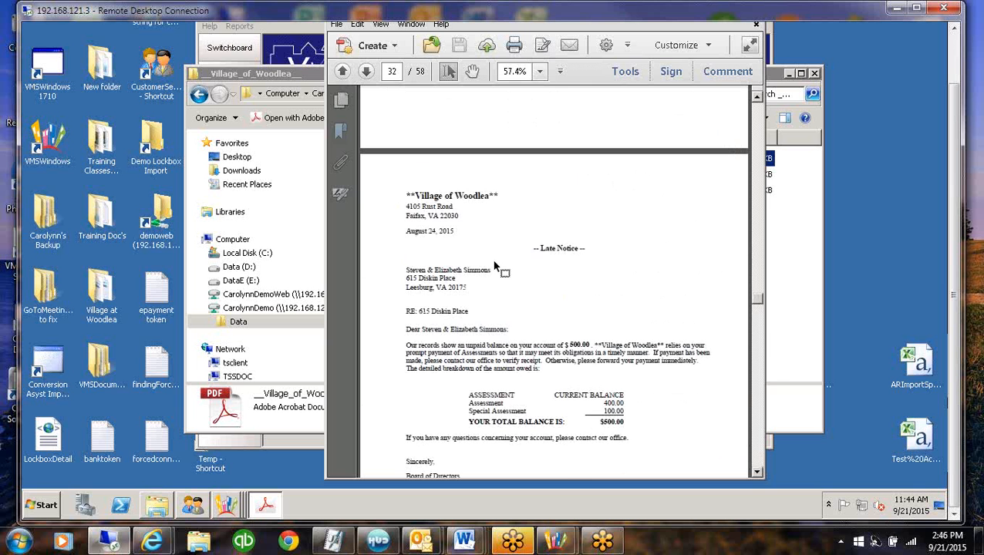
pyautogui.click(767, 441)
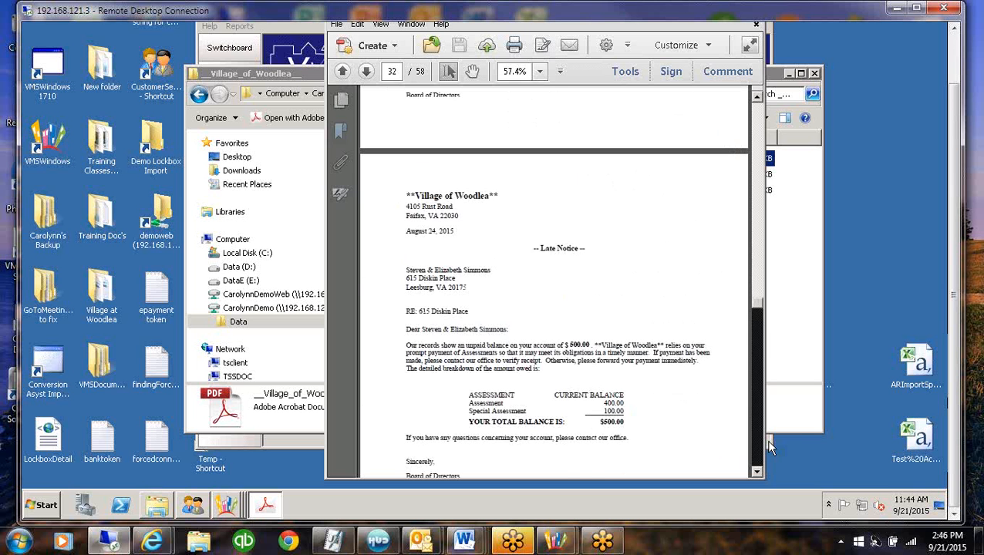
pyautogui.click(768, 441)
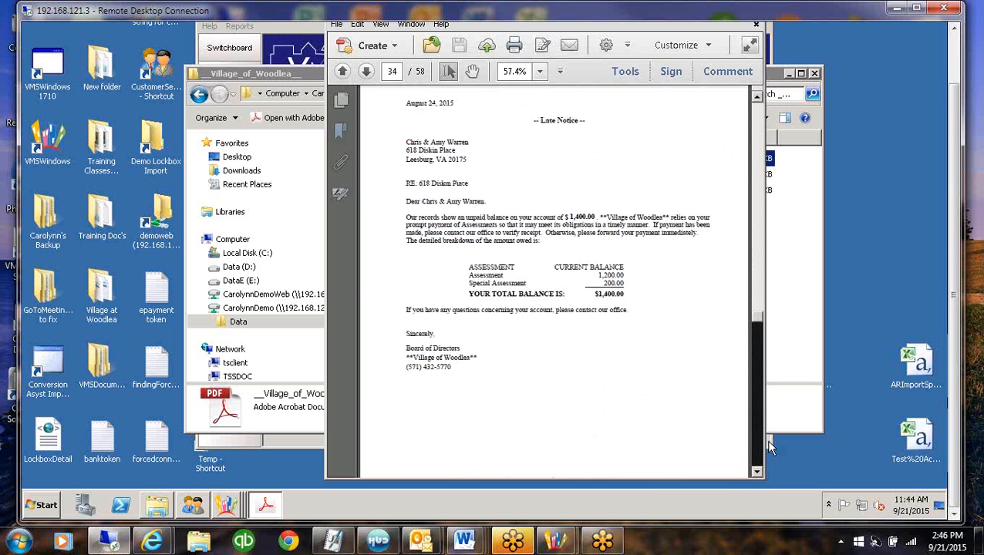
pyautogui.click(768, 441)
pyautogui.click(767, 441)
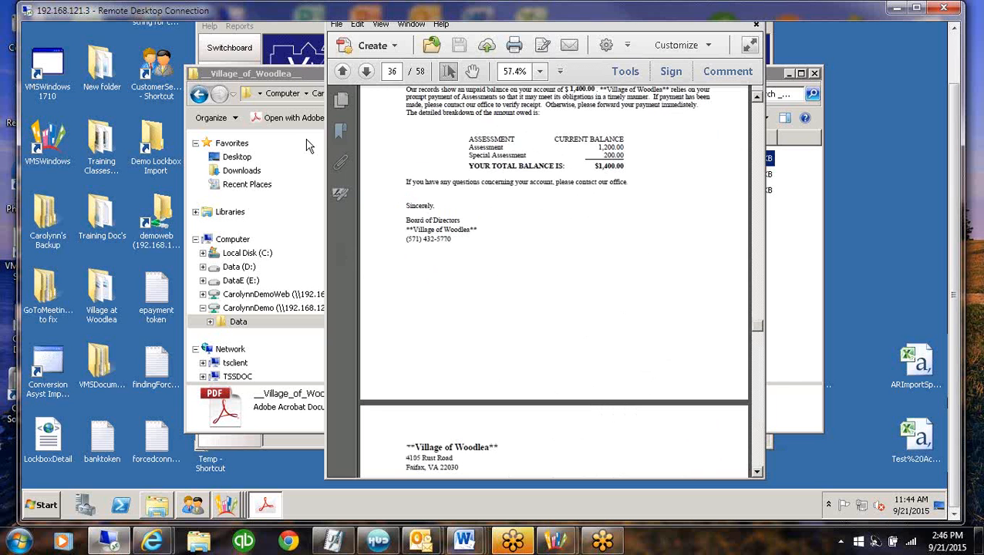
# Show the page thumbnails and go to the delinquency notice on page 45
pyautogui.click(342, 100)
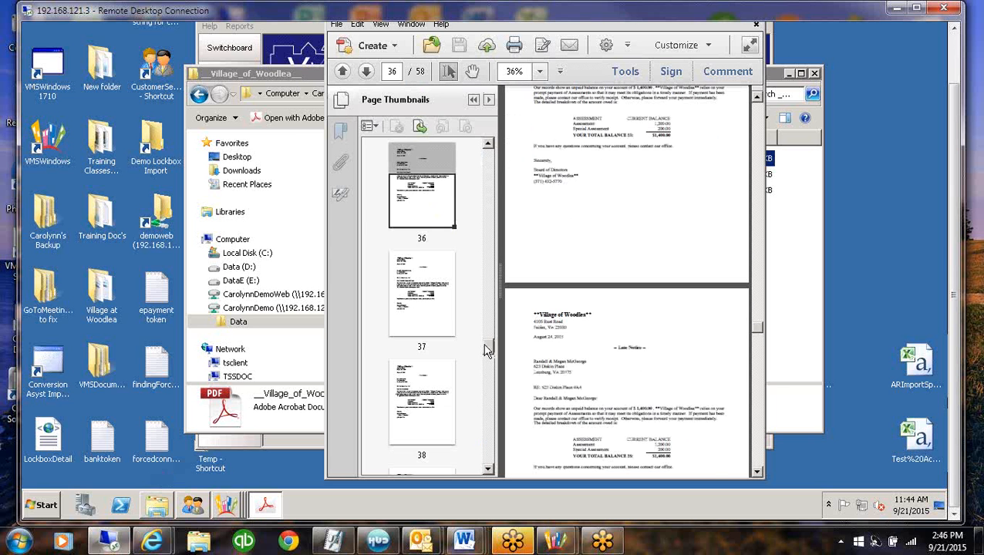
pyautogui.moveTo(487, 353); pyautogui.dragTo(494, 393)
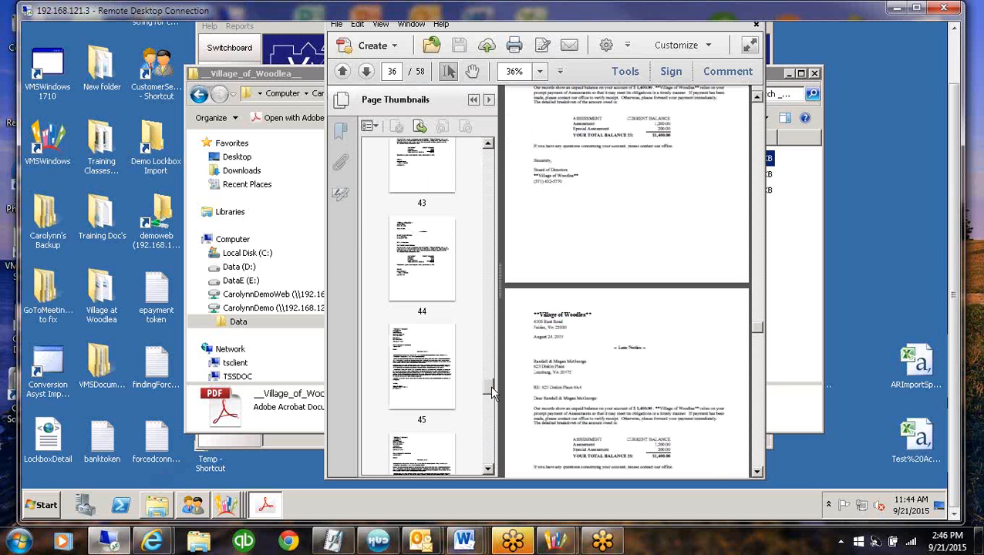
pyautogui.click(432, 407)
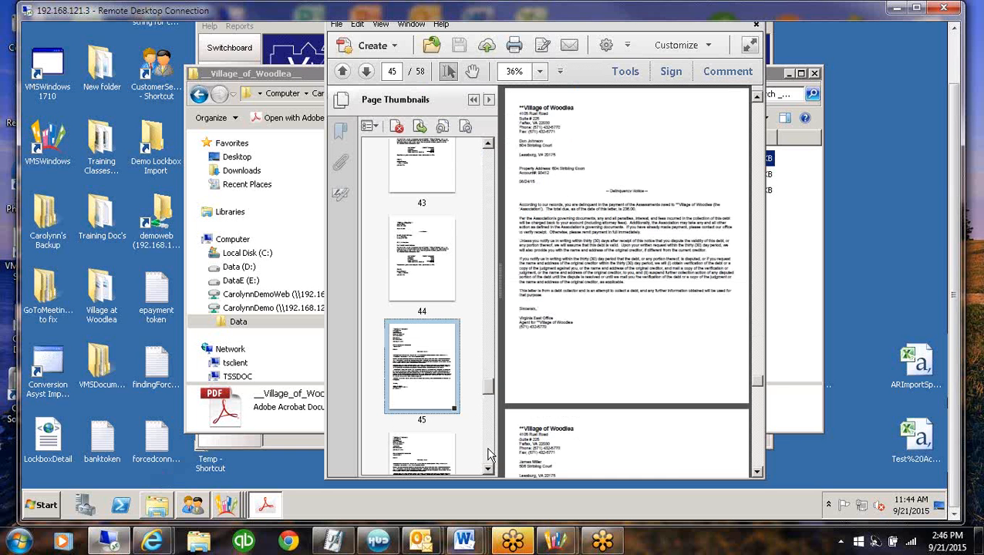
# Go to the check register on page 51 using the page thumbnails, and hide the thumbnails
pyautogui.scroll(-6, 487, 456)
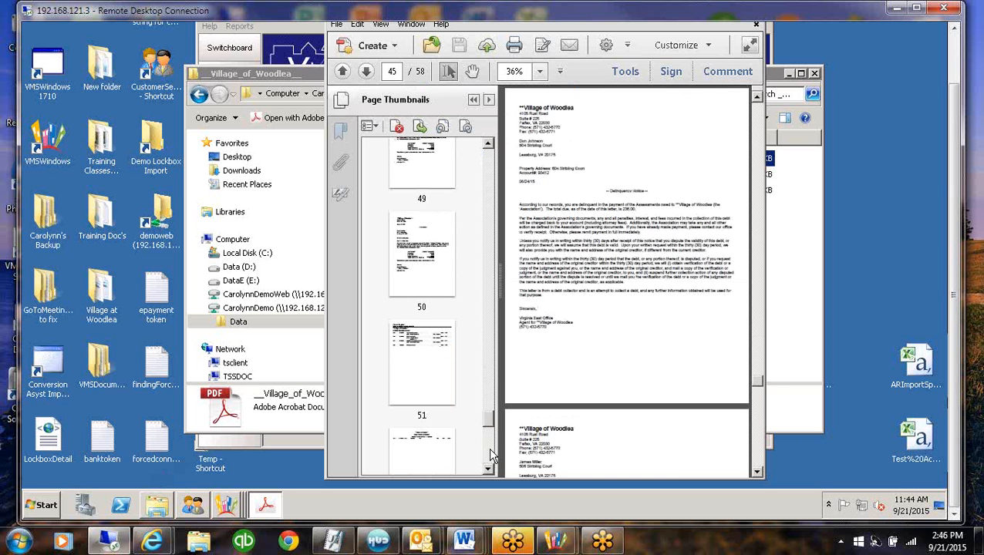
pyautogui.click(421, 374)
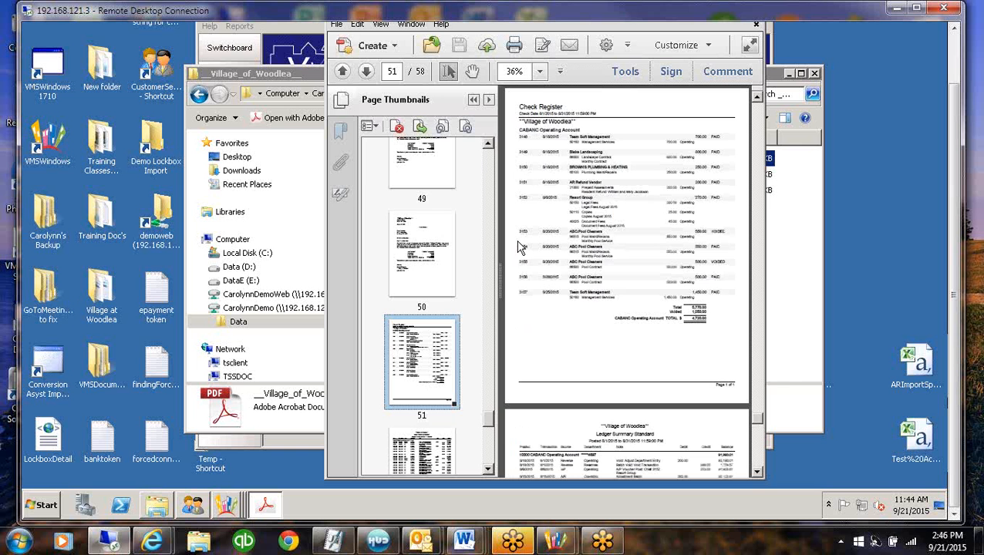
pyautogui.click(475, 104)
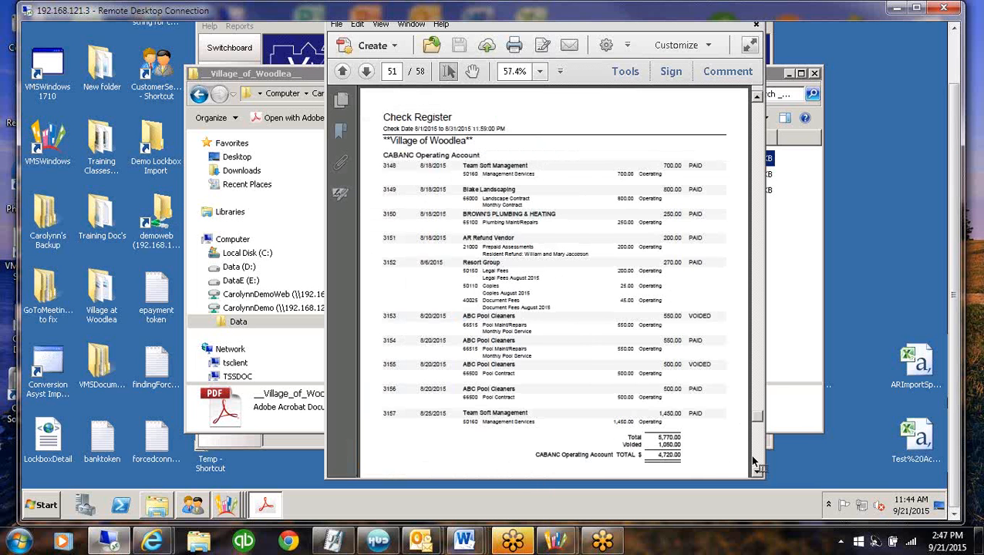
# Examine the Ledger Summary Standard pages that follow the check register, through to the end of the package
pyautogui.scroll(-5, 756, 463)
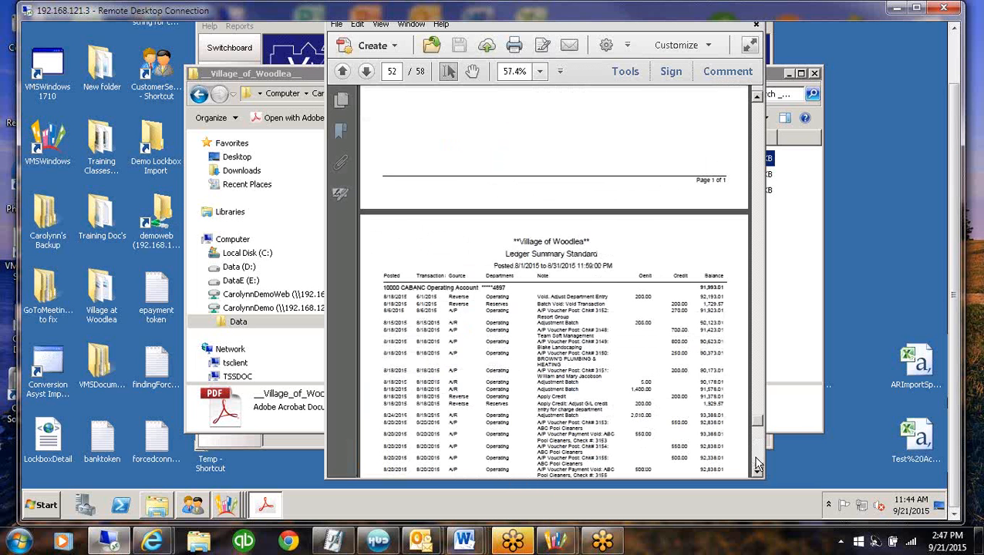
pyautogui.scroll(-10, 756, 461)
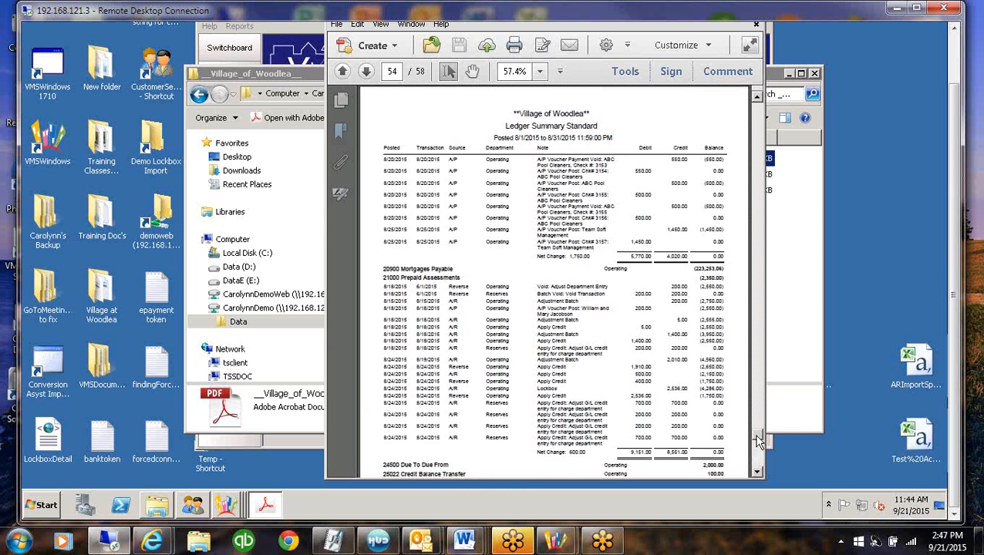
pyautogui.moveTo(759, 441); pyautogui.dragTo(758, 476)
# Go back to the Accounts Receivable and Prepayments cover page on page 23 using the page thumbnails, and hide the thumbnails
pyautogui.moveTo(760, 415); pyautogui.dragTo(759, 331)
pyautogui.click(756, 131)
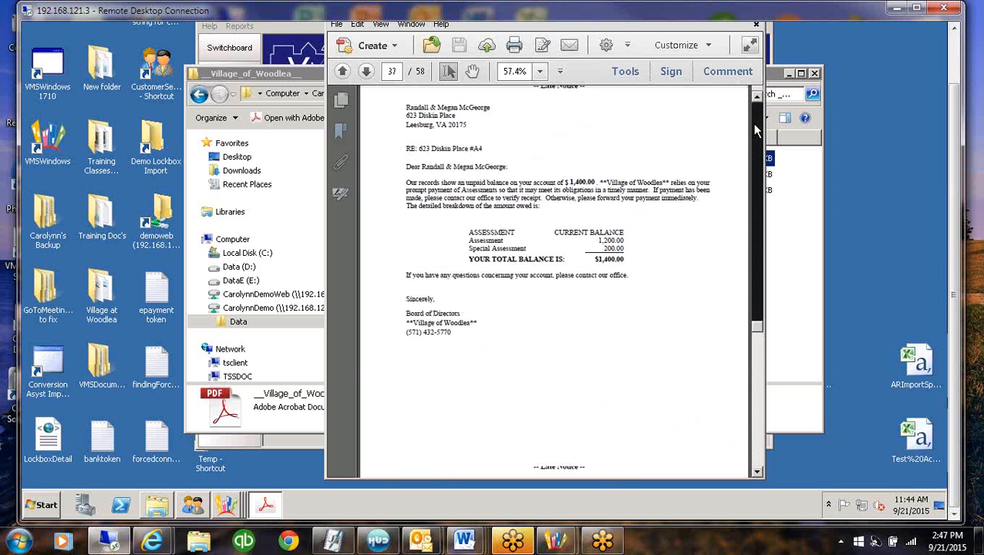
pyautogui.click(344, 102)
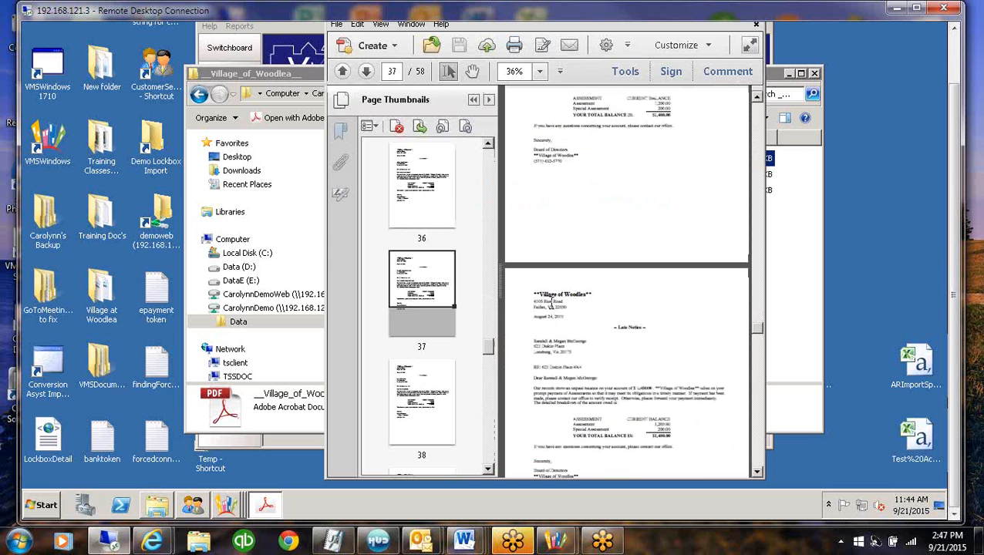
pyautogui.click(491, 162)
pyautogui.click(490, 162)
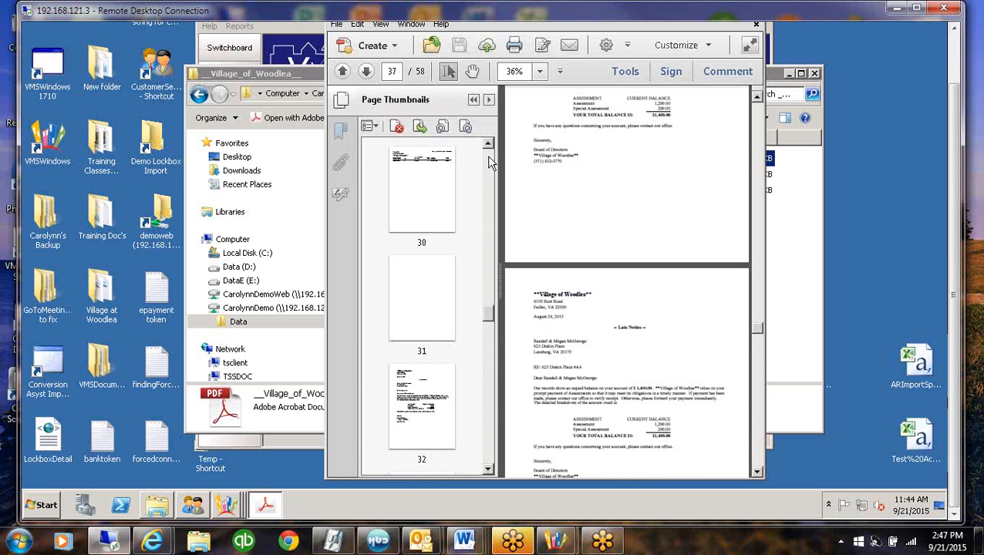
pyautogui.click(491, 162)
pyautogui.click(491, 162)
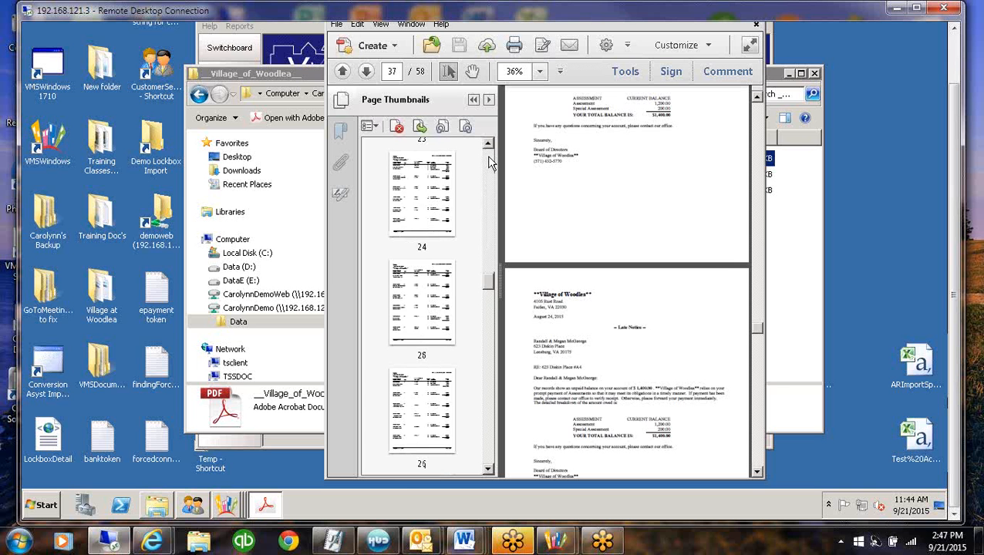
pyautogui.click(490, 162)
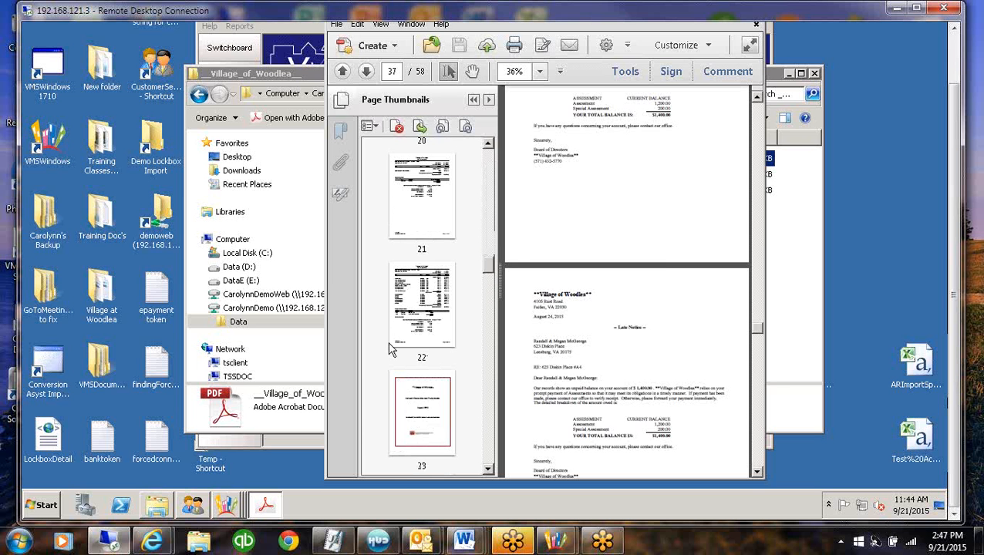
pyautogui.click(421, 430)
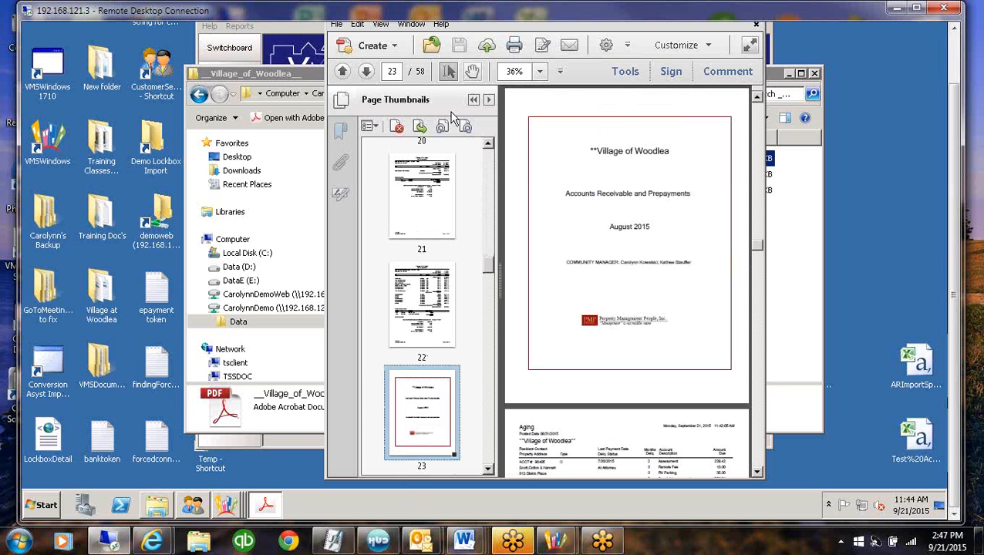
pyautogui.click(474, 101)
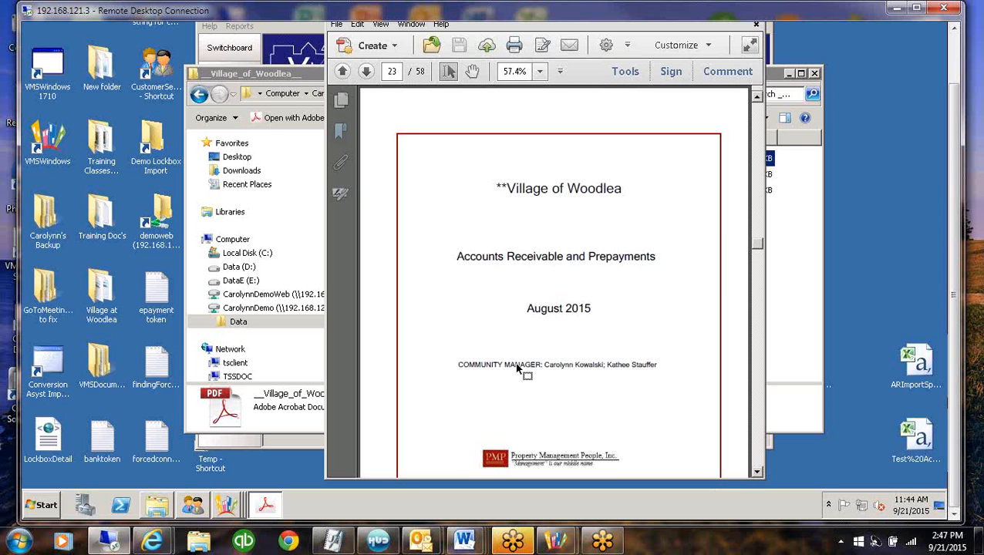
# Examine the Accounts Receivable and Prepayments cover page, including the community manager line and the company logo
pyautogui.click(621, 365)
pyautogui.click(756, 473)
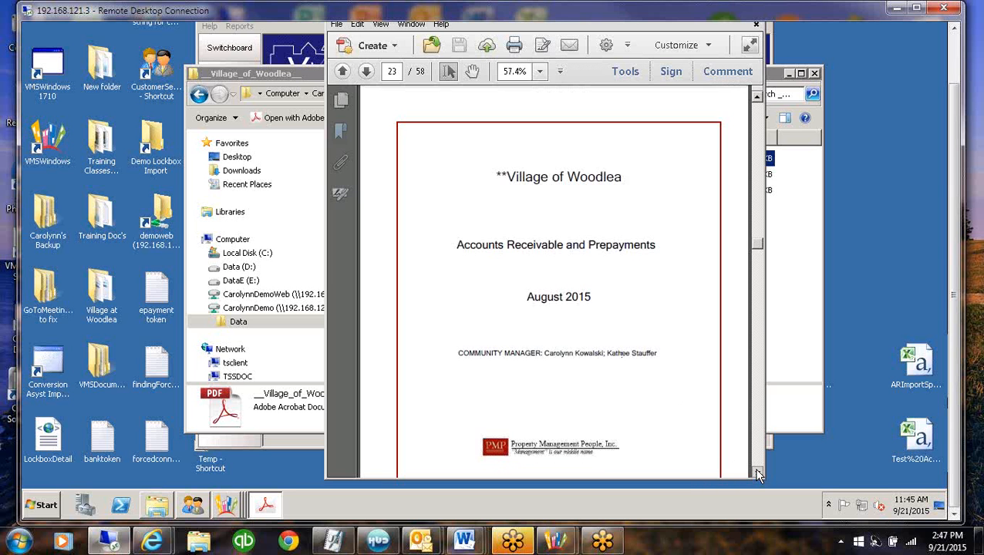
pyautogui.click(756, 472)
pyautogui.click(756, 473)
pyautogui.click(756, 473)
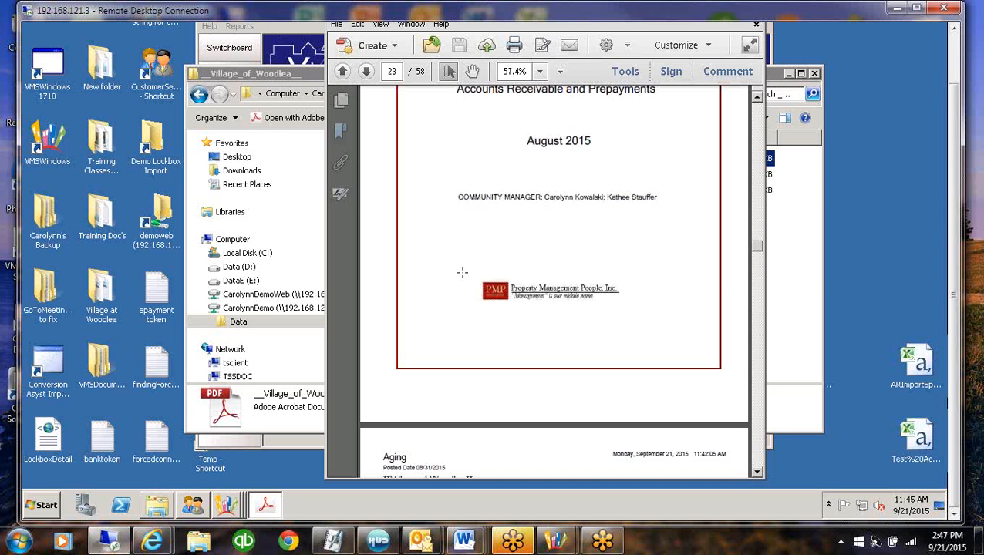
# Examine the bank reconciliation summaries of the operating and reserve accounts ahead of the cover page
pyautogui.moveTo(756, 244); pyautogui.dragTo(755, 226)
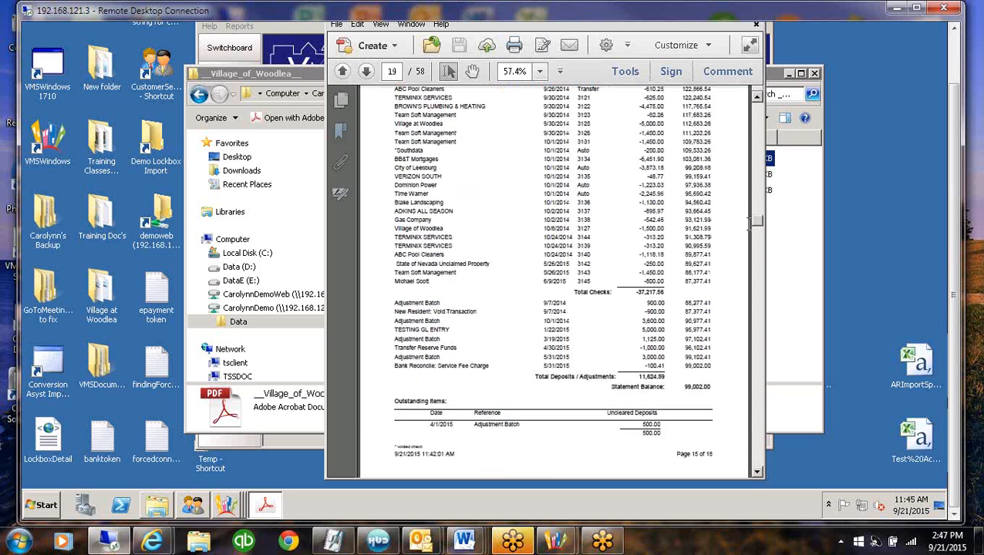
pyautogui.click(756, 461)
pyautogui.click(756, 460)
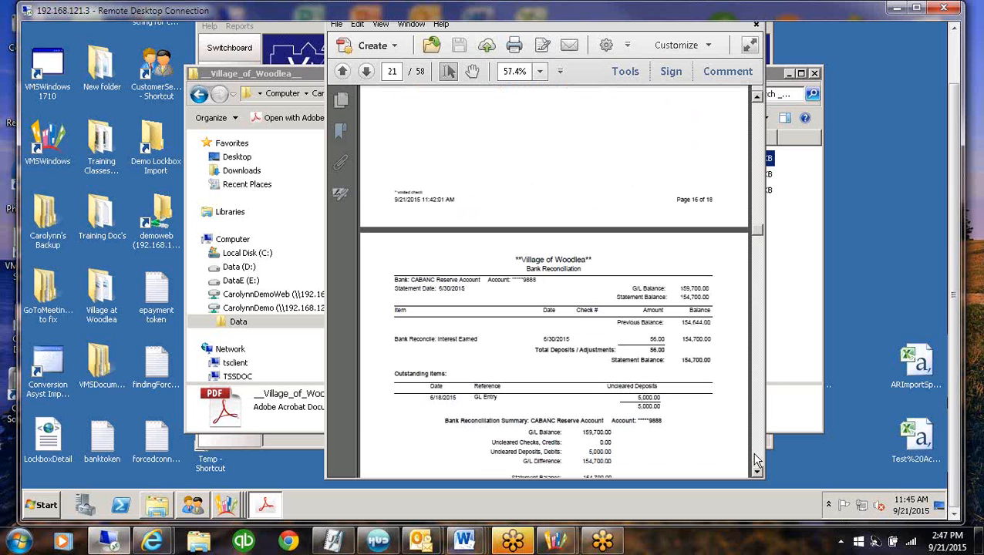
pyautogui.click(759, 119)
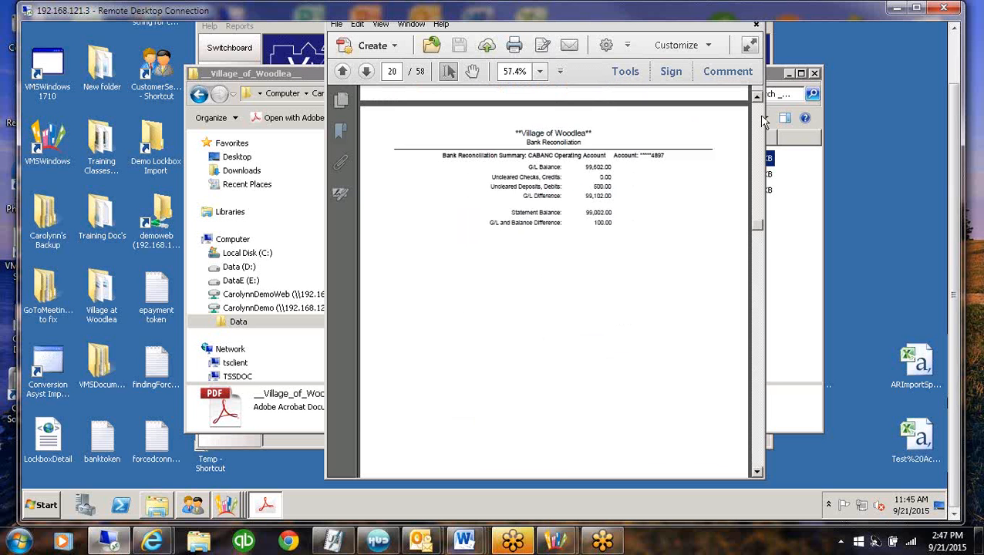
pyautogui.click(761, 122)
pyautogui.click(758, 459)
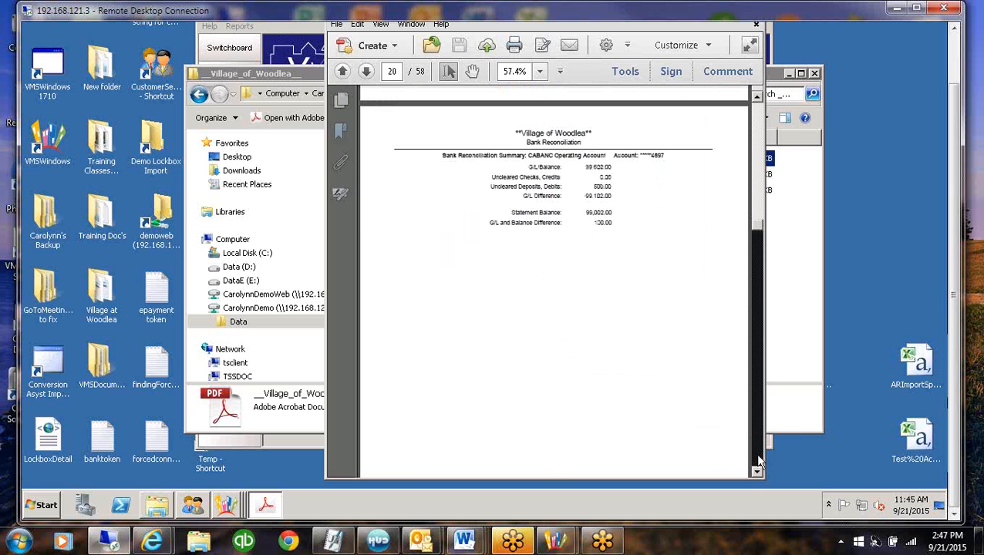
pyautogui.click(758, 460)
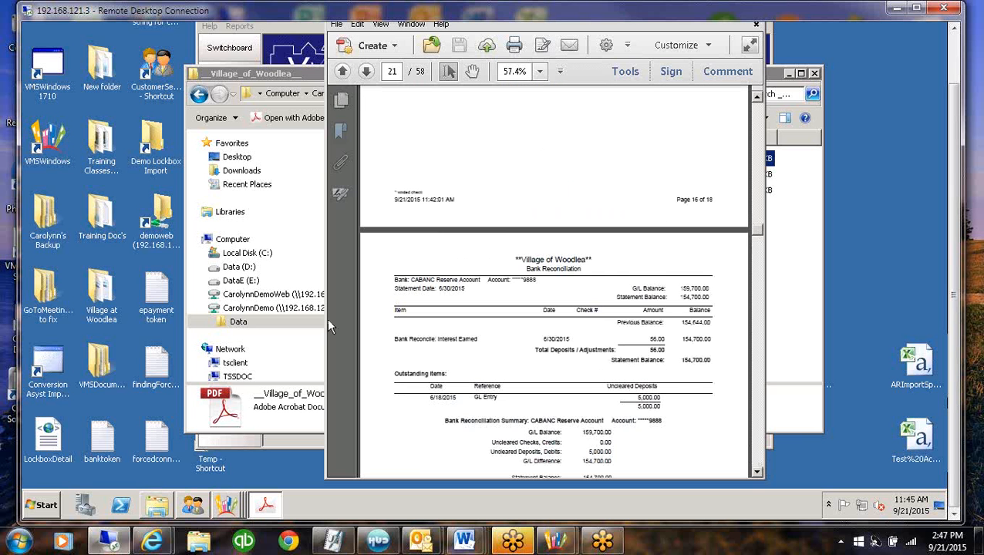
# Return to the cover page on page 23 through the page thumbnails and view it without them
pyautogui.click(342, 100)
pyautogui.click(417, 416)
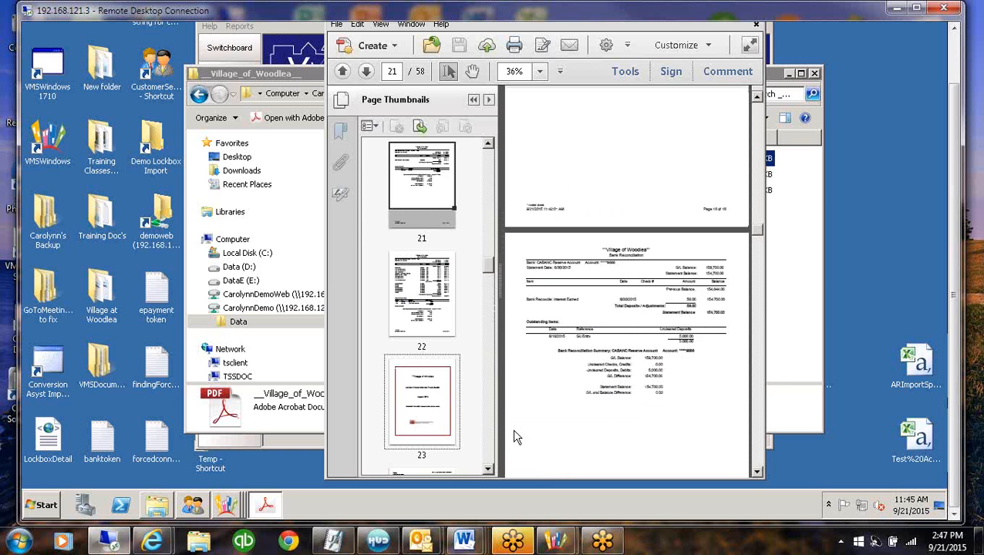
pyautogui.click(474, 100)
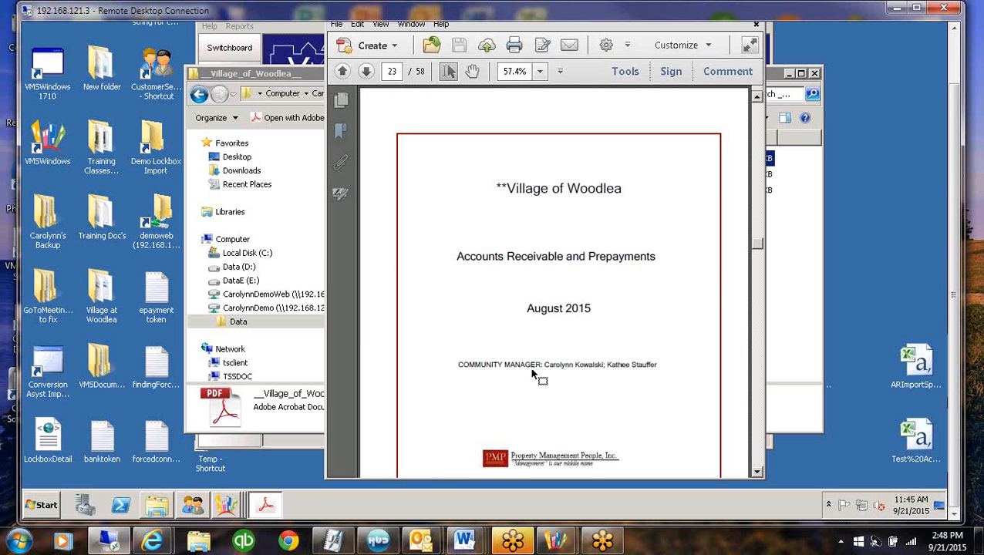
# Close the financial package PDF and the __Village_of_Woodlea__ export folder window
pyautogui.scroll(2, 955, 101)
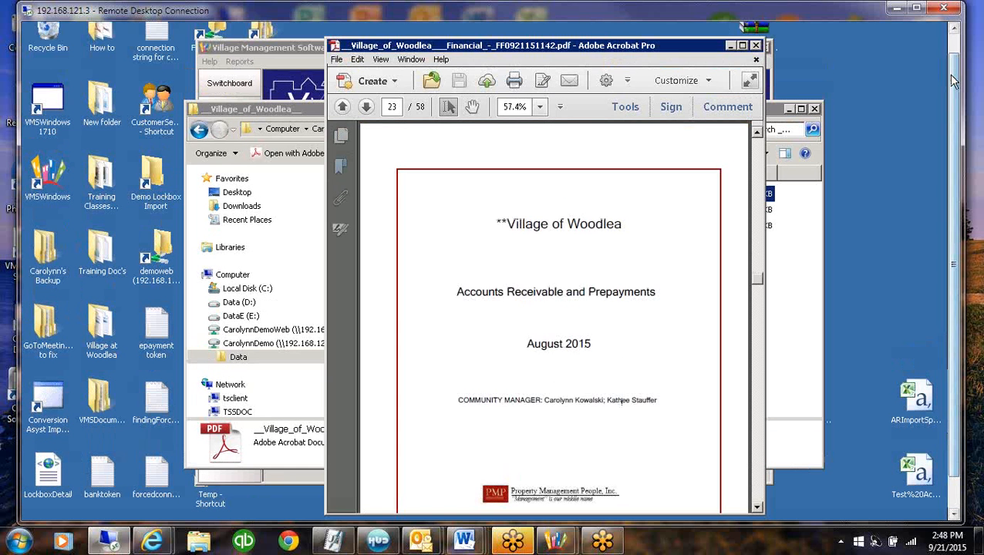
pyautogui.click(757, 46)
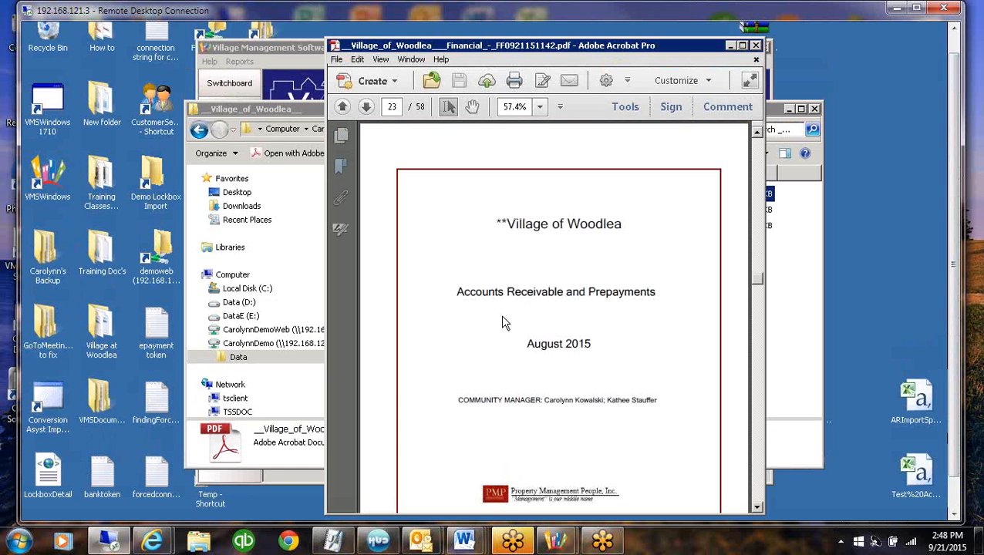
pyautogui.click(814, 109)
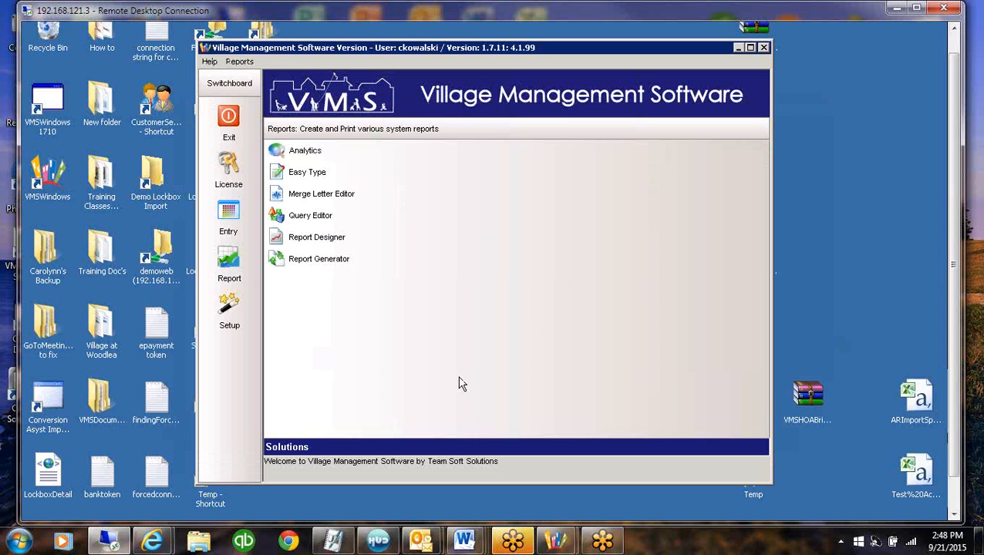
# Open Account Maintenance and list the web documents of the **Village of Woodlea** property
pyautogui.click(226, 213)
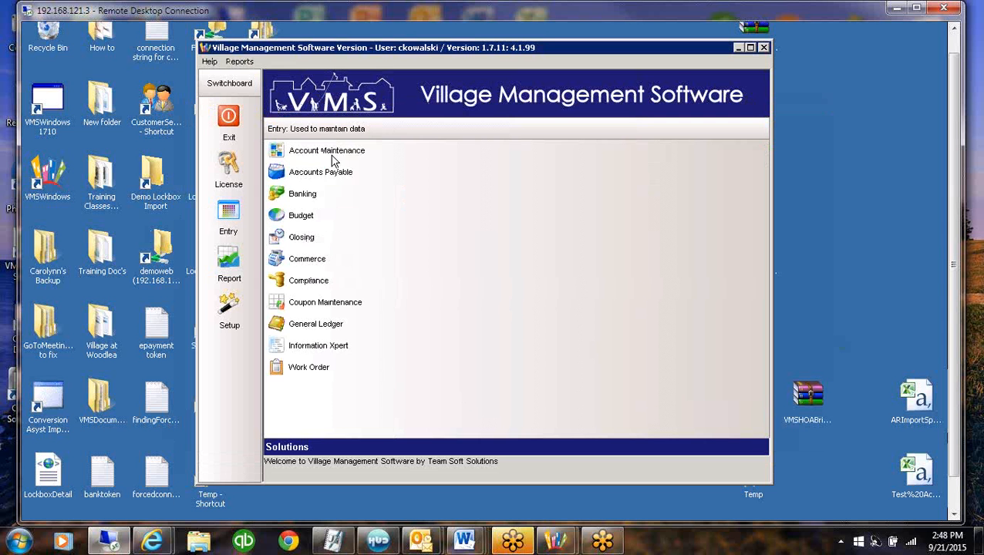
pyautogui.click(336, 152)
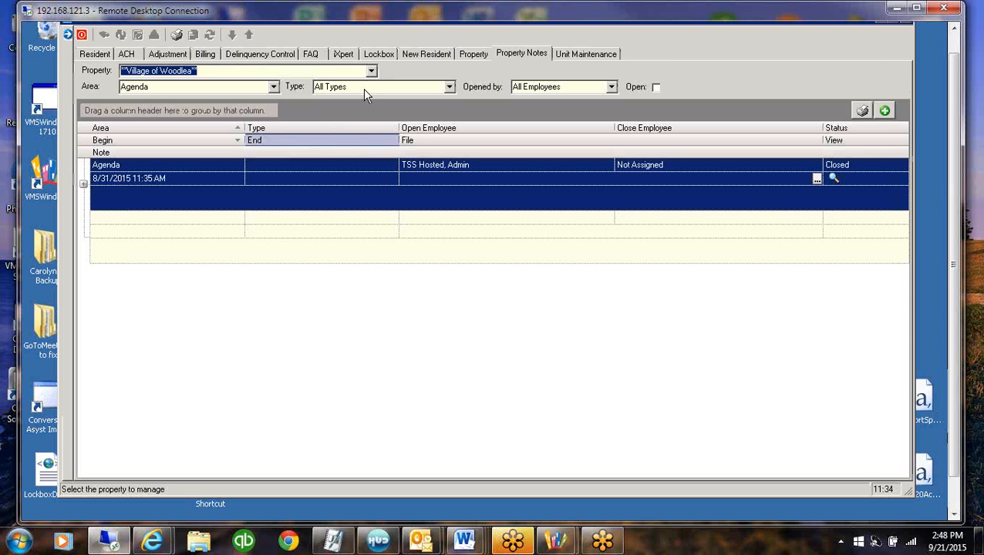
pyautogui.click(474, 54)
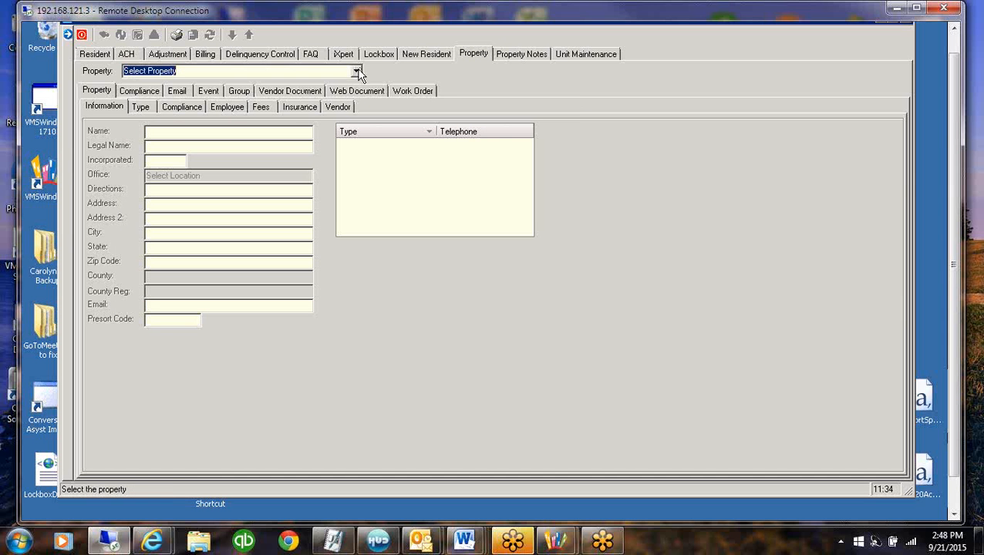
pyautogui.click(356, 70)
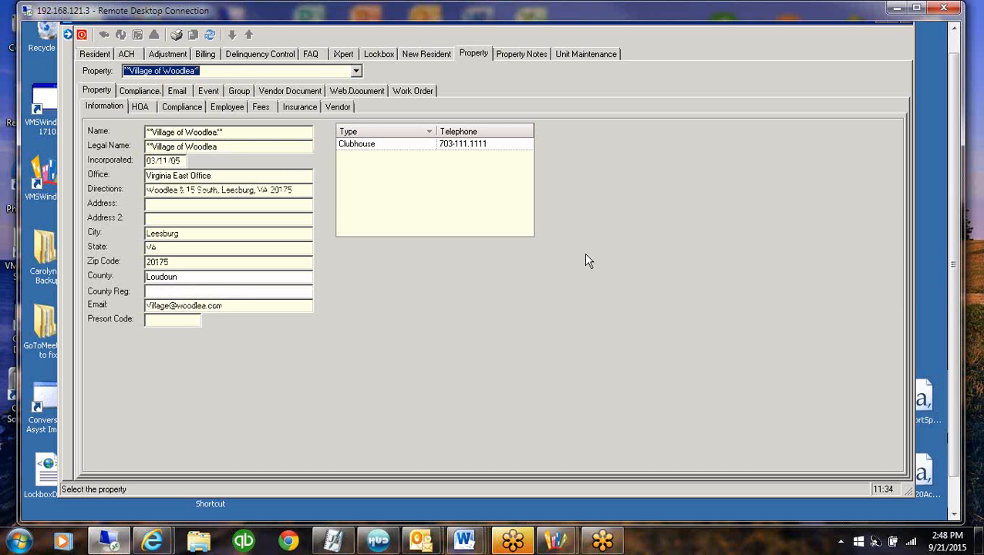
pyautogui.click(357, 91)
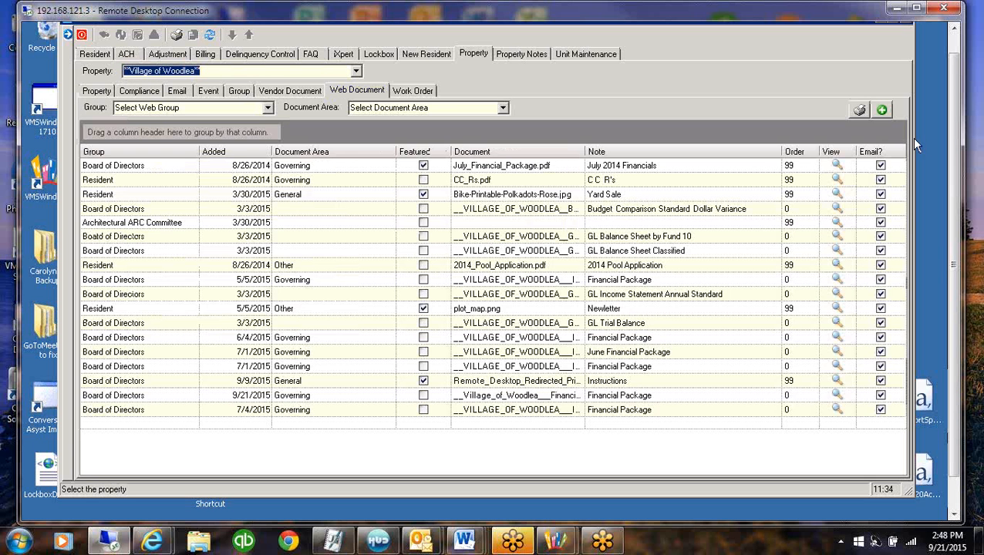
# View the Financial Package web document added 9/21/2015, examine its first pages, and close the PDF
pyautogui.click(529, 411)
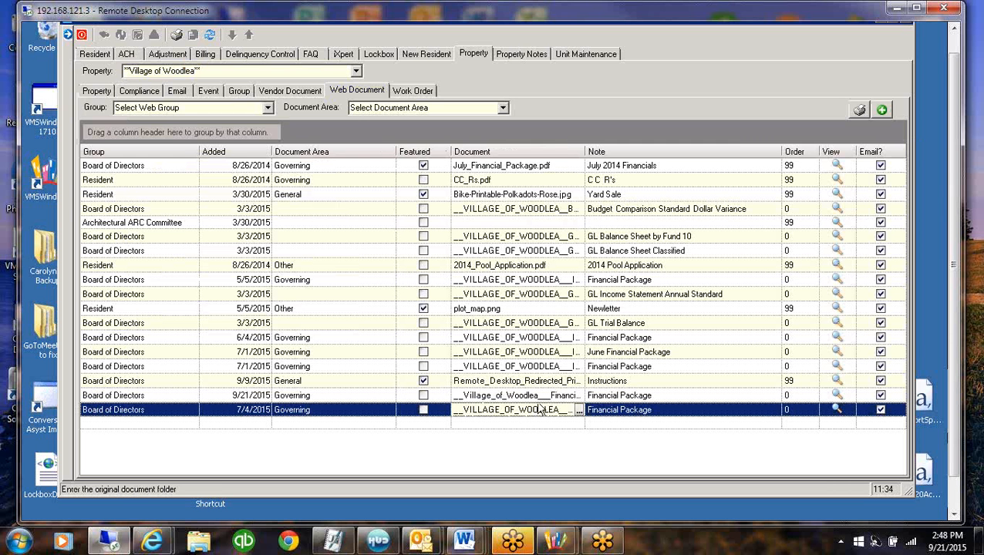
pyautogui.click(253, 396)
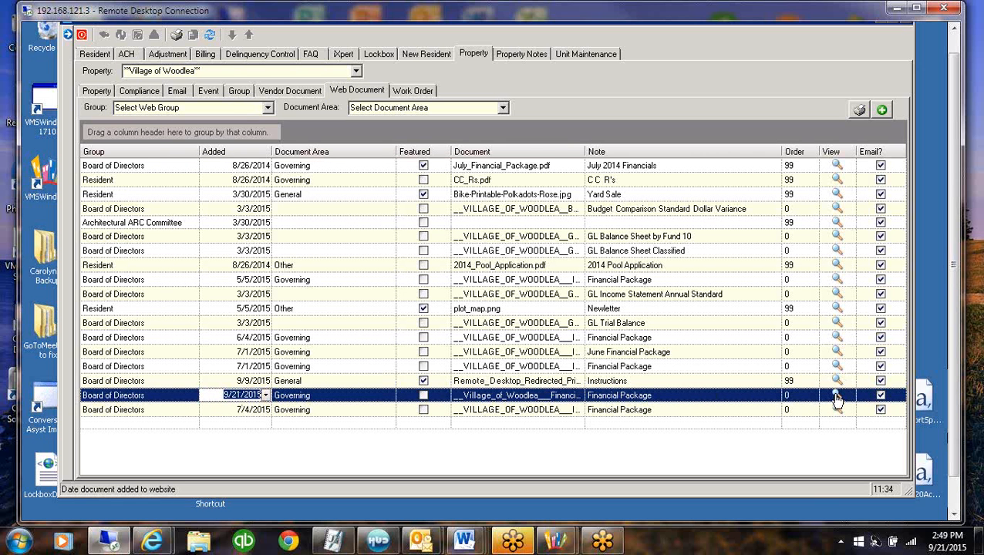
pyautogui.click(837, 396)
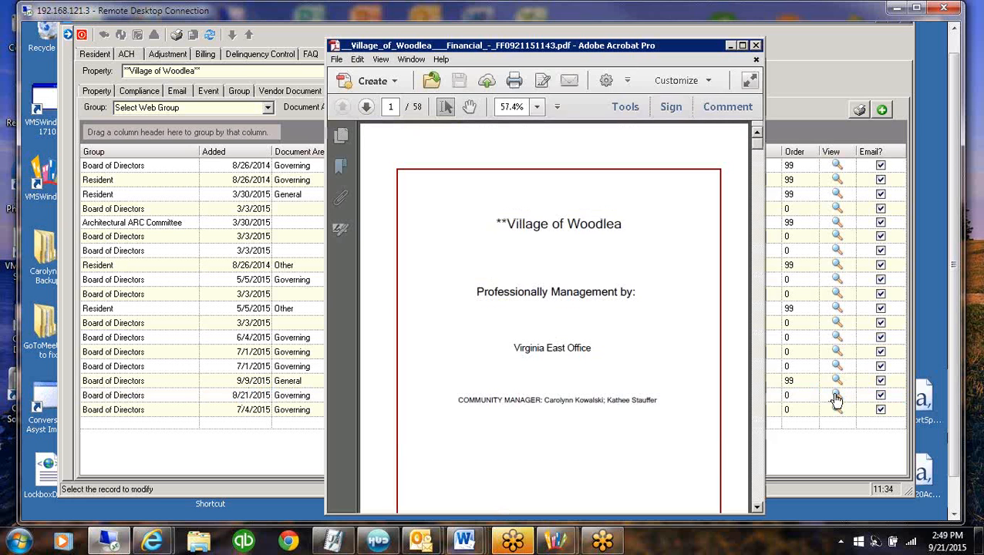
pyautogui.click(759, 492)
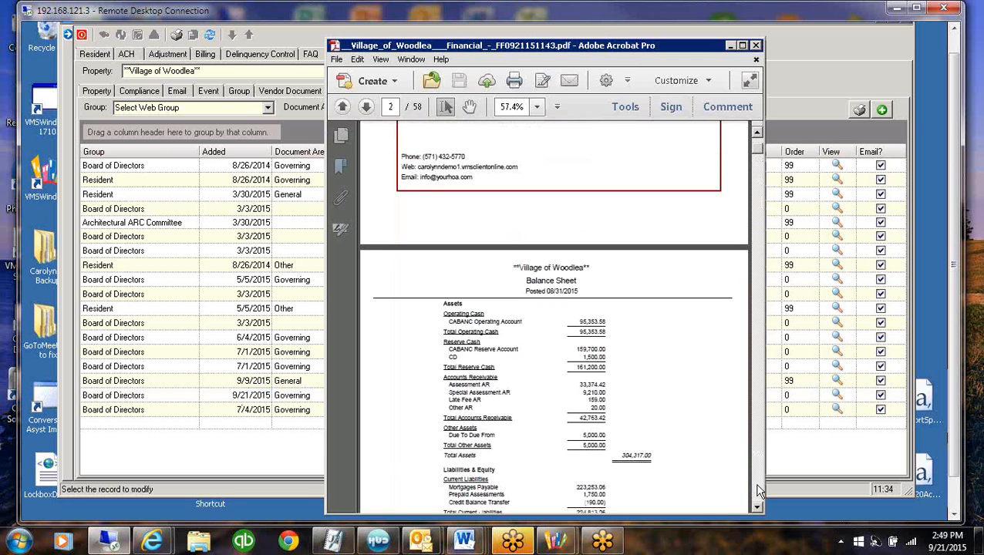
pyautogui.click(758, 491)
pyautogui.click(756, 484)
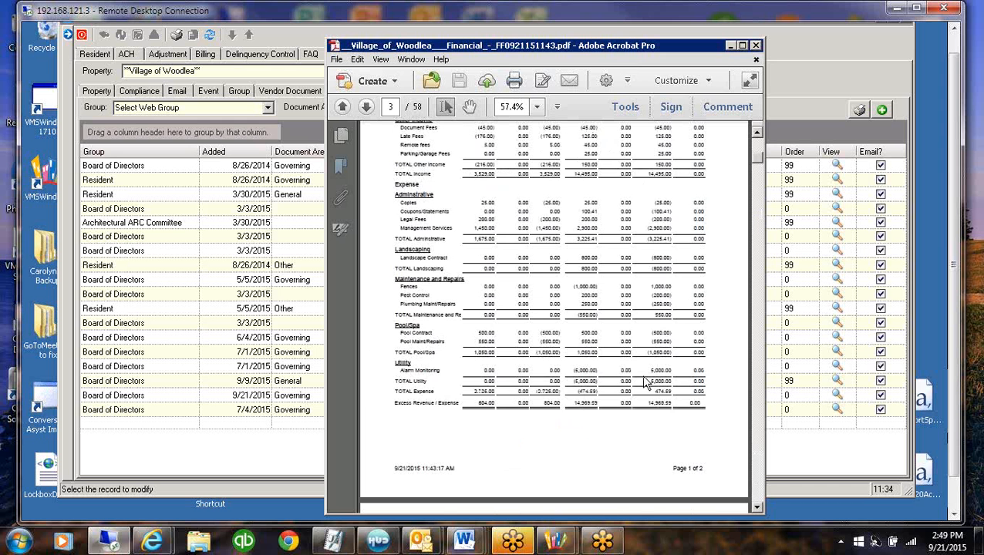
pyautogui.click(756, 46)
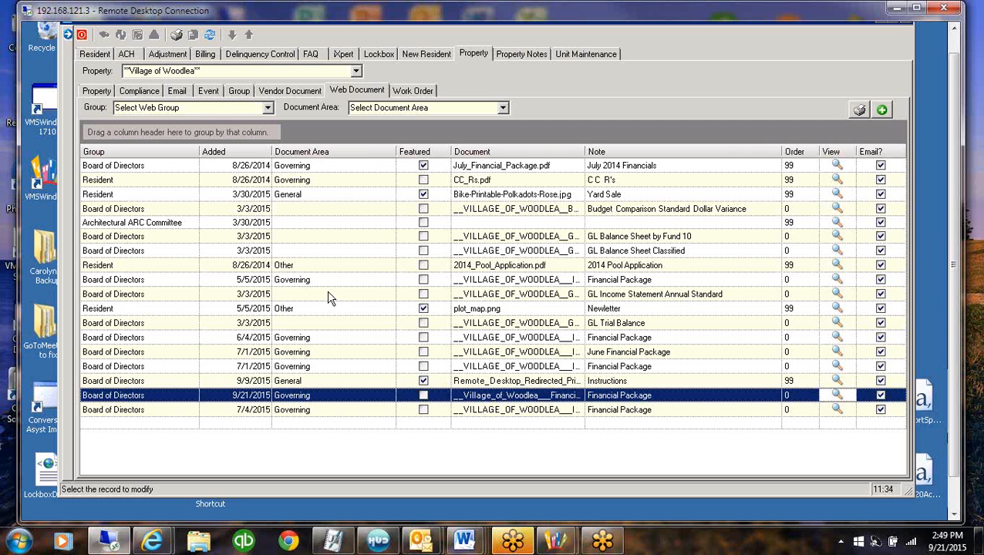
# View the **Village of Woodlea** property notes for the A/R Financial area and select the ACH Resident List by Contact note
pyautogui.click(514, 54)
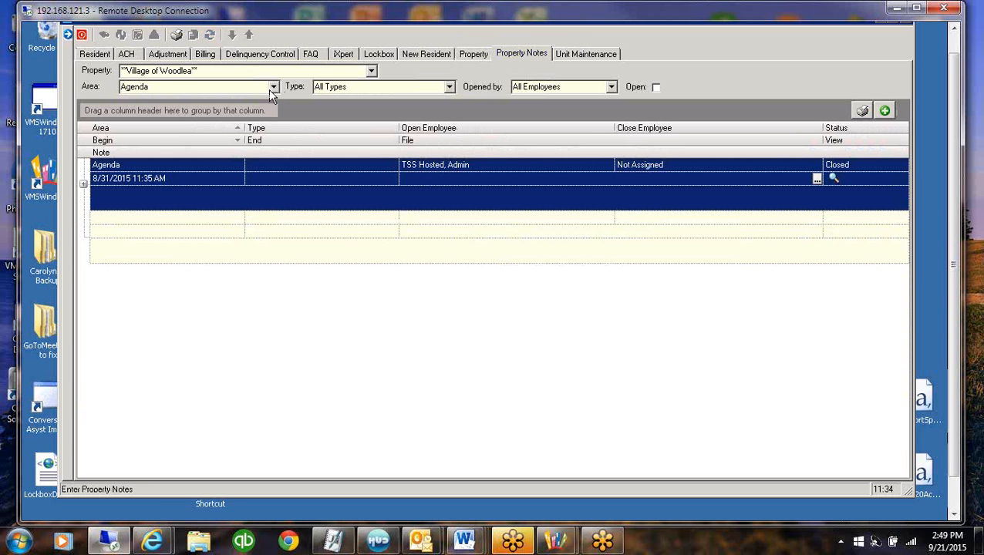
pyautogui.click(273, 87)
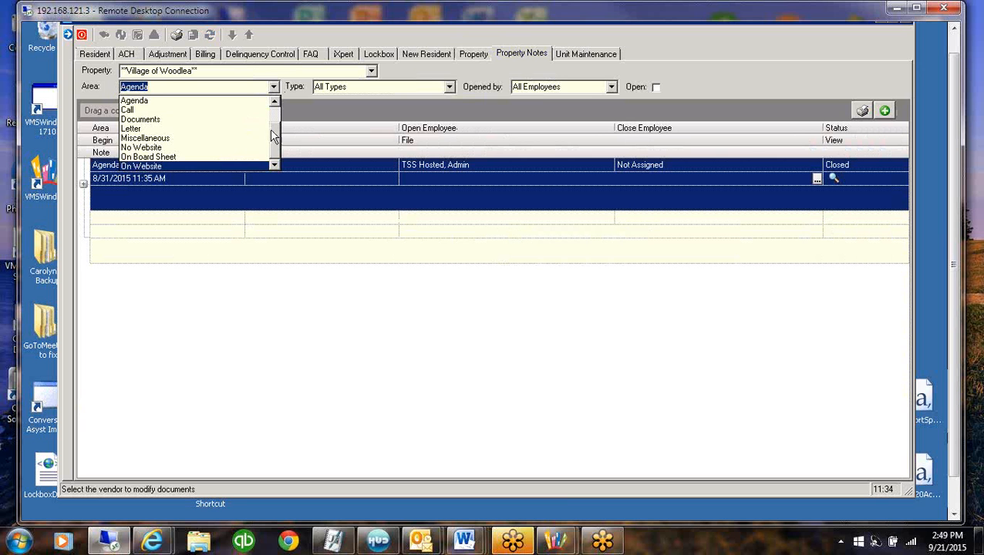
pyautogui.moveTo(275, 135); pyautogui.dragTo(275, 116)
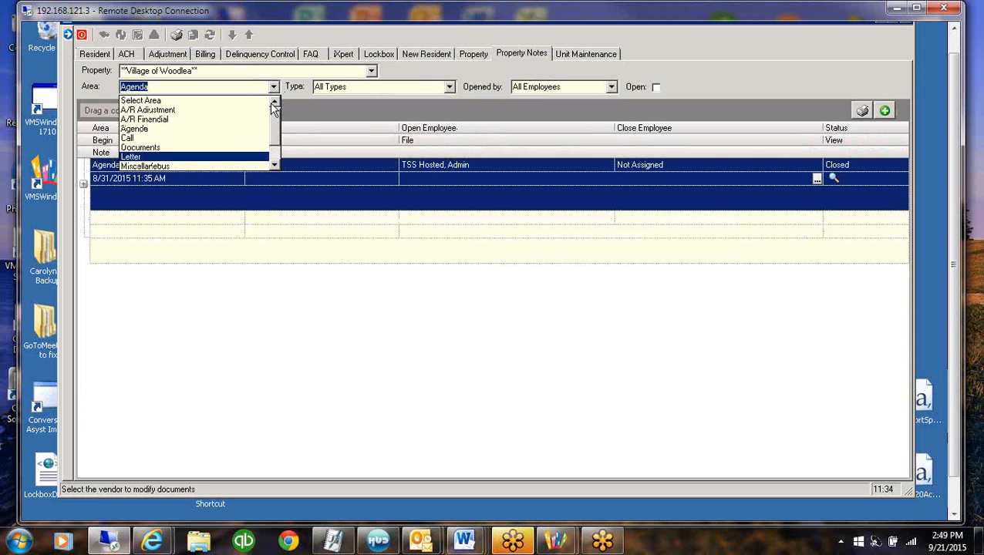
pyautogui.click(162, 121)
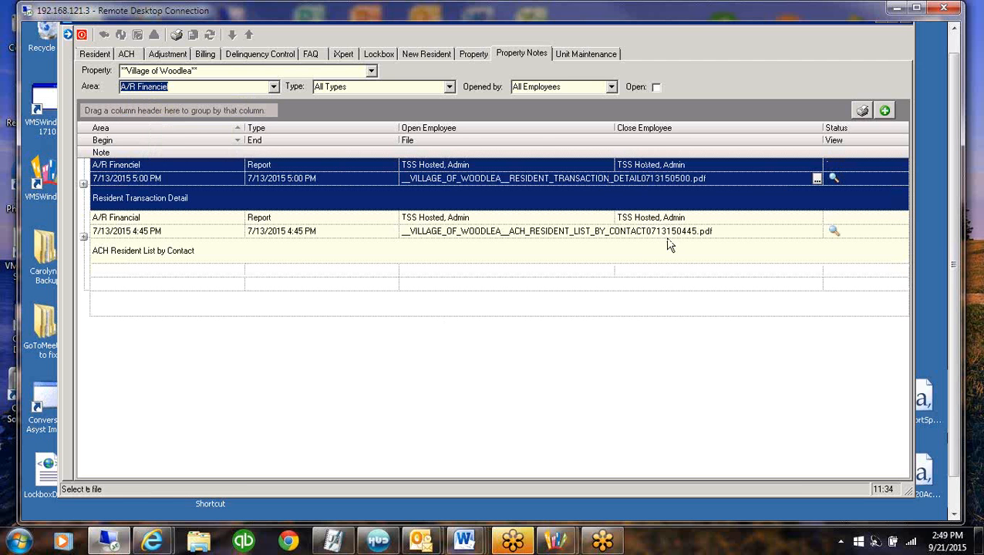
pyautogui.click(721, 241)
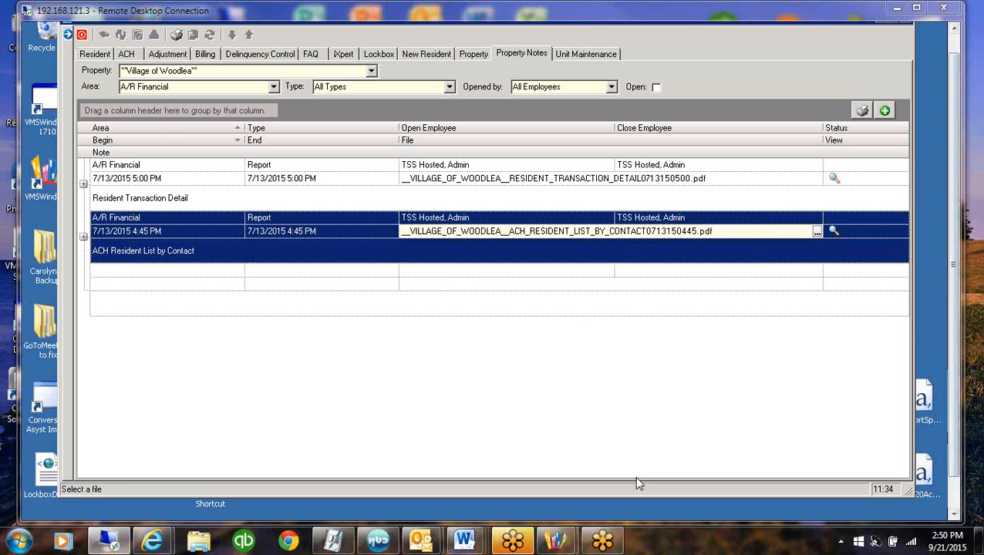
# Leave Account Maintenance and open Report Group Definition from the system setup
pyautogui.click(81, 37)
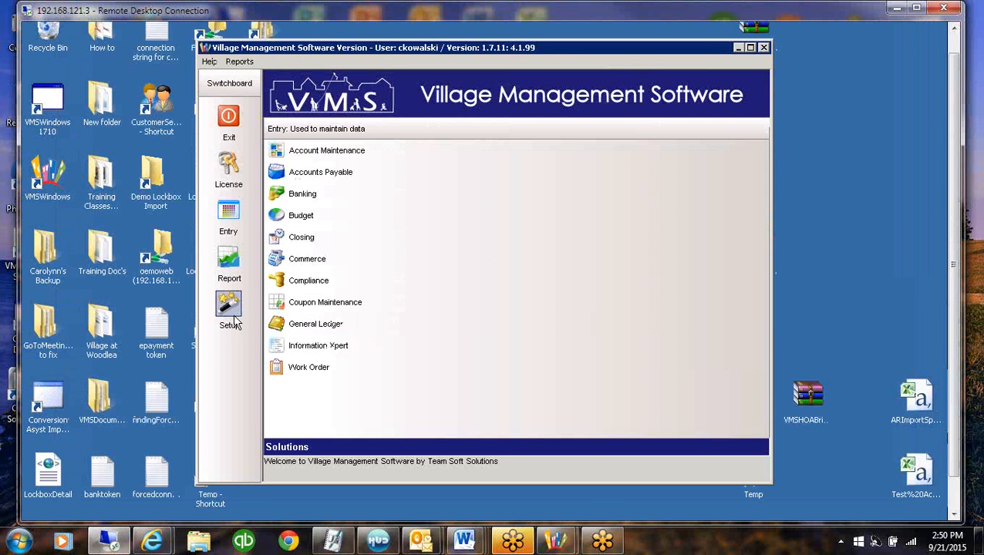
pyautogui.click(229, 309)
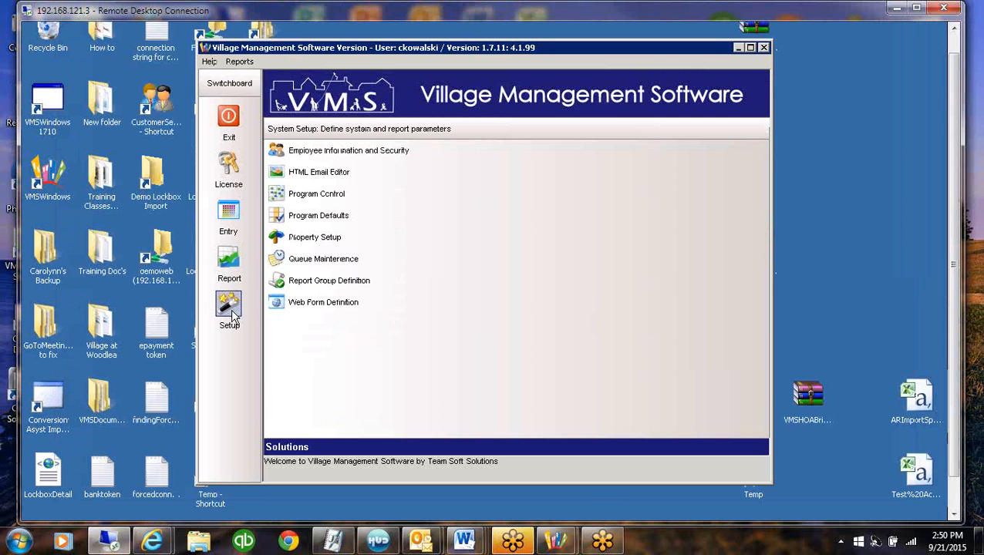
pyautogui.click(313, 282)
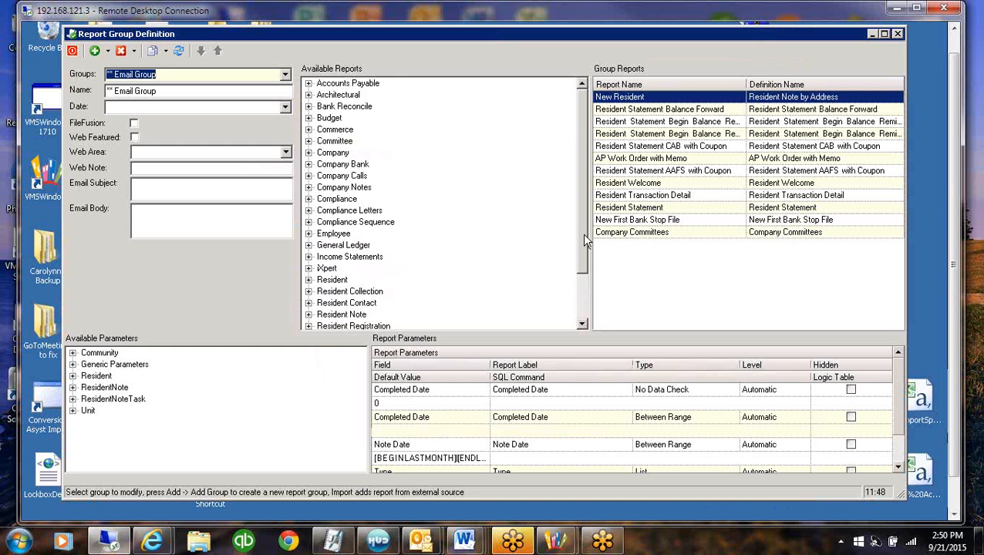
# Examine the reports available in the Resident Note, Company and Company Notes categories
pyautogui.moveTo(585, 241); pyautogui.dragTo(585, 287)
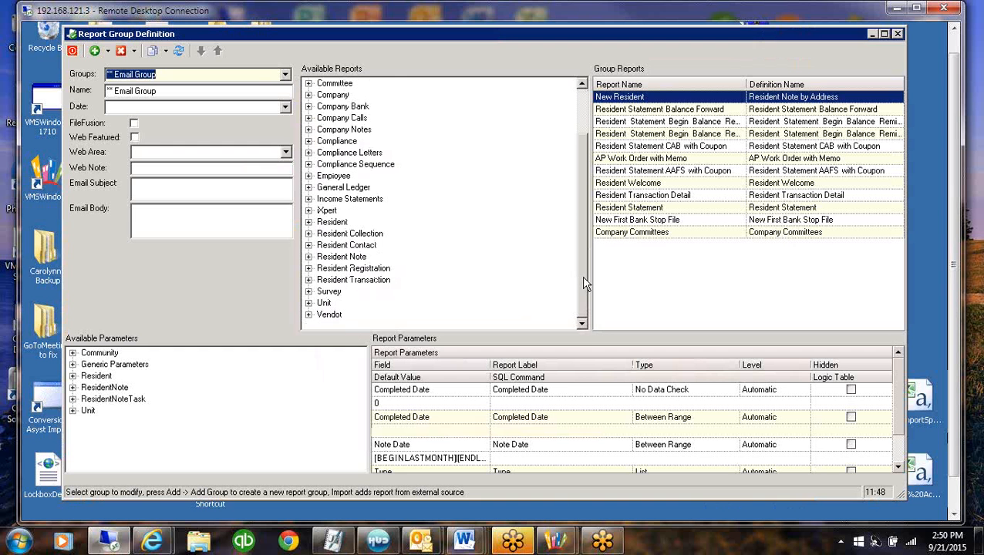
pyautogui.click(309, 130)
pyautogui.click(309, 130)
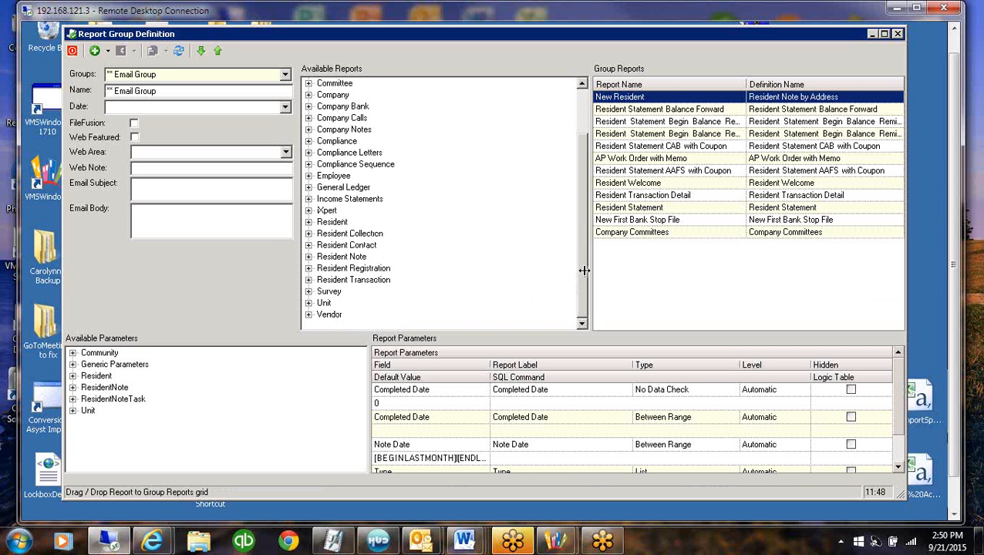
pyautogui.moveTo(580, 266); pyautogui.dragTo(580, 259)
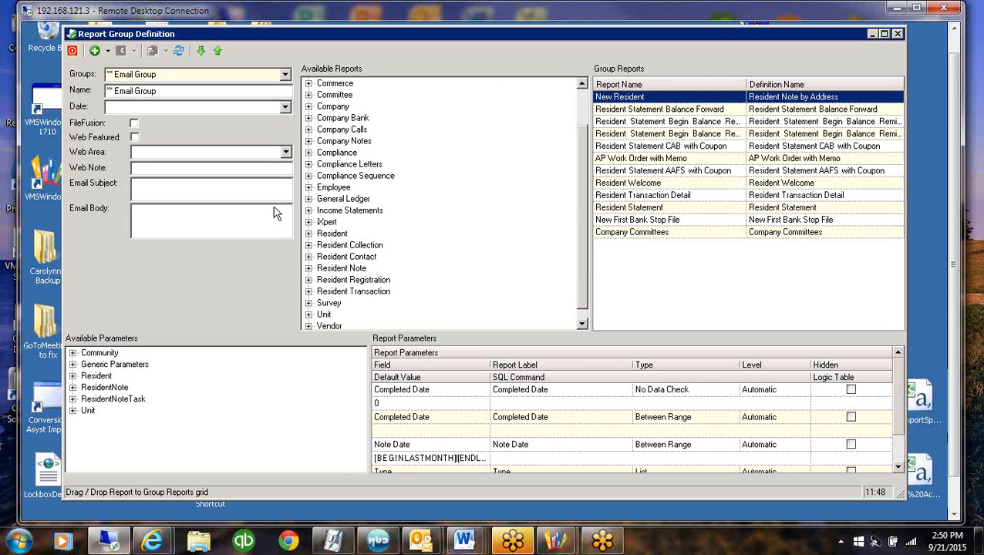
pyautogui.click(308, 268)
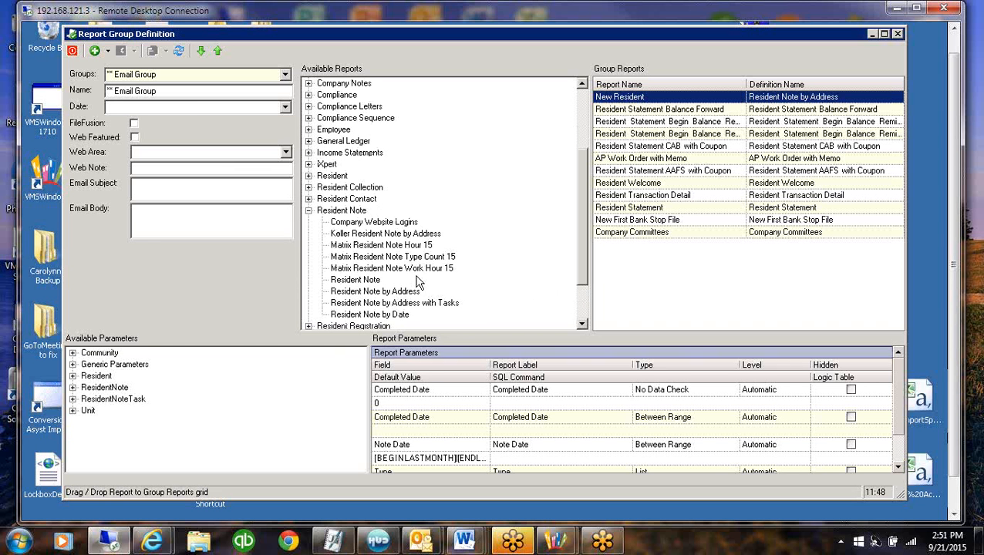
pyautogui.click(399, 270)
pyautogui.click(405, 258)
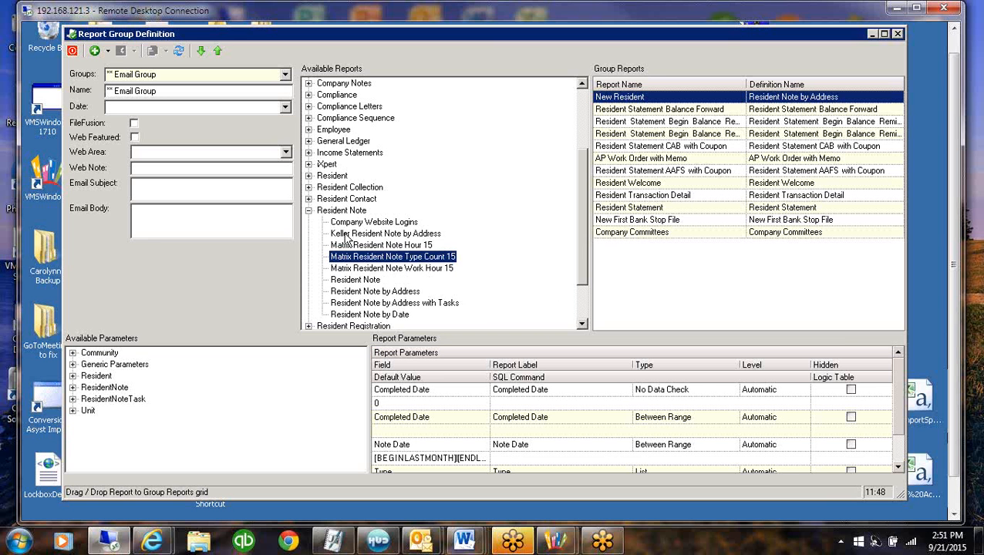
pyautogui.click(309, 210)
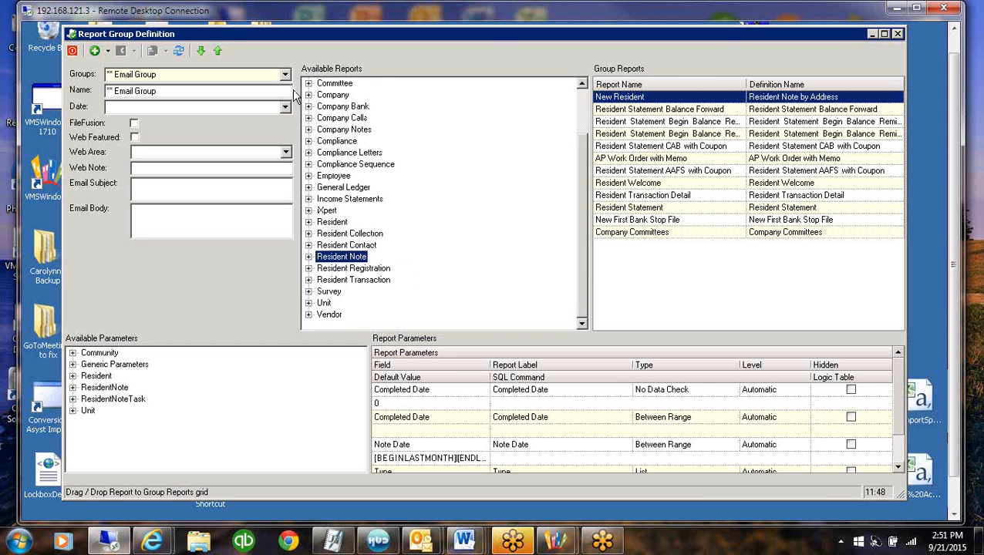
pyautogui.click(309, 95)
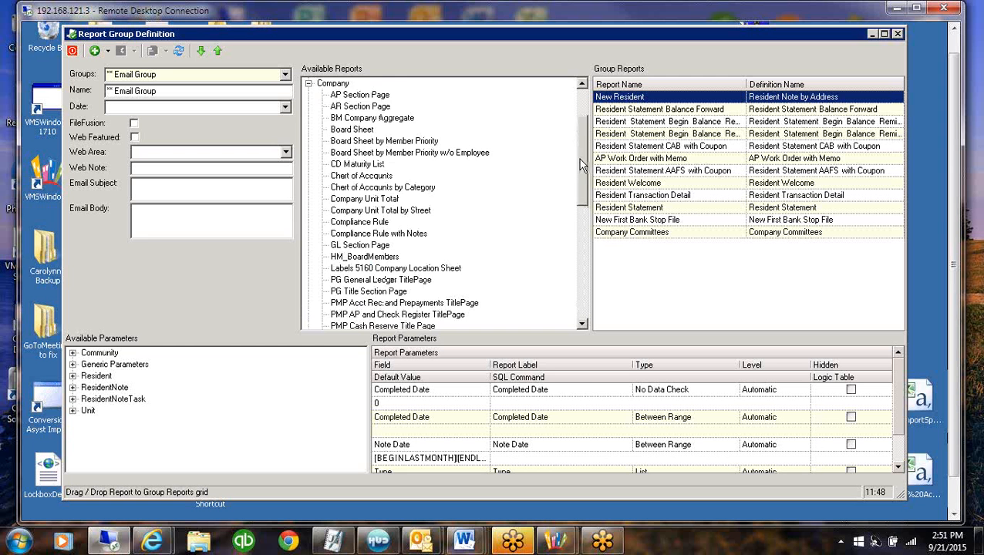
pyautogui.moveTo(581, 164)
pyautogui.mouseDown()
pyautogui.moveTo(582, 245)
pyautogui.moveTo(583, 147)
pyautogui.mouseUp()
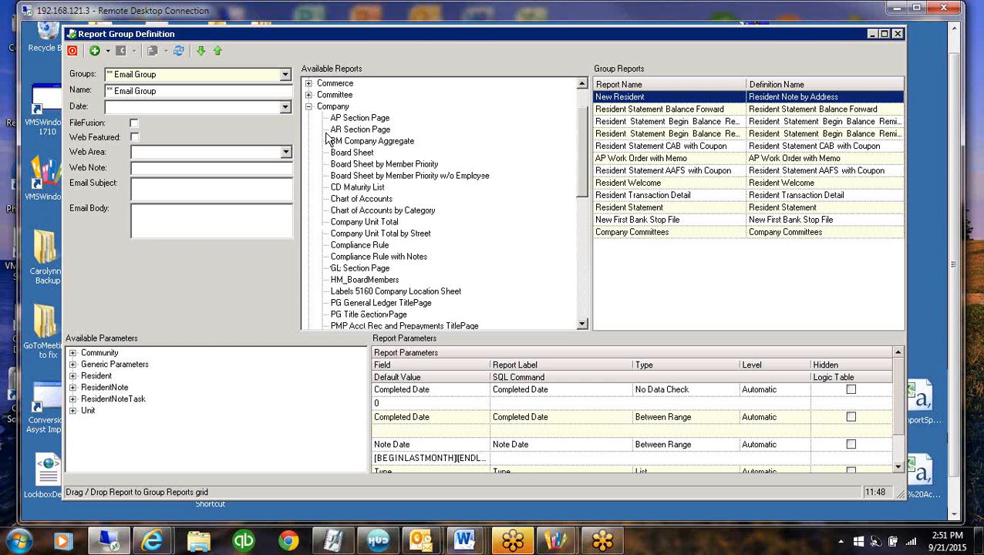
pyautogui.click(309, 107)
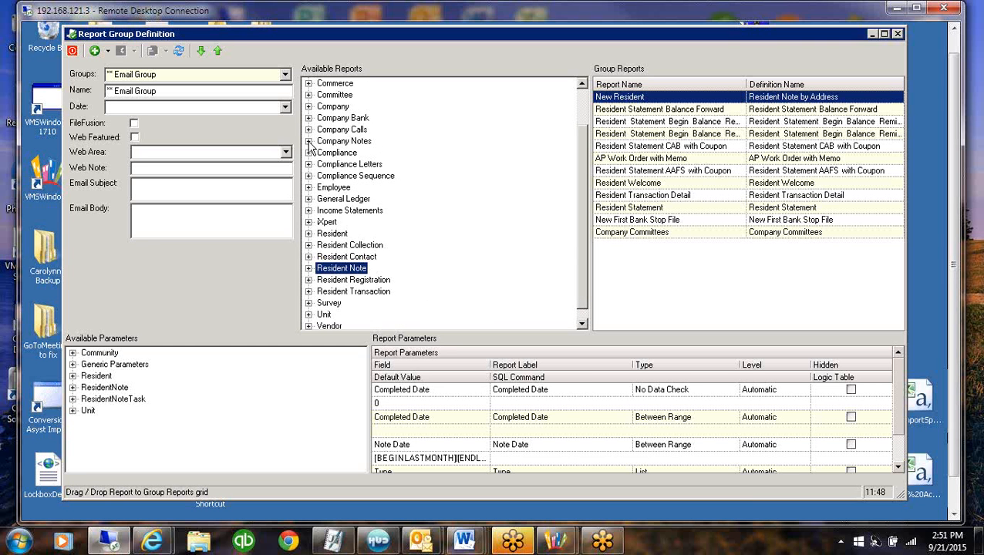
pyautogui.click(309, 141)
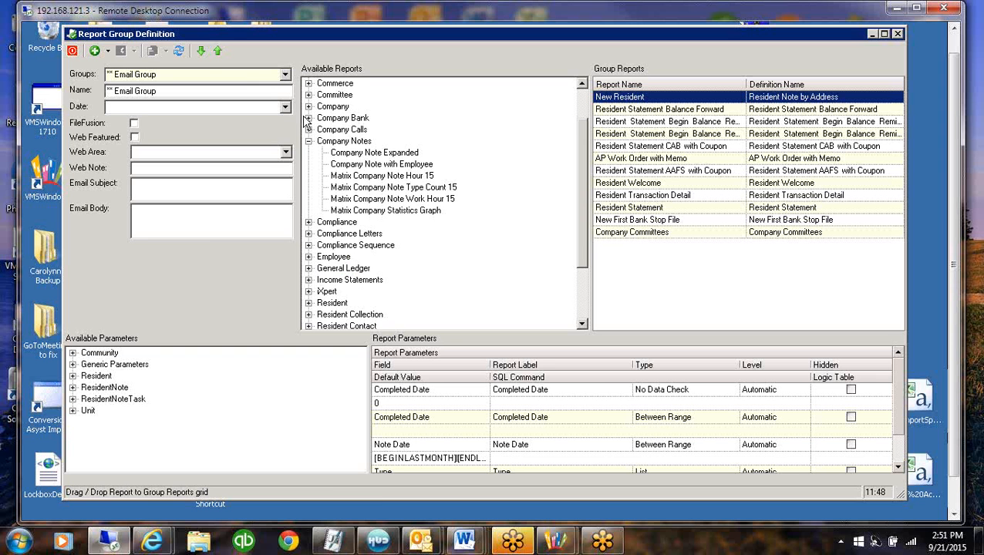
# Display the Matrix Reports group to examine its group reports and parameters
pyautogui.click(284, 75)
pyautogui.click(286, 140)
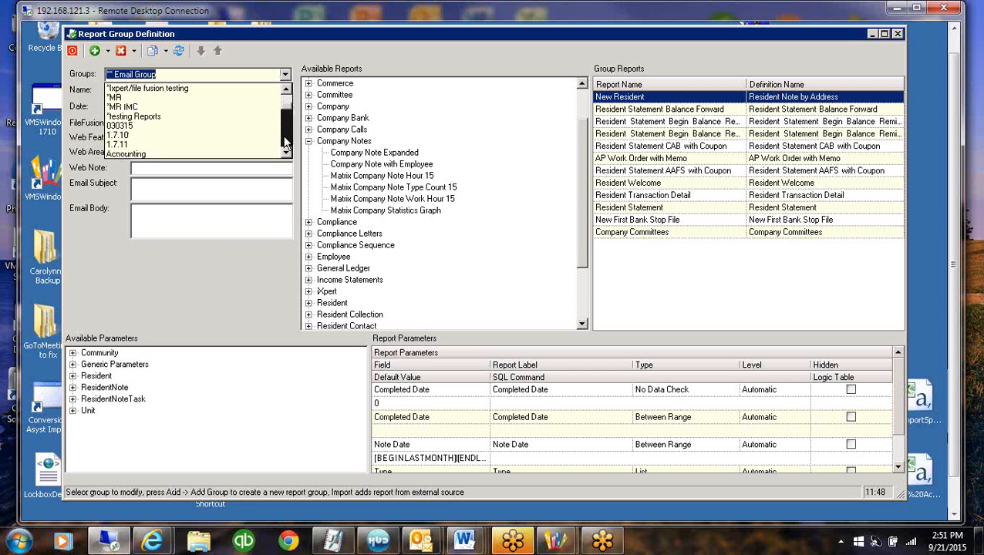
pyautogui.click(286, 140)
pyautogui.click(286, 141)
pyautogui.click(286, 147)
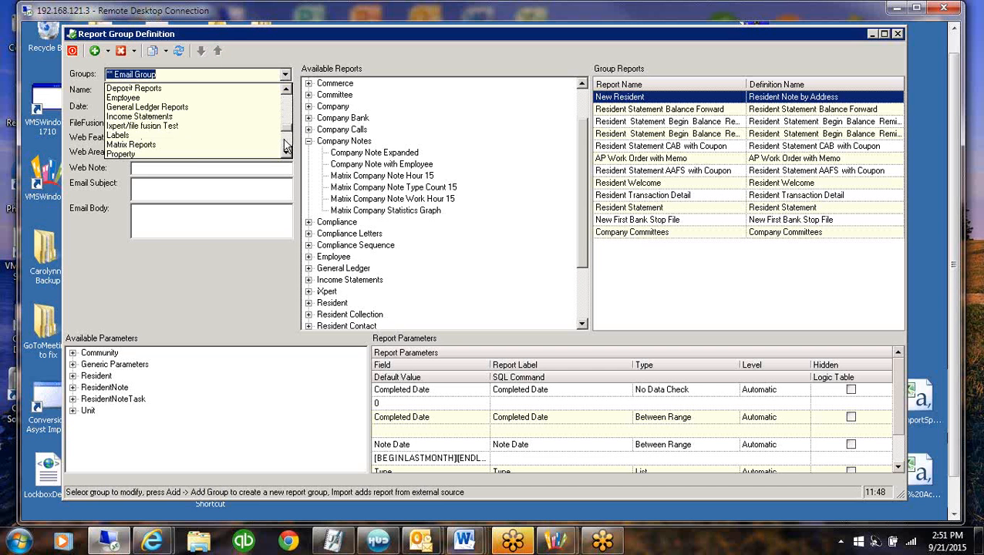
pyautogui.click(285, 147)
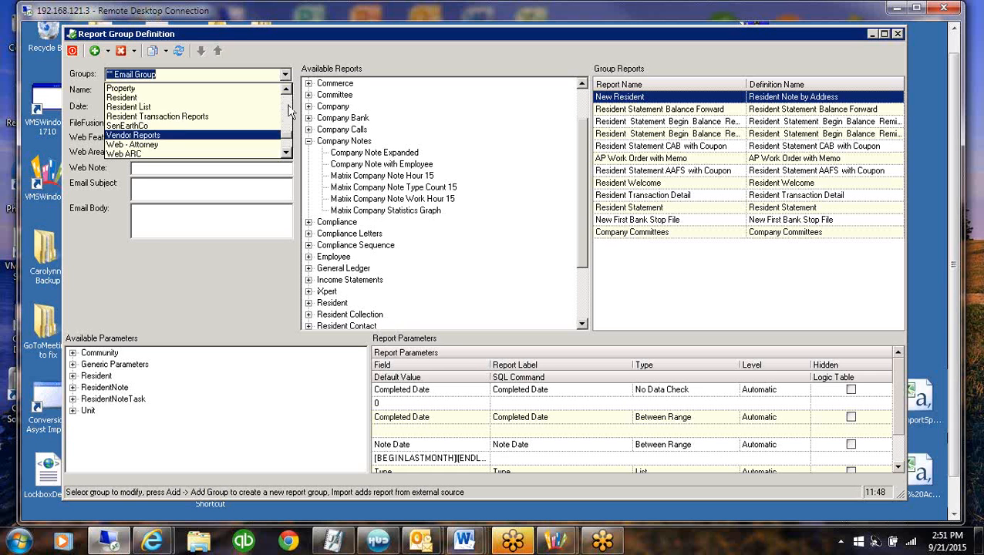
pyautogui.click(286, 108)
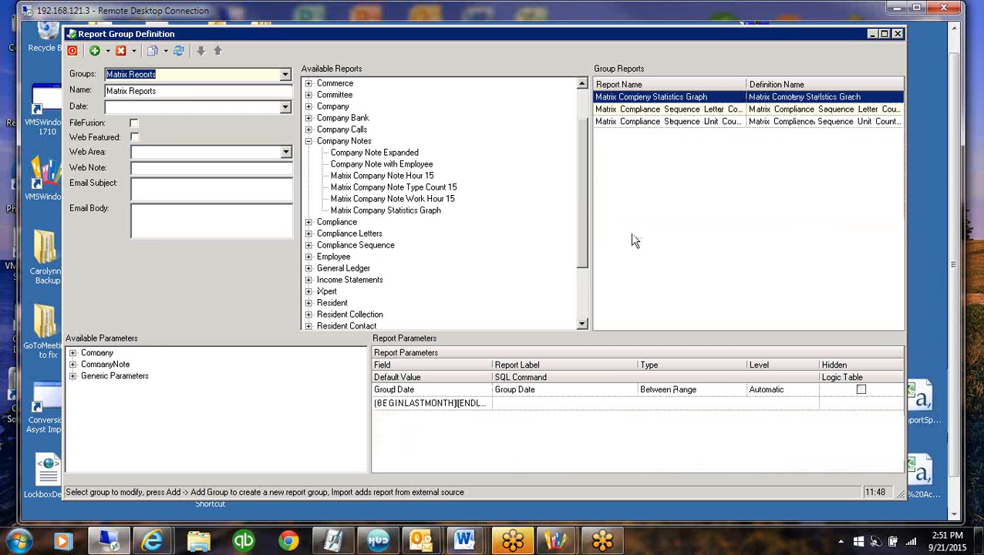
# Close Report Group Definition and open the report selection of the Report Generator
pyautogui.click(898, 34)
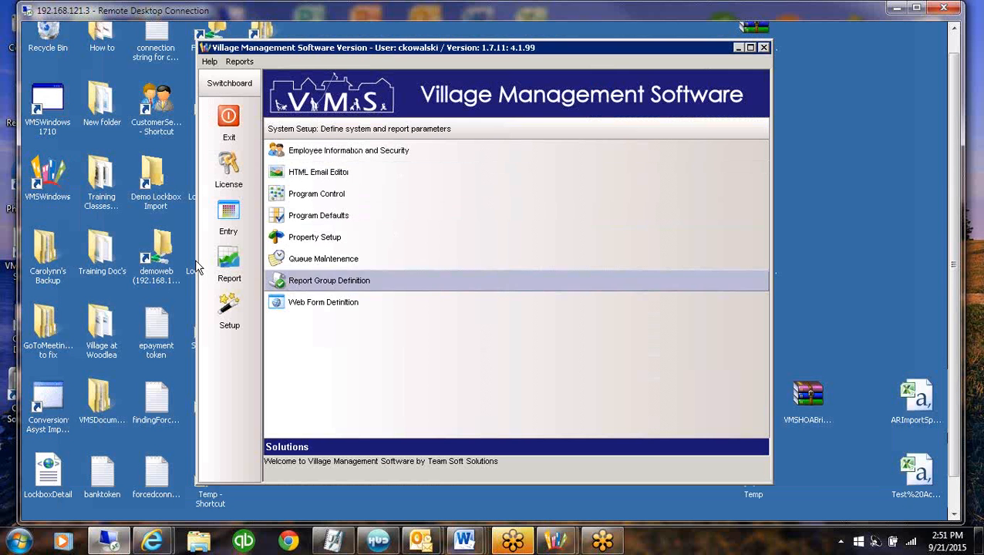
pyautogui.click(229, 258)
pyautogui.click(305, 258)
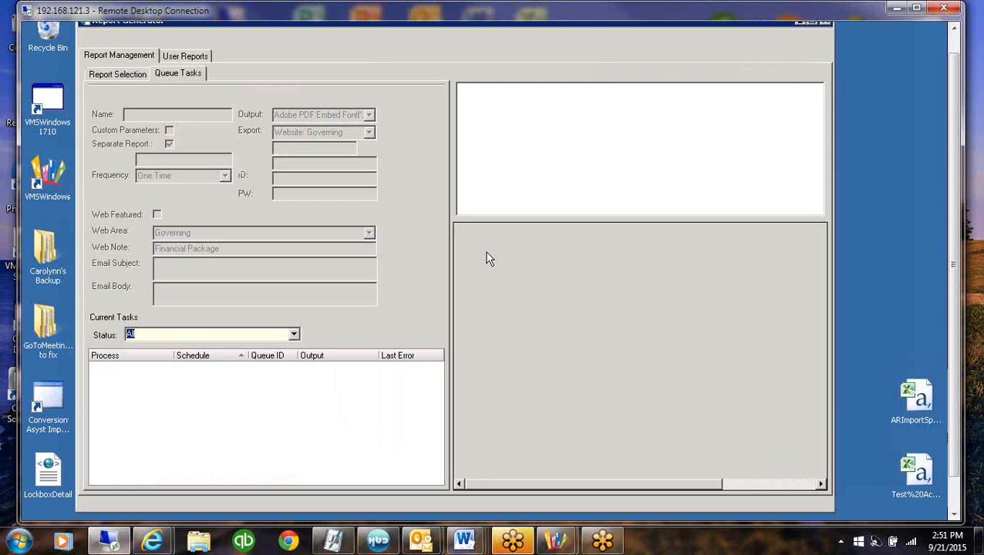
pyautogui.click(486, 89)
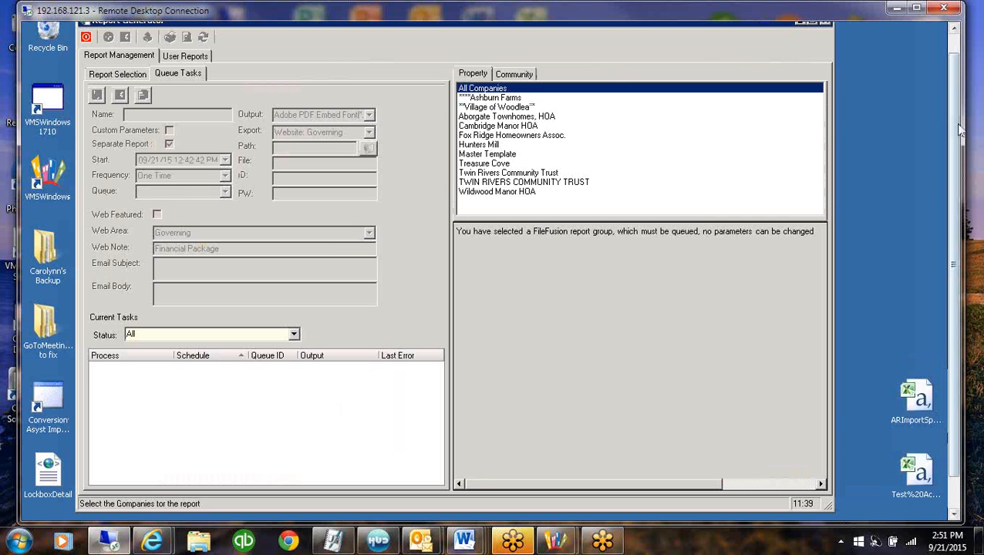
pyautogui.moveTo(958, 124); pyautogui.dragTo(957, 100)
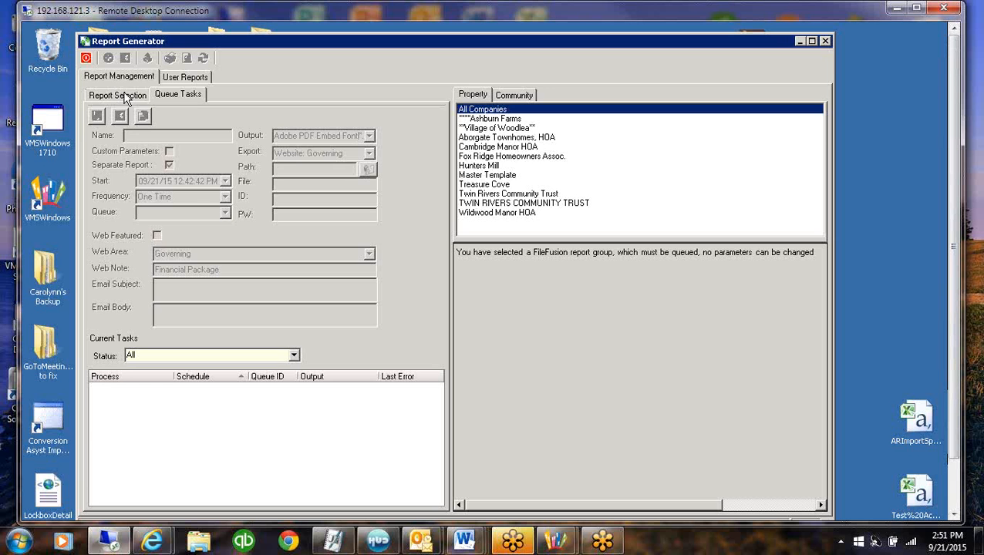
pyautogui.click(108, 96)
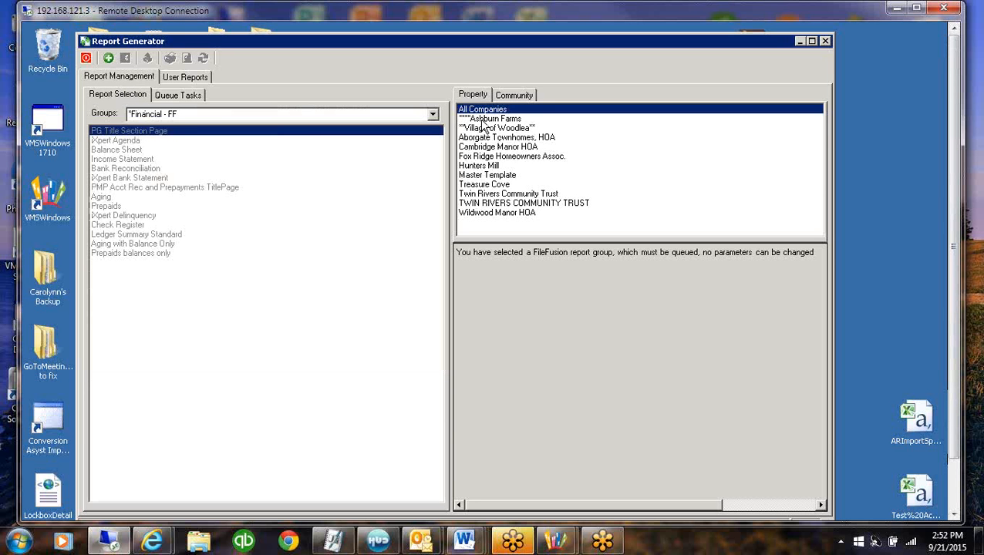
# Choose the Matrix Reports group as the source of reports in the Report Generator
pyautogui.click(433, 114)
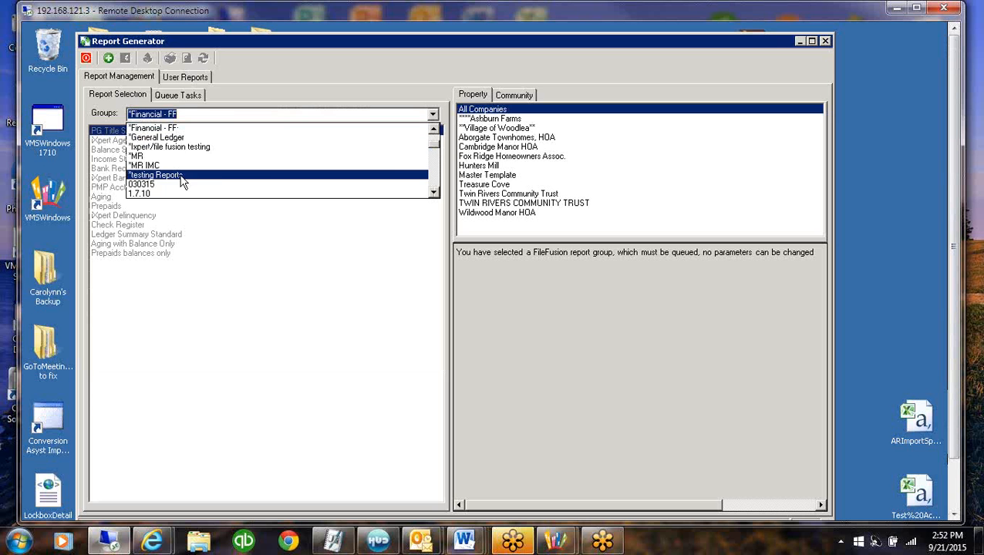
pyautogui.click(433, 182)
pyautogui.click(433, 181)
pyautogui.click(433, 182)
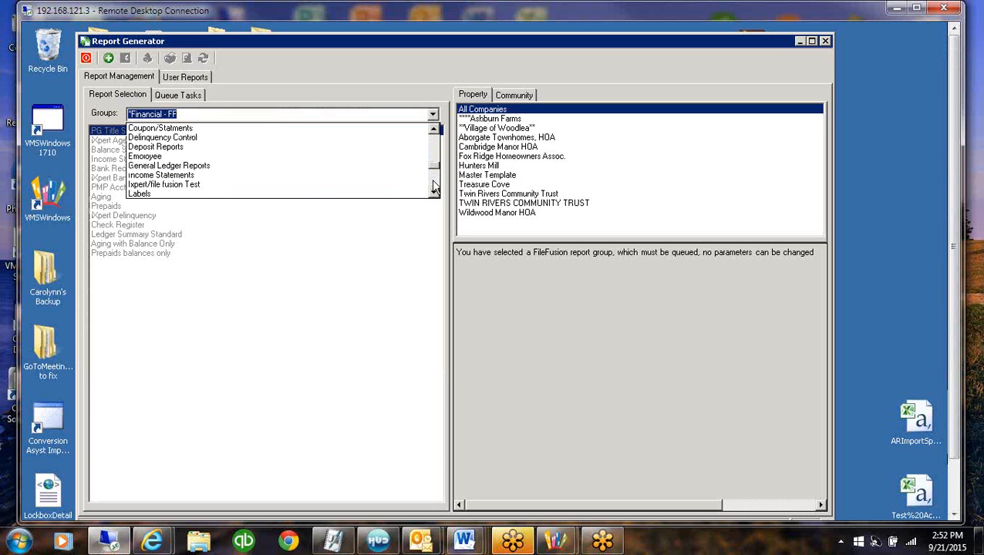
pyautogui.click(433, 193)
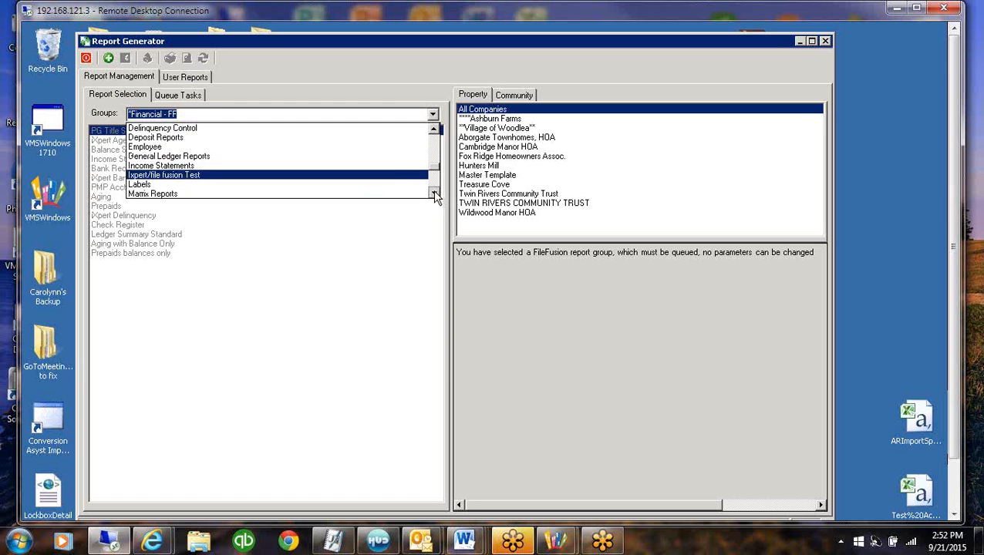
pyautogui.click(434, 193)
pyautogui.click(167, 185)
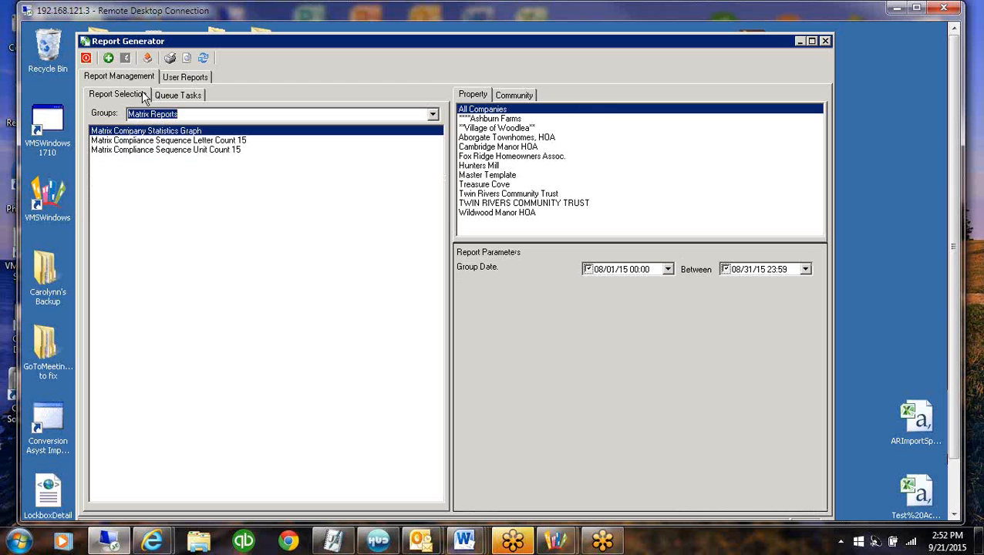
# Preview the Matrix Compliance Sequence Unit Count 15 report for all companies and close the preview
pyautogui.click(196, 148)
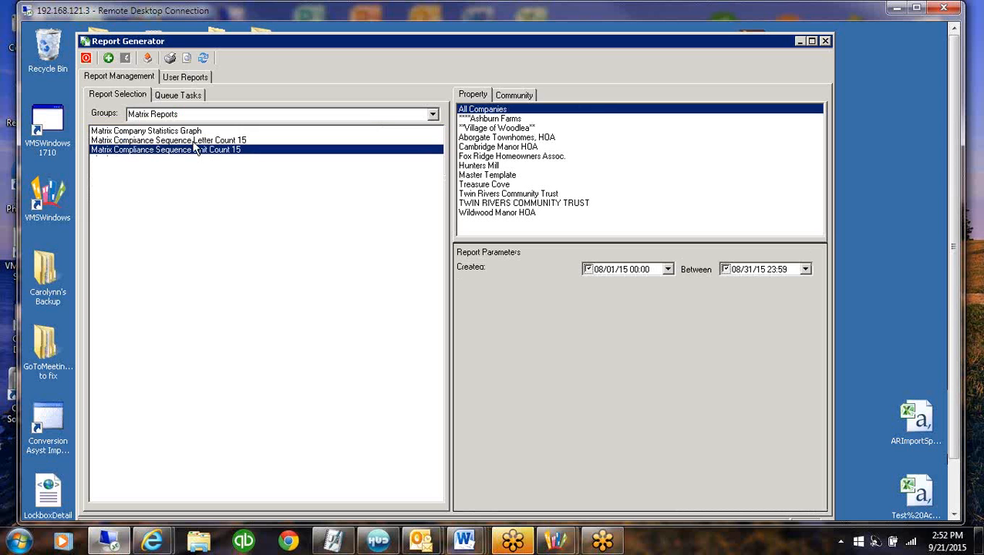
pyautogui.click(187, 59)
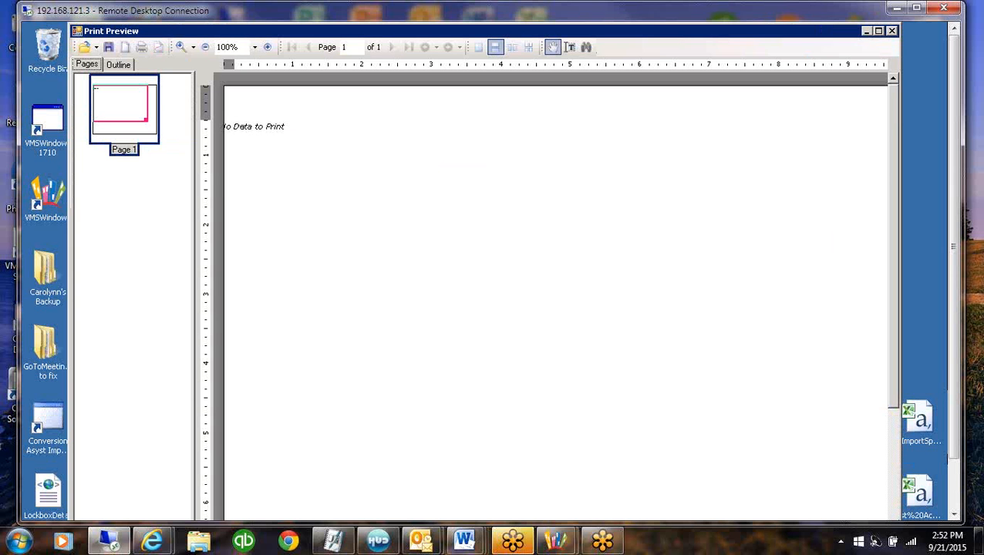
pyautogui.click(892, 31)
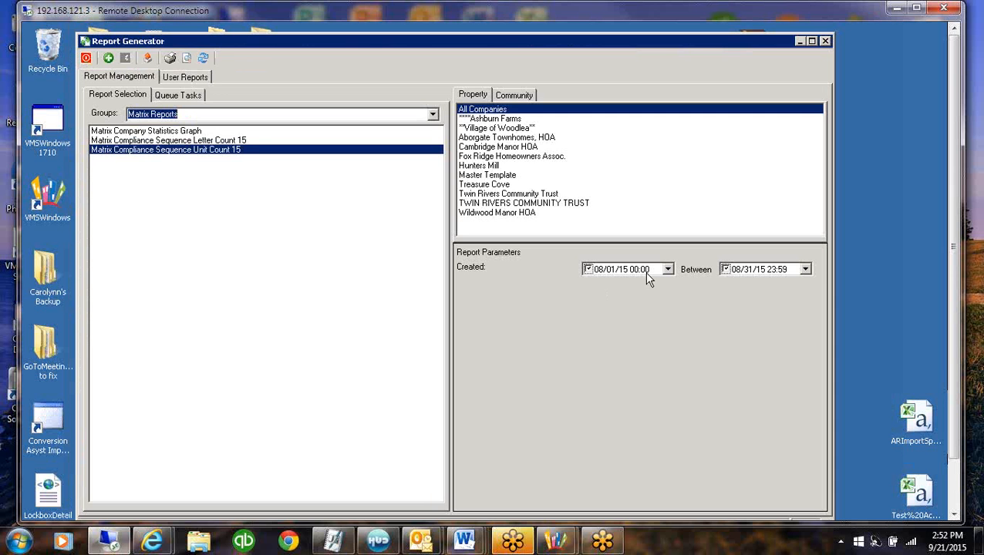
# Disable the Unit Count report's created start date, preview the Matrix Compliance Sequence Letter Count 15 report, and close the preview
pyautogui.click(587, 269)
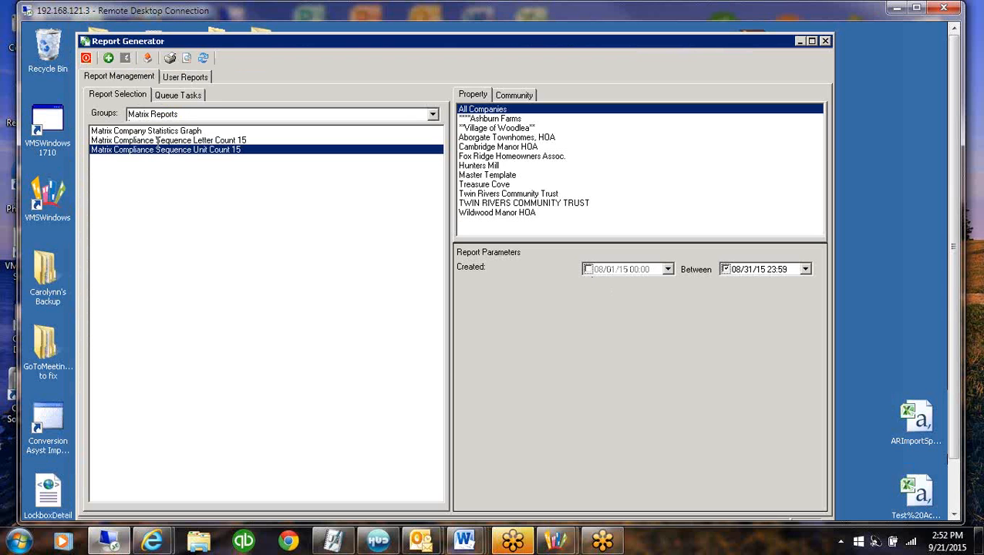
pyautogui.click(186, 57)
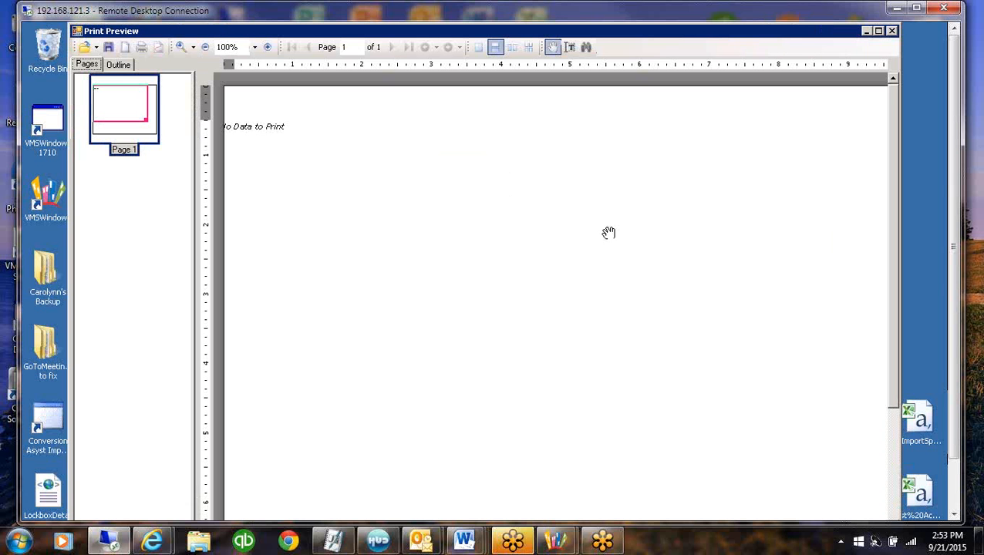
pyautogui.click(893, 31)
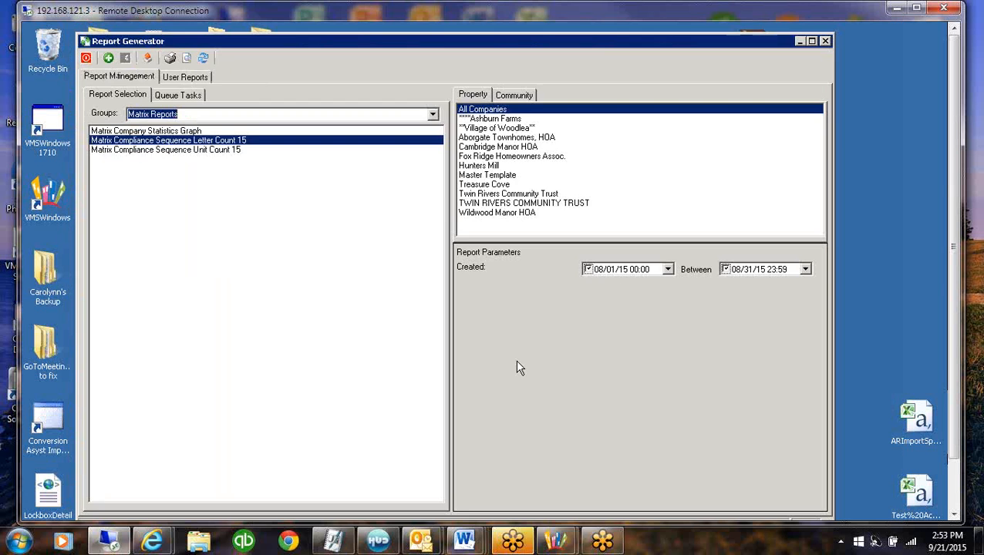
# Disable the created start date for the Matrix Compliance Sequence Letter Count 15 report
pyautogui.click(587, 269)
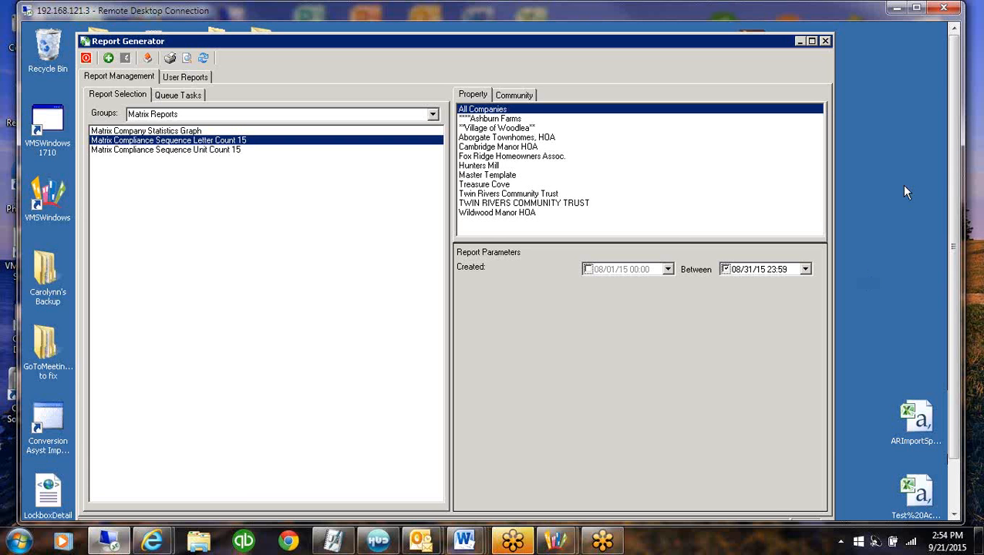
# Try to preview the Matrix Compliance Sequence Letter Count 15 report without a created start date, and disable its created end date
pyautogui.moveTo(952, 214)
pyautogui.mouseDown()
pyautogui.moveTo(951, 288)
pyautogui.moveTo(941, 220)
pyautogui.mouseUp()
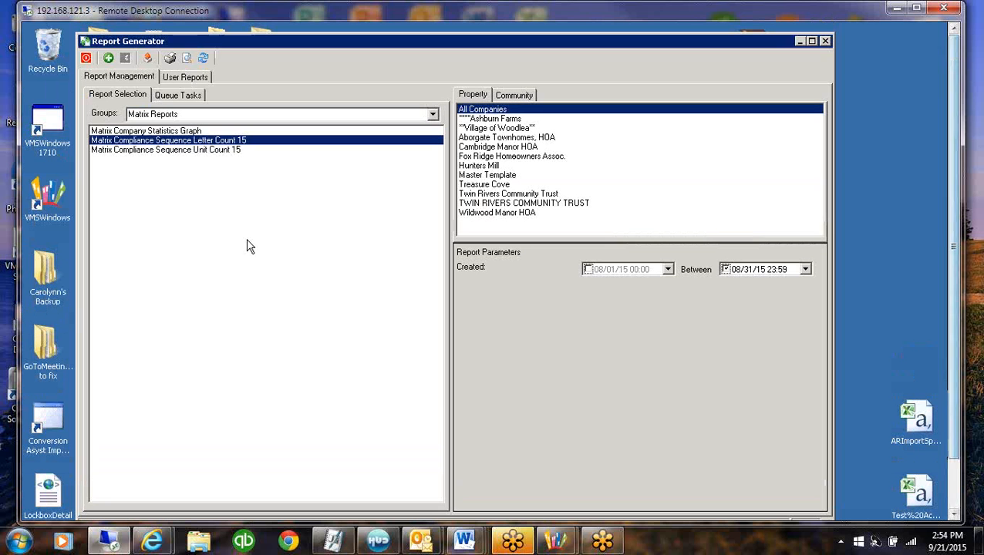
pyautogui.click(187, 58)
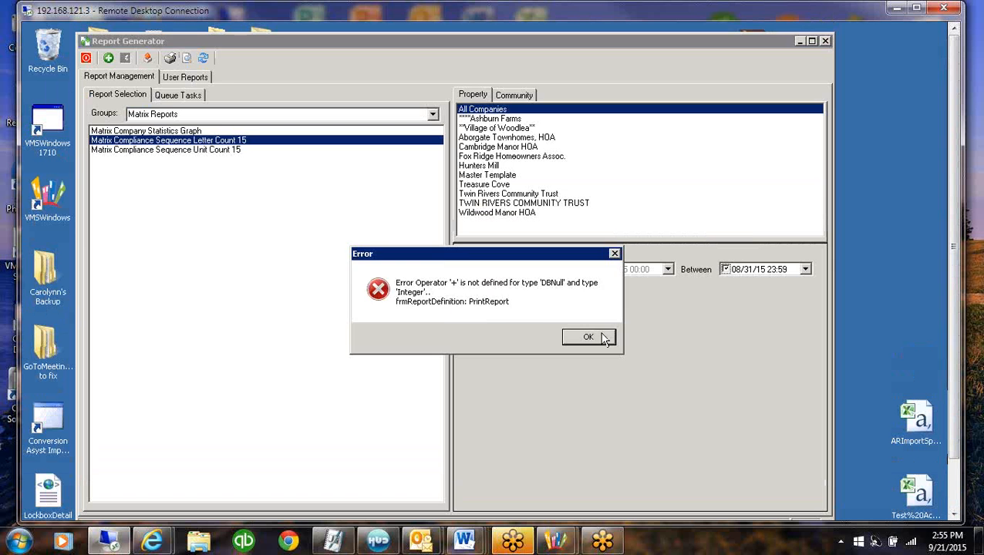
pyautogui.click(595, 335)
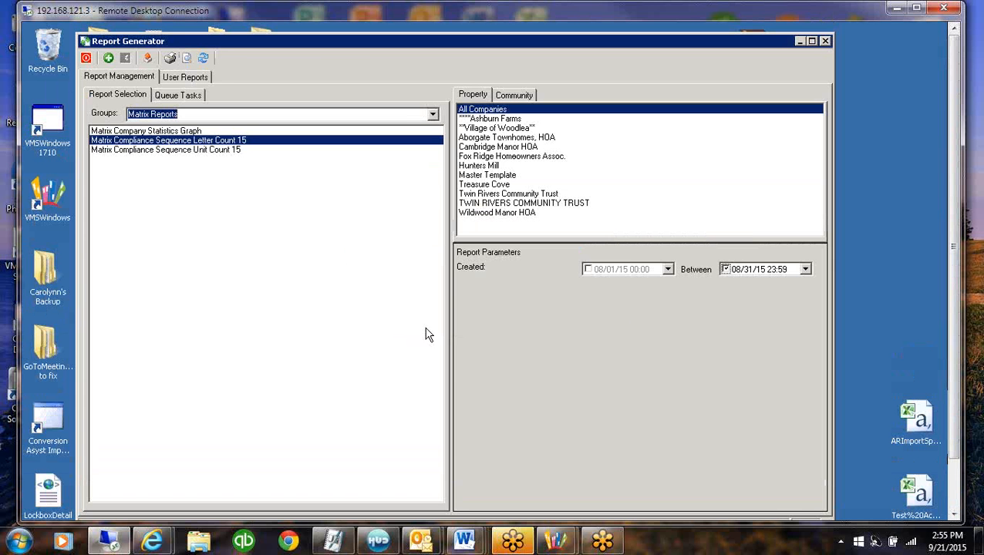
pyautogui.click(725, 270)
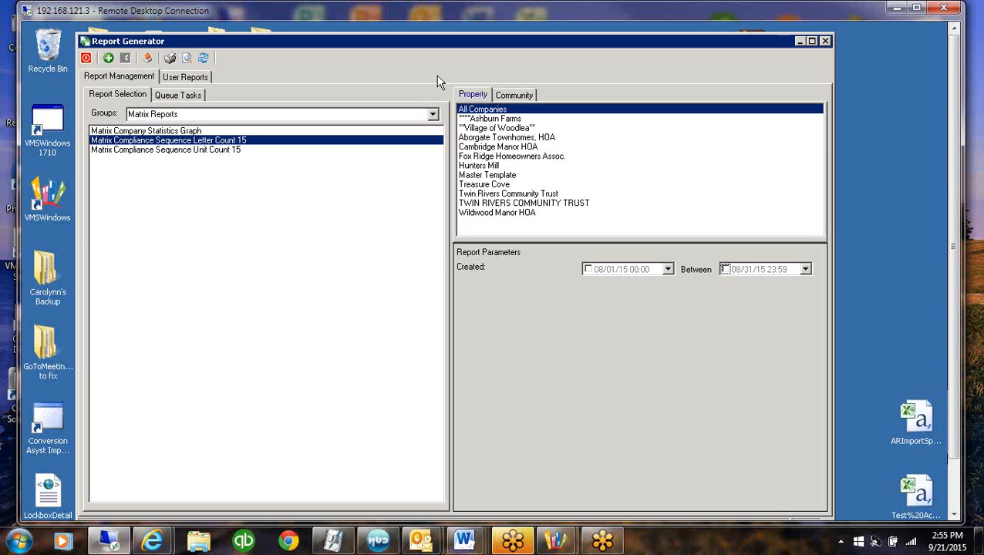
# Choose the ** Email Group reports and select Resident Statement CAB with Coupon for the Village of Woodlea property
pyautogui.click(433, 115)
pyautogui.moveTo(434, 175); pyautogui.dragTo(428, 115)
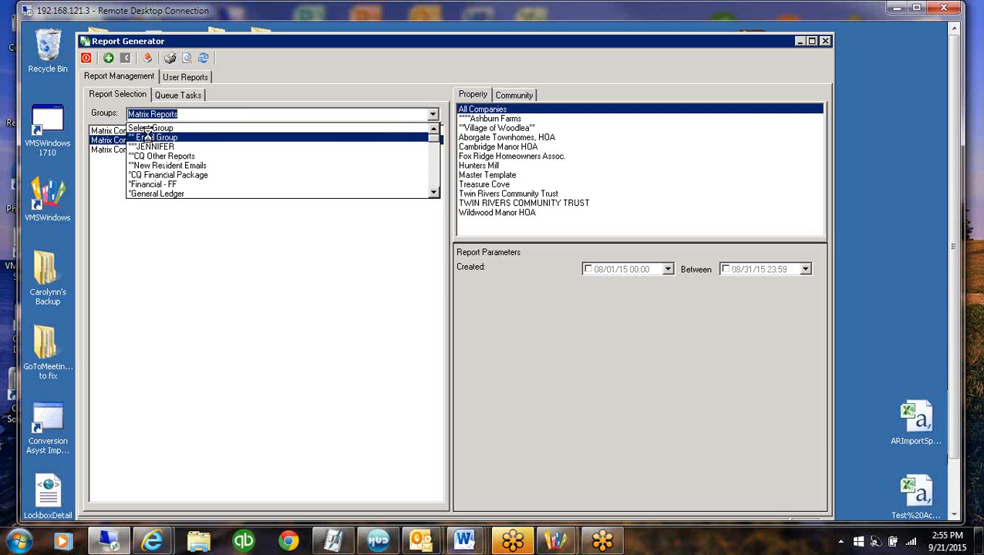
pyautogui.click(147, 137)
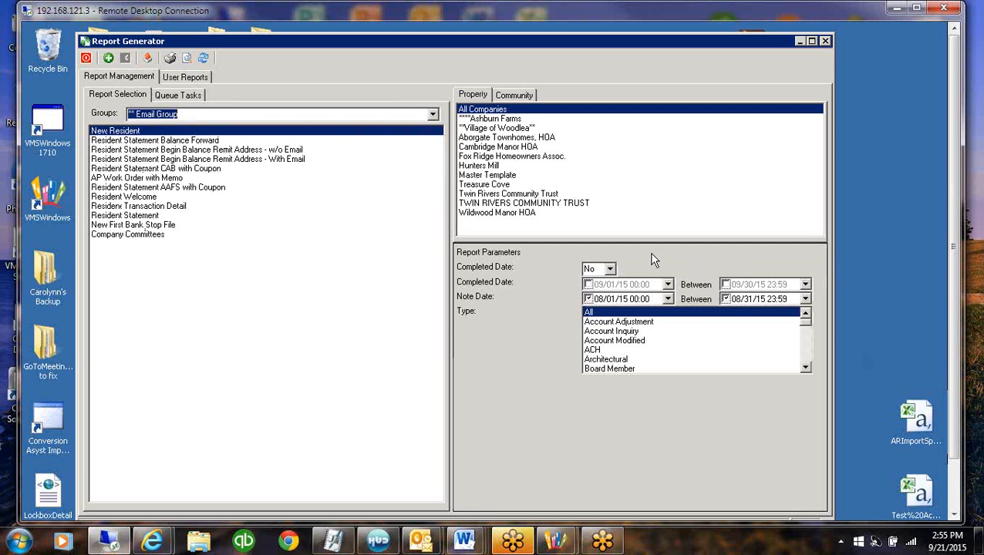
pyautogui.click(484, 128)
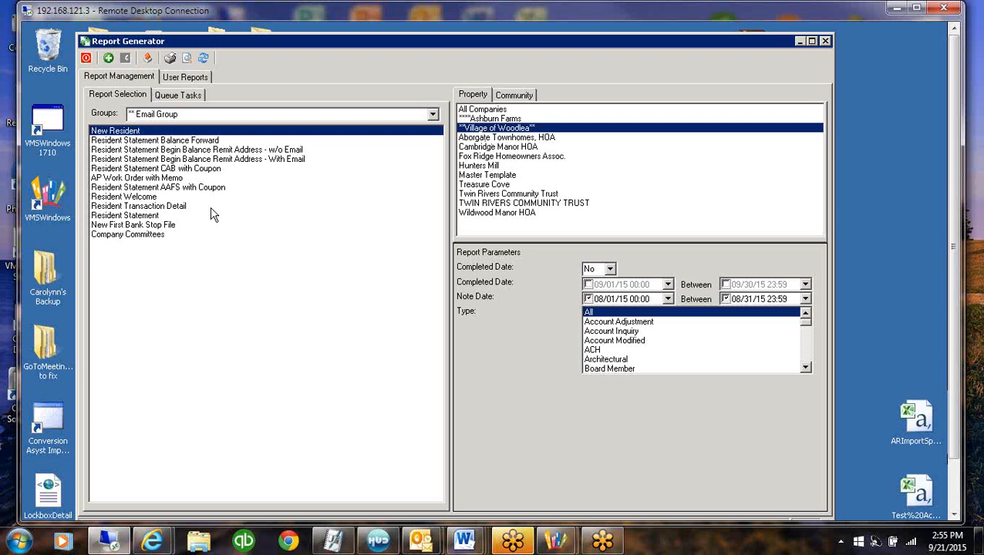
pyautogui.click(176, 171)
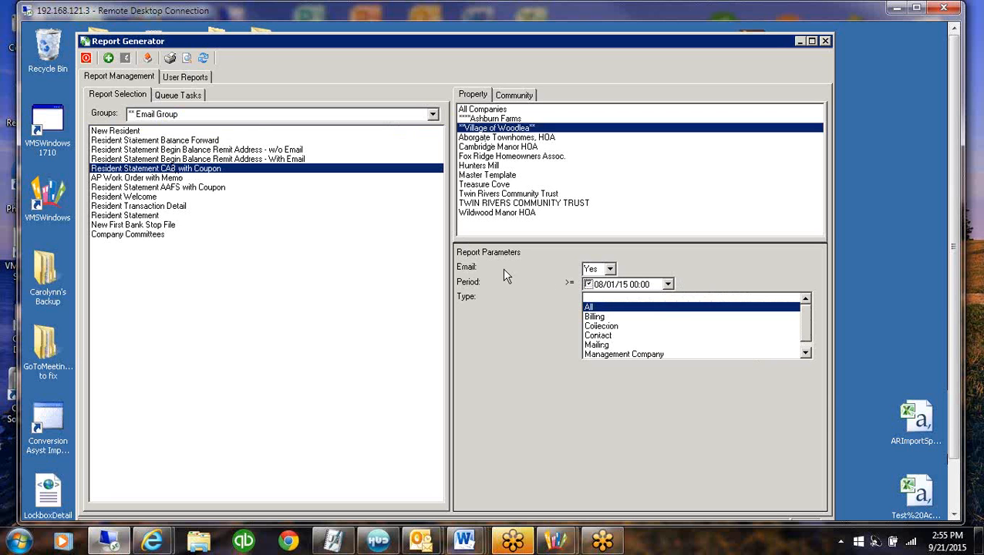
# Preview the Resident Statement CAB with Coupon report, look through its page thumbnails, and close the preview
pyautogui.click(590, 270)
pyautogui.click(589, 270)
pyautogui.click(187, 59)
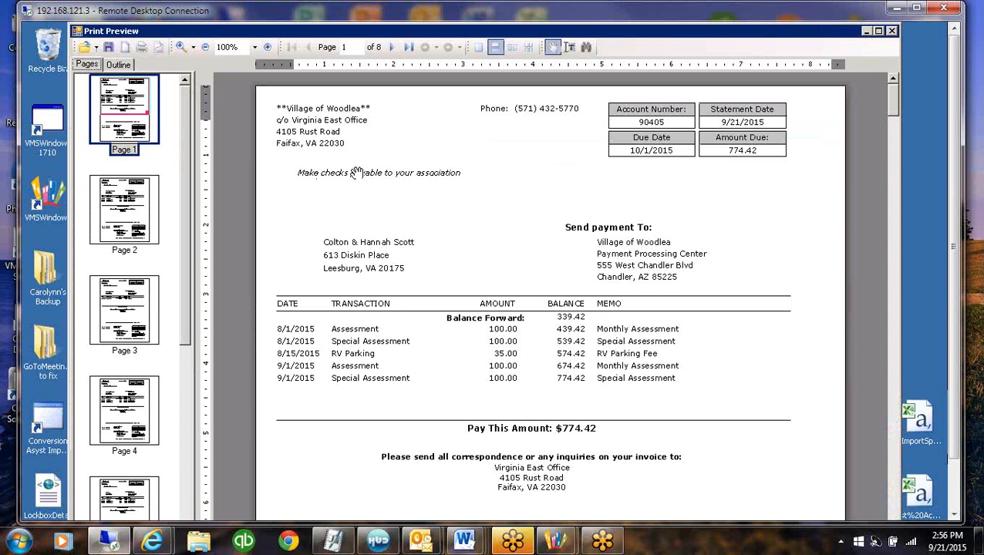
pyautogui.moveTo(188, 331); pyautogui.dragTo(186, 479)
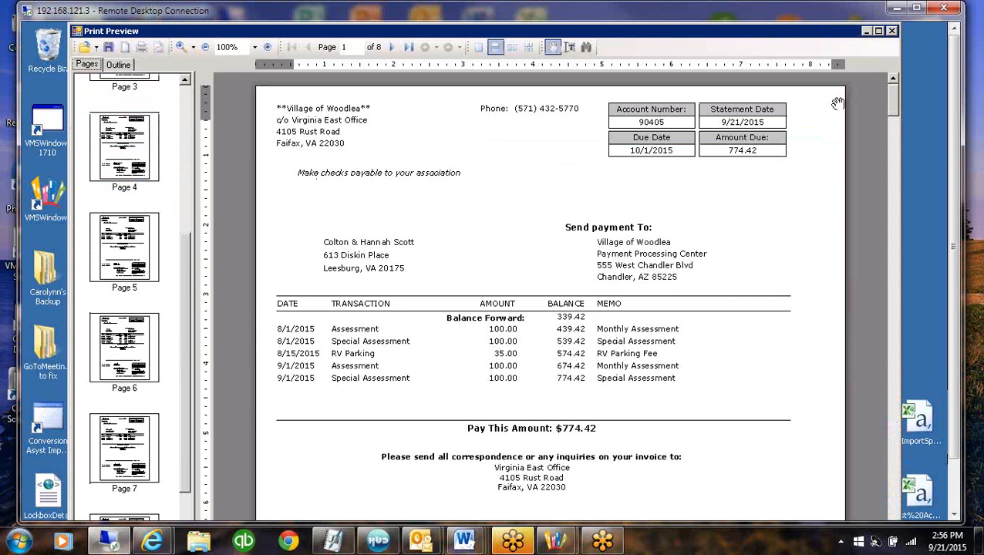
pyautogui.click(892, 31)
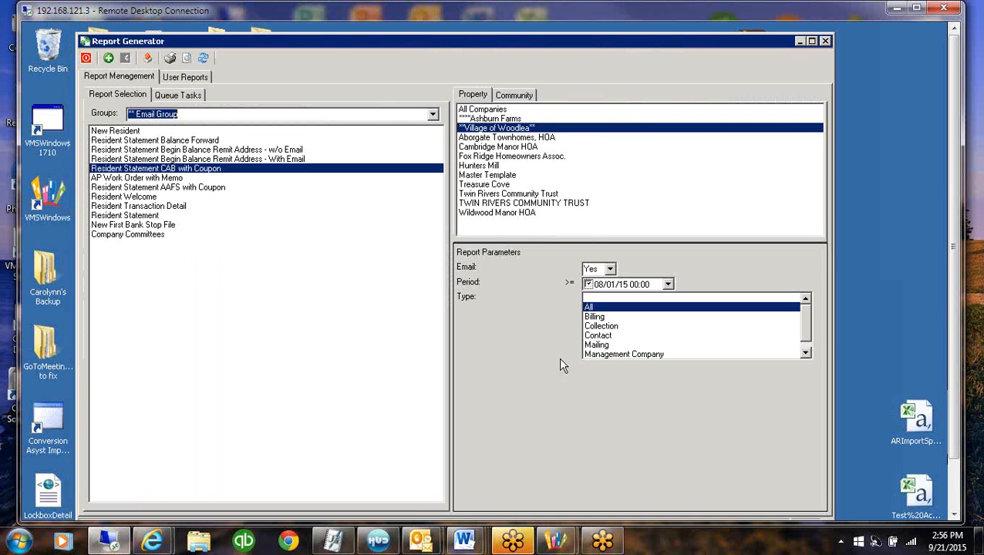
# Add the Resident Statement CAB with Coupon report to the queue tasks and set its export to eDistribution: Resident
pyautogui.click(110, 59)
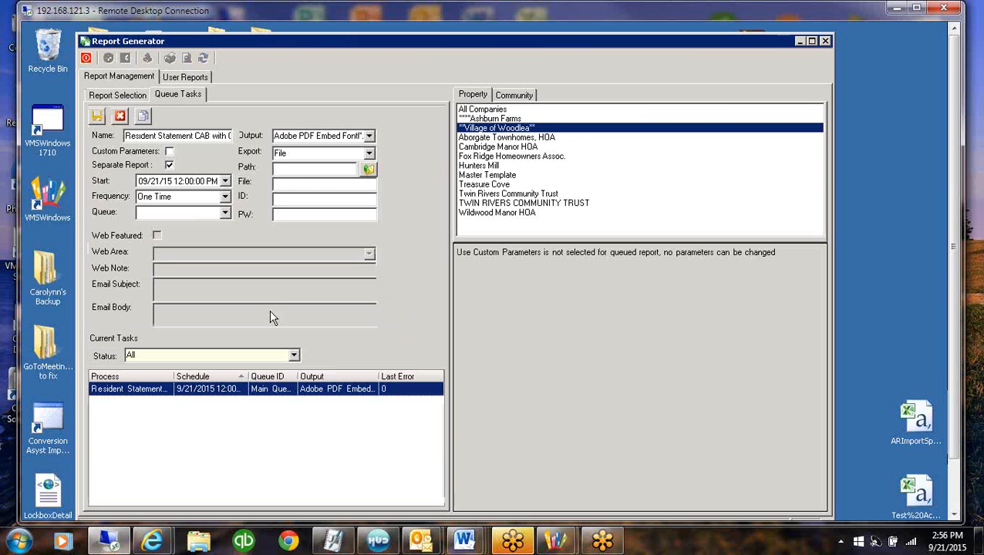
pyautogui.click(370, 153)
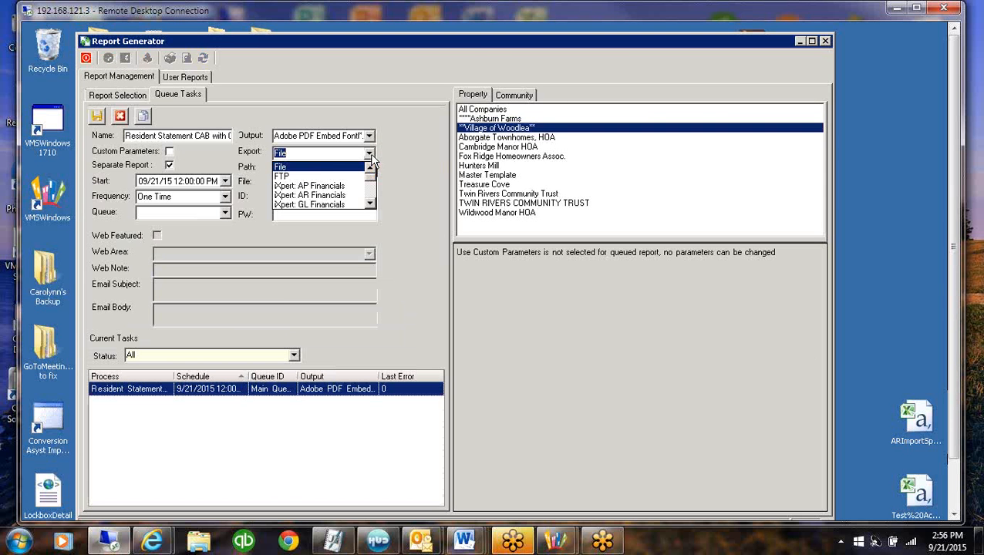
pyautogui.click(371, 193)
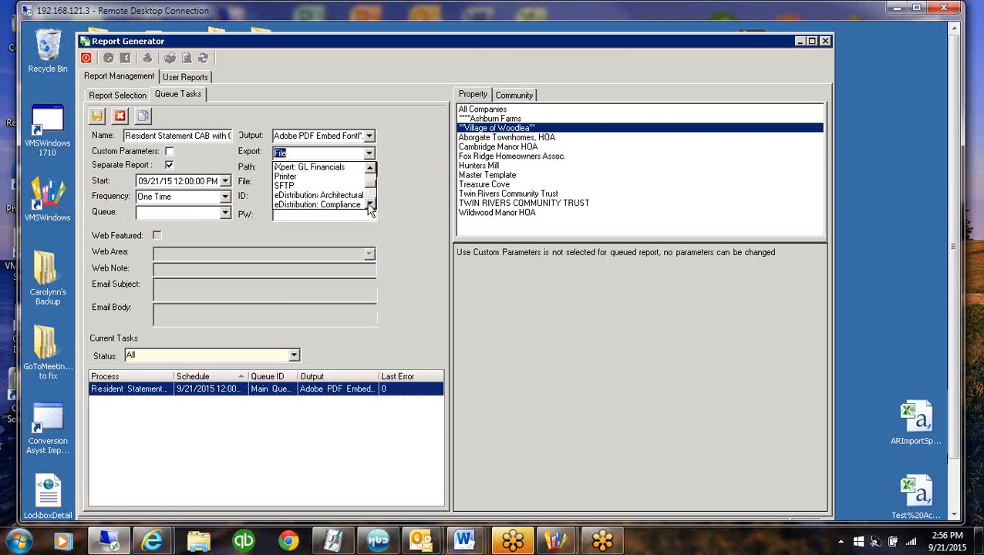
pyautogui.scroll(-3, 370, 204)
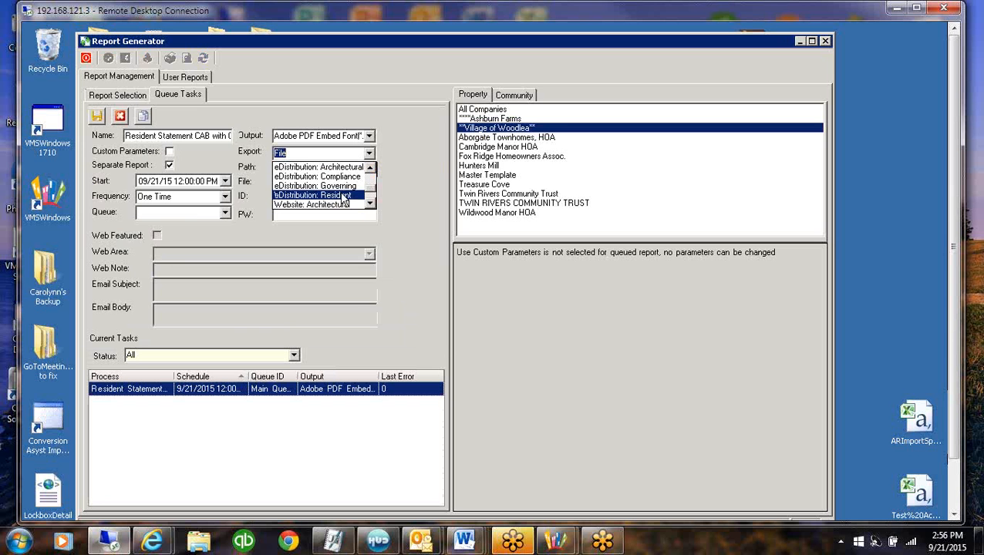
pyautogui.click(343, 195)
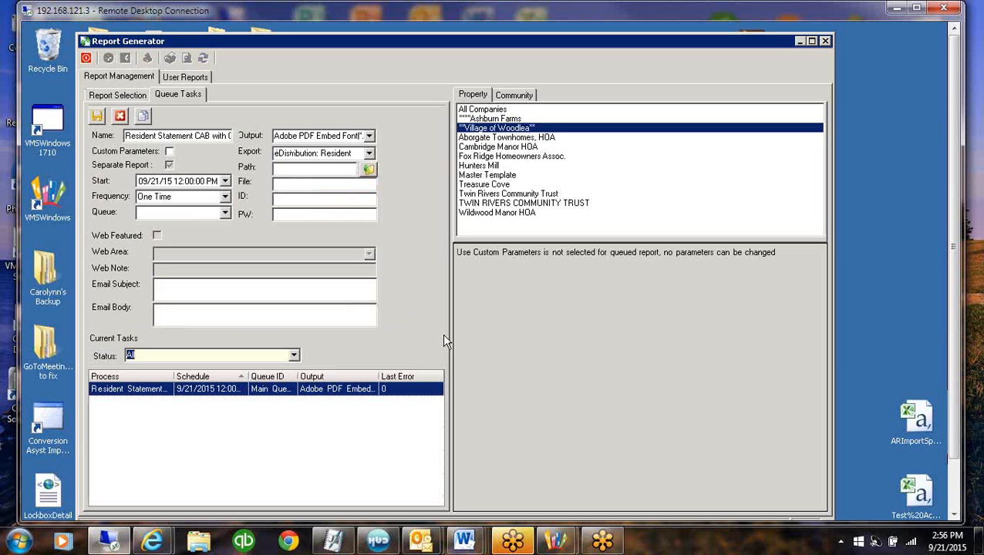
# Set the queued resident statement's start date to 09/20/15 and save the one-time task
pyautogui.click(225, 180)
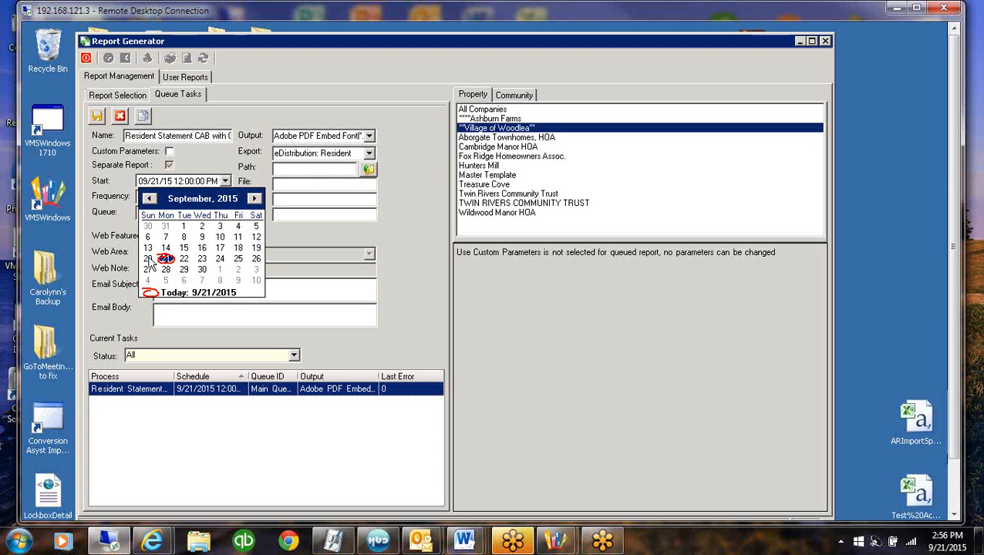
pyautogui.click(147, 258)
pyautogui.click(180, 198)
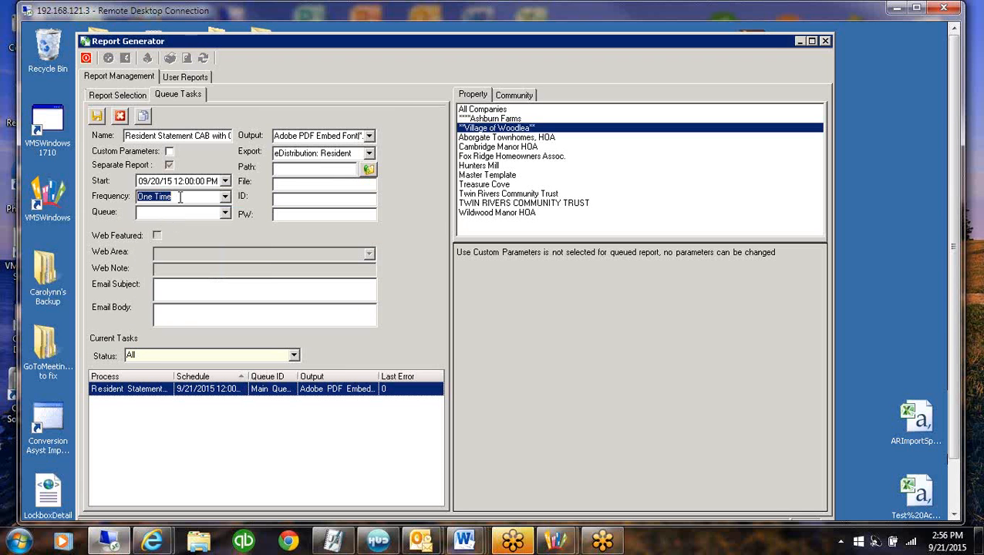
pyautogui.click(96, 115)
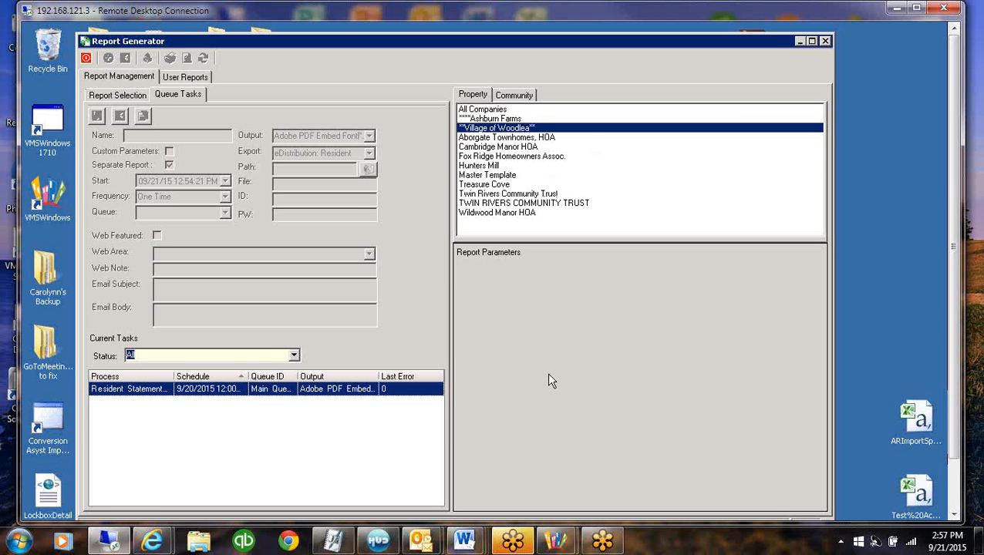
# Return to the report selection and set the Email parameter of Resident Statement CAB with Coupon to blank
pyautogui.click(118, 95)
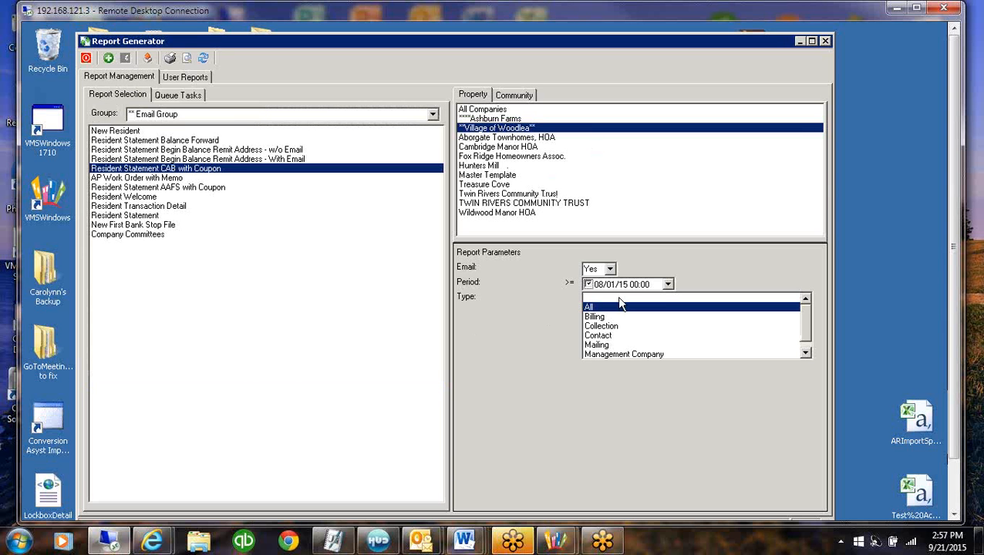
pyautogui.click(610, 270)
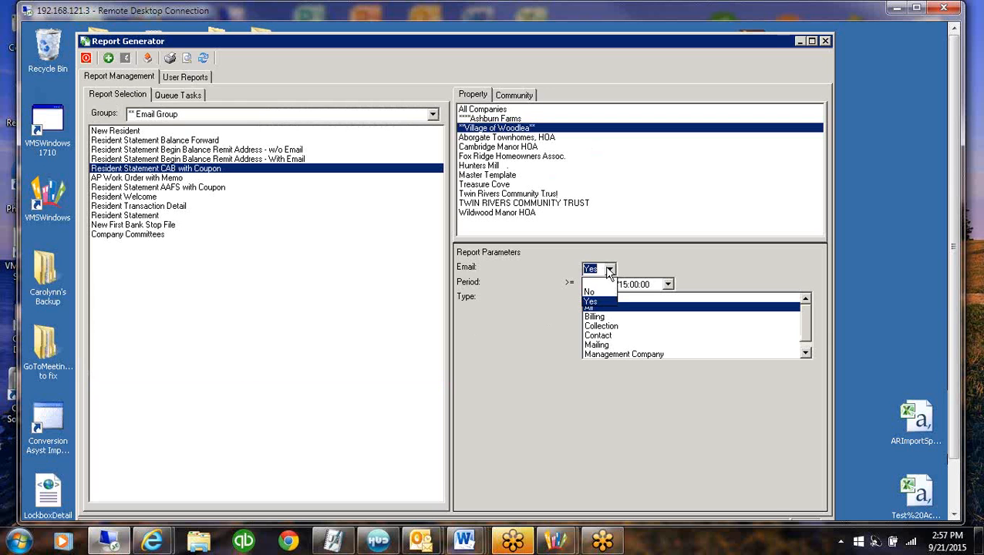
pyautogui.click(594, 295)
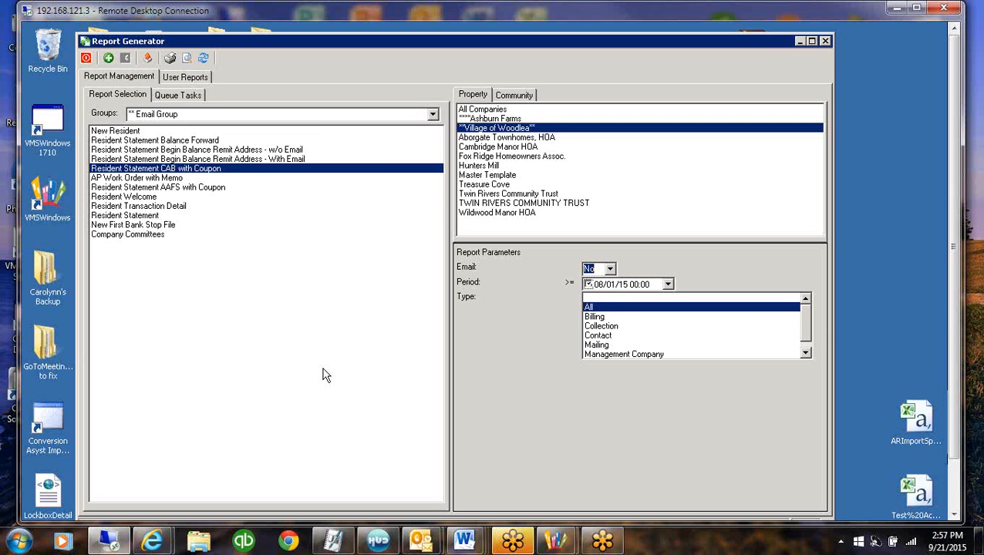
pyautogui.click(611, 270)
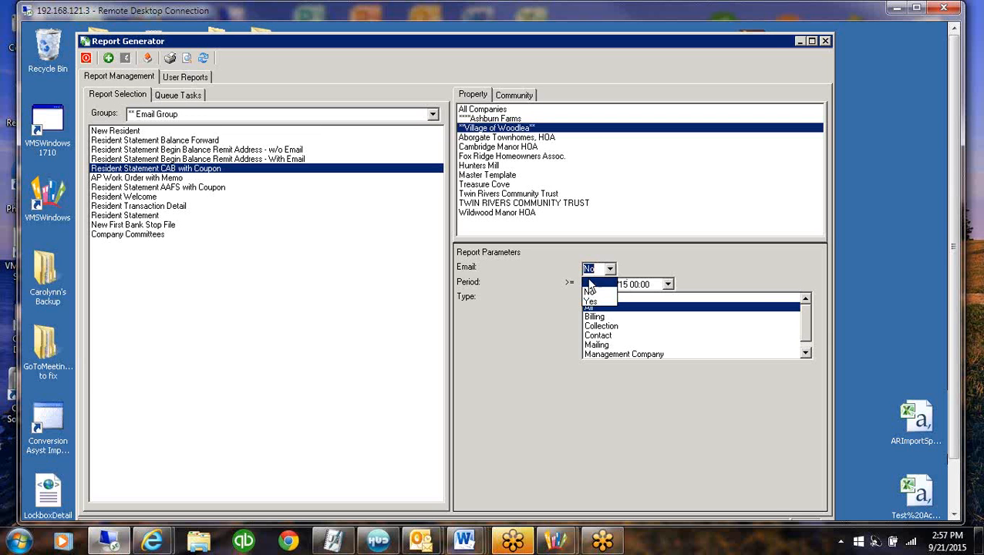
pyautogui.click(590, 280)
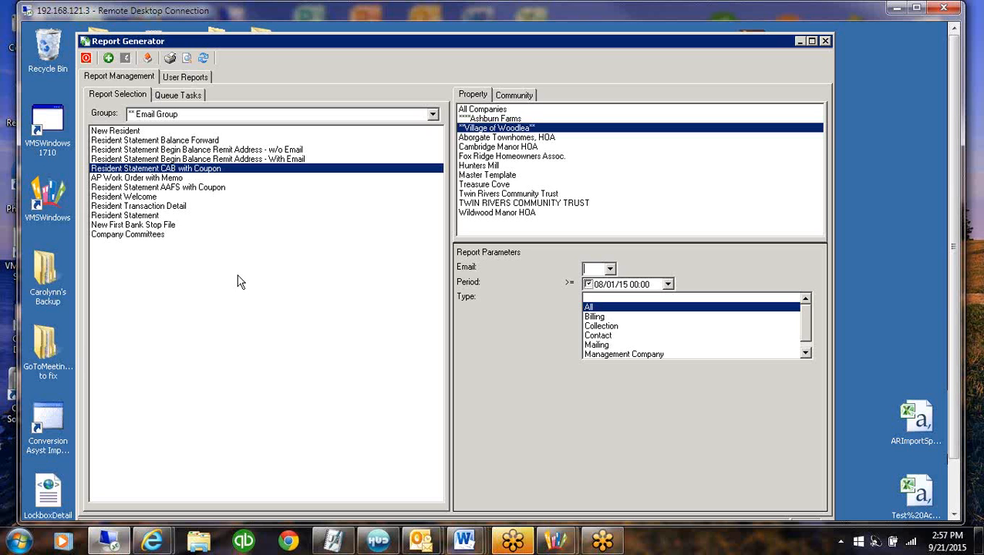
# Examine the parameters of the Resident Statement Begin Balance Remit Address reports without and with email, and close the Report Generator
pyautogui.click(260, 150)
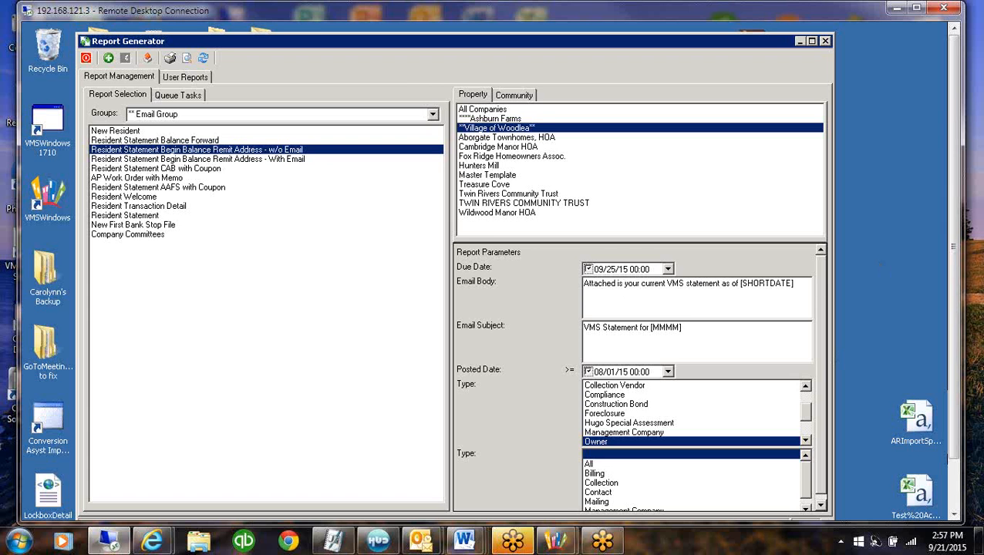
pyautogui.moveTo(956, 242); pyautogui.dragTo(956, 297)
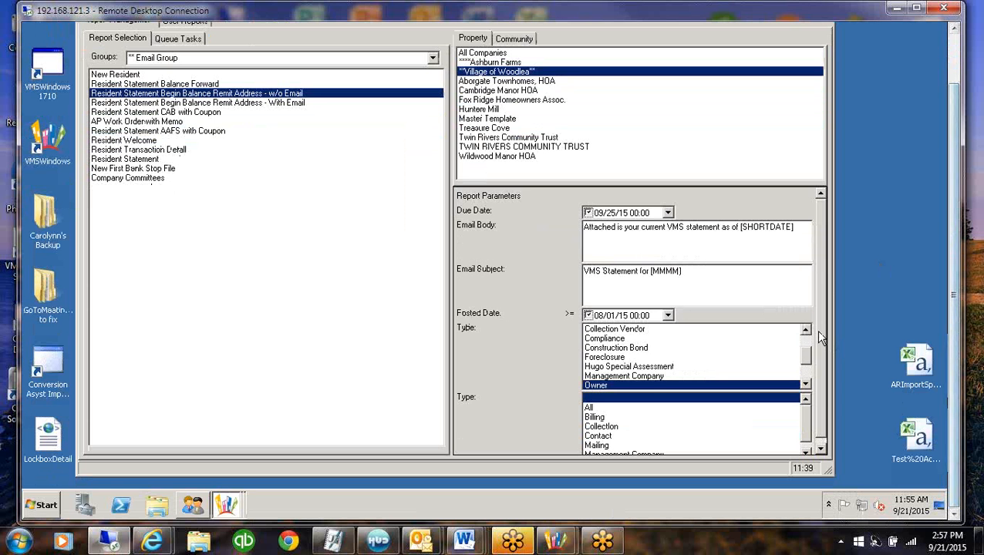
pyautogui.click(821, 424)
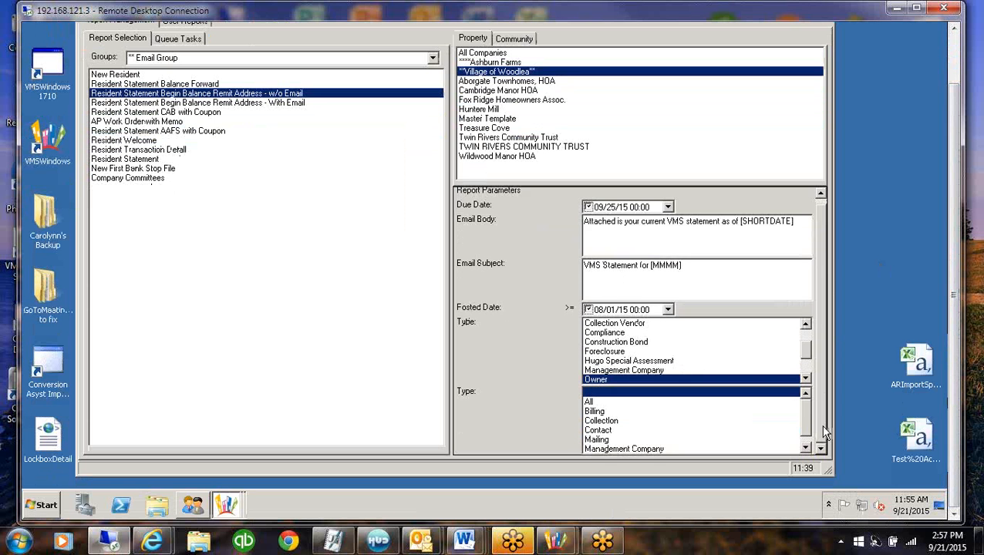
pyautogui.moveTo(823, 344); pyautogui.dragTo(823, 337)
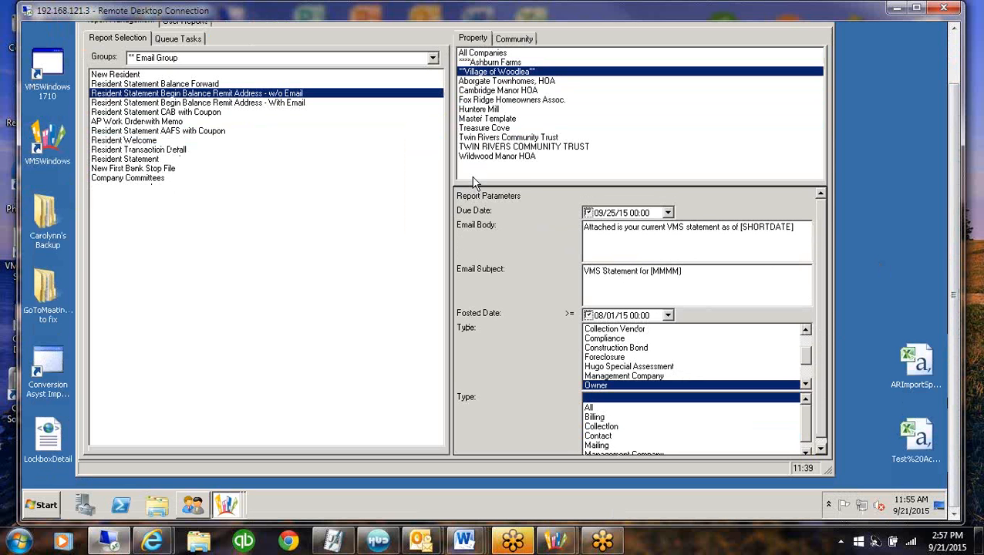
pyautogui.click(236, 104)
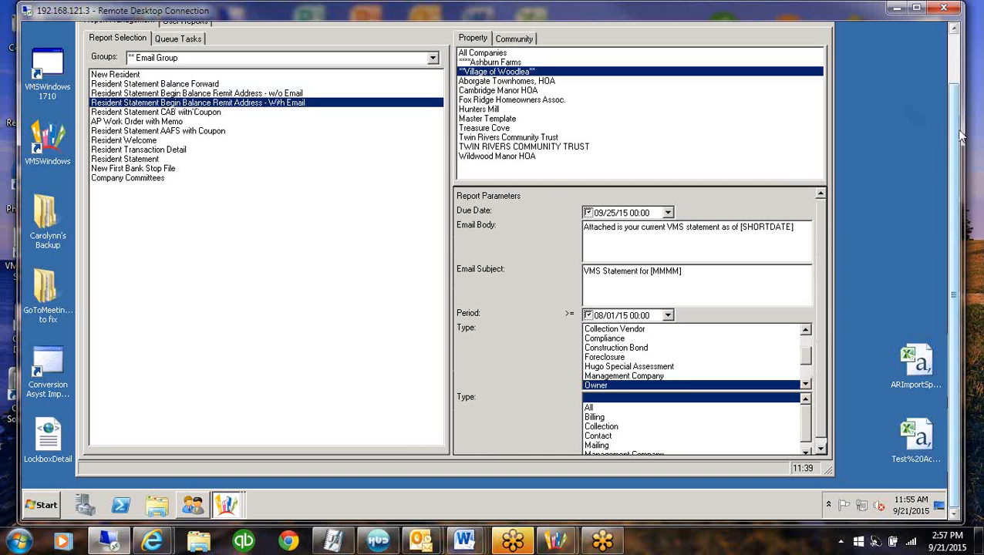
pyautogui.moveTo(955, 130); pyautogui.dragTo(952, 71)
pyautogui.click(85, 60)
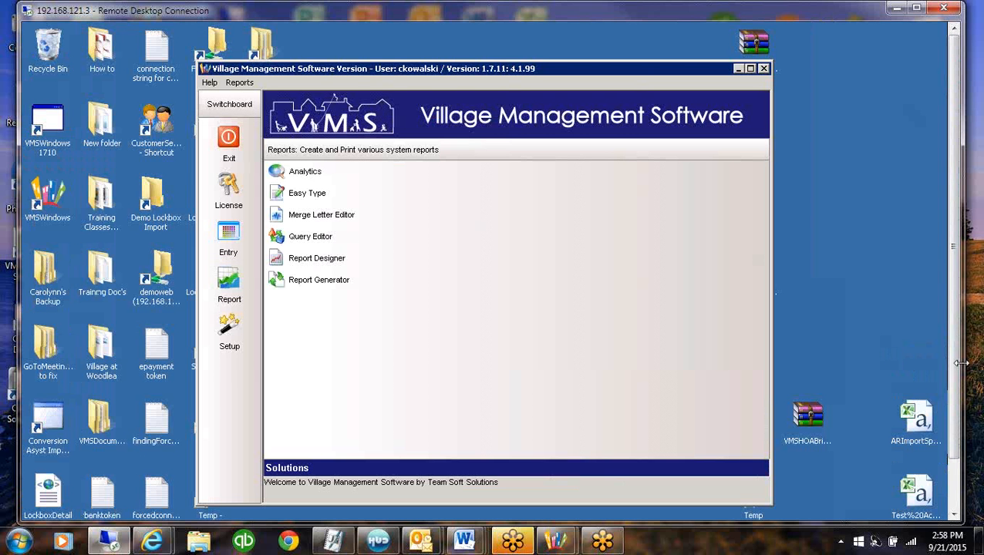
# Open Queue Maintenance from the system setup, examine the scheduled tasks, and close it
pyautogui.moveTo(962, 363); pyautogui.dragTo(954, 364)
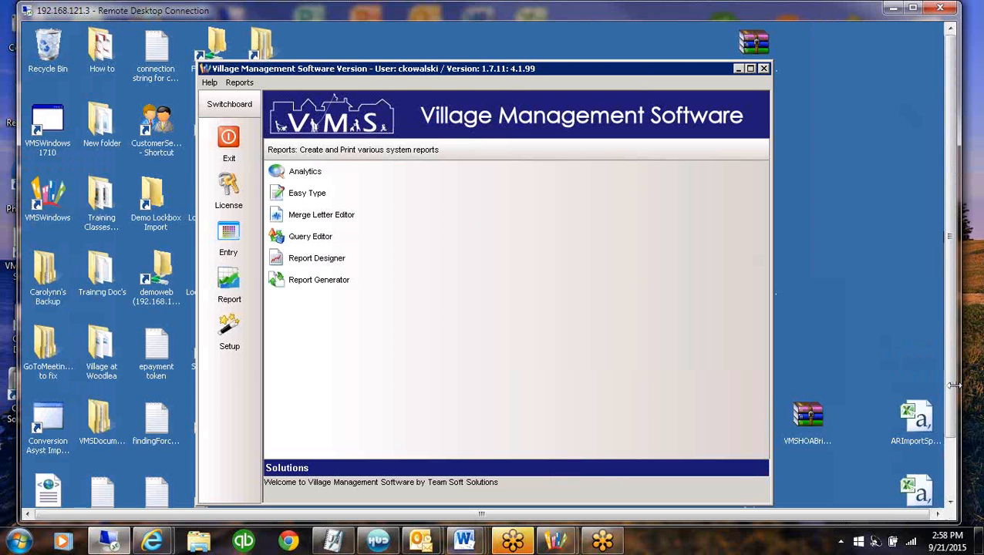
pyautogui.click(229, 331)
pyautogui.click(293, 279)
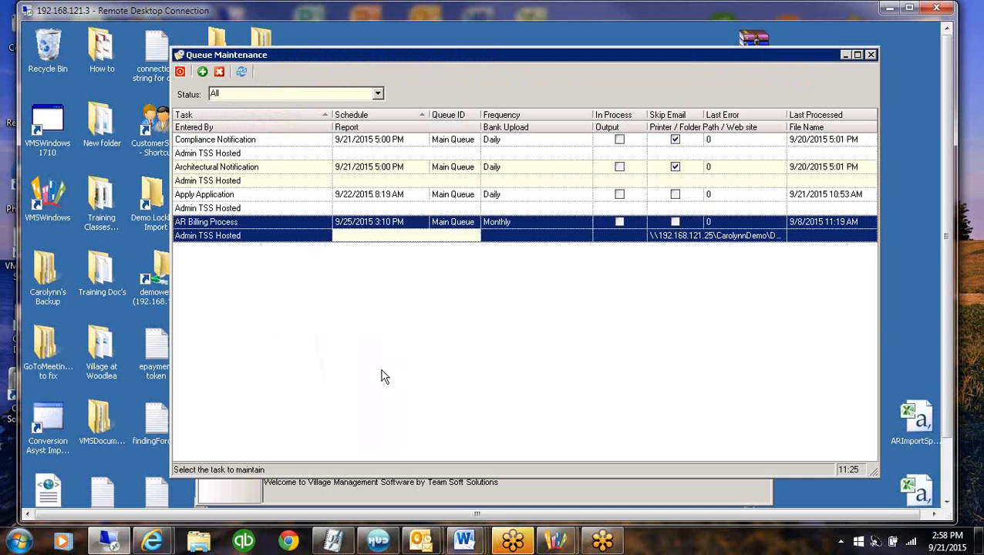
pyautogui.click(249, 208)
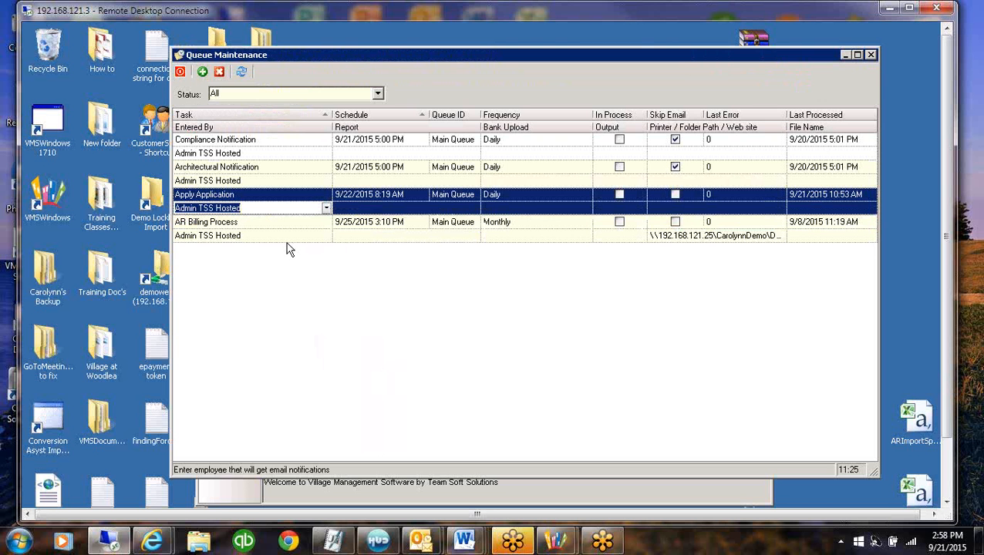
pyautogui.click(180, 72)
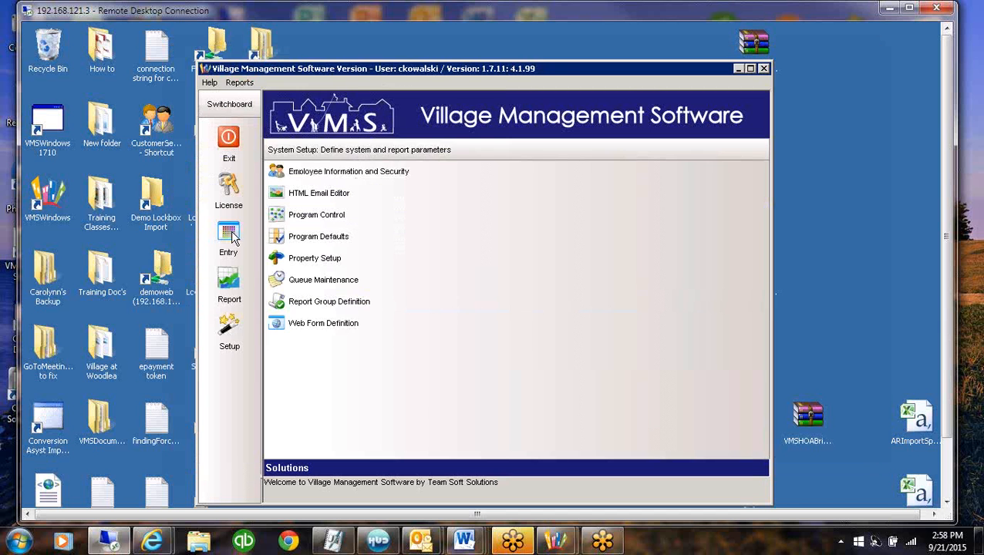
# Open Account Maintenance from the data entry area of the switchboard
pyautogui.click(232, 237)
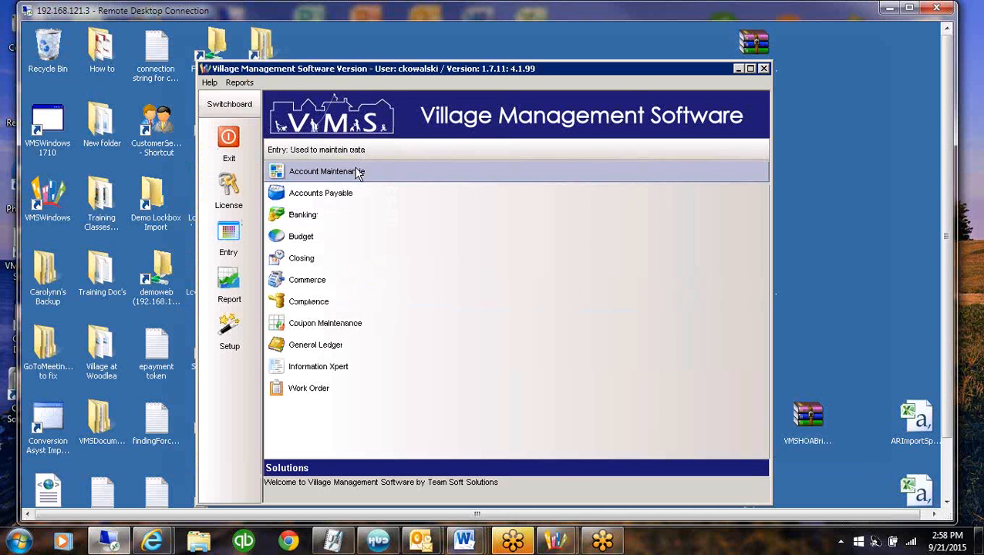
pyautogui.click(358, 174)
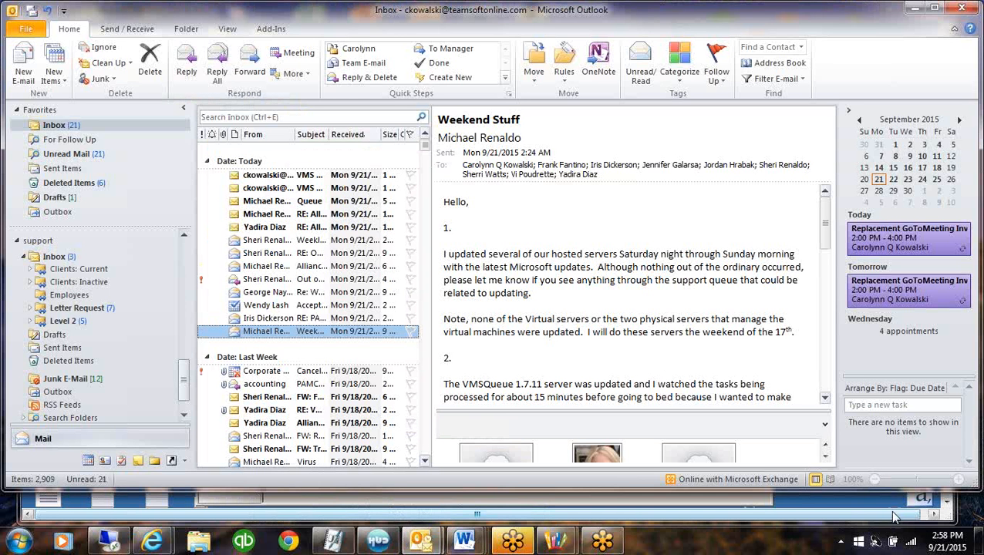
# Read the VMS Queue Error message in the Outlook inbox, check the newest VMS messages, and put Outlook away
pyautogui.click(263, 192)
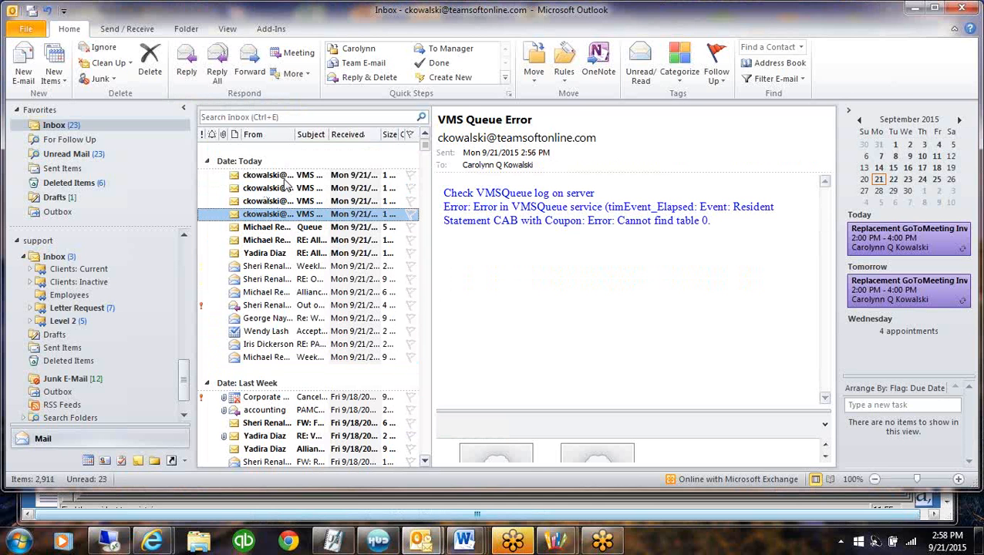
pyautogui.click(284, 177)
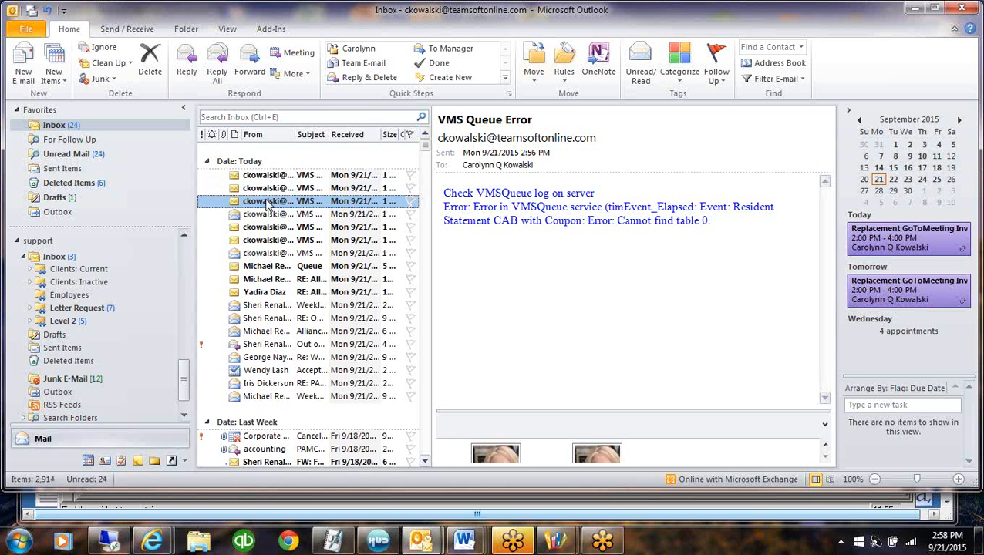
pyautogui.click(912, 9)
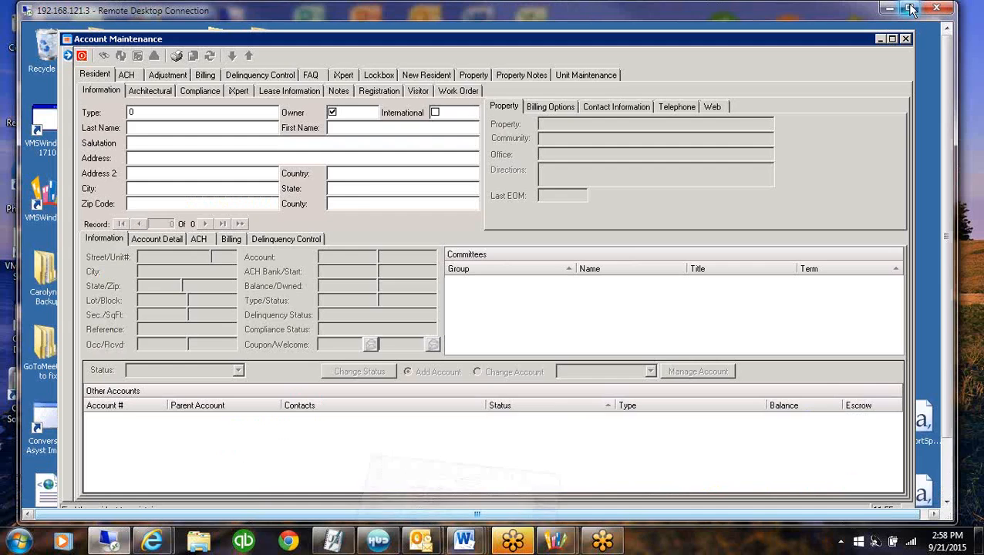
# List the owner accounts of the Village of Woodlea property and open the resident account belonging to the logged-in employee
pyautogui.click(66, 56)
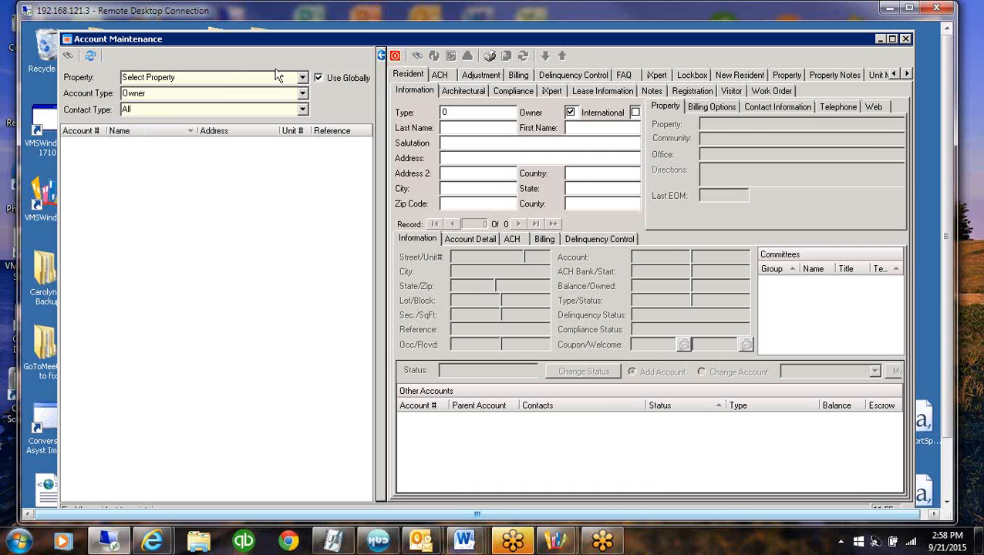
pyautogui.click(302, 77)
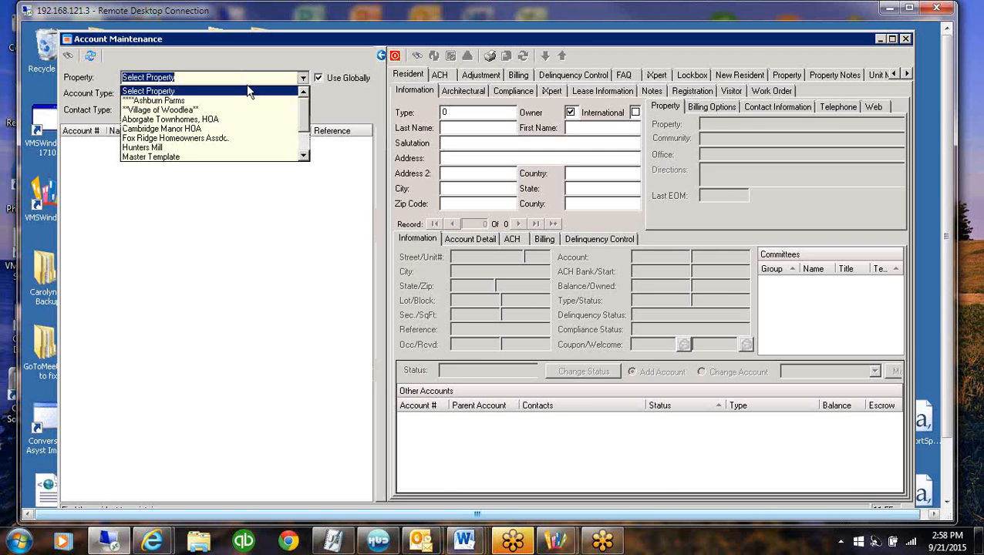
pyautogui.click(147, 112)
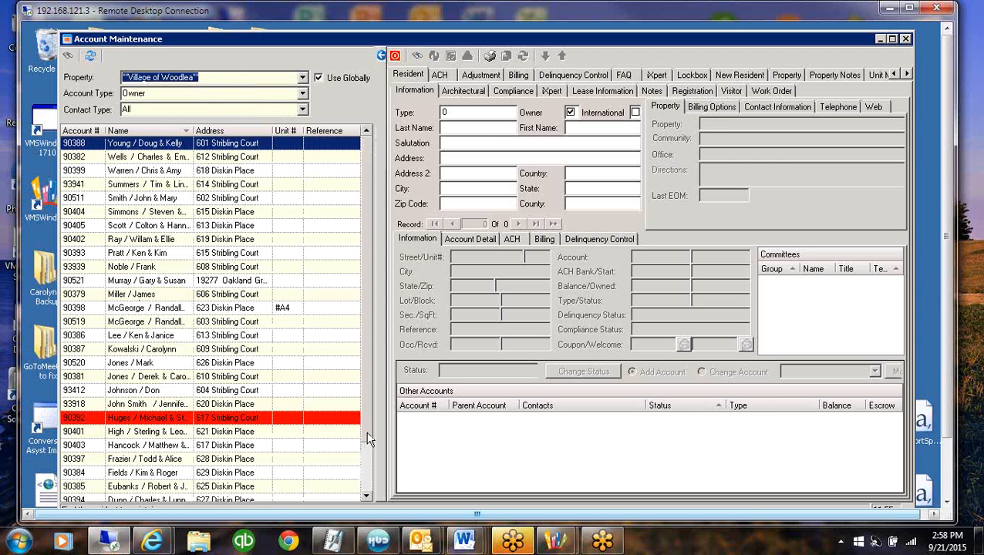
pyautogui.scroll(-3, 374, 445)
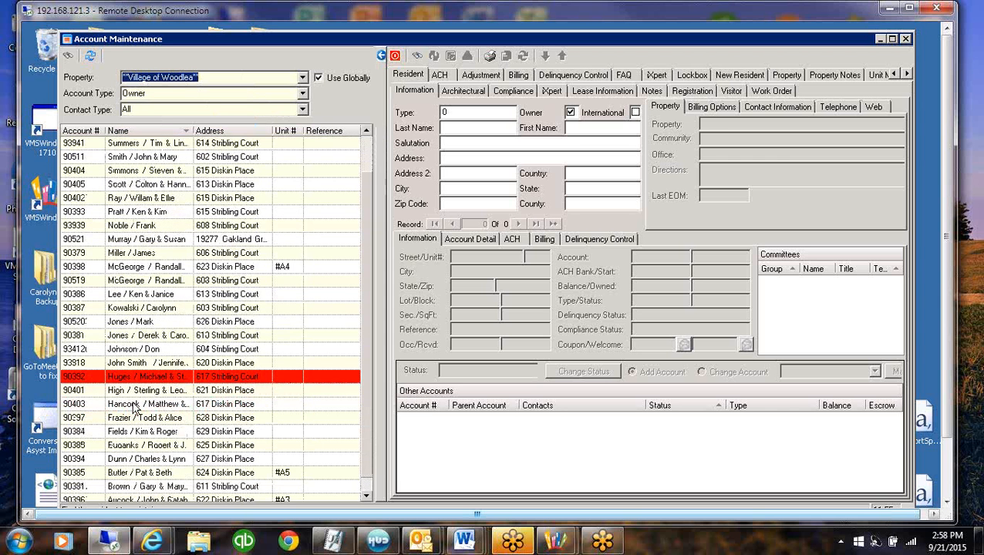
pyautogui.click(145, 132)
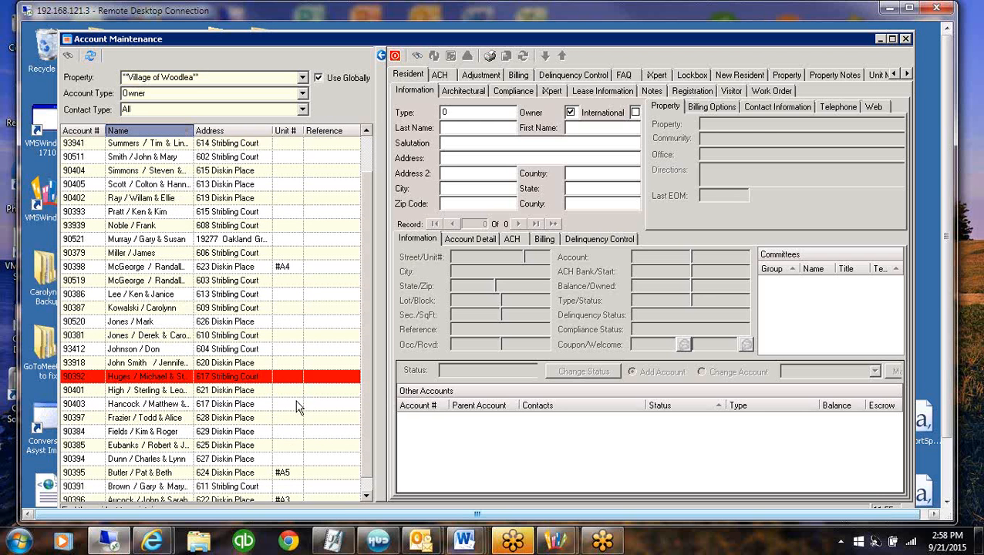
pyautogui.click(171, 310)
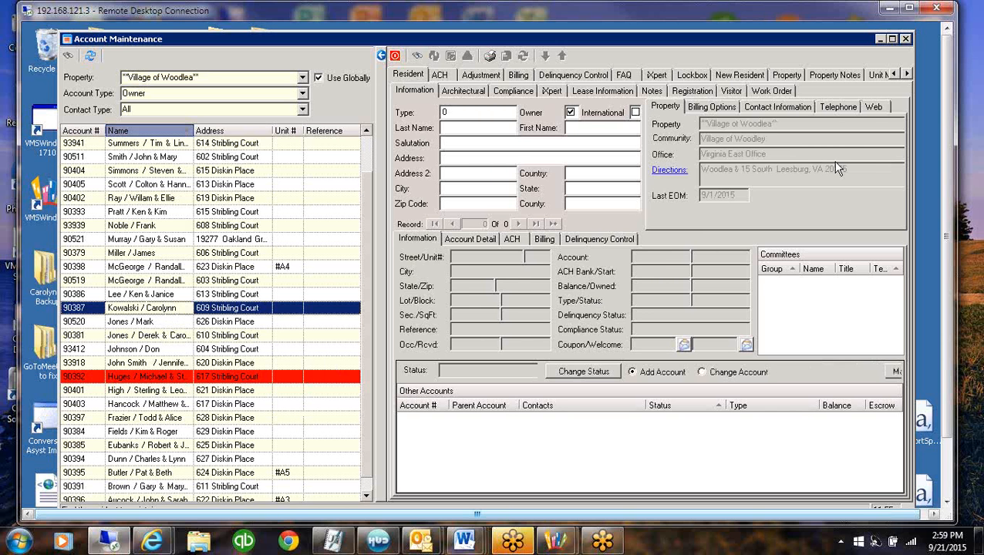
# Examine the resident's contact e-mail and the VMSQueue note for the emailed Resident Statement CAB with Coupon
pyautogui.click(791, 109)
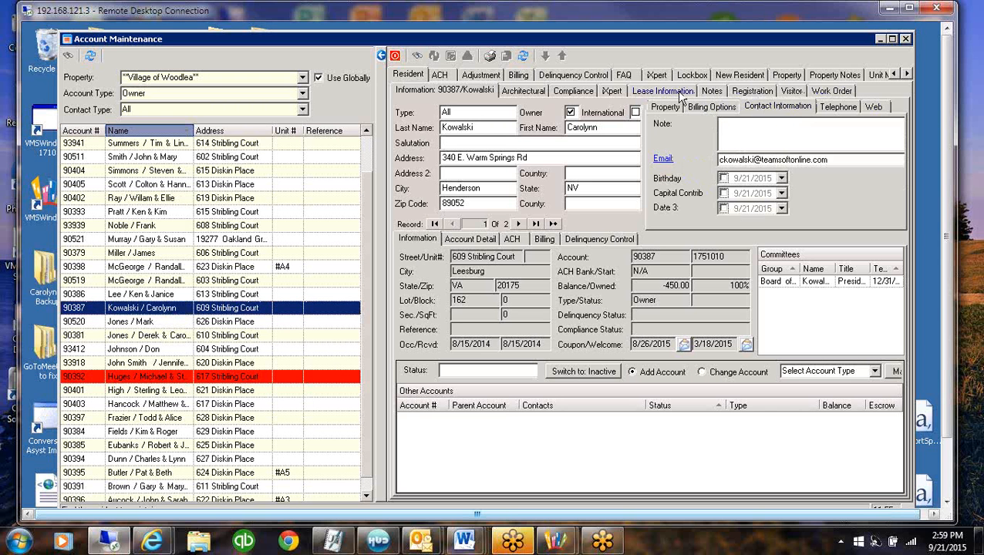
pyautogui.click(713, 91)
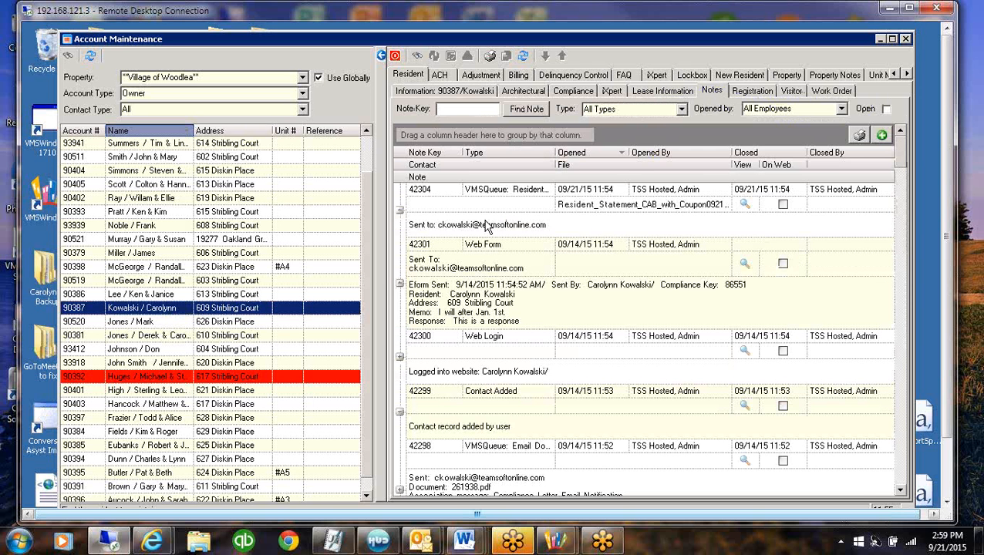
pyautogui.click(486, 223)
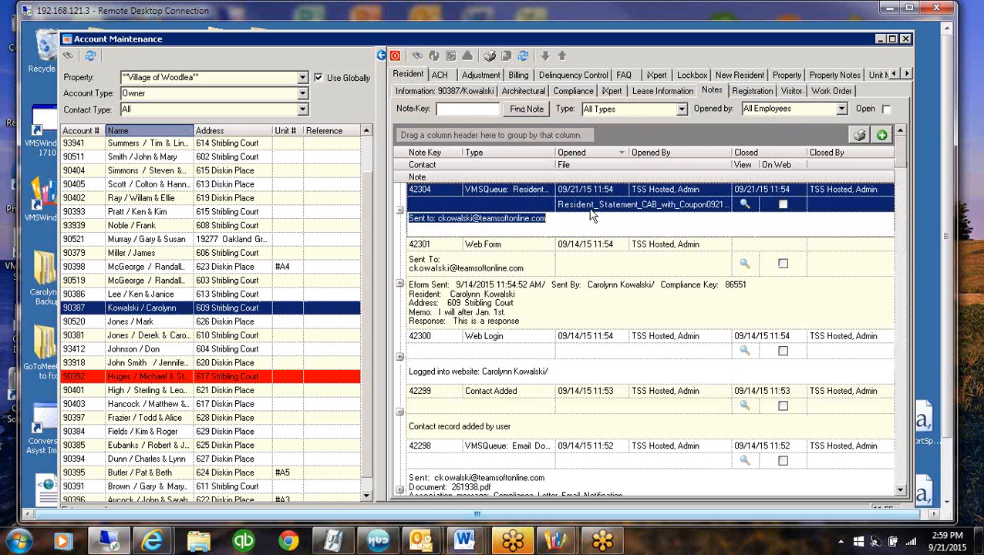
pyautogui.click(660, 224)
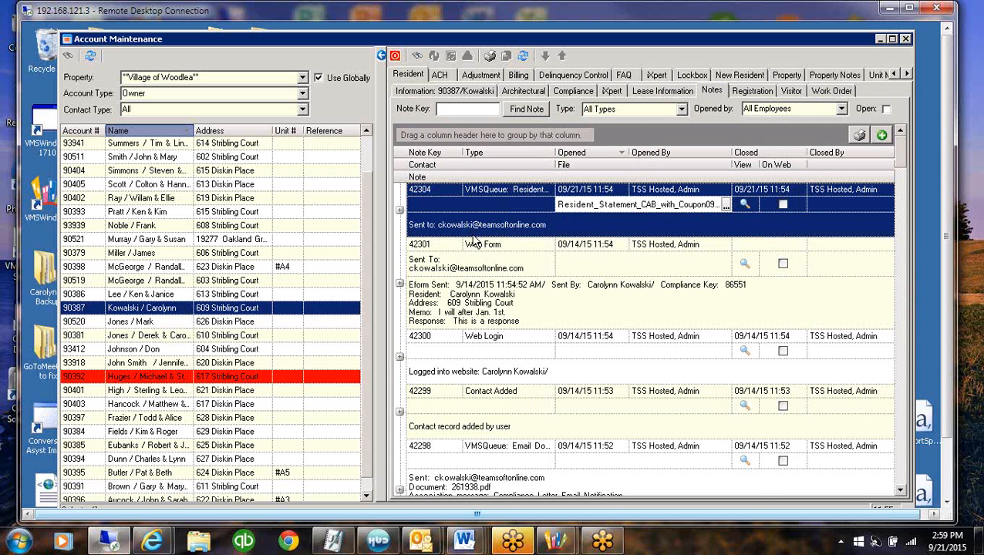
# View the resident statement PDF attached to the VMSQueue note without the bookmarks, and close it
pyautogui.click(757, 207)
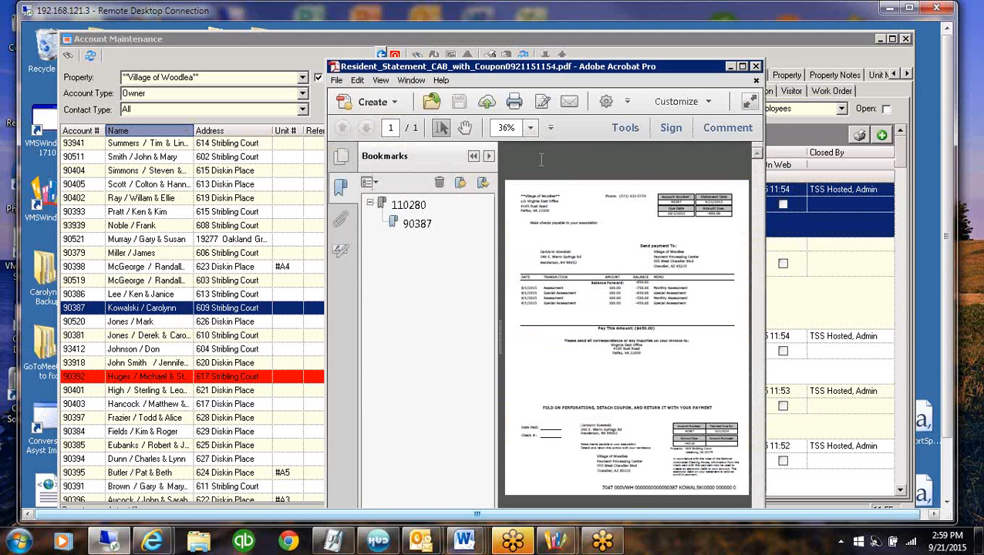
pyautogui.click(474, 157)
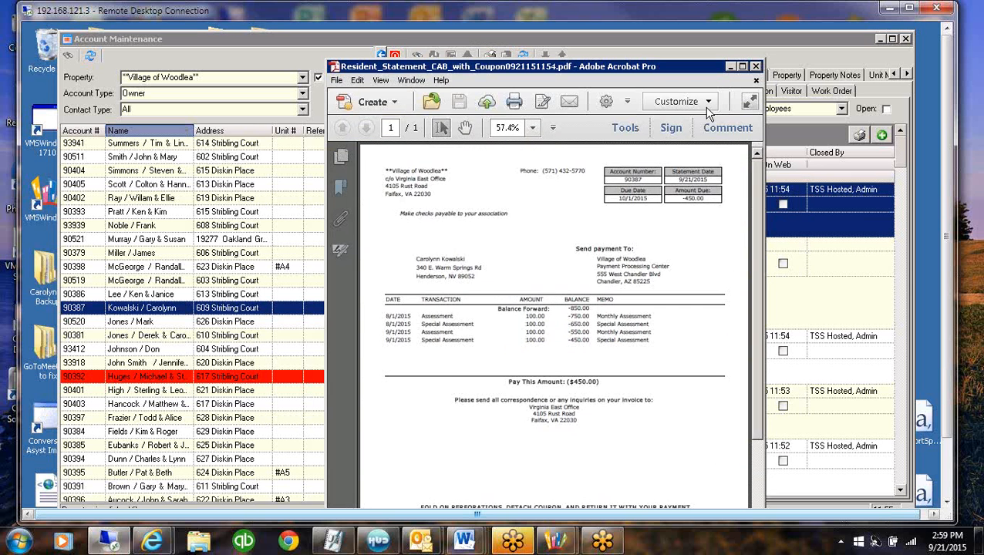
pyautogui.click(757, 66)
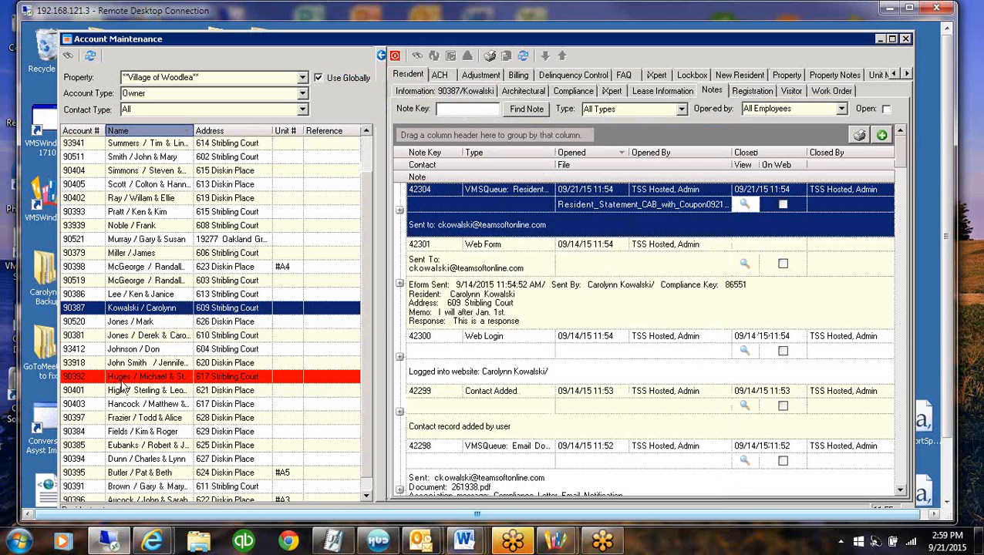
# Examine the recipient line of the statement note and the Web Form note below it
pyautogui.click(590, 227)
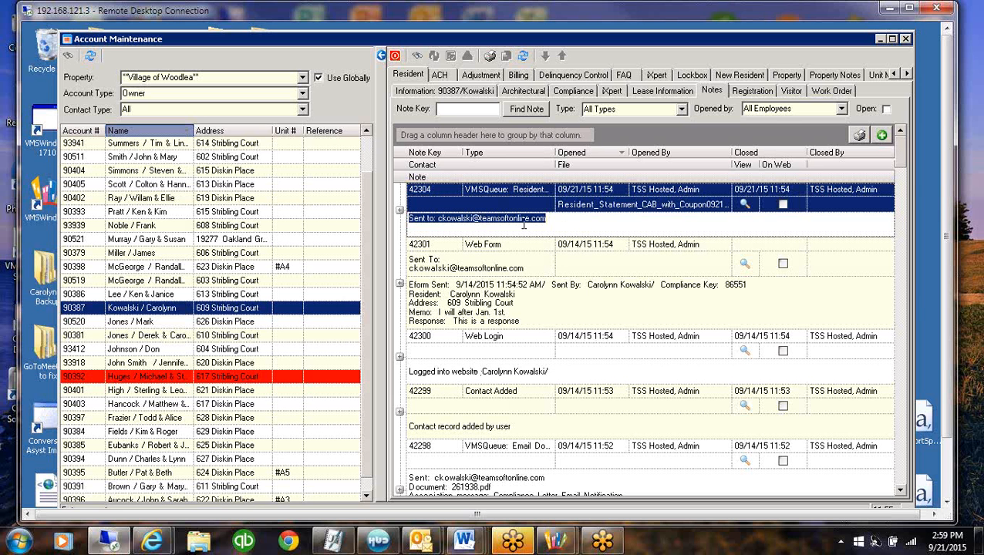
pyautogui.click(567, 228)
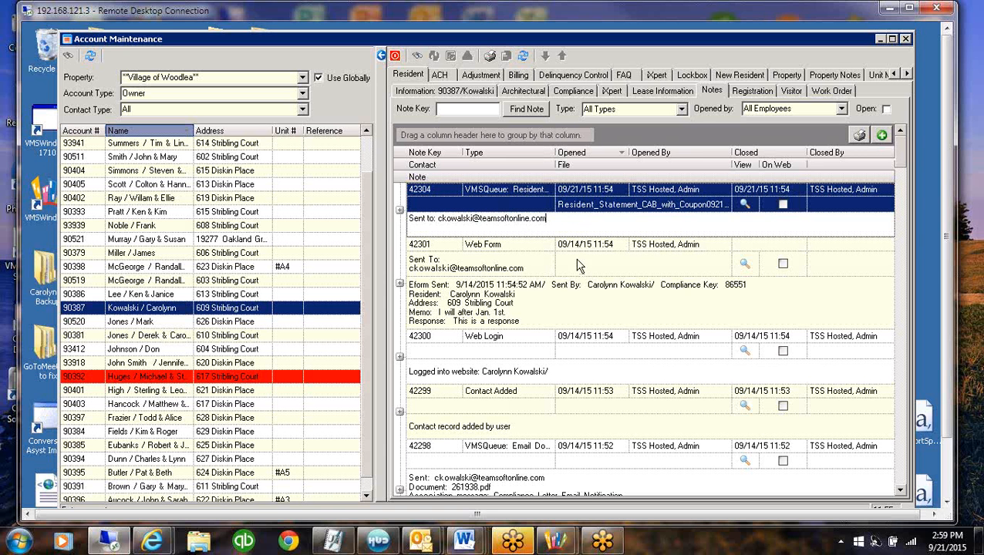
pyautogui.click(552, 258)
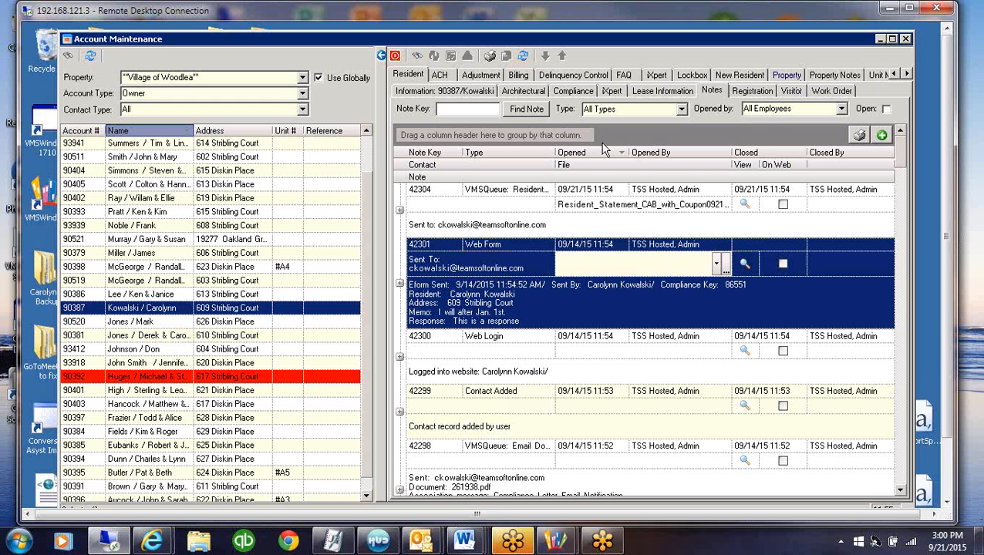
# Open the property notes for the A/R Adjustment area, view the ACH Adjustment Report PDF from 8/24/2015 3:24 PM, and close it
pyautogui.click(824, 77)
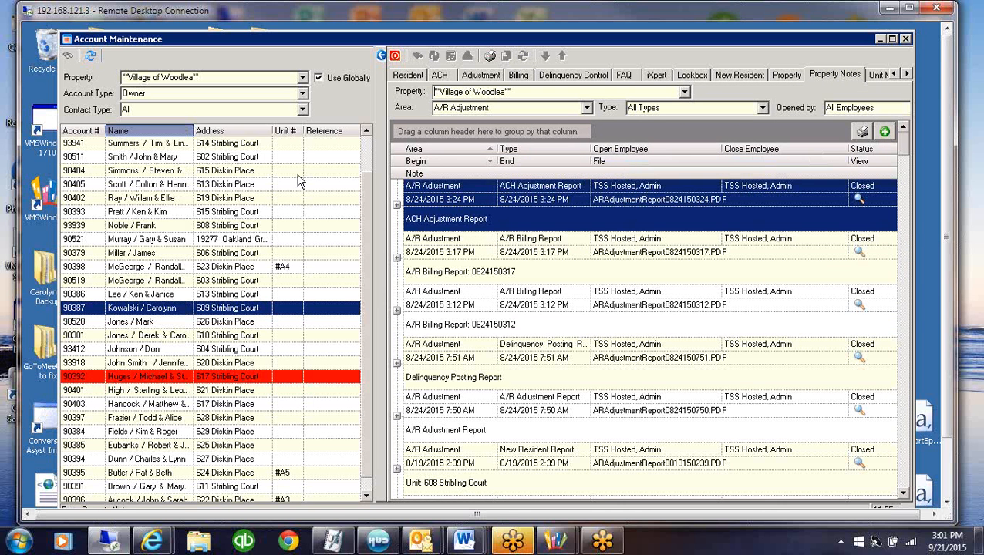
pyautogui.click(522, 107)
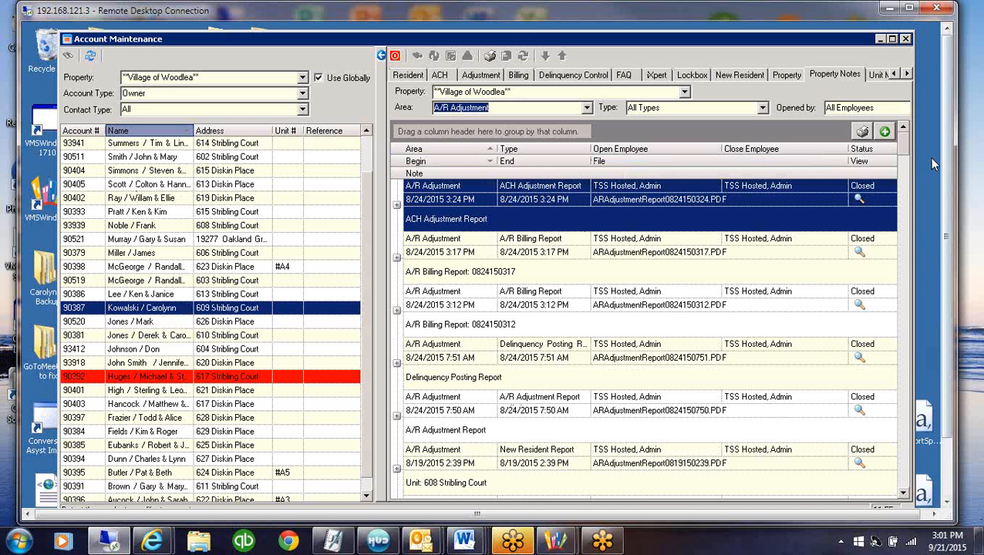
pyautogui.moveTo(949, 201); pyautogui.dragTo(948, 263)
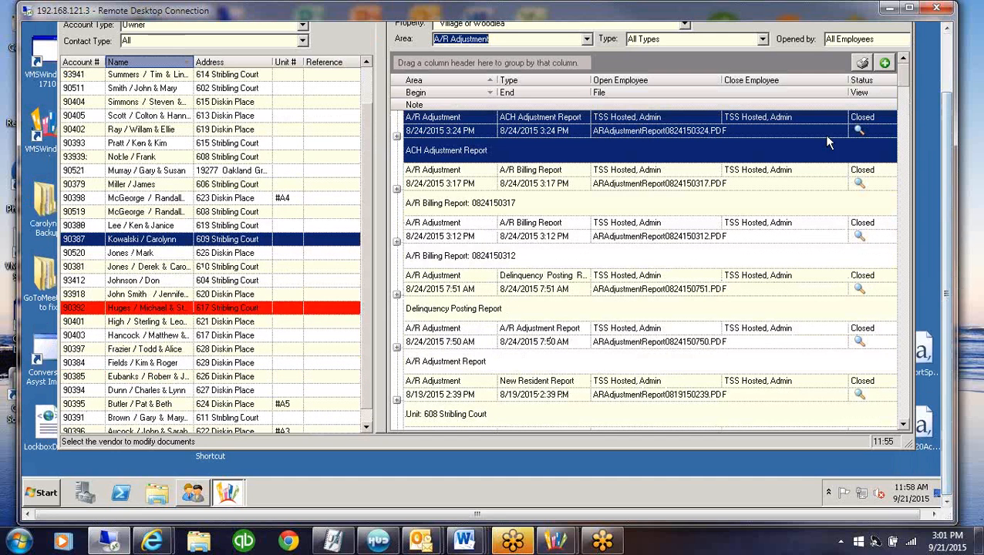
pyautogui.click(858, 131)
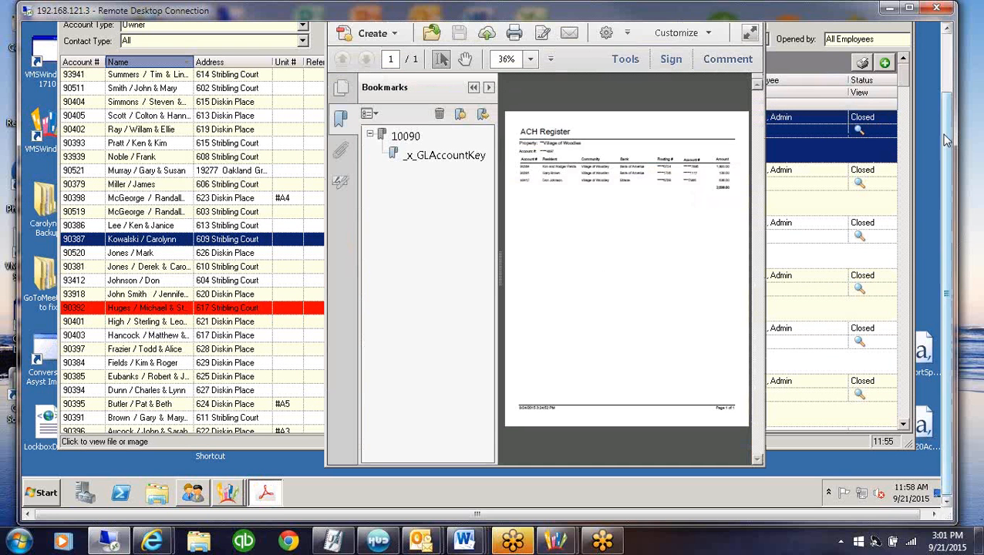
pyautogui.moveTo(947, 141); pyautogui.dragTo(937, 72)
pyautogui.click(757, 69)
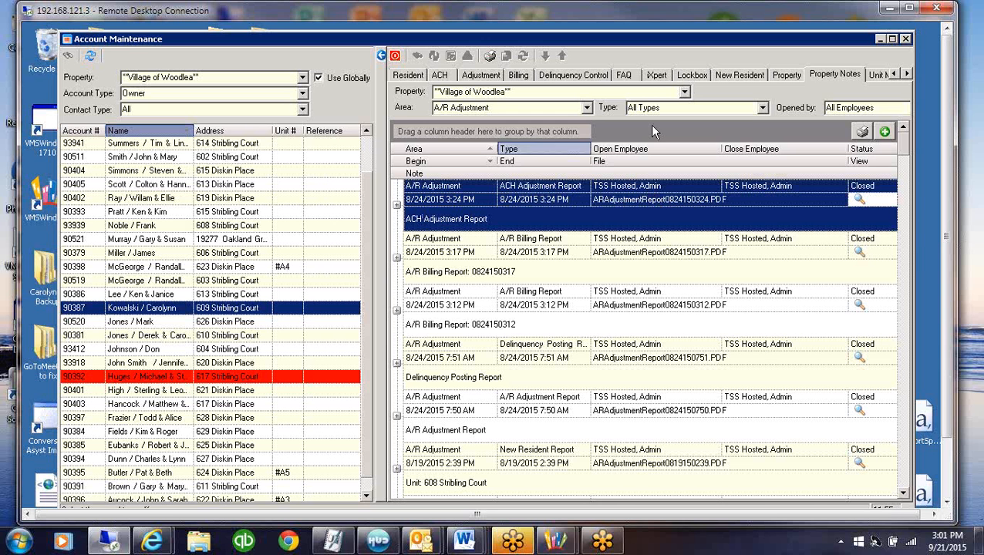
# Filter the property notes to the Agenda area and close Account Maintenance
pyautogui.click(587, 108)
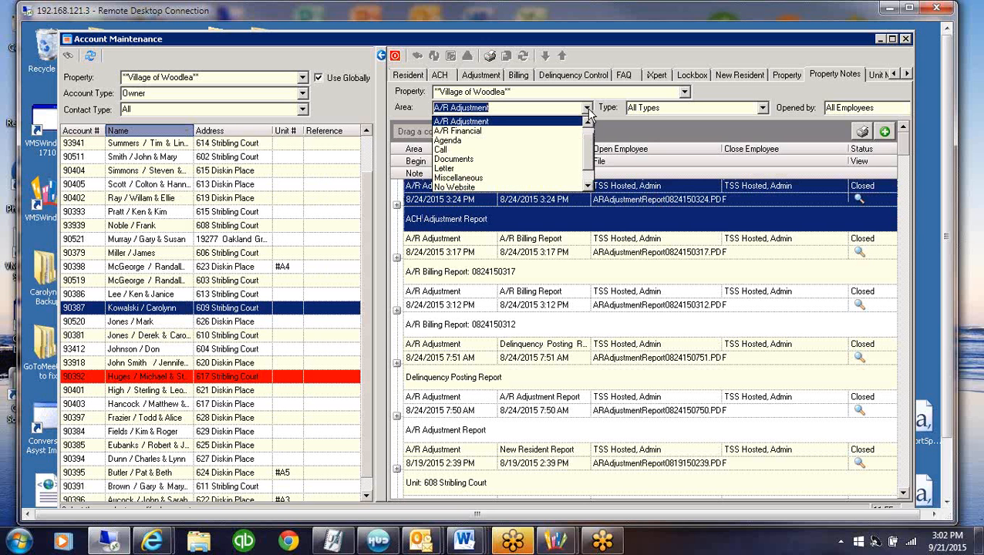
pyautogui.click(586, 123)
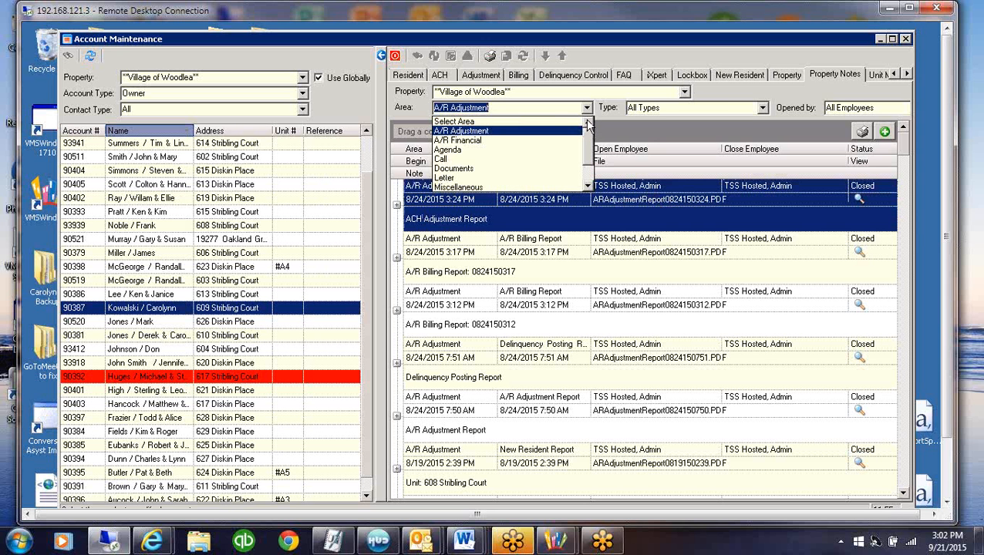
pyautogui.click(451, 150)
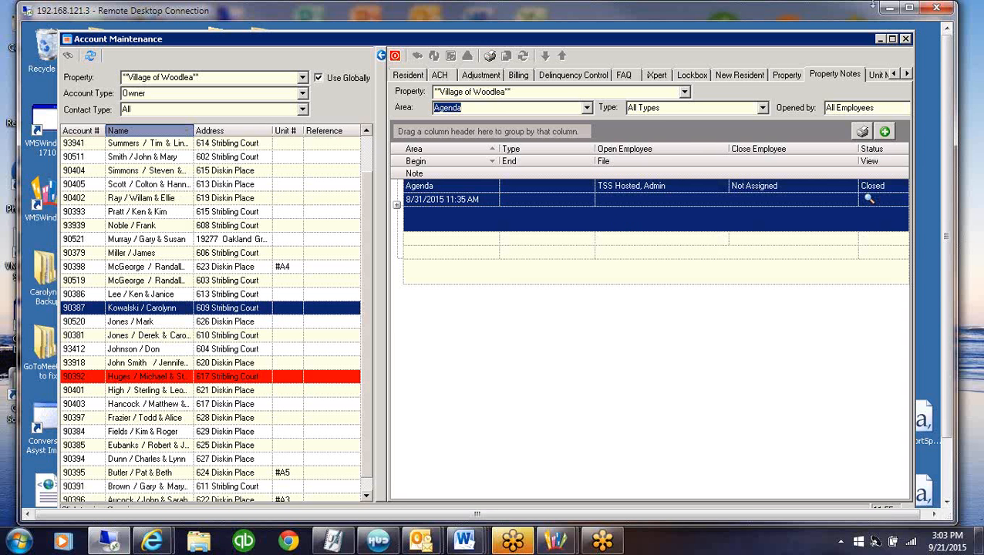
pyautogui.click(911, 37)
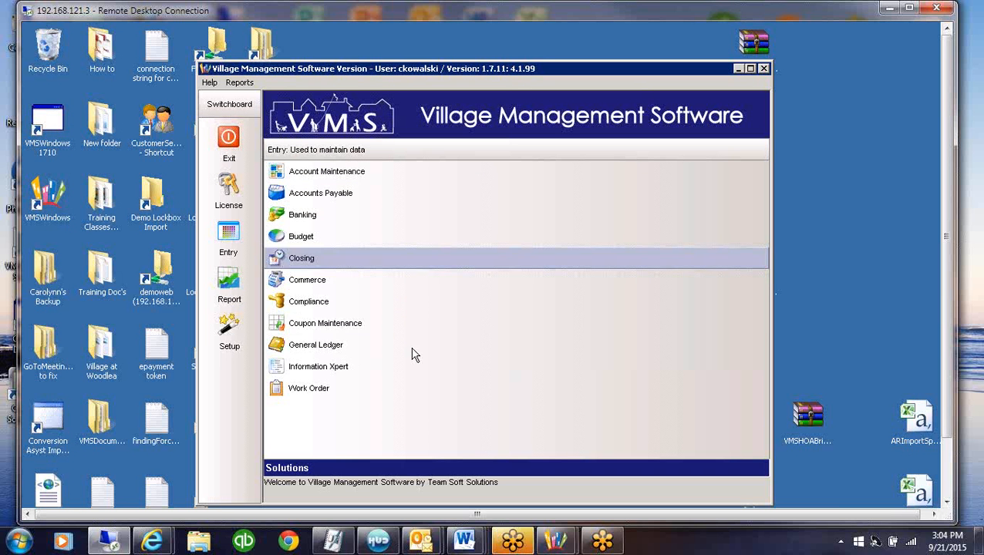
# Open Report Group Definition in the system setup, look through the available report categories, and show the option for adding a group
pyautogui.click(230, 328)
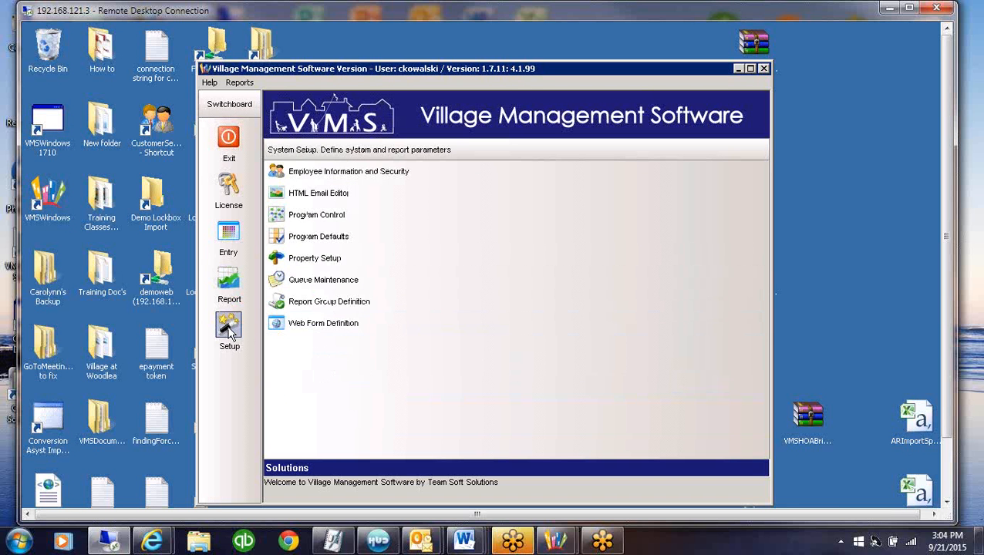
pyautogui.click(341, 303)
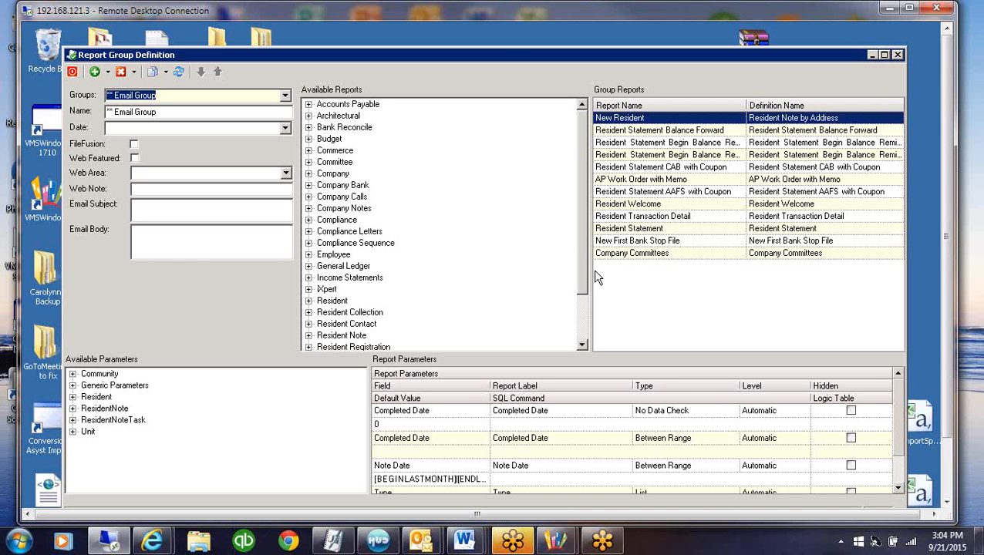
pyautogui.moveTo(584, 275); pyautogui.dragTo(584, 314)
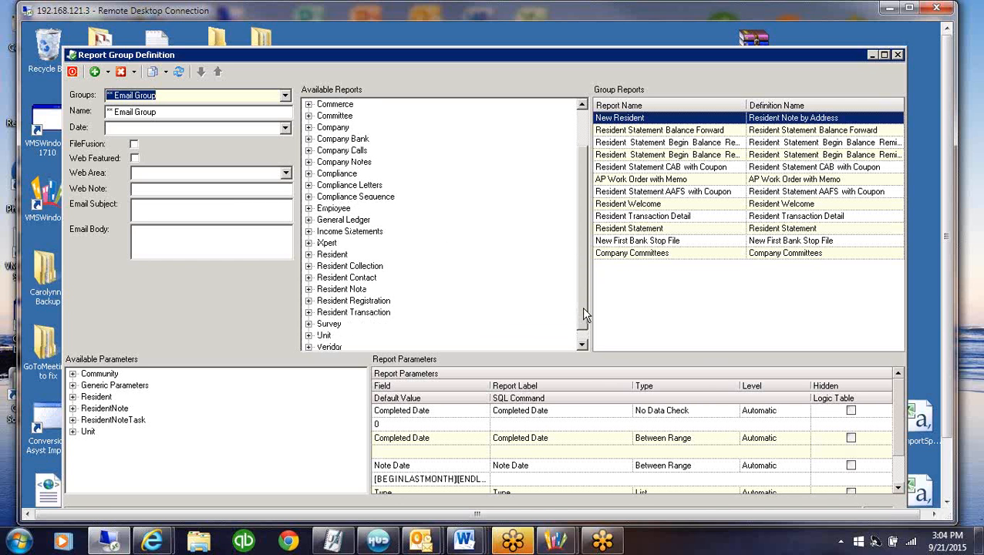
pyautogui.click(109, 72)
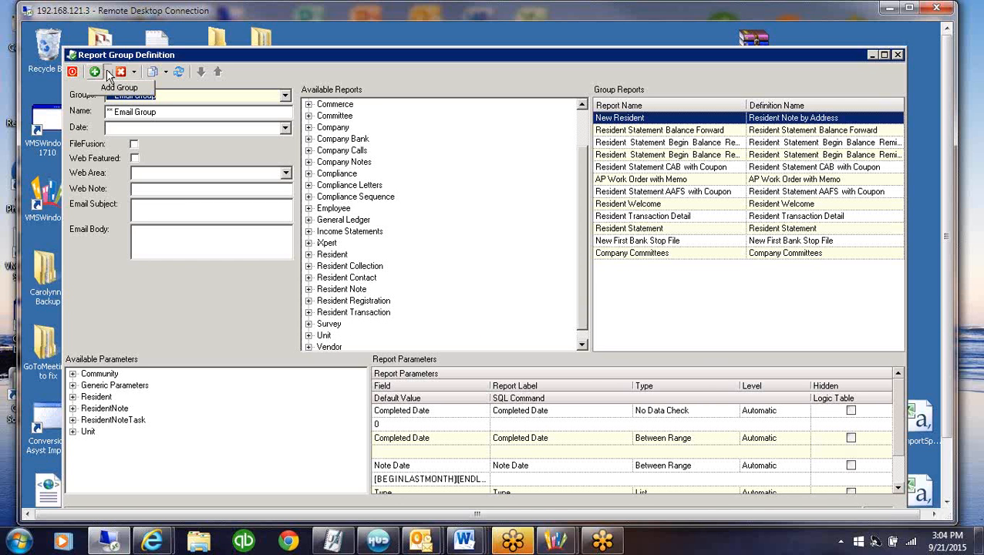
pyautogui.click(117, 90)
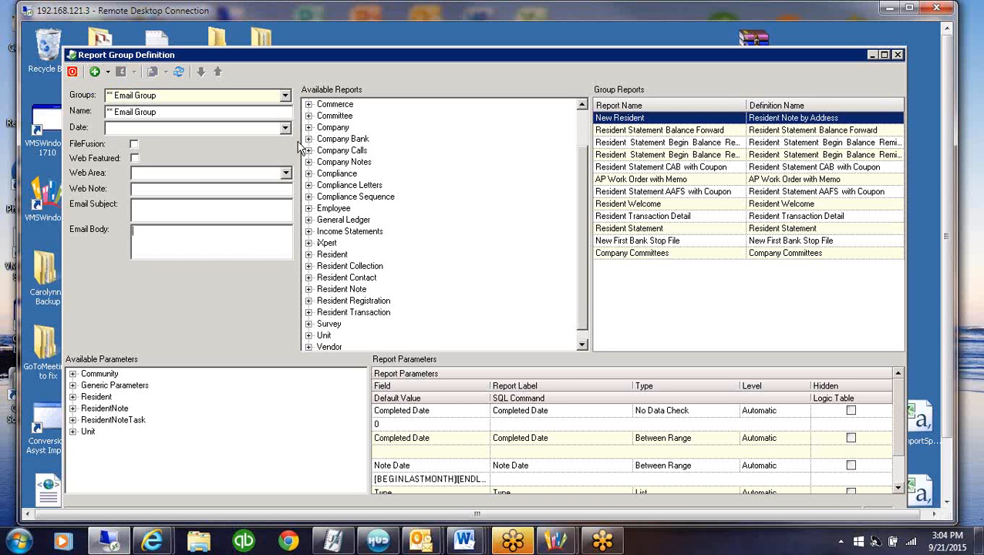
# Load the "*CQ Financial Package" report group, switch to the "*Ixpert/file fusion testing" group, and inspect each group's name
pyautogui.click(285, 96)
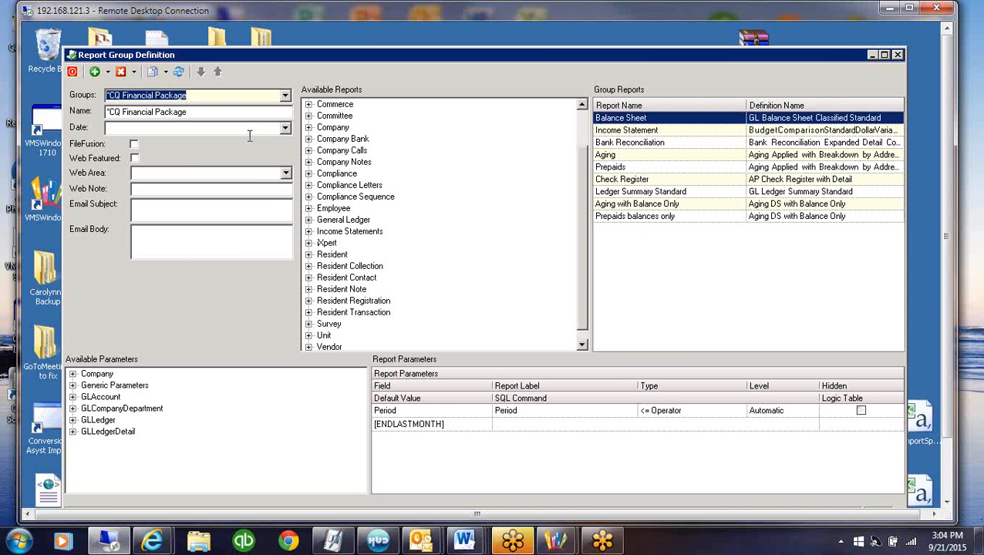
pyautogui.moveTo(219, 112); pyautogui.dragTo(104, 112)
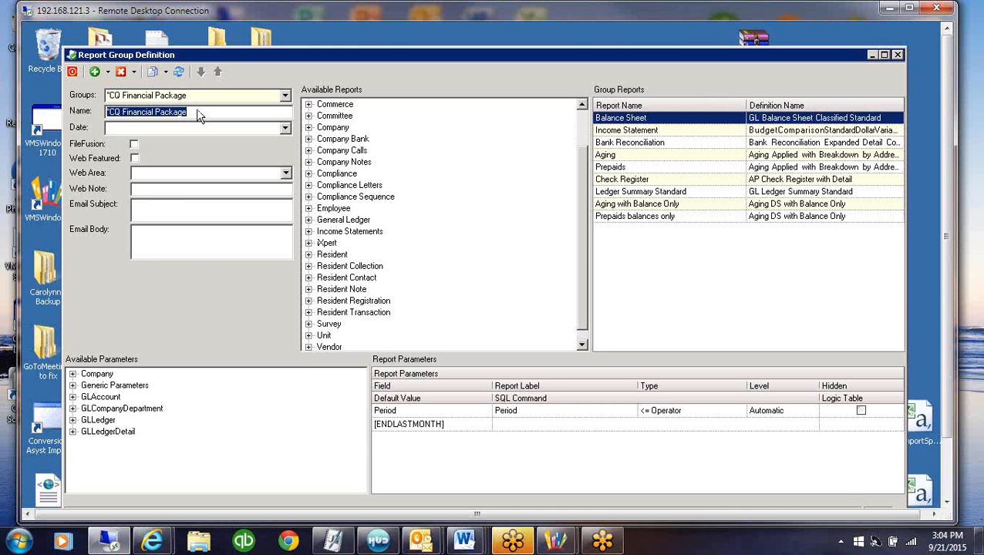
pyautogui.click(286, 96)
pyautogui.moveTo(287, 126); pyautogui.dragTo(286, 114)
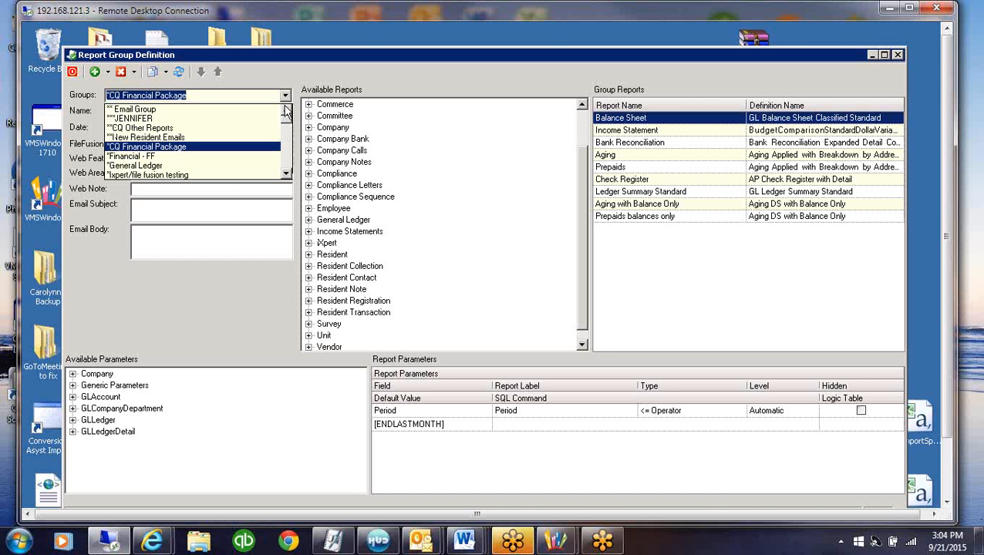
pyautogui.click(212, 177)
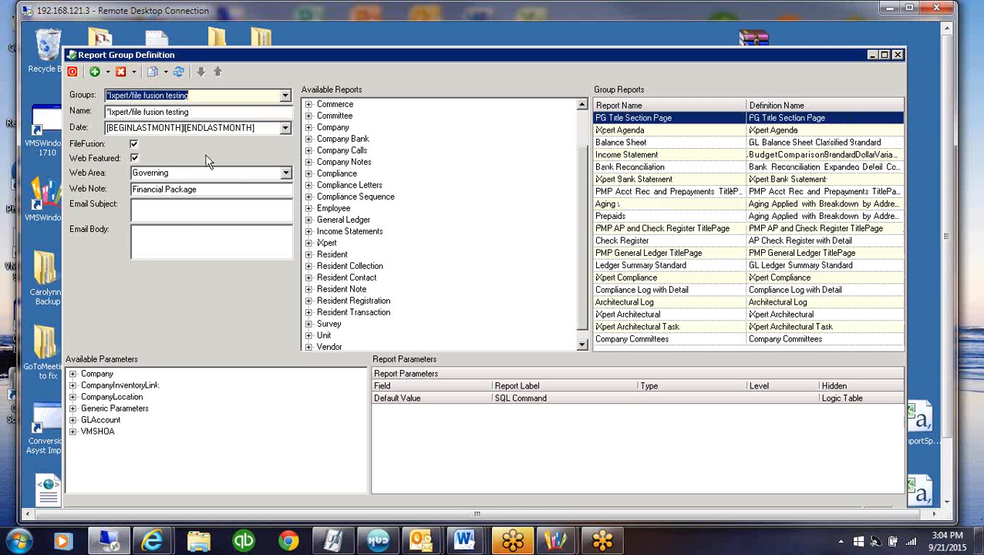
pyautogui.click(206, 111)
pyautogui.moveTo(206, 112); pyautogui.dragTo(4, 94)
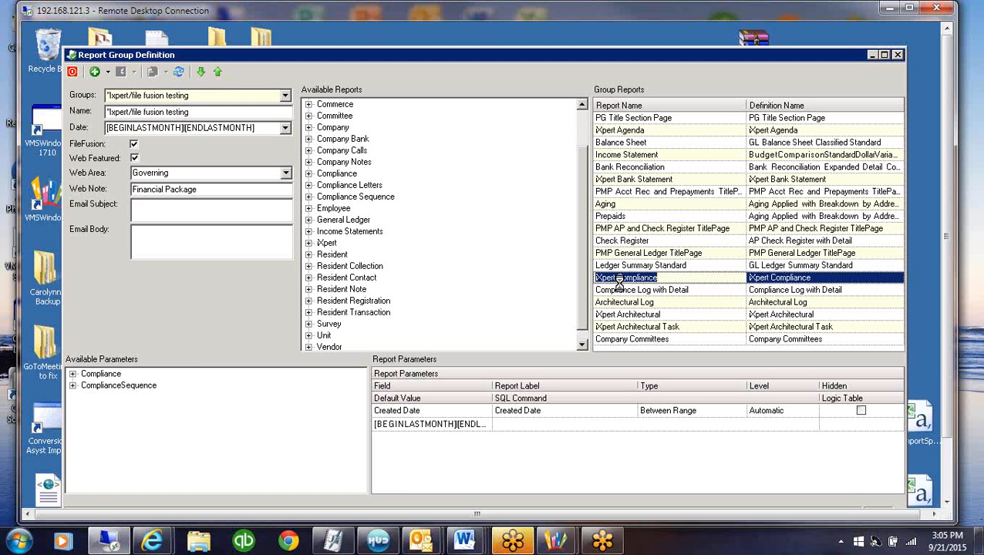
# Move Compliance Log with Detail one place up, above iXpert Compliance, in the group reports, and select the Architectural Log report
pyautogui.click(678, 289)
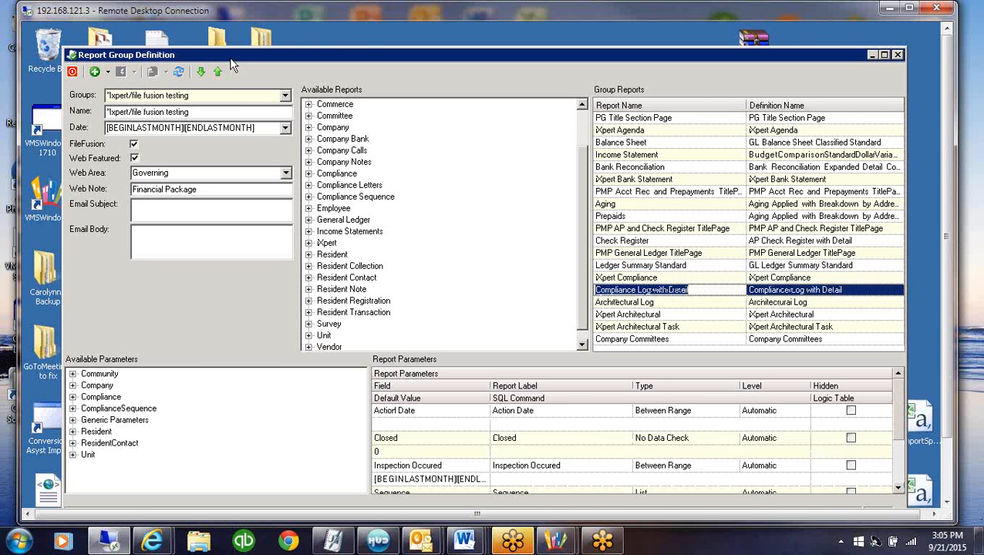
pyautogui.click(218, 73)
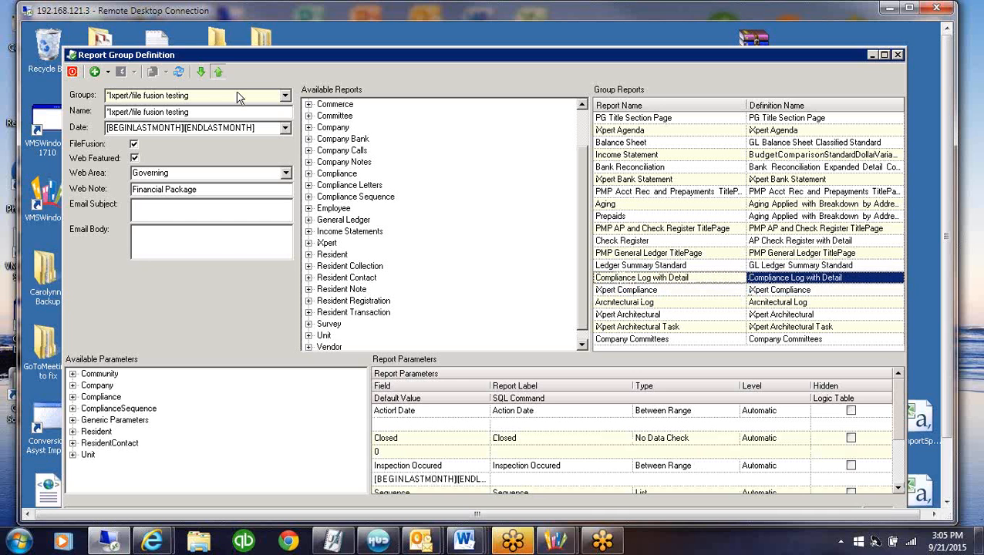
pyautogui.click(662, 292)
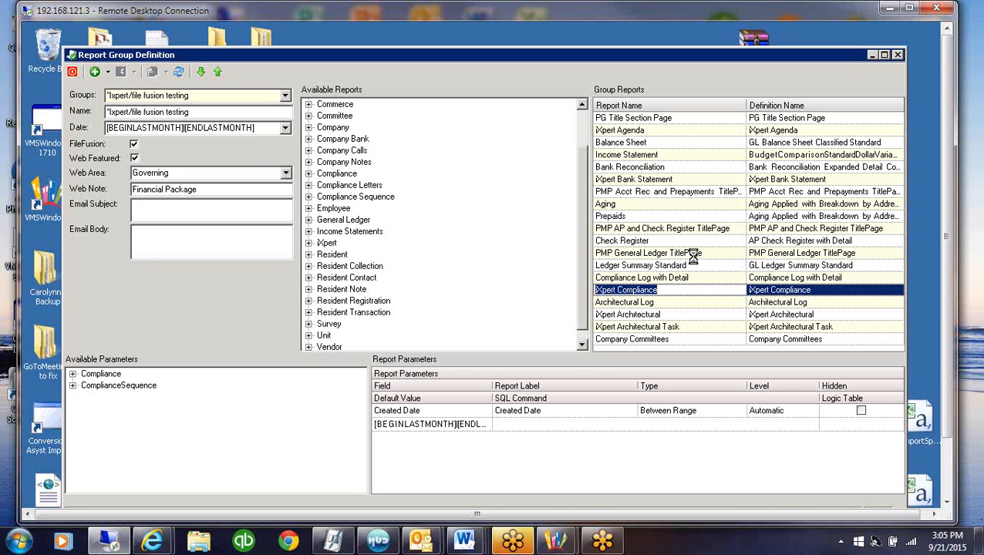
pyautogui.press('Down')
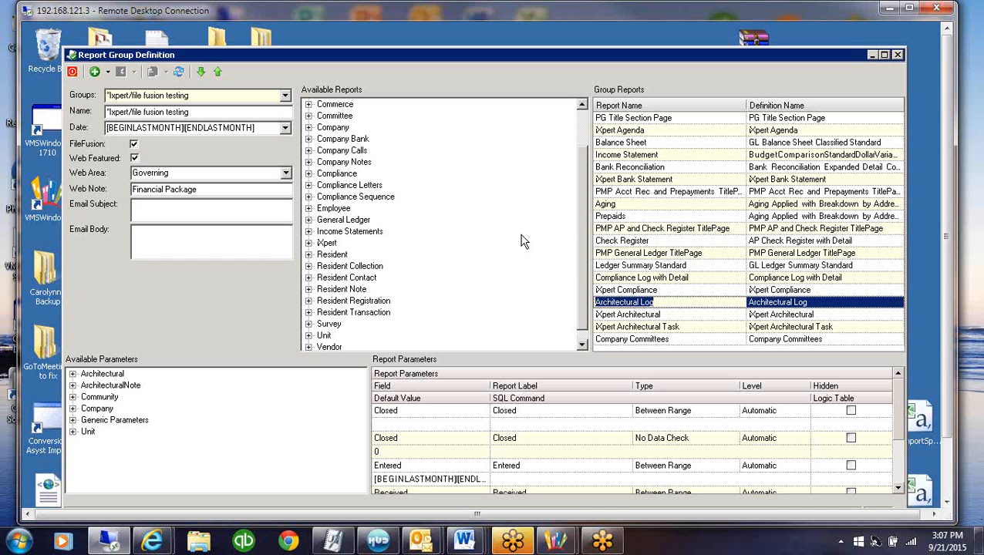
# Look through the available iXpert reports, including iXpert Property Document and iXpert Property Note, and collapse the category
pyautogui.click(309, 243)
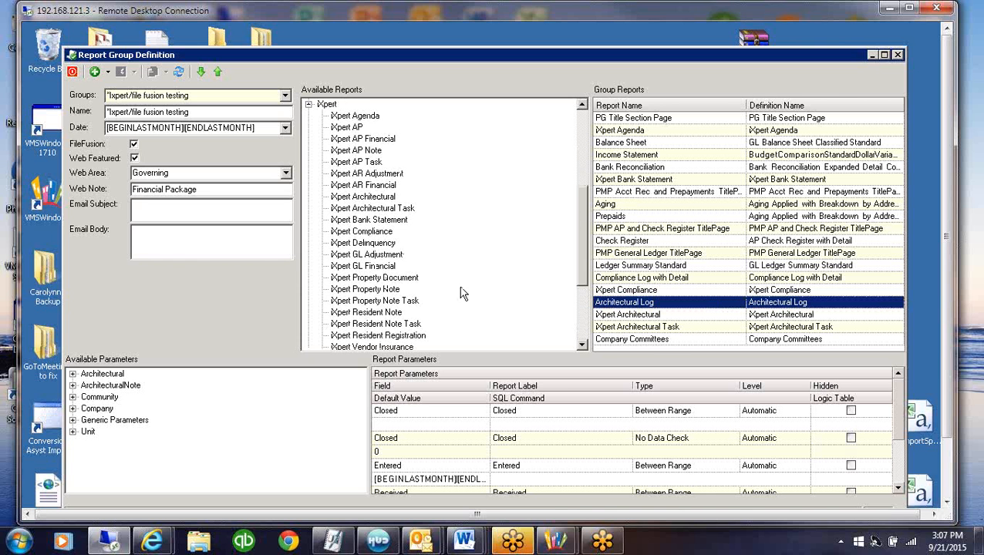
pyautogui.click(378, 279)
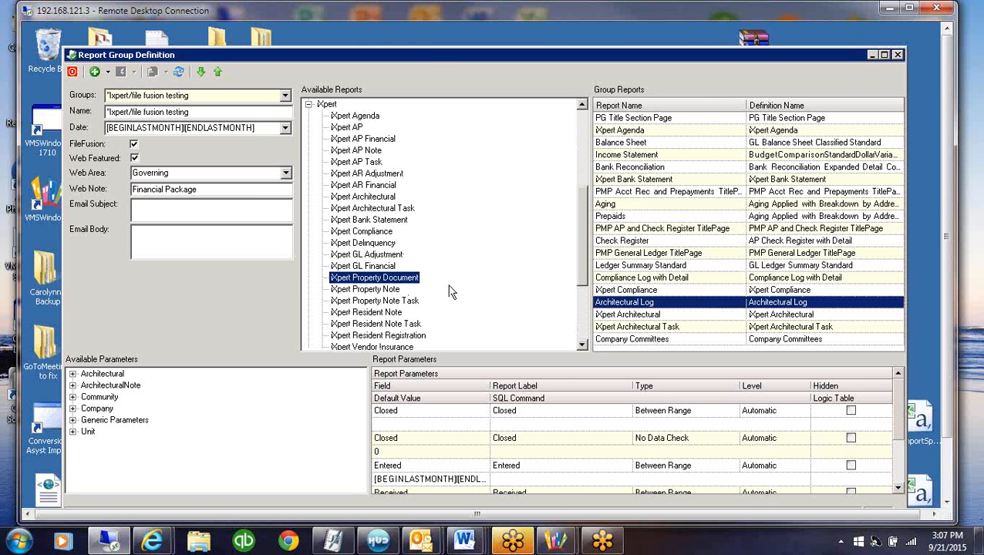
pyautogui.click(378, 290)
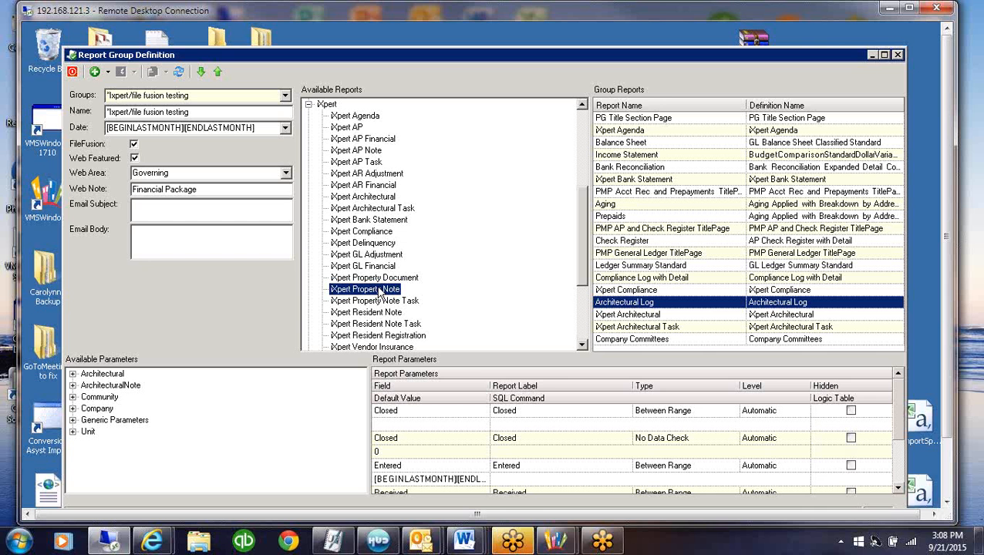
pyautogui.click(308, 106)
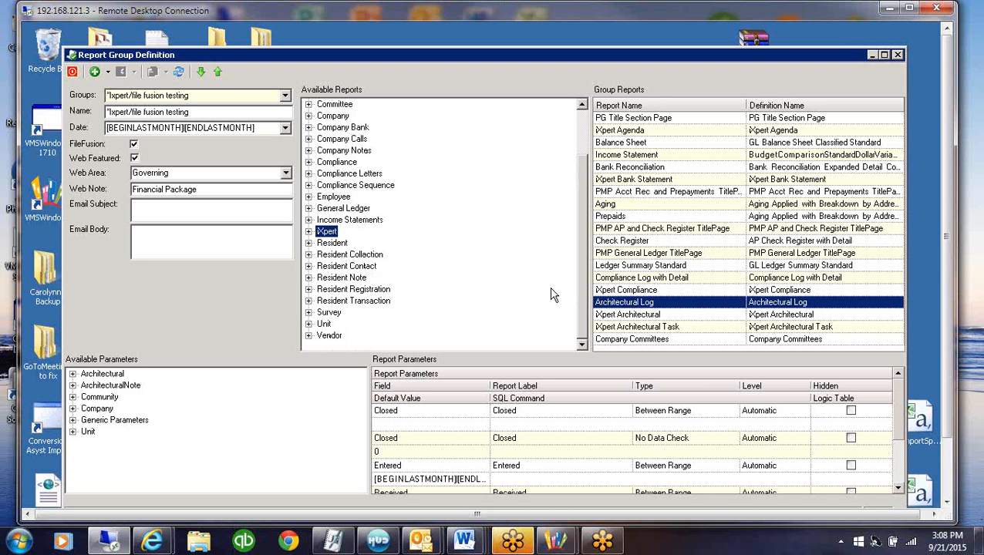